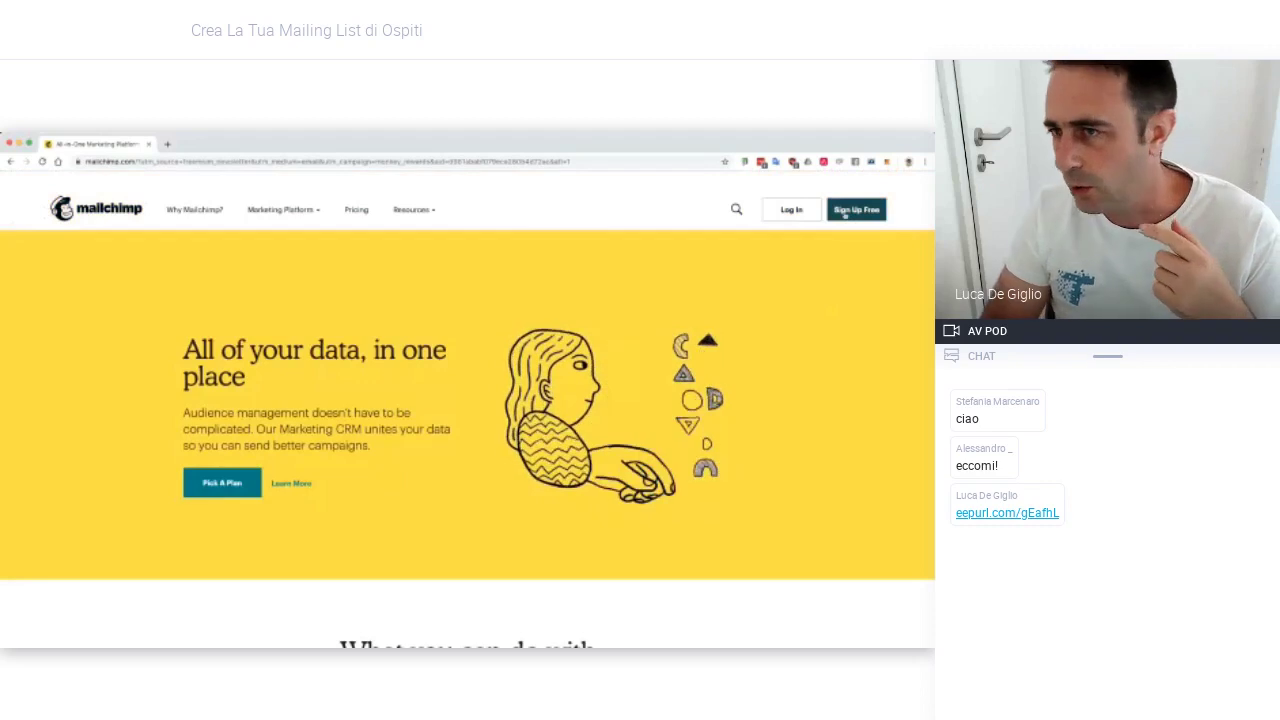
Log in to the existing Mailchimp account with the saved username and password, with Keep me logged in enabled
click(845, 211)
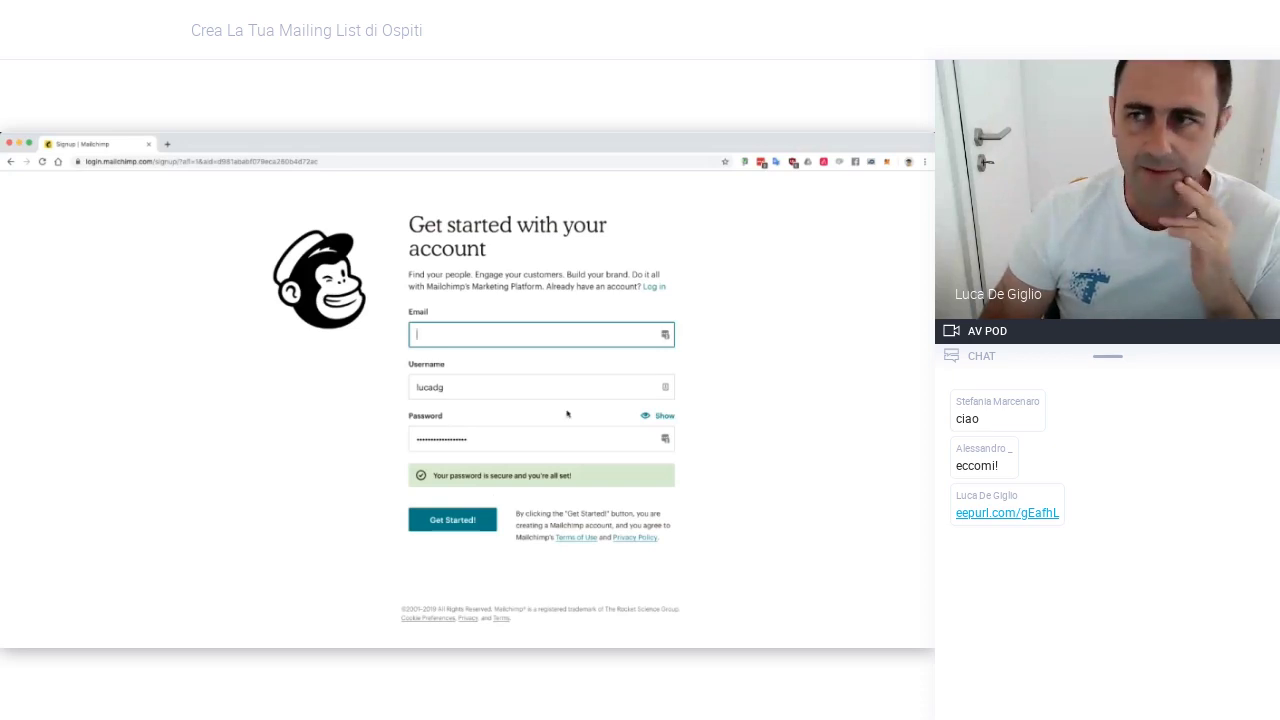
click(10, 161)
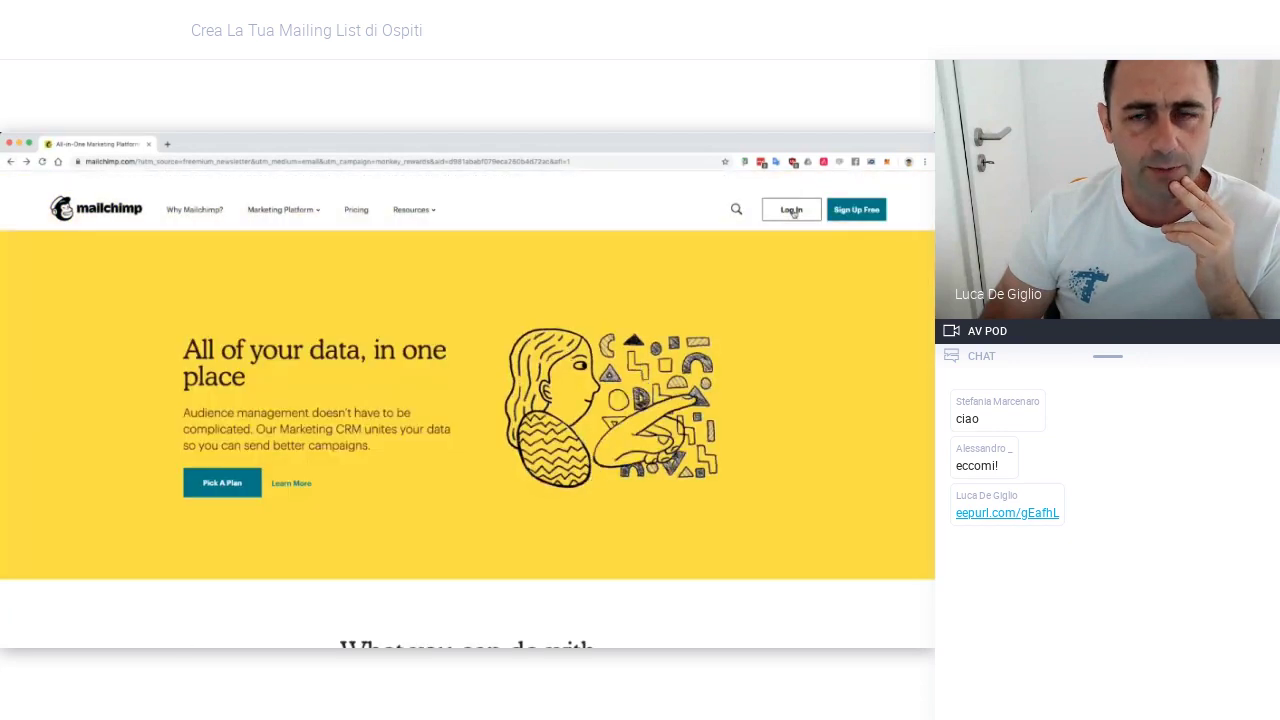
click(792, 211)
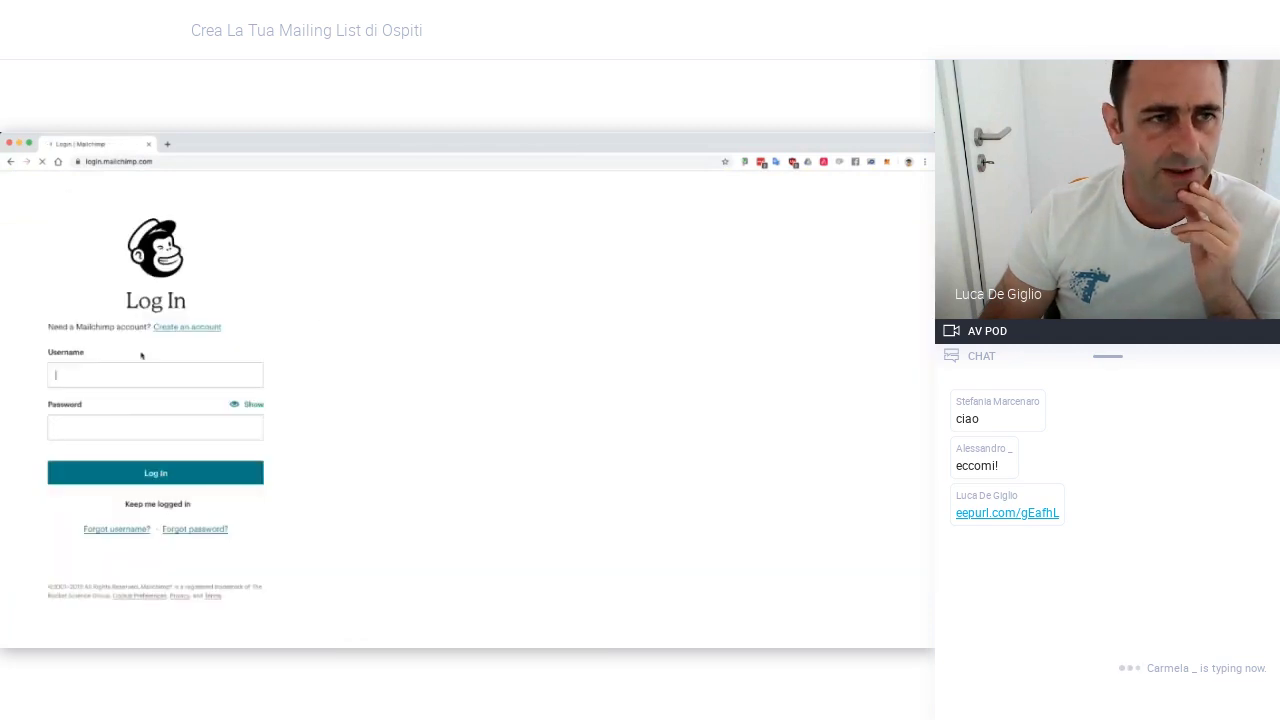
click(100, 375)
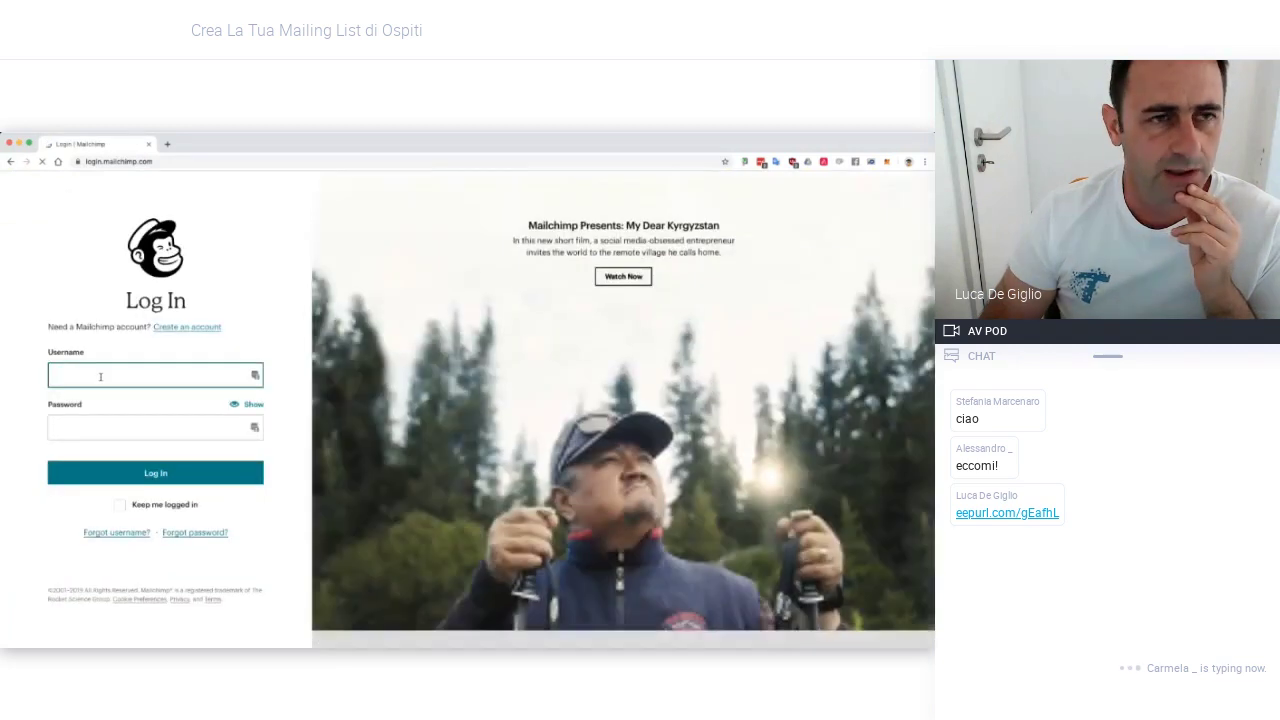
click(119, 505)
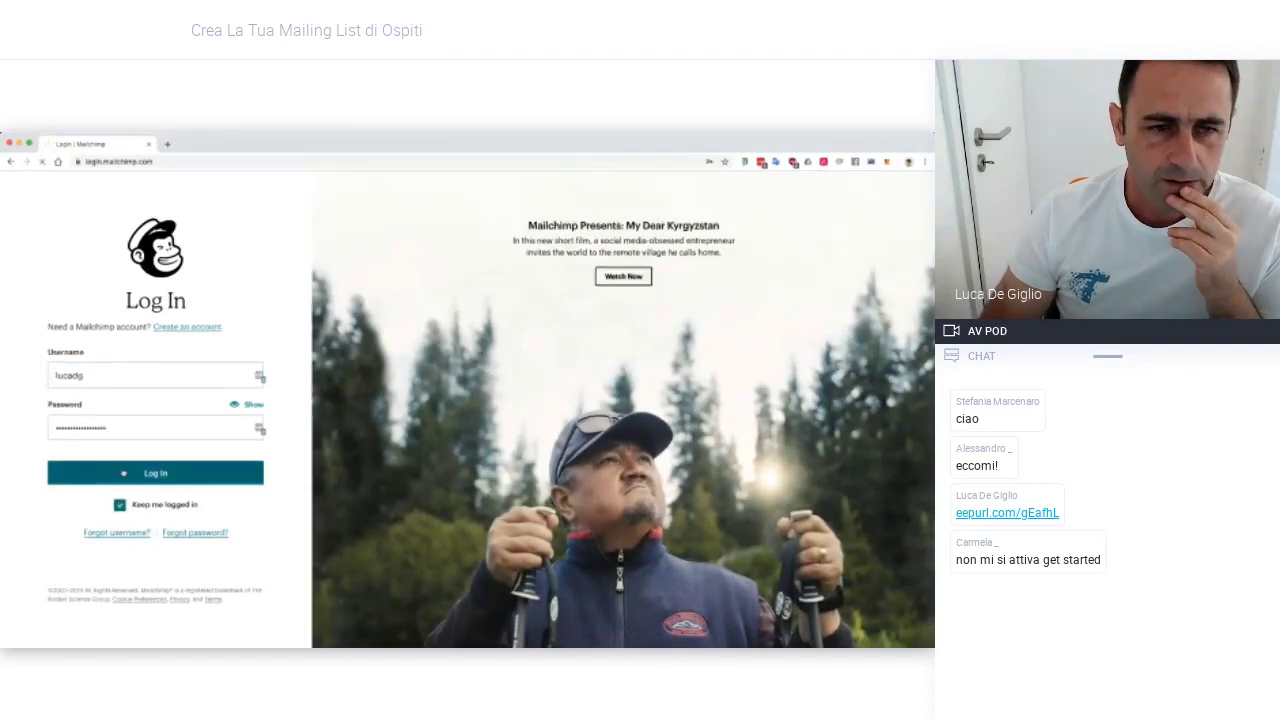
click(155, 473)
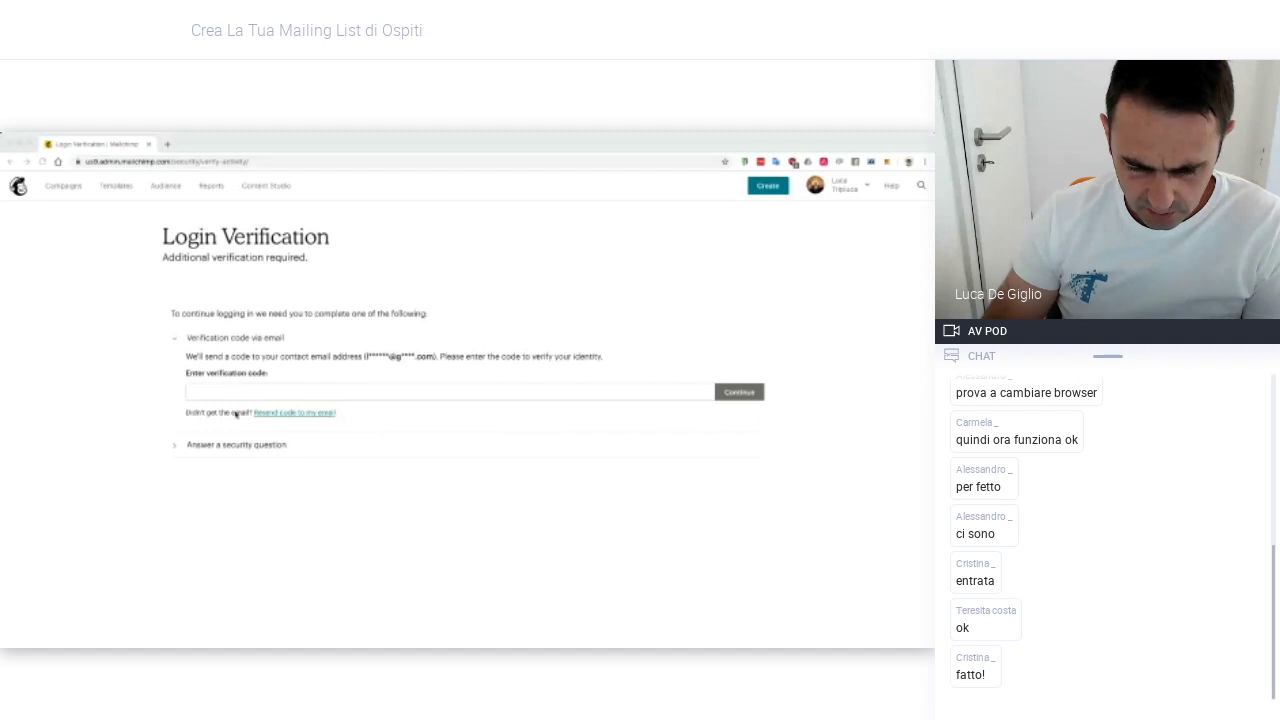
Complete the login verification by entering the verification code received by email
click(225, 393)
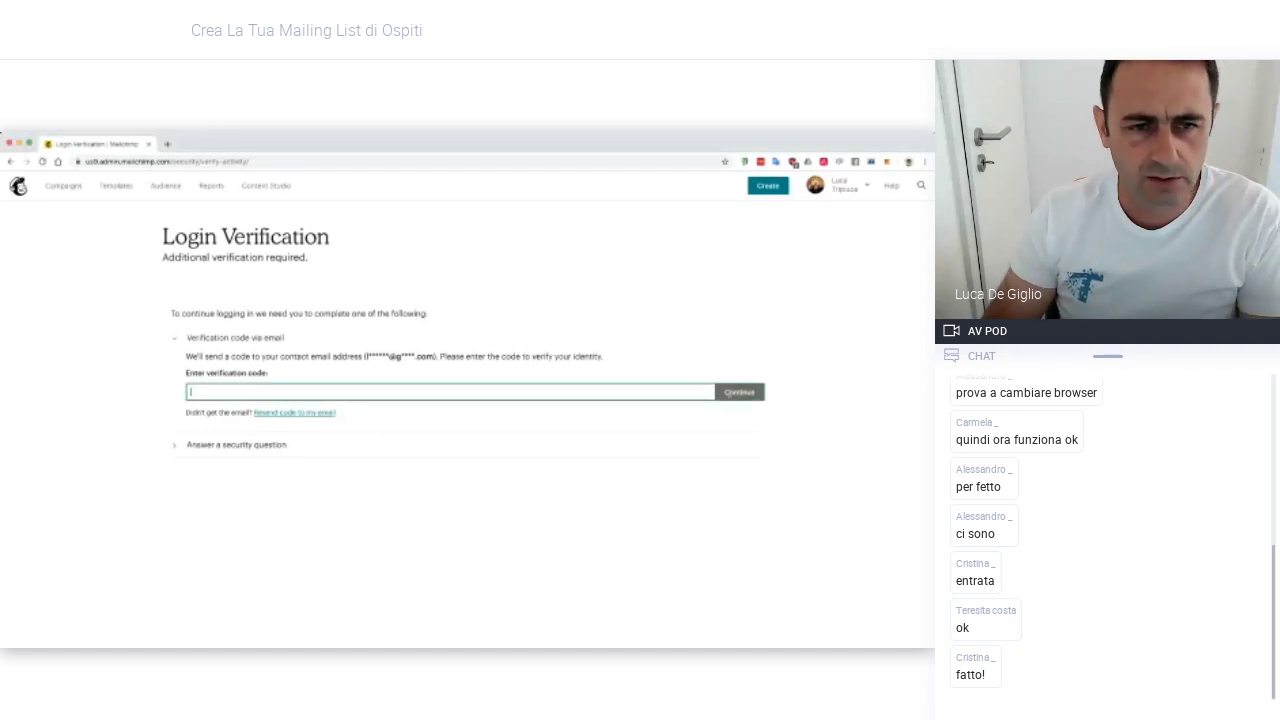
key(super+v)
click(738, 392)
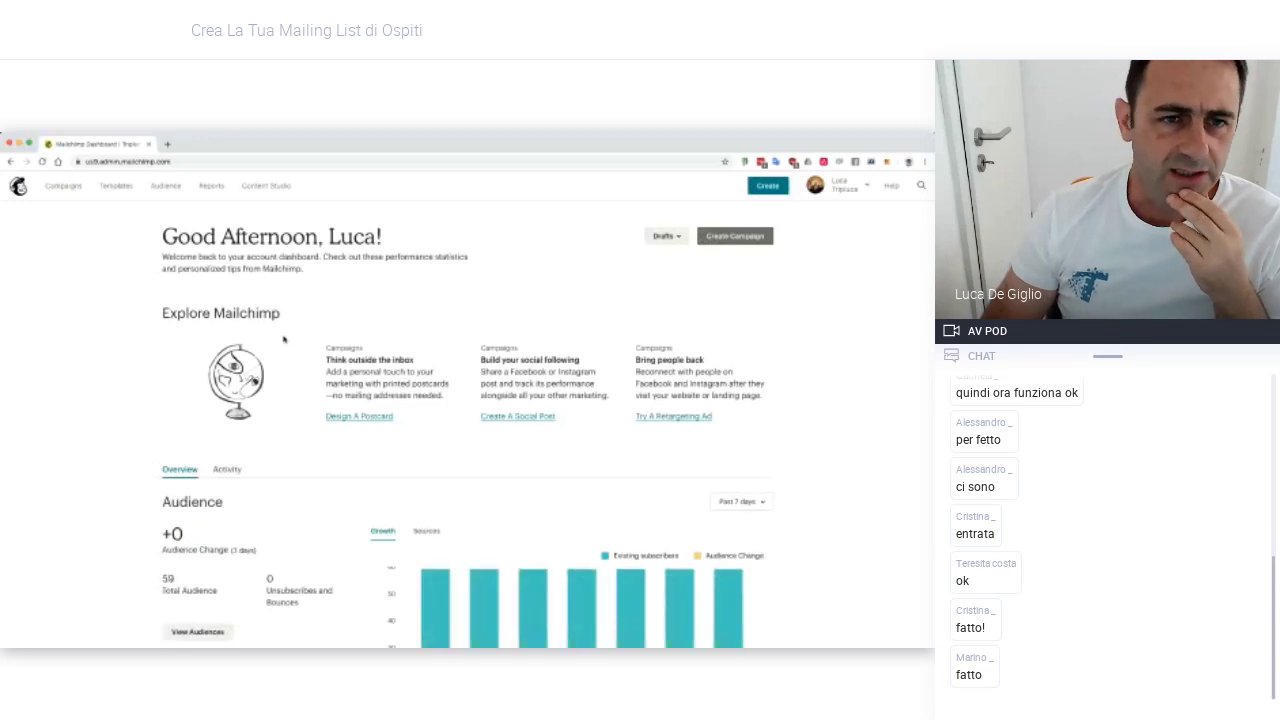
scroll(81, 341, down, 1)
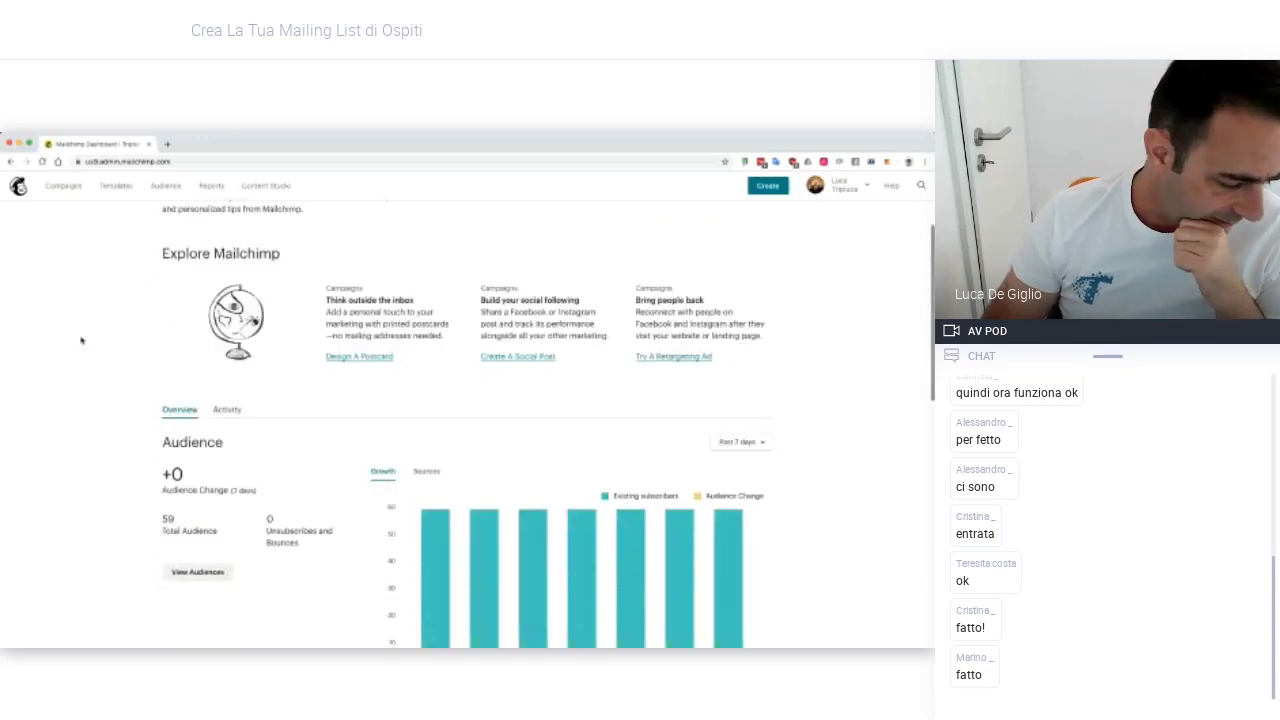
scroll(81, 341, up, 1)
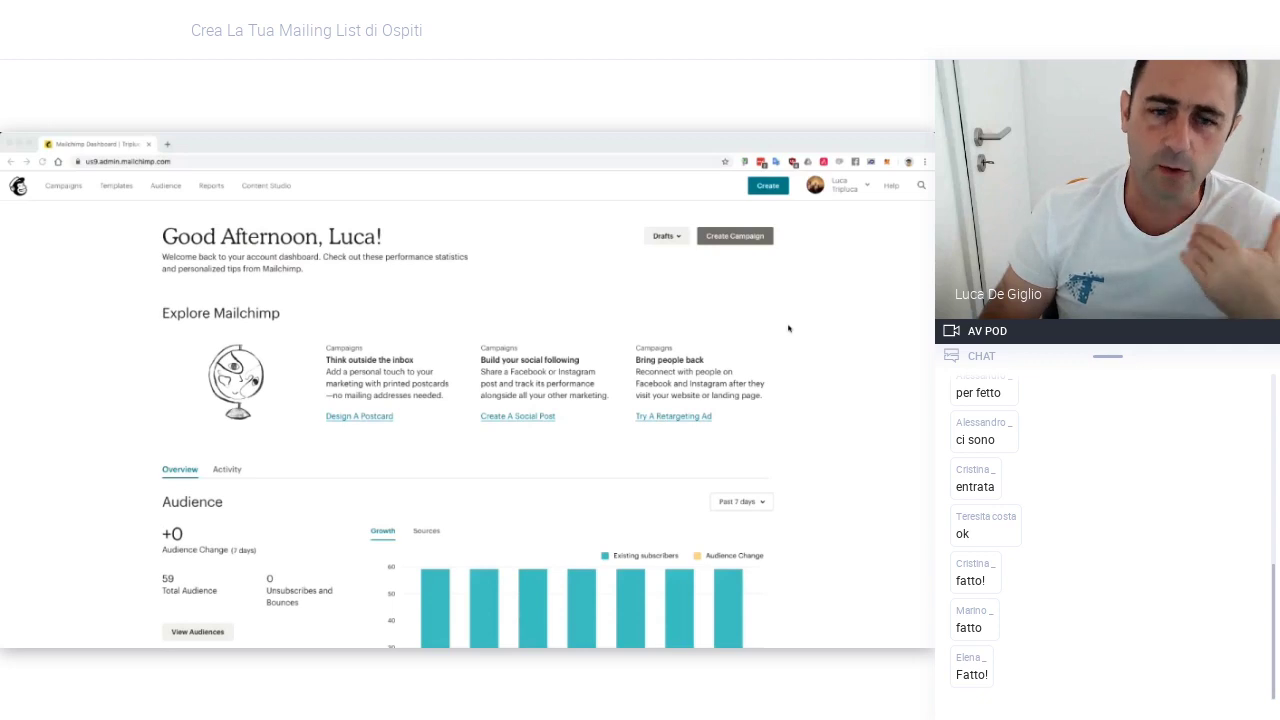
Create a new landing page campaign and name it "Mailing List"
click(755, 205)
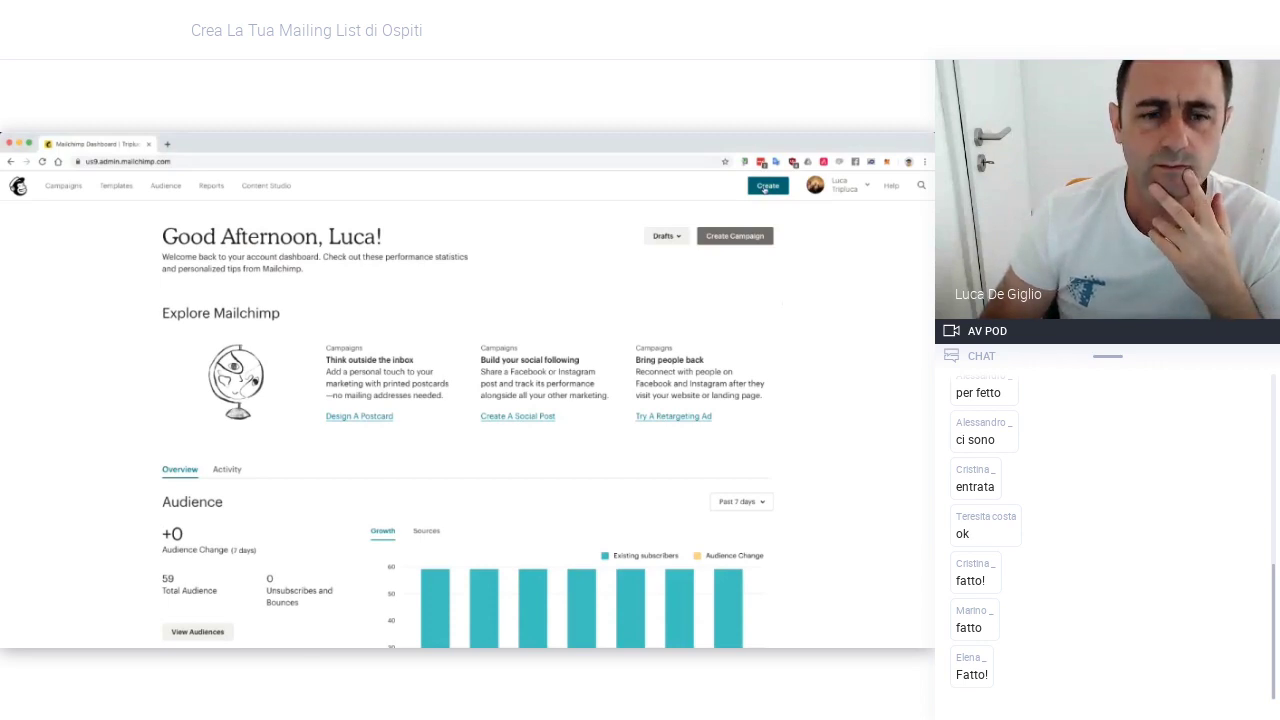
click(765, 189)
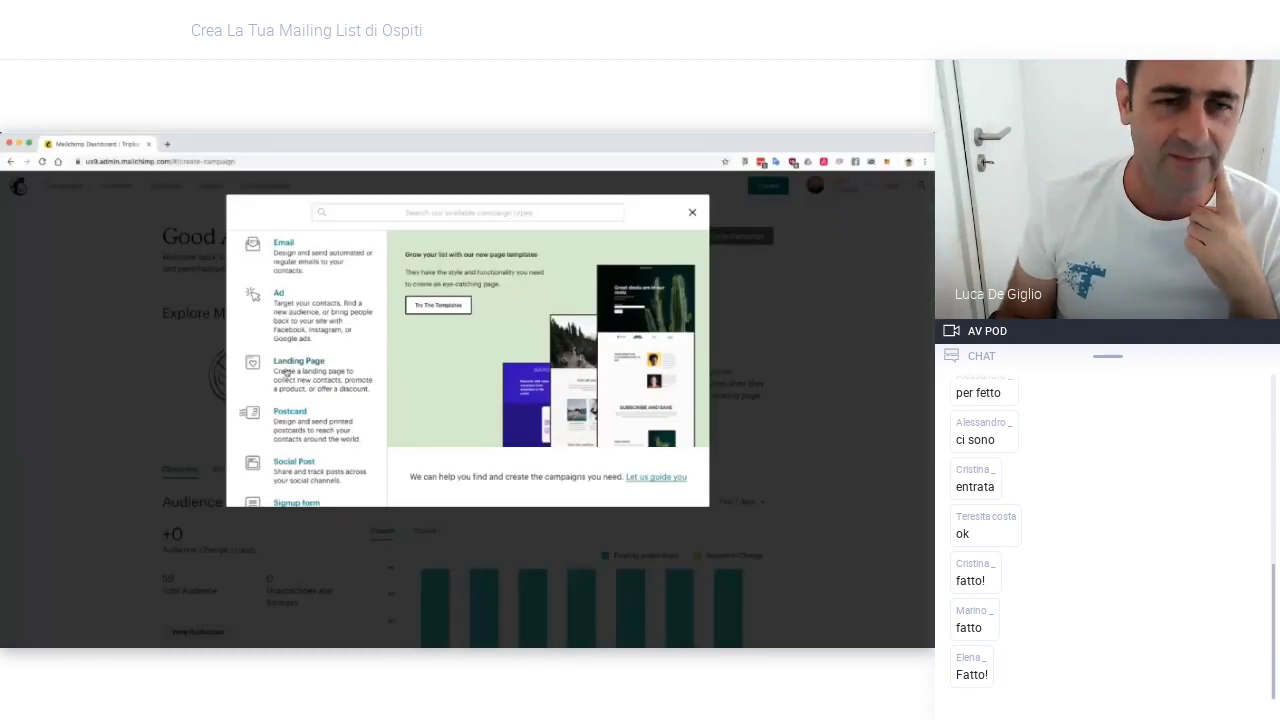
click(286, 371)
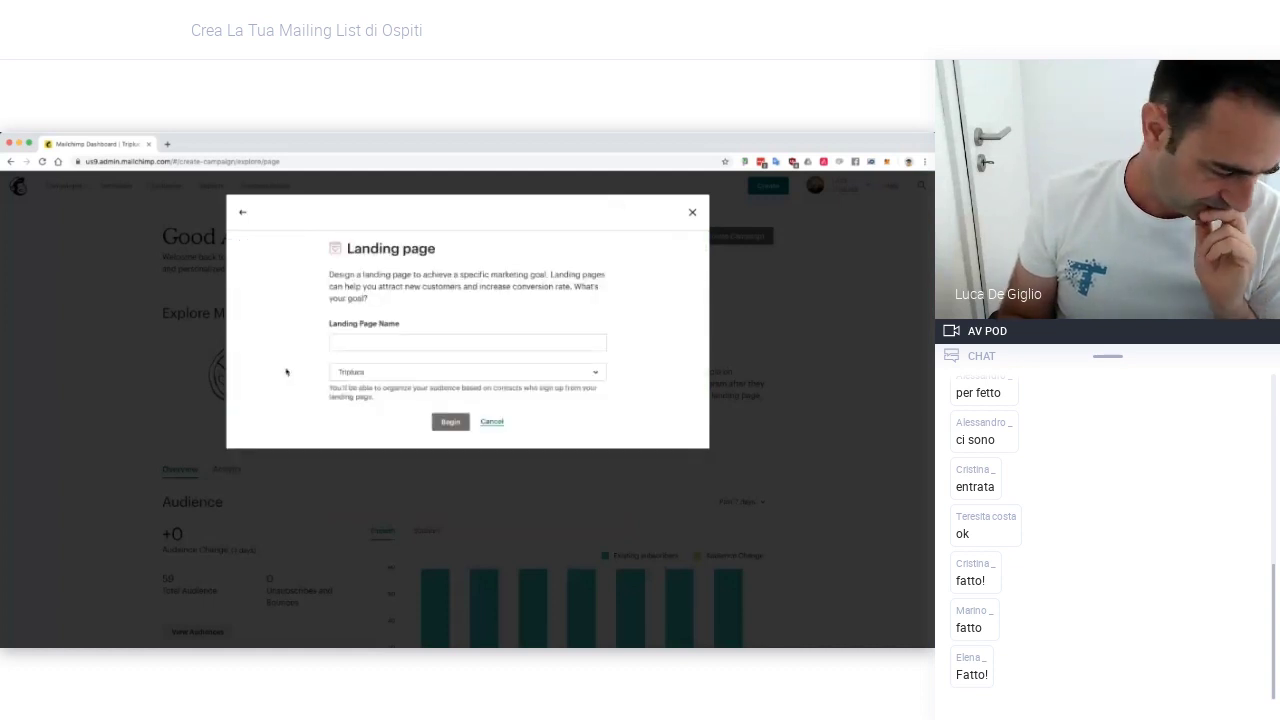
click(356, 341)
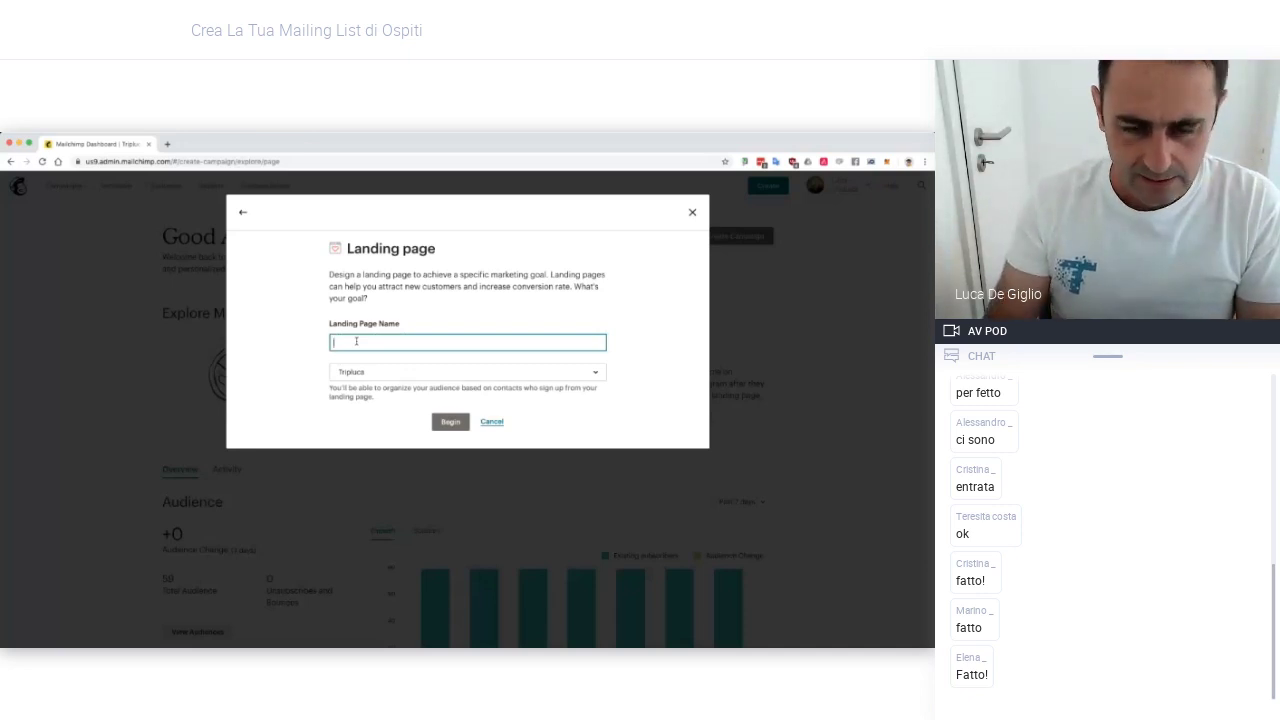
text(Mailin)
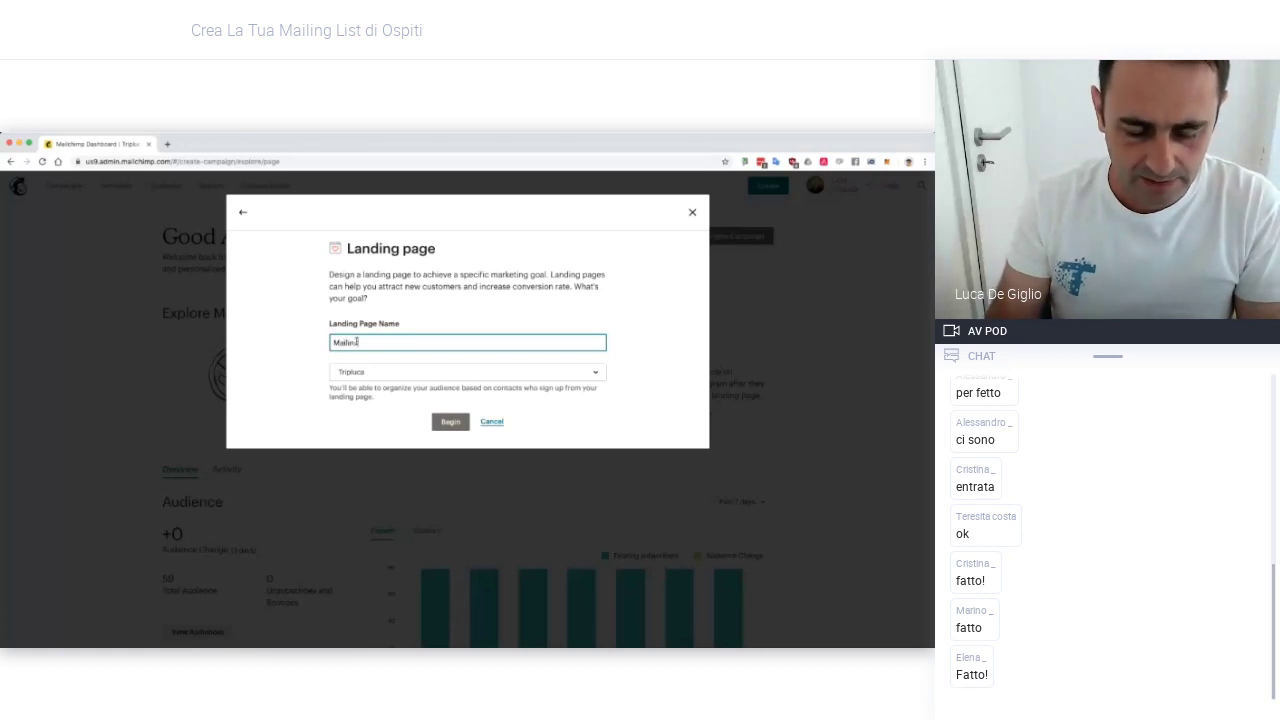
text(g List)
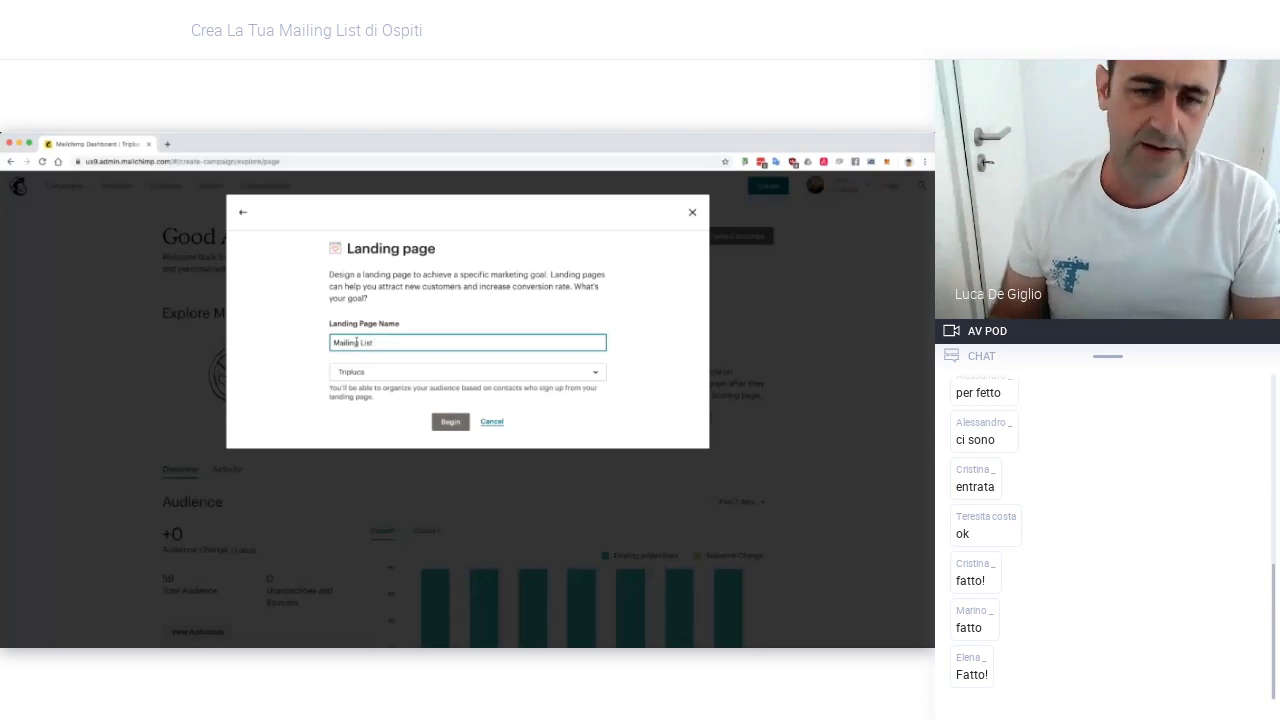
click(386, 372)
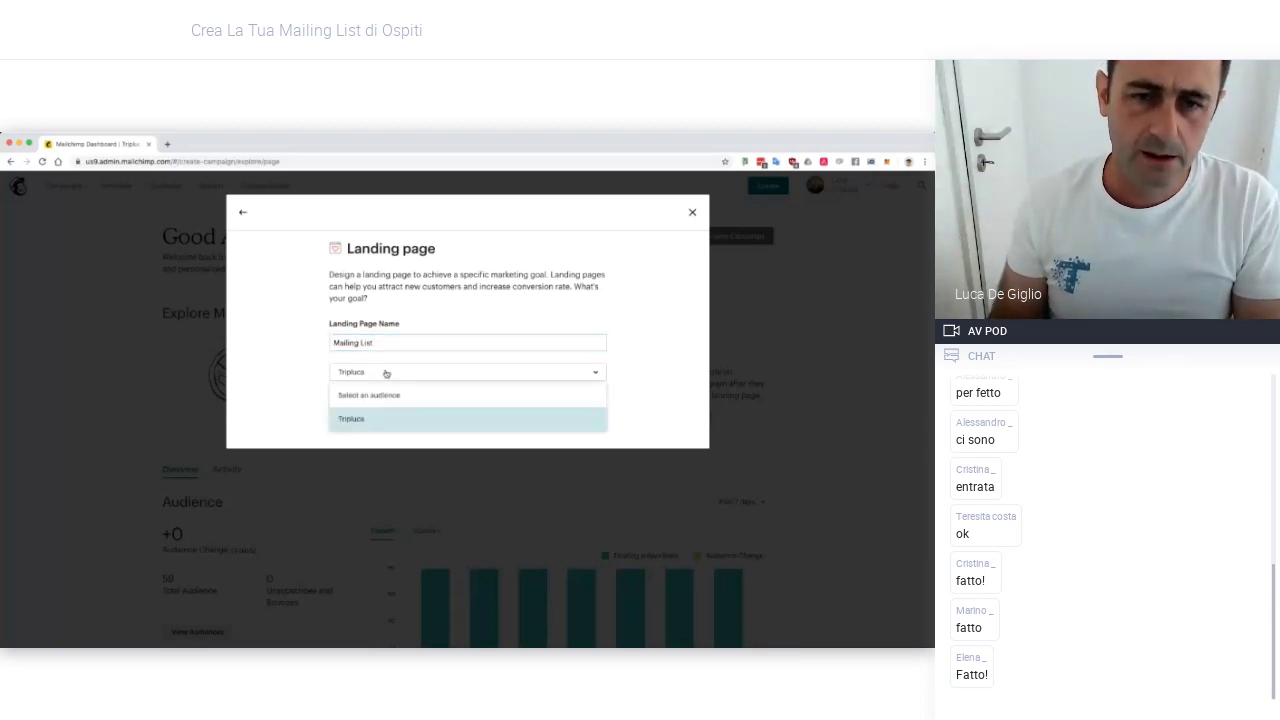
click(374, 372)
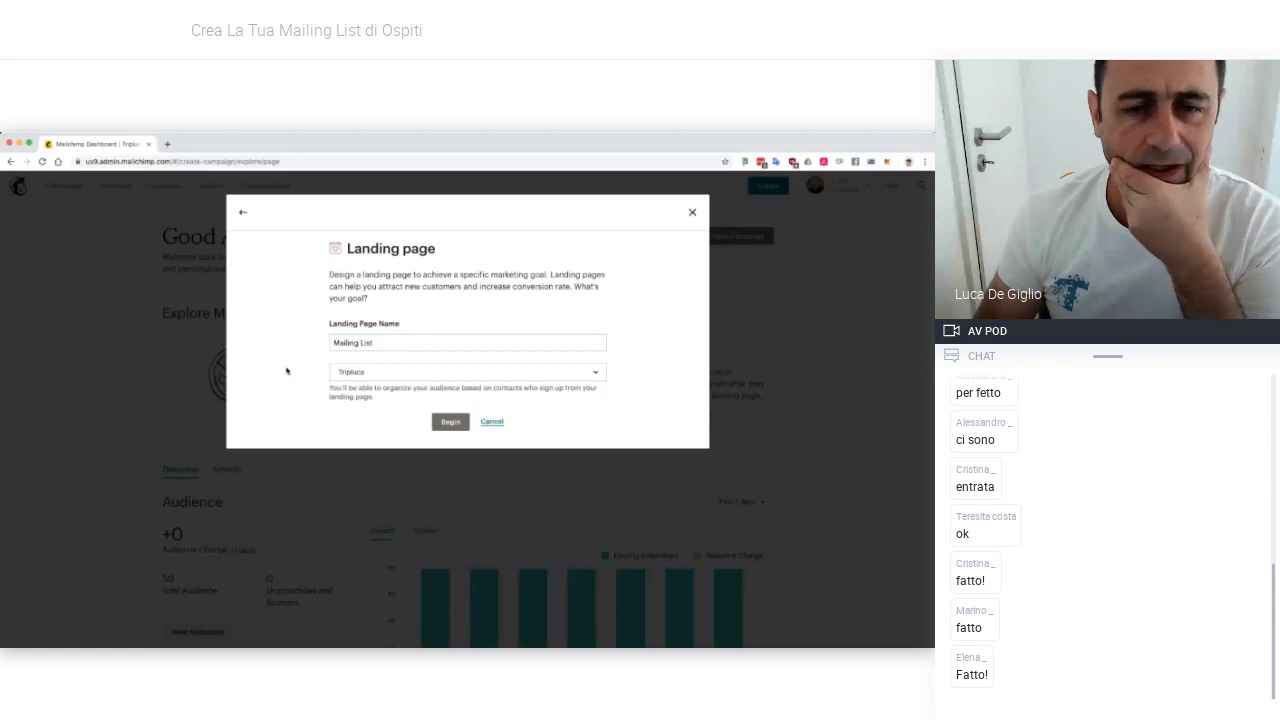
click(381, 373)
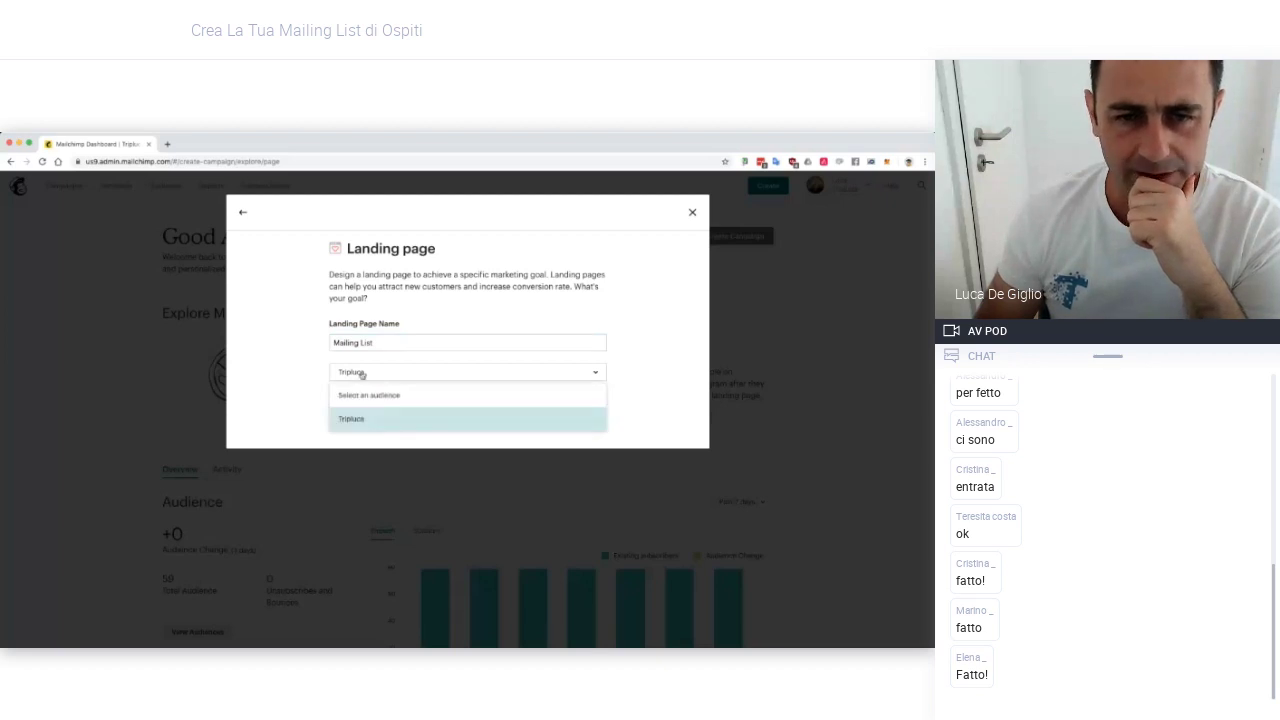
click(305, 368)
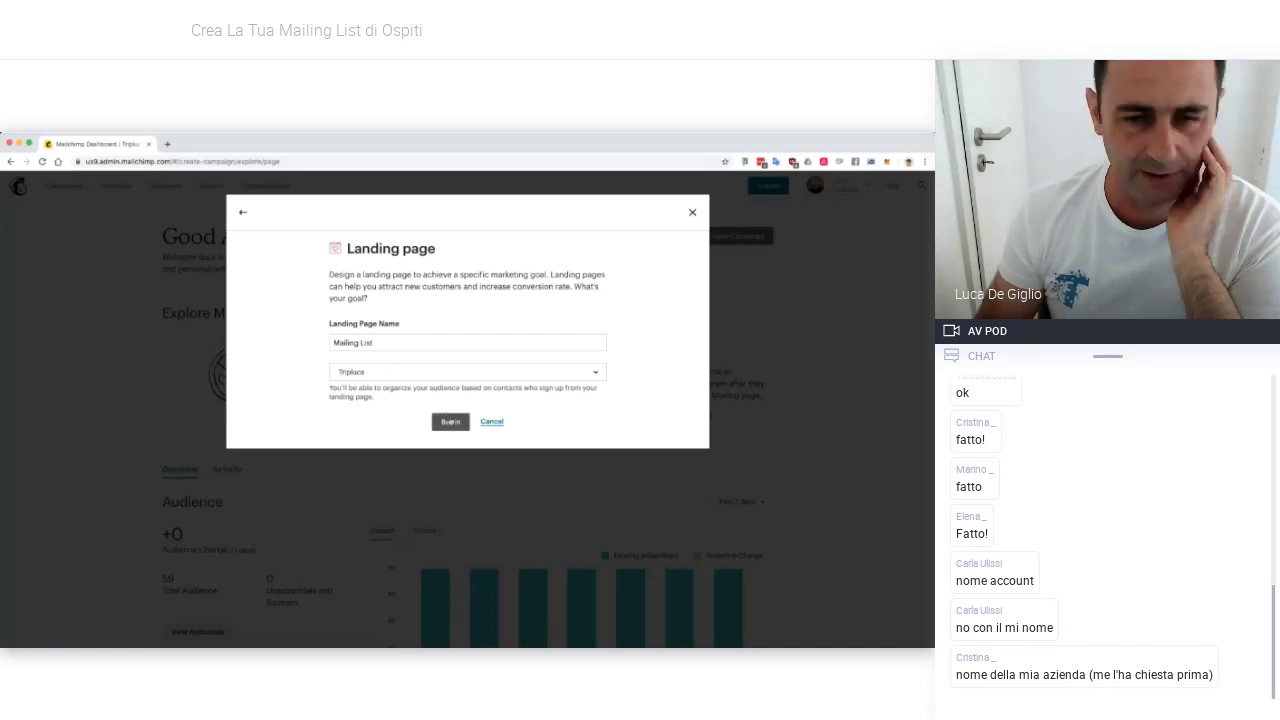
Assign the Tripluca audience to the landing page and start its design from the Grow Your List template
click(421, 377)
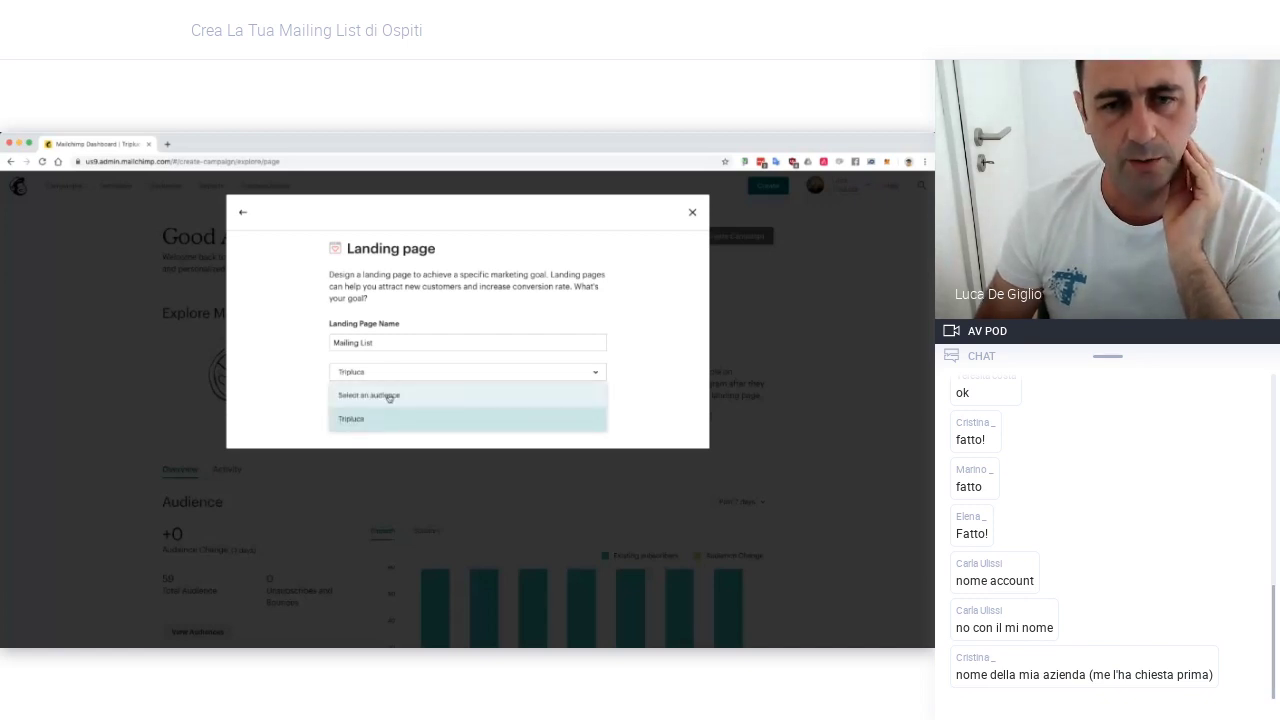
click(389, 395)
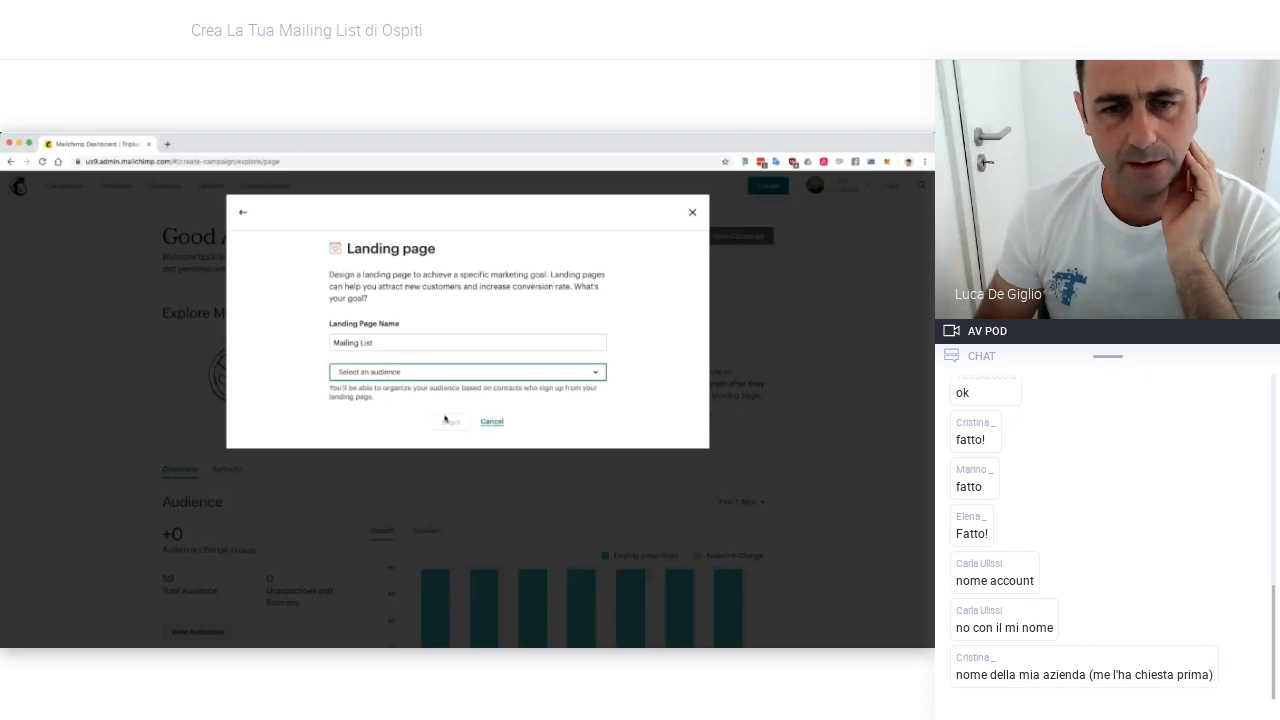
click(452, 376)
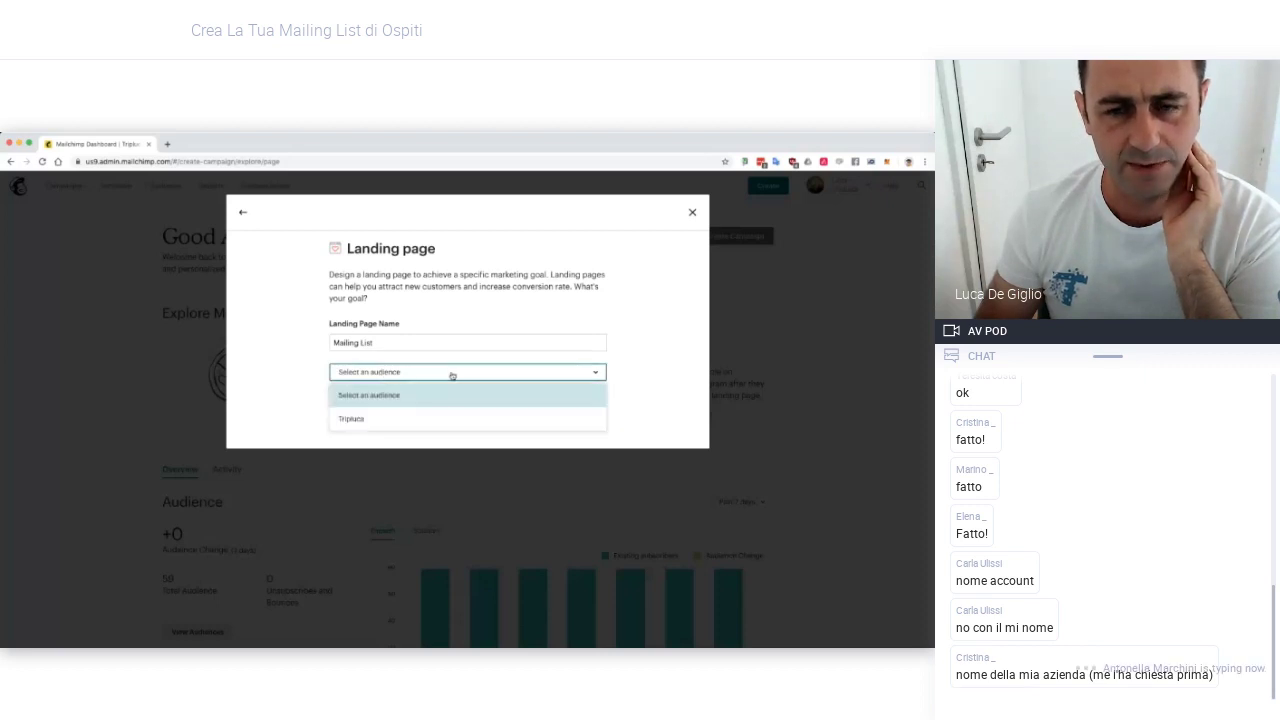
click(381, 420)
click(447, 421)
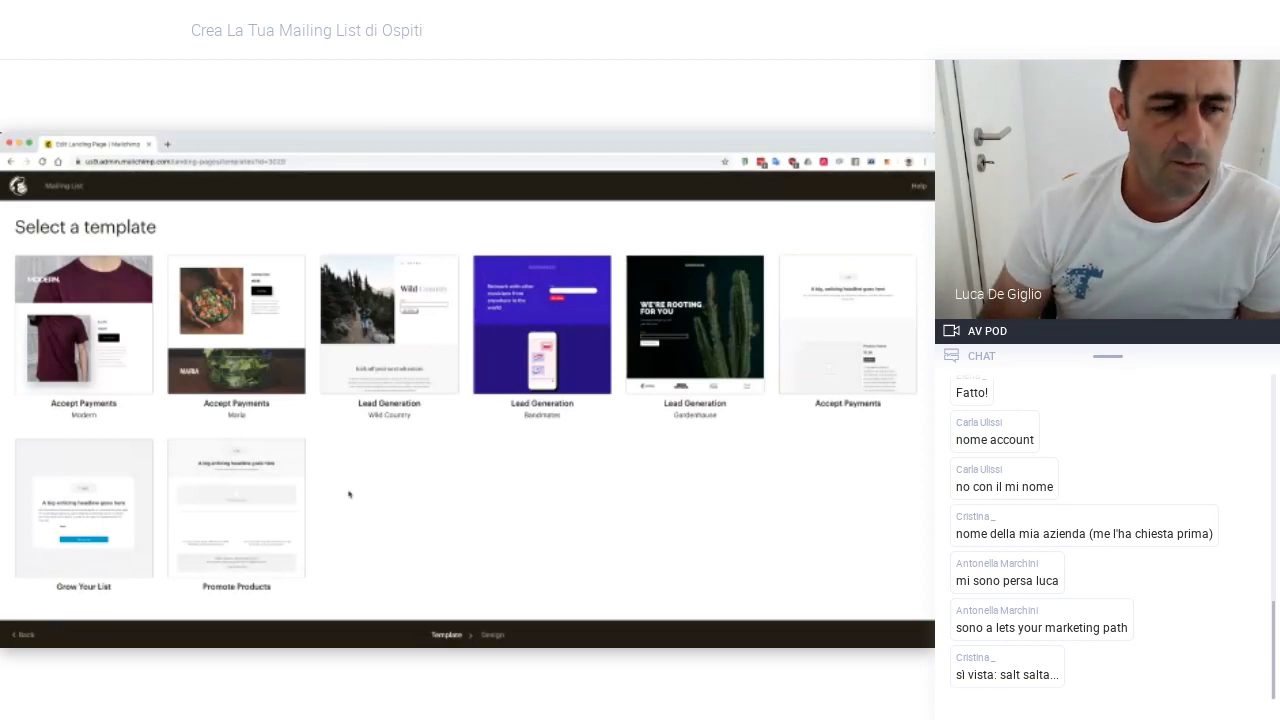
scroll(349, 494, down, 1)
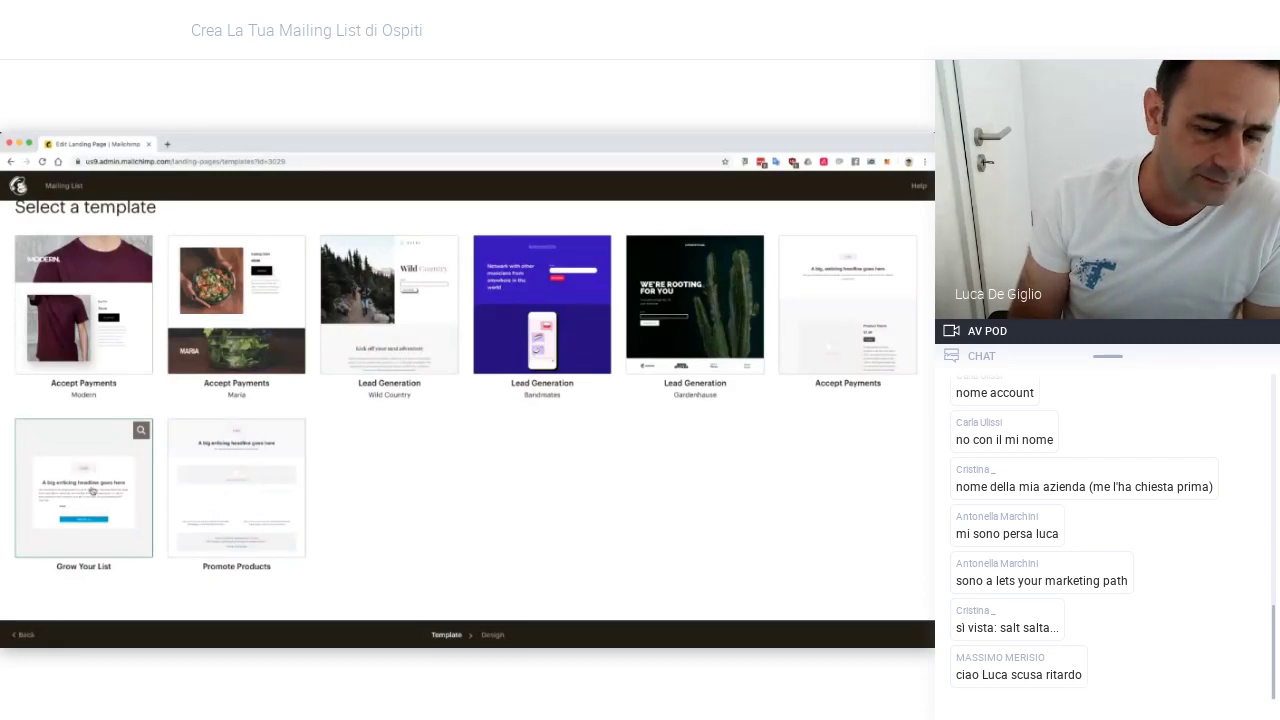
click(92, 491)
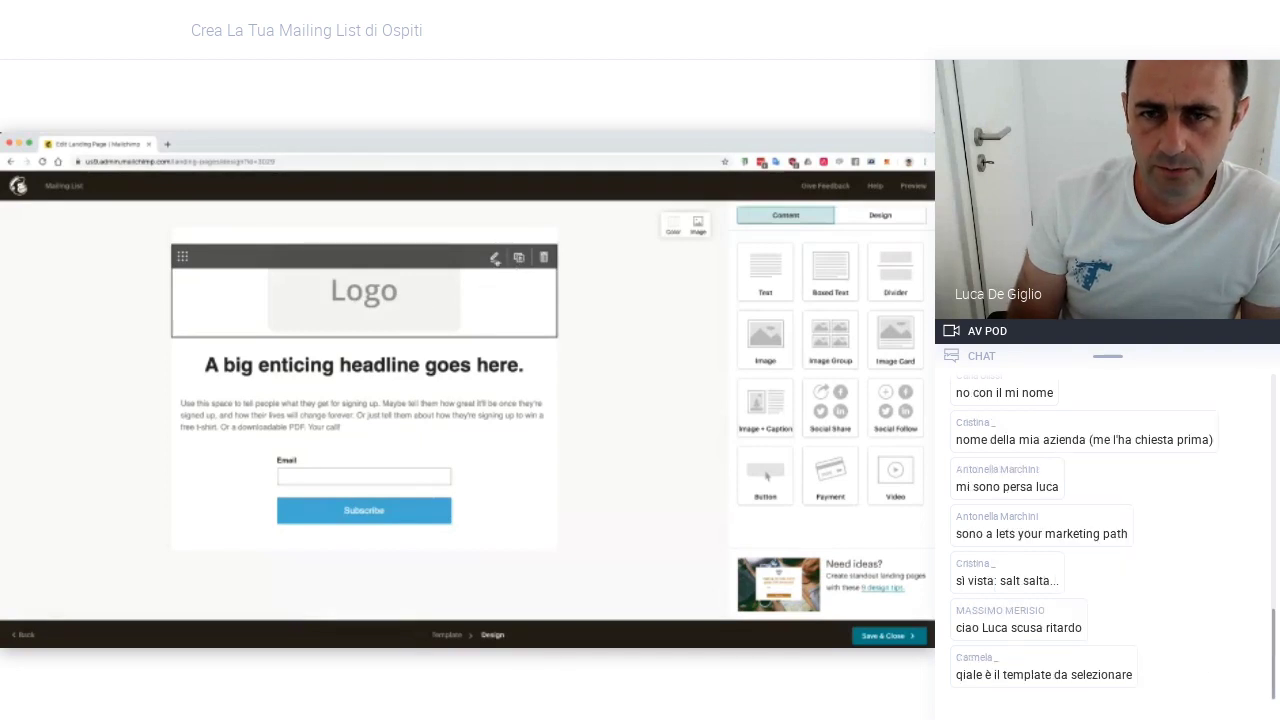
Replace the placeholder logo with trips-T-icon600x600.png, resized to 200 × 200 with locked dimensions, and save the image
click(494, 257)
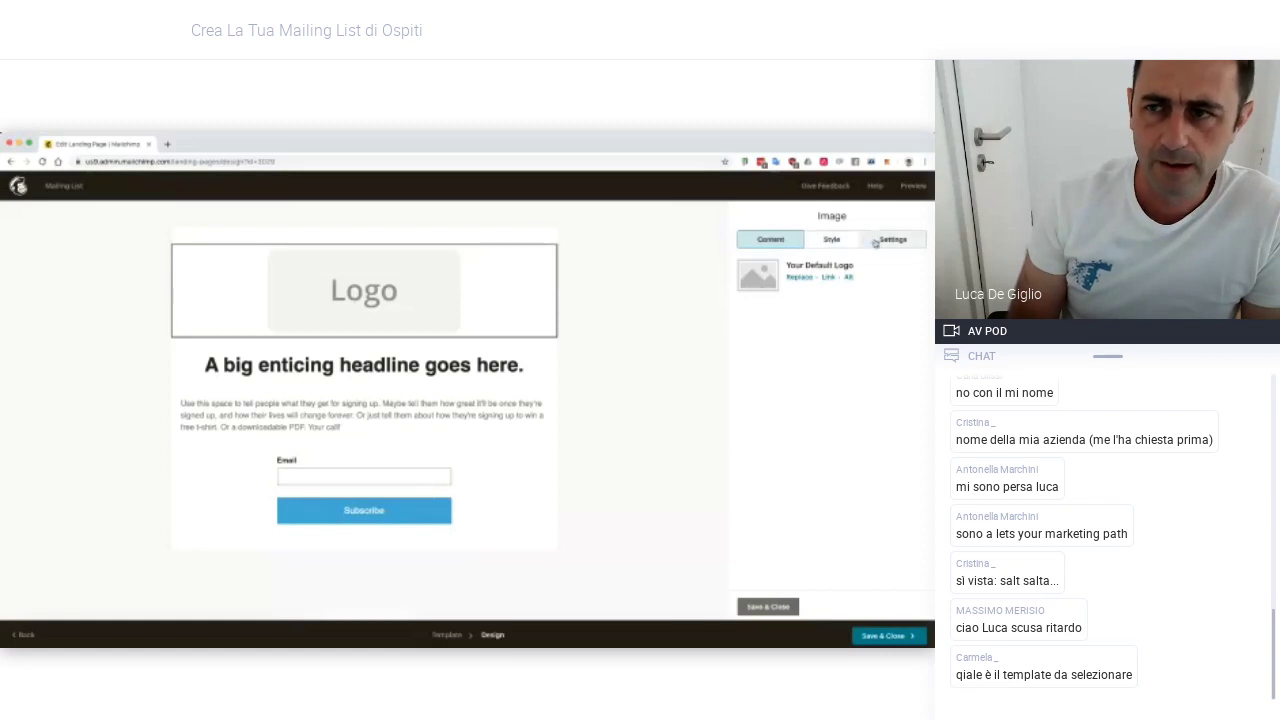
click(800, 277)
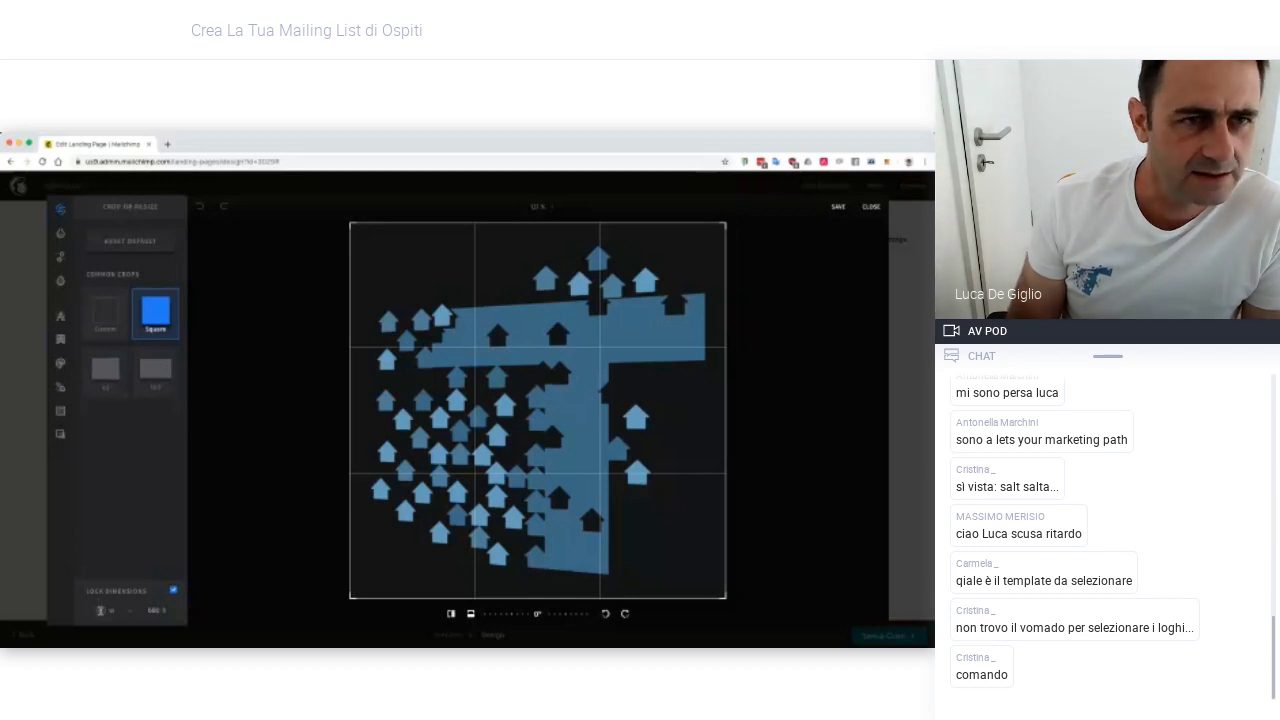
click(100, 610)
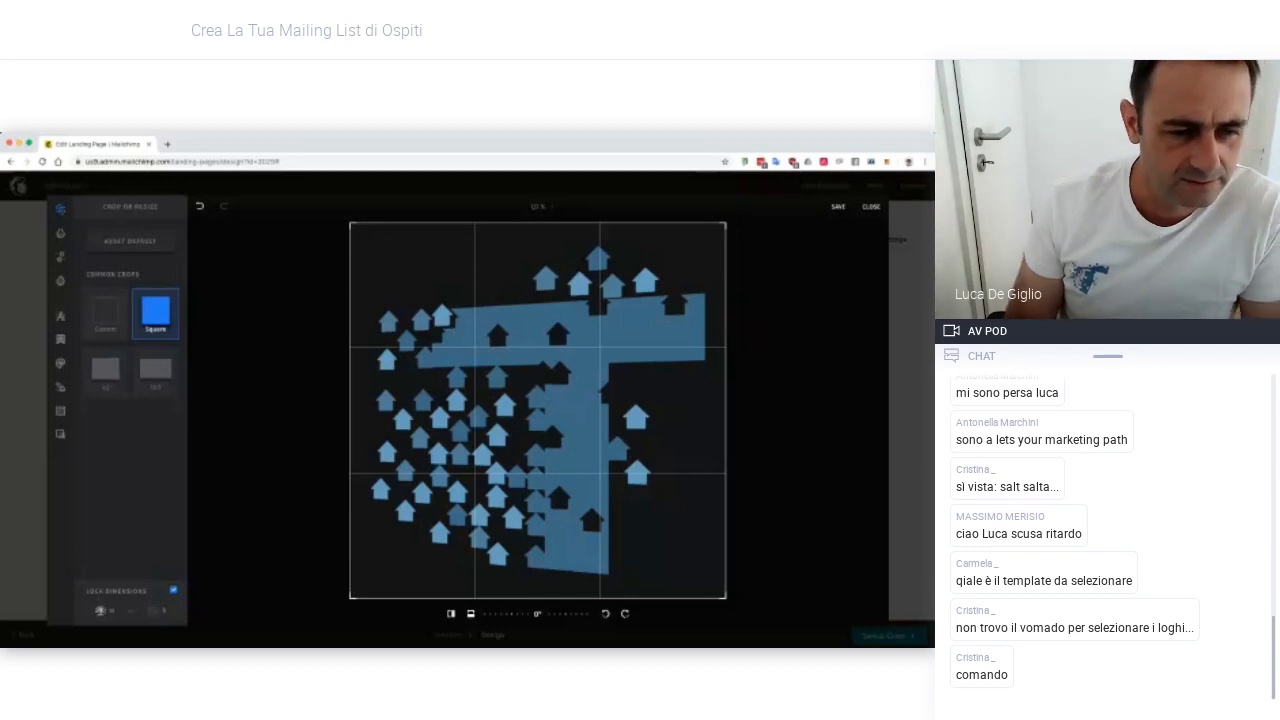
click(175, 591)
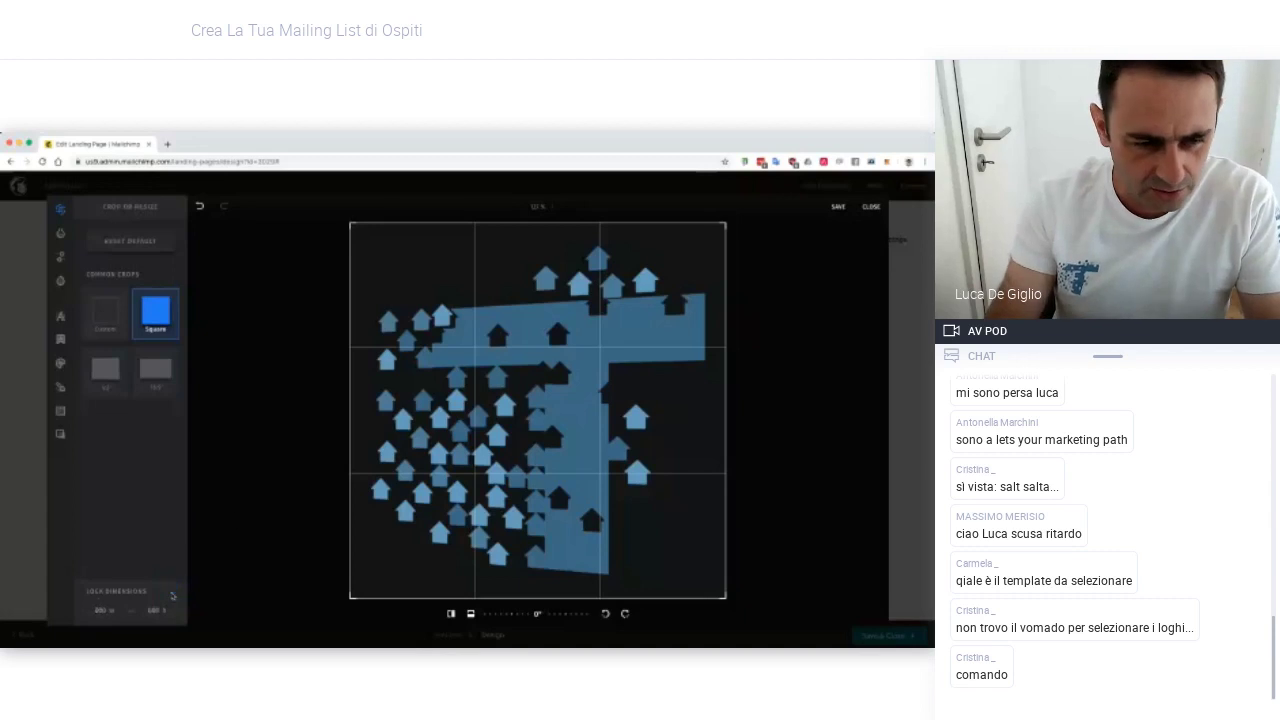
click(172, 592)
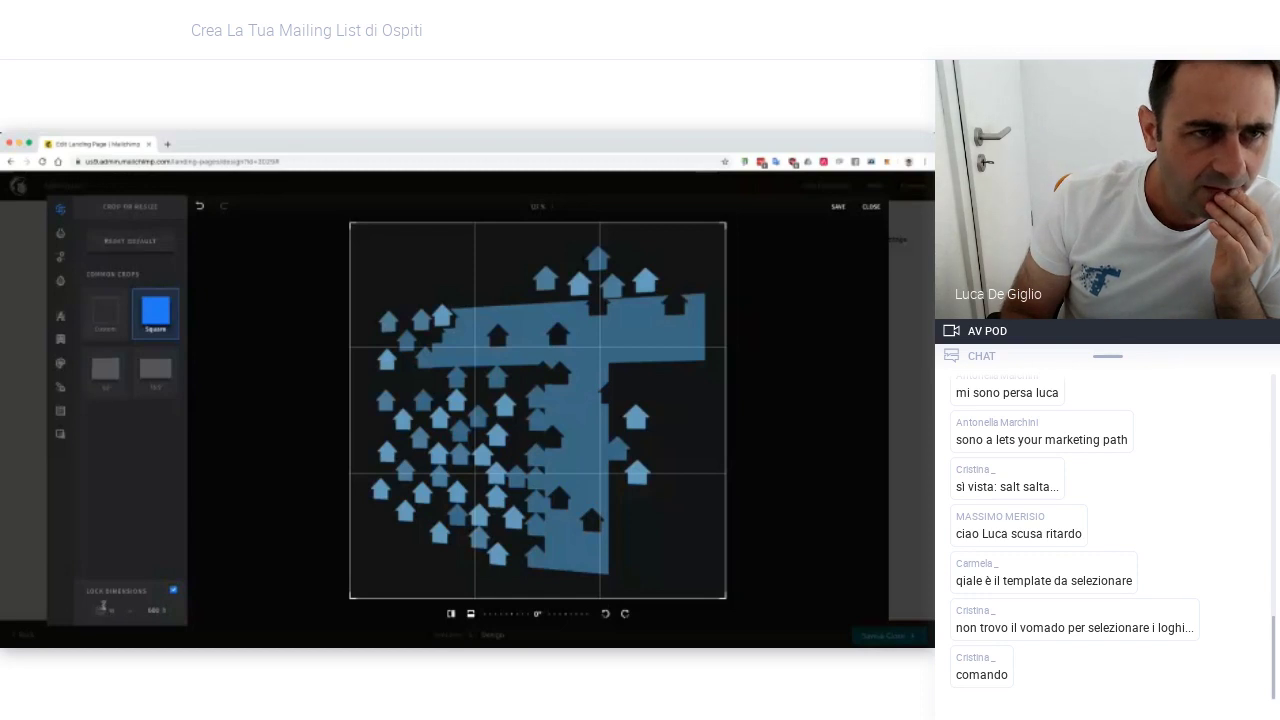
text(200)
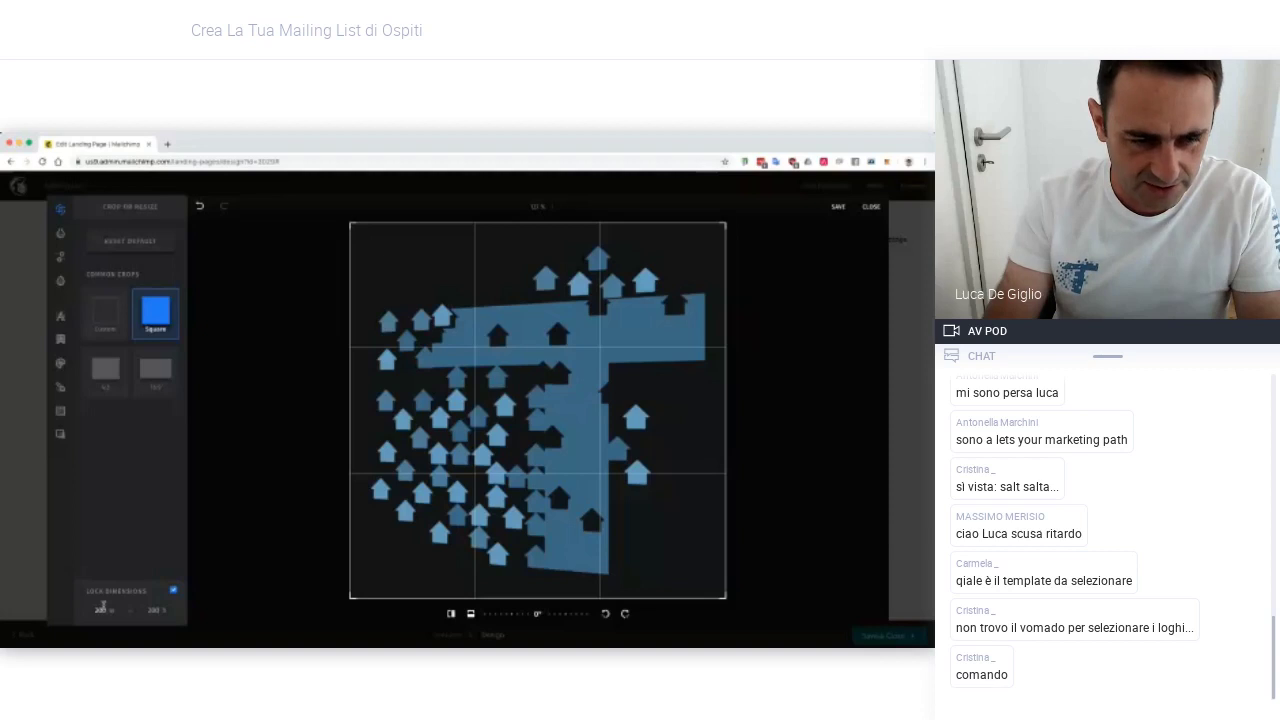
click(842, 207)
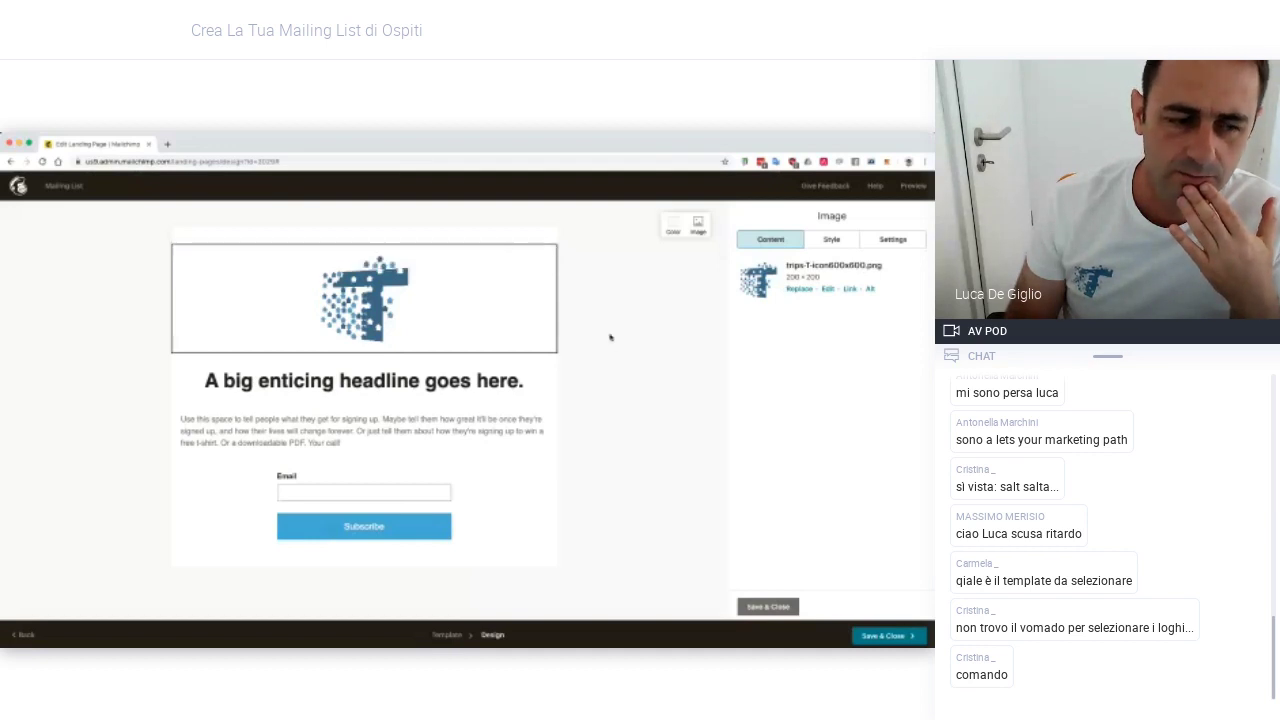
mouse_move(378, 263)
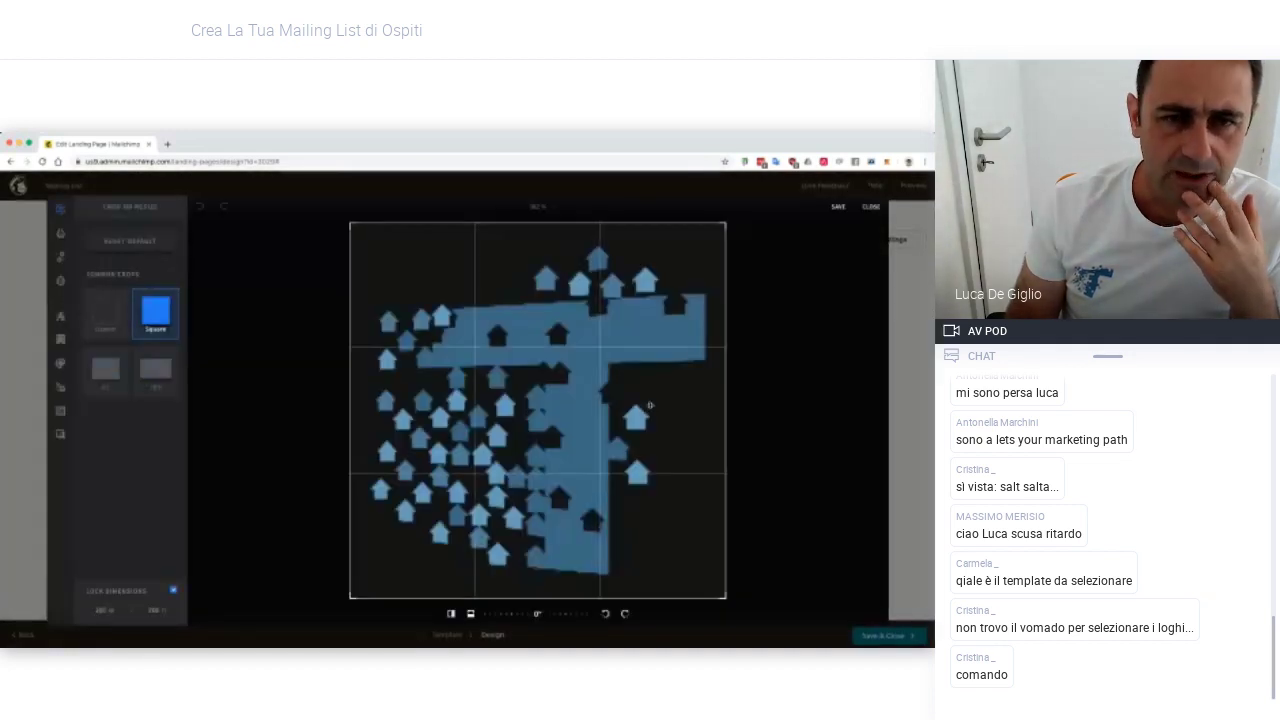
click(871, 206)
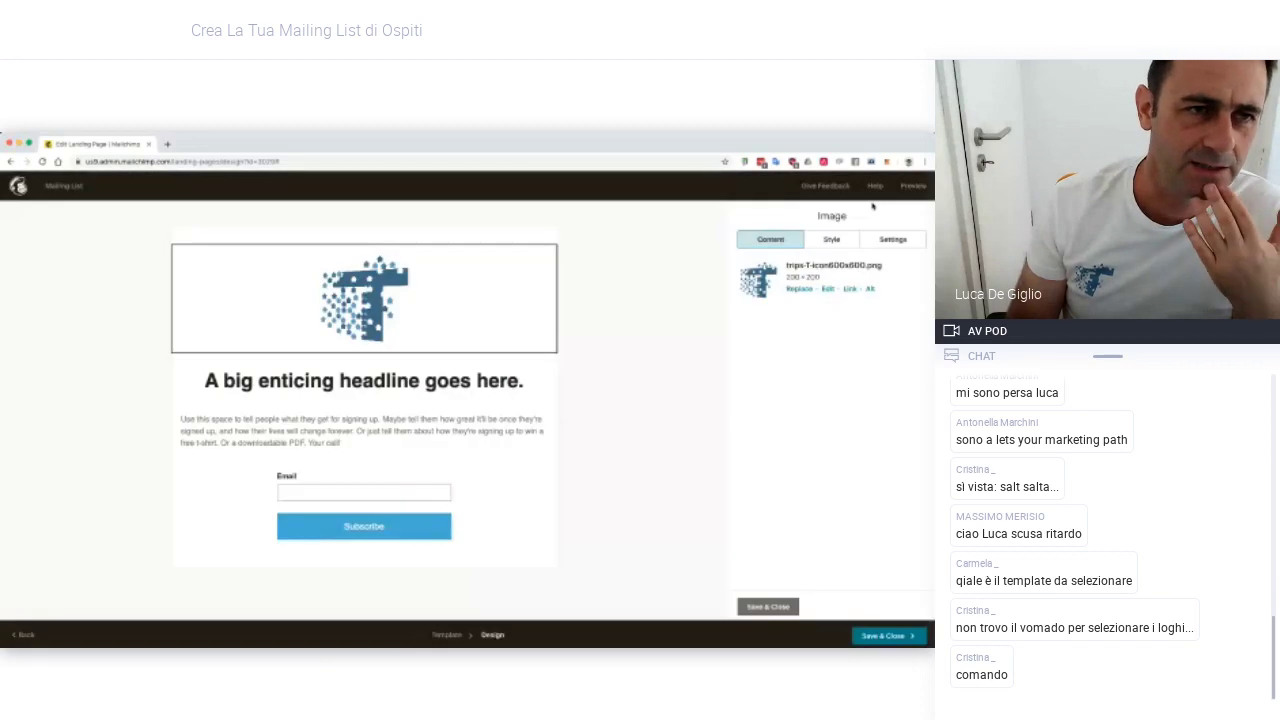
Open the image library for replacing the logo, leave it without choosing another image, and close the logo block
click(797, 290)
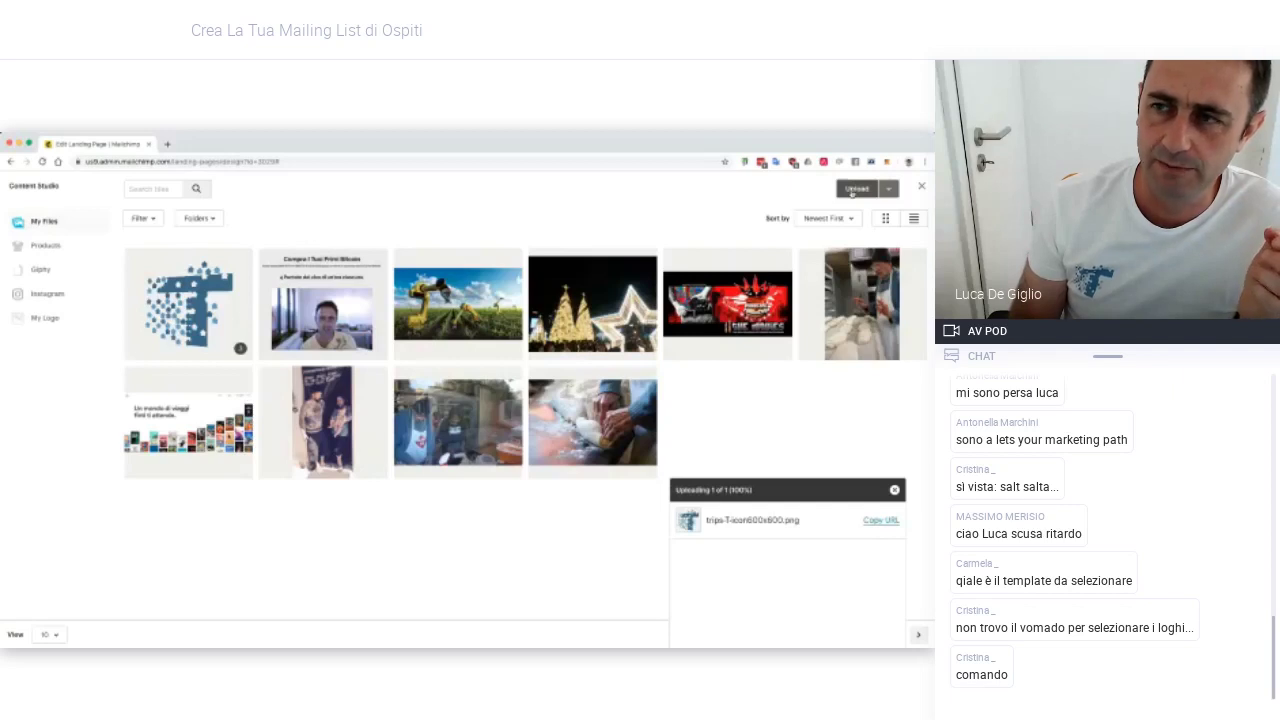
click(921, 186)
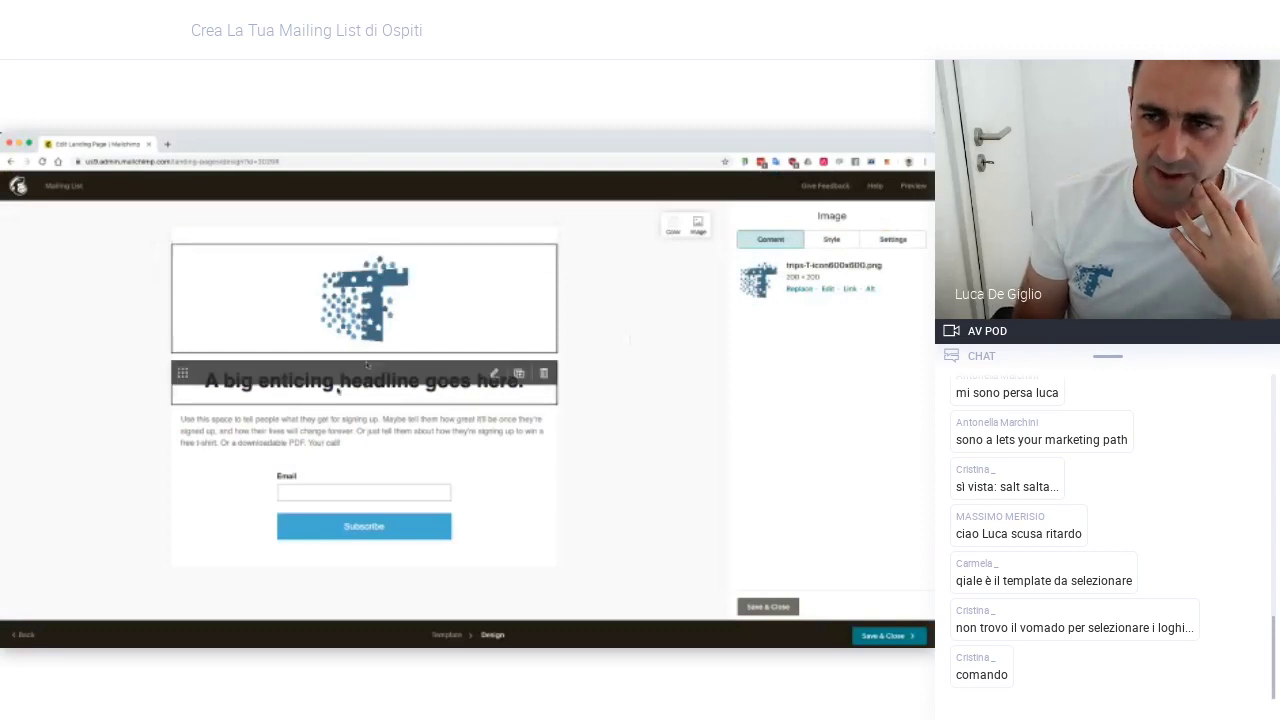
click(768, 606)
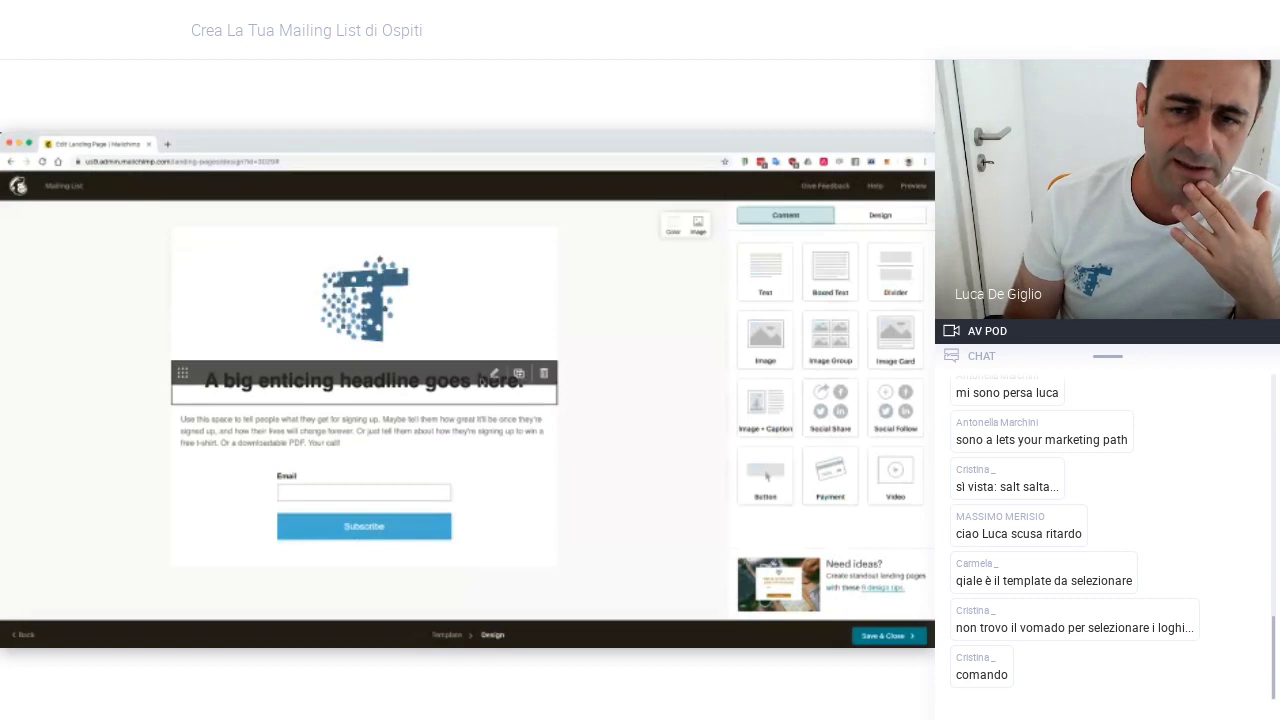
Replace the placeholder headline with "Let's stay in touch!" and save the text block
click(494, 373)
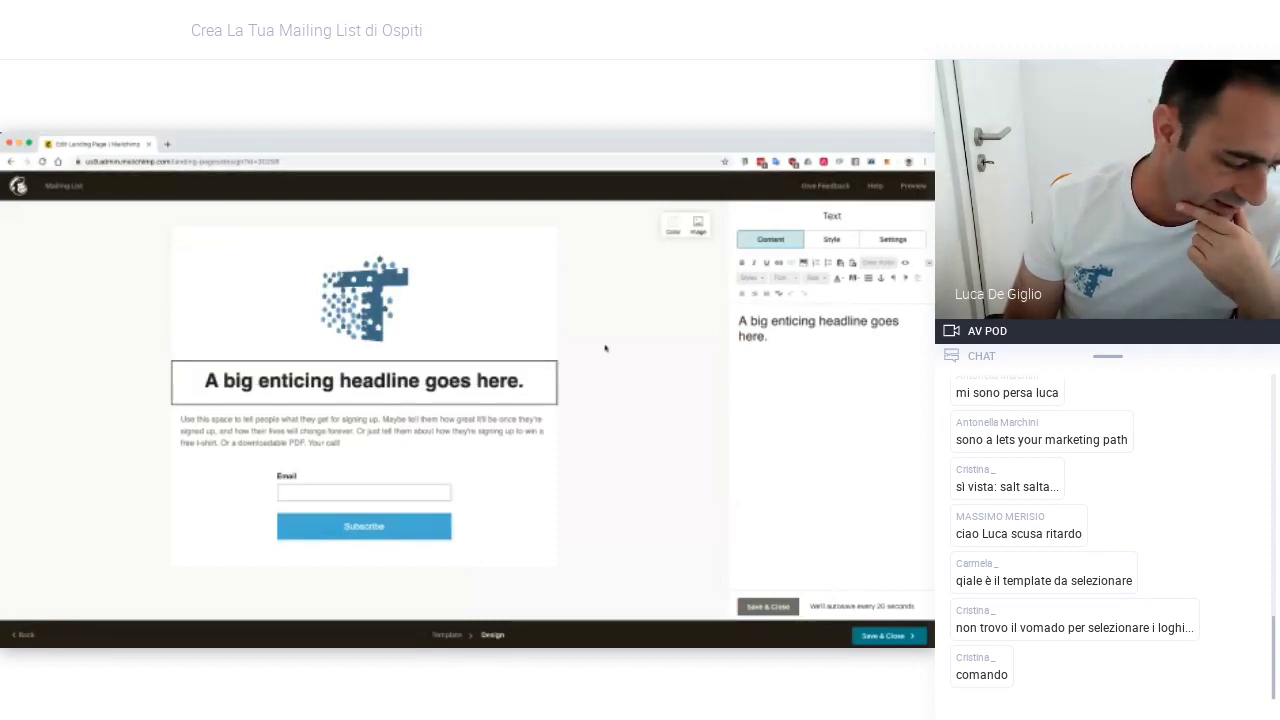
triple_click(771, 340)
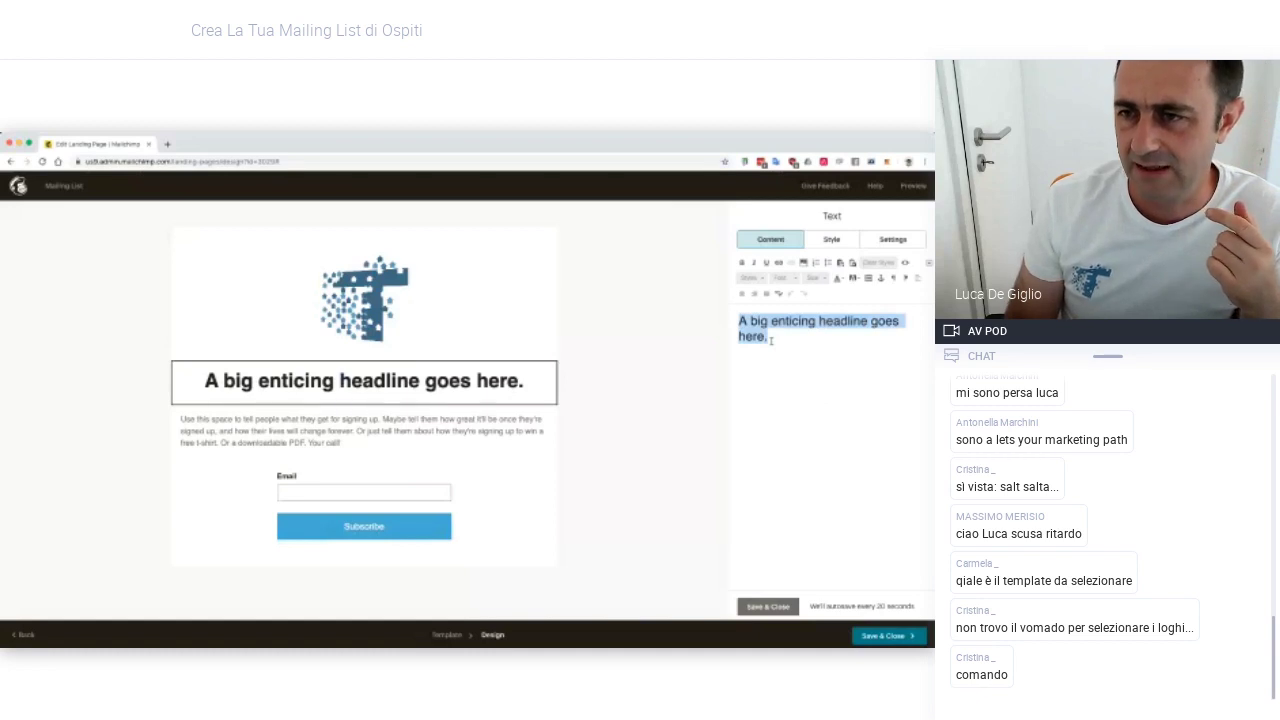
text(Lets)
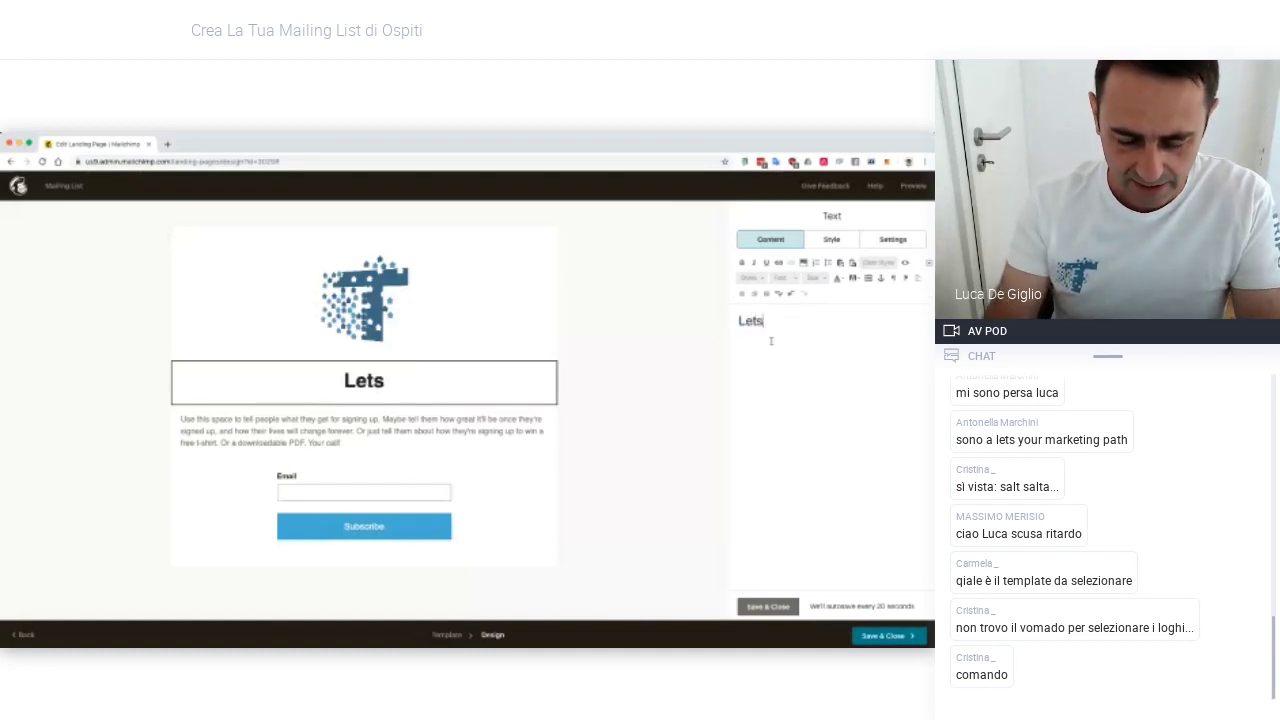
key(BackSpace)
text('s stay)
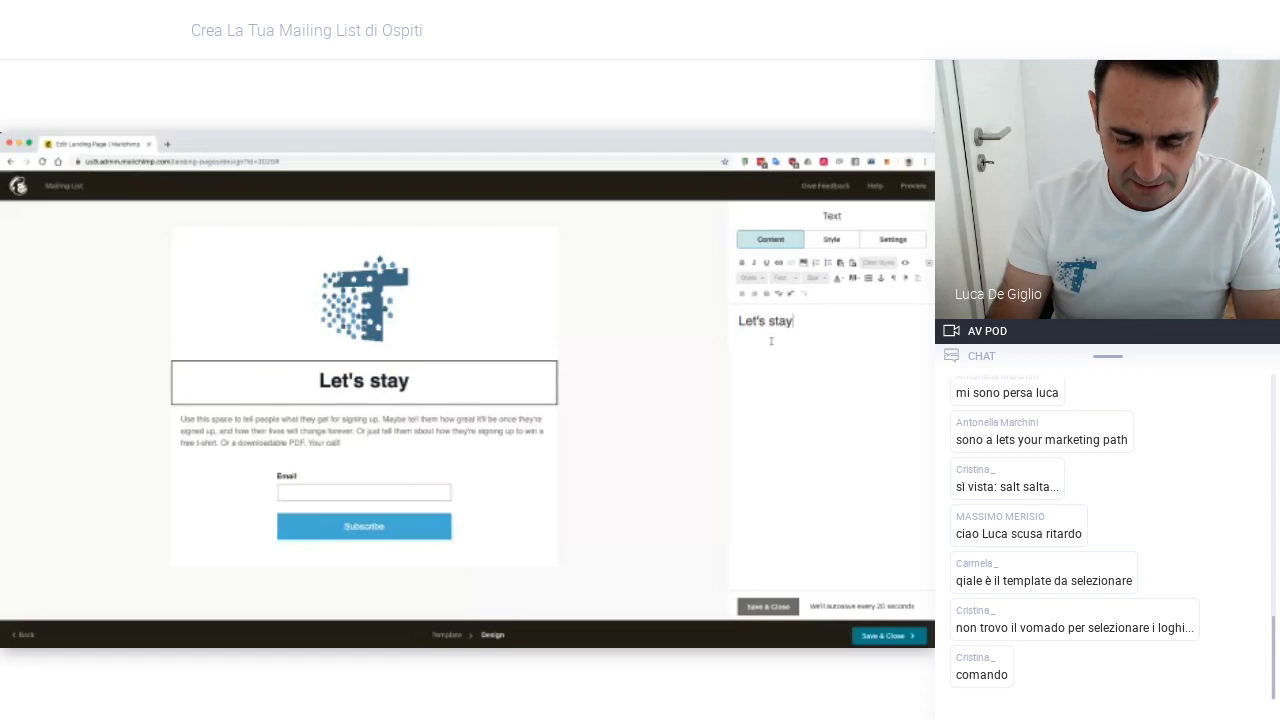
text( in tou)
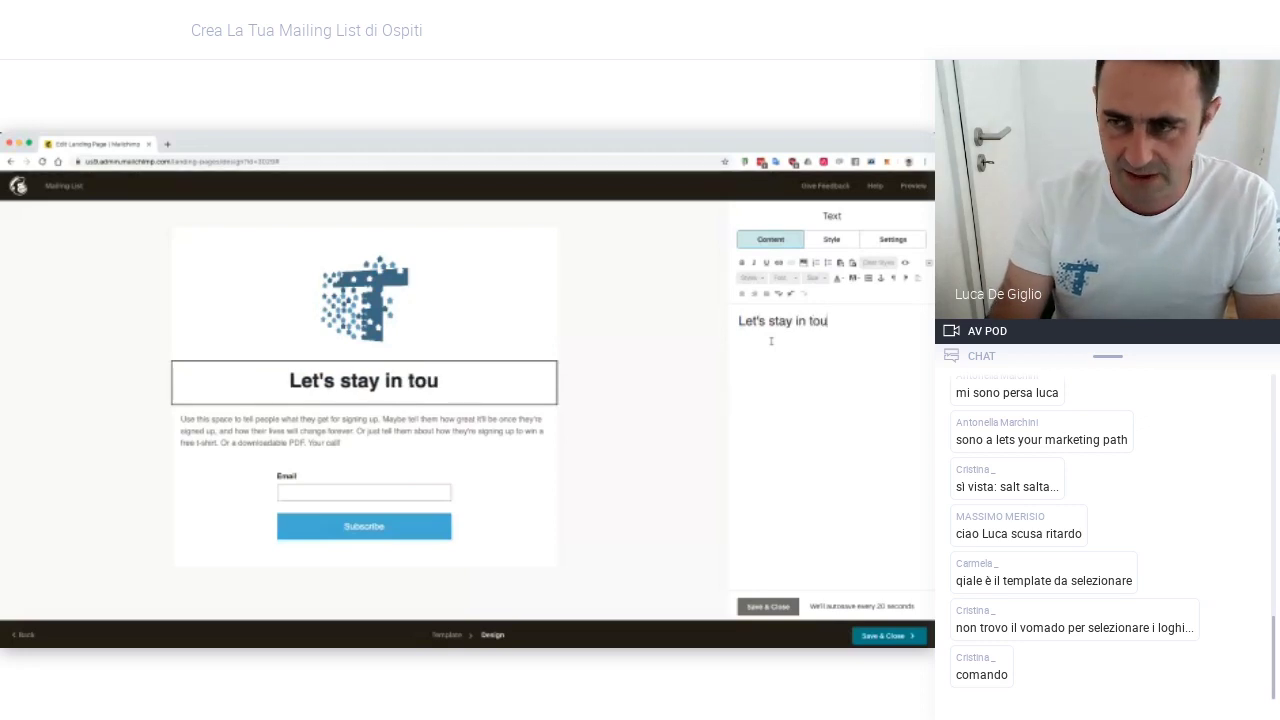
text(ch!)
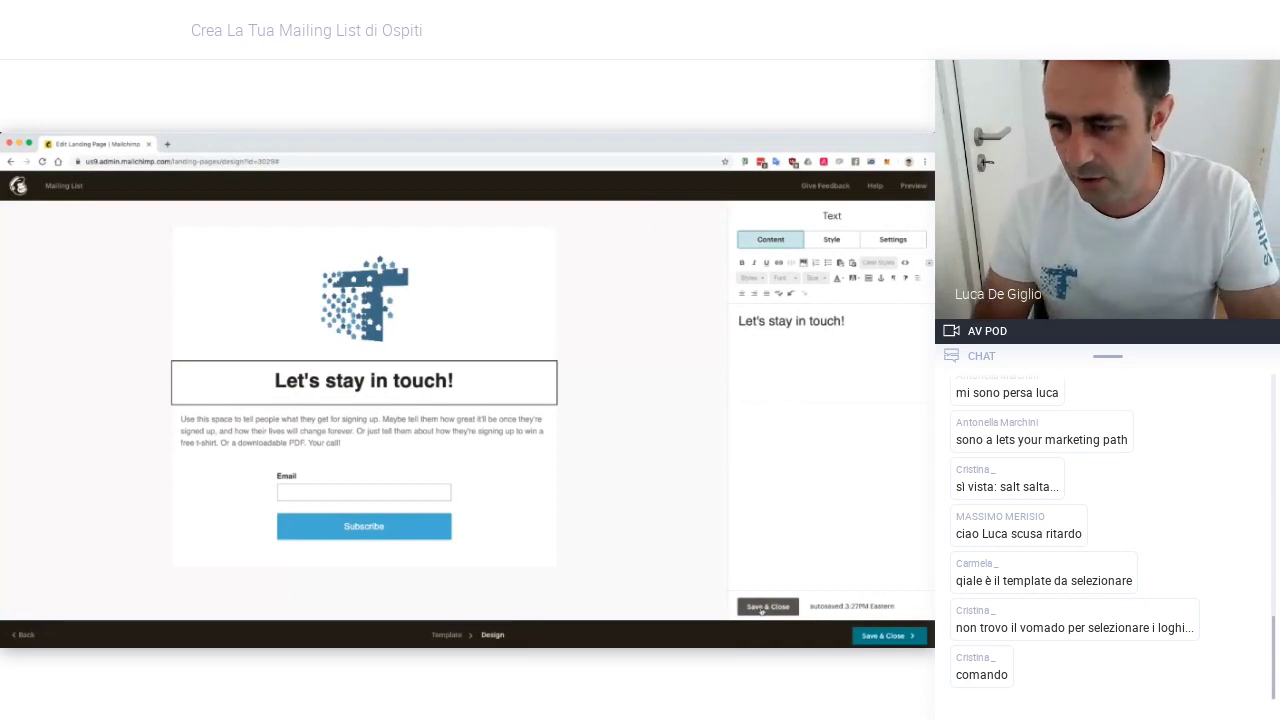
click(763, 609)
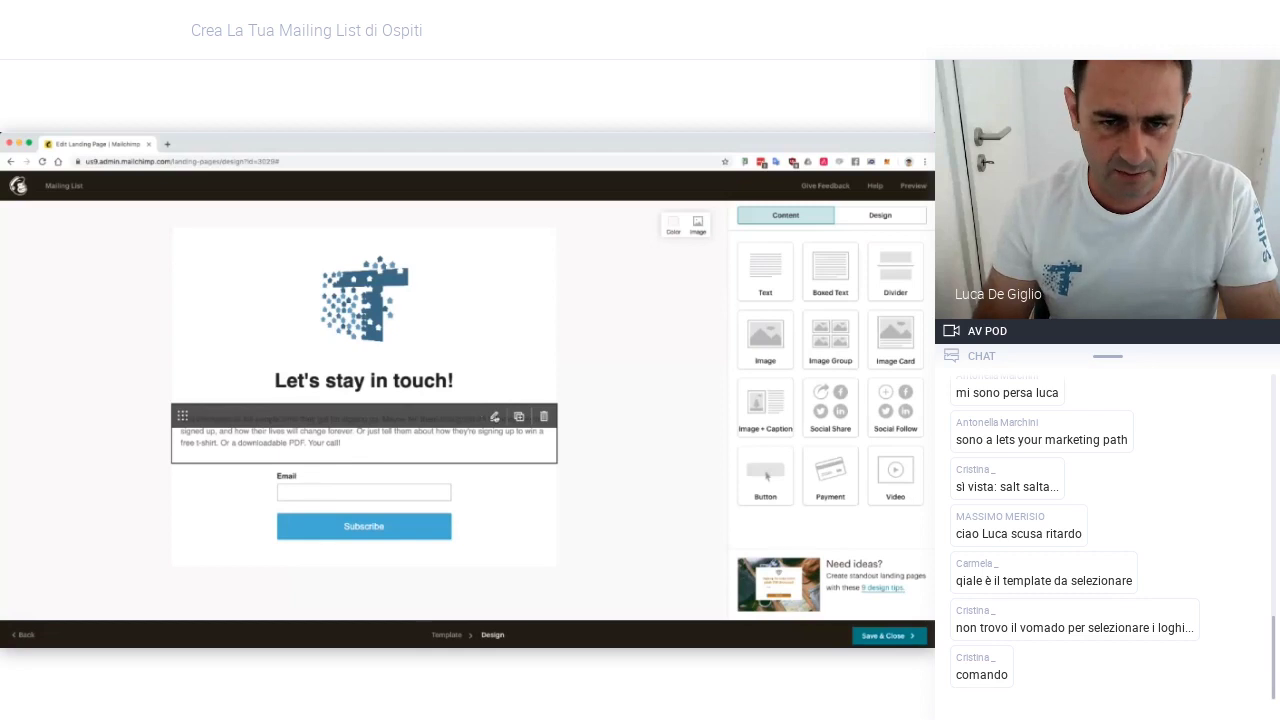
Replace the placeholder paragraph with "Once in a while I'd like to contact you to let you know about great discounts and offers."
click(494, 416)
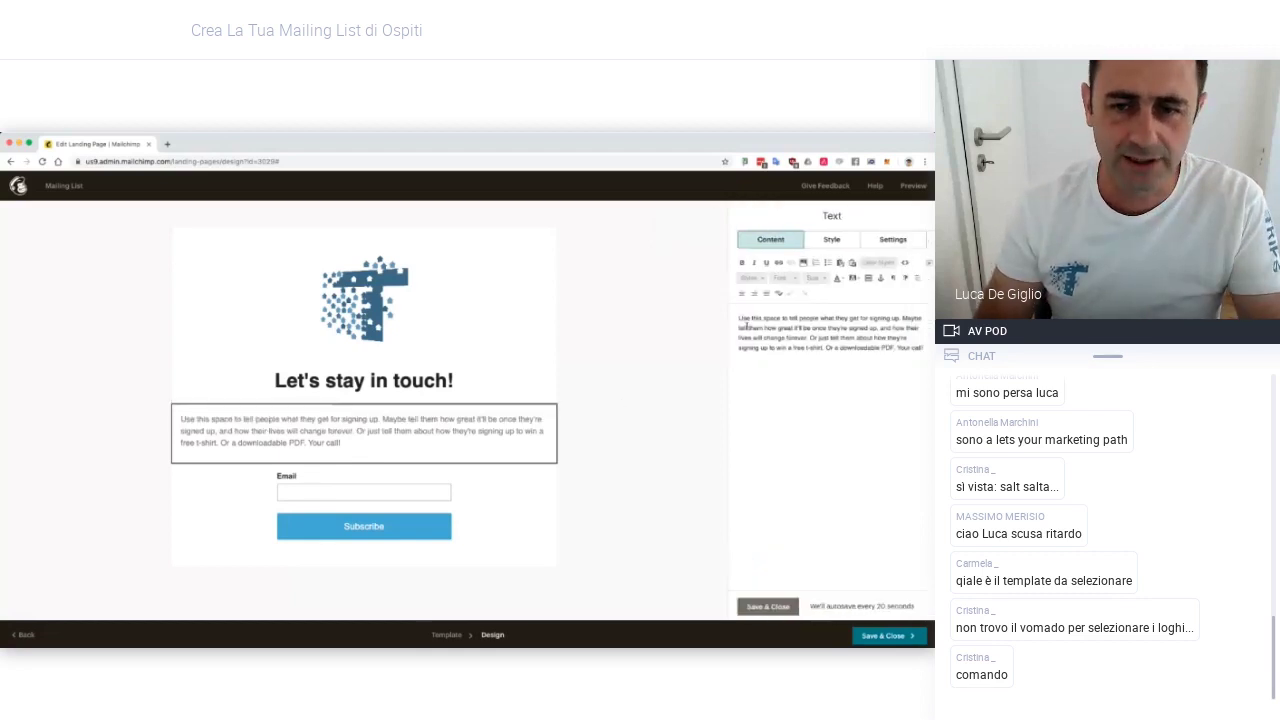
triple_click(746, 325)
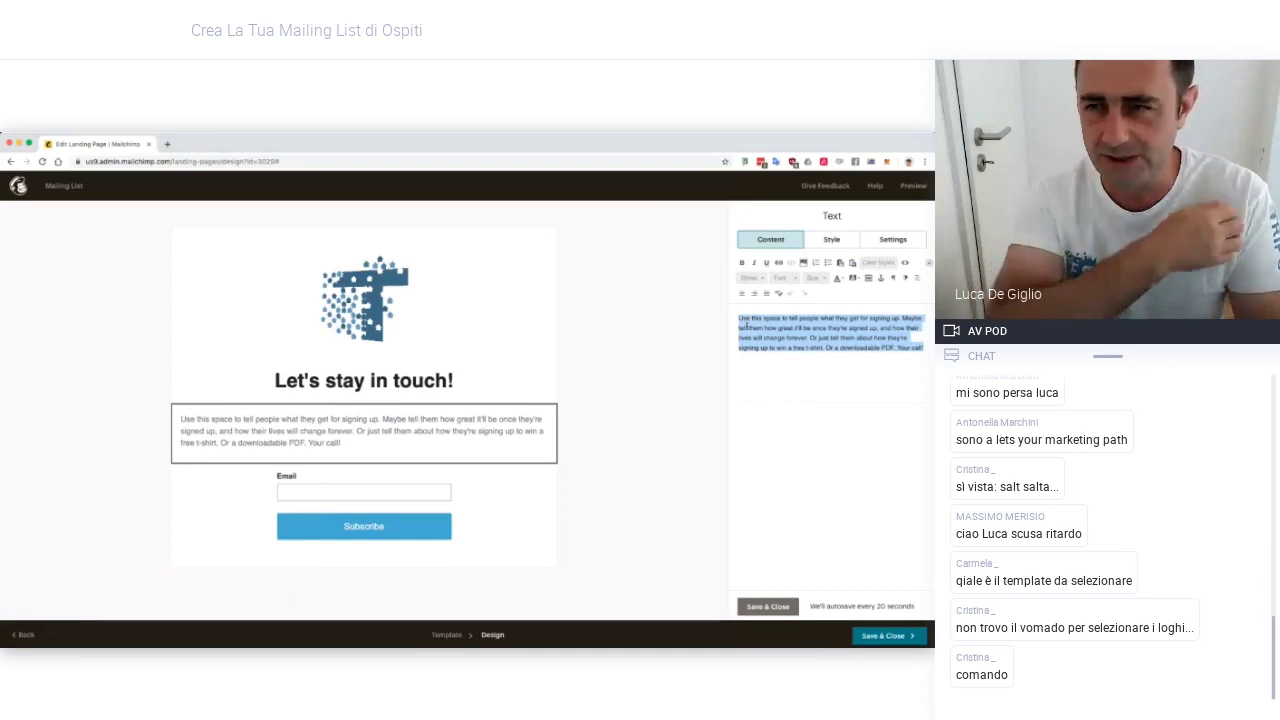
text(ONe)
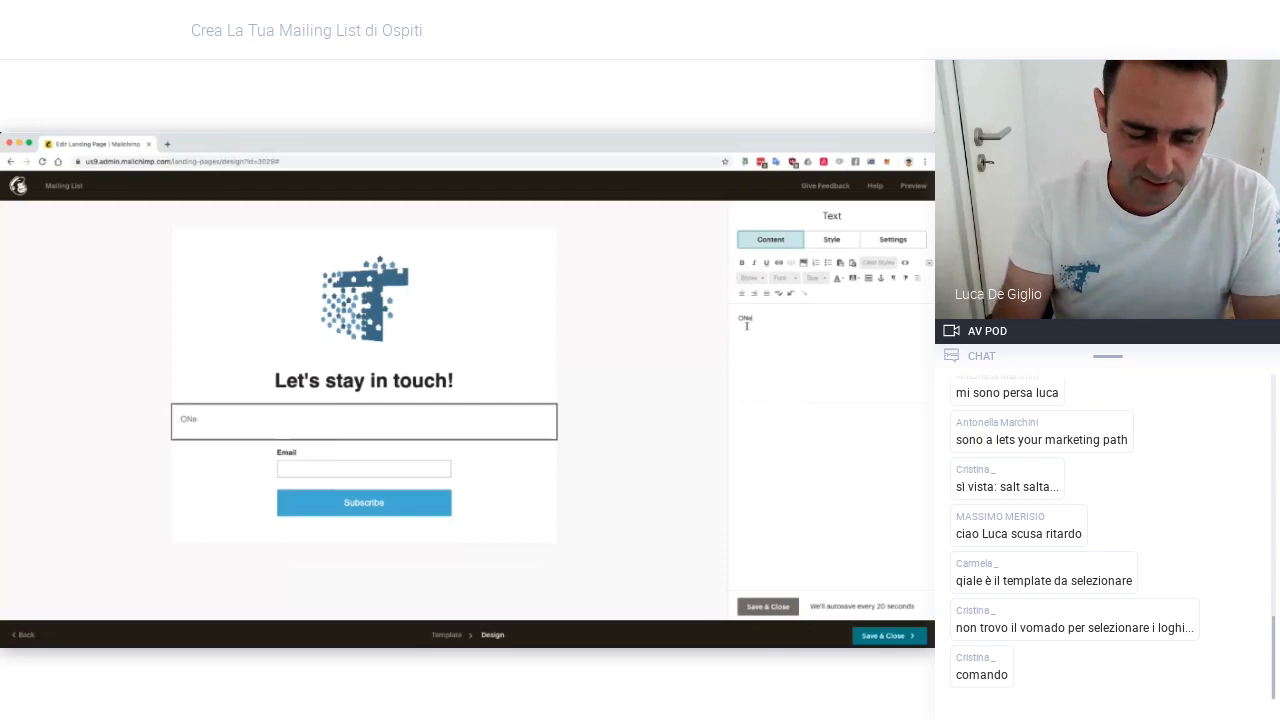
key(BackSpace)
key(BackSpace)
text(nce in a w)
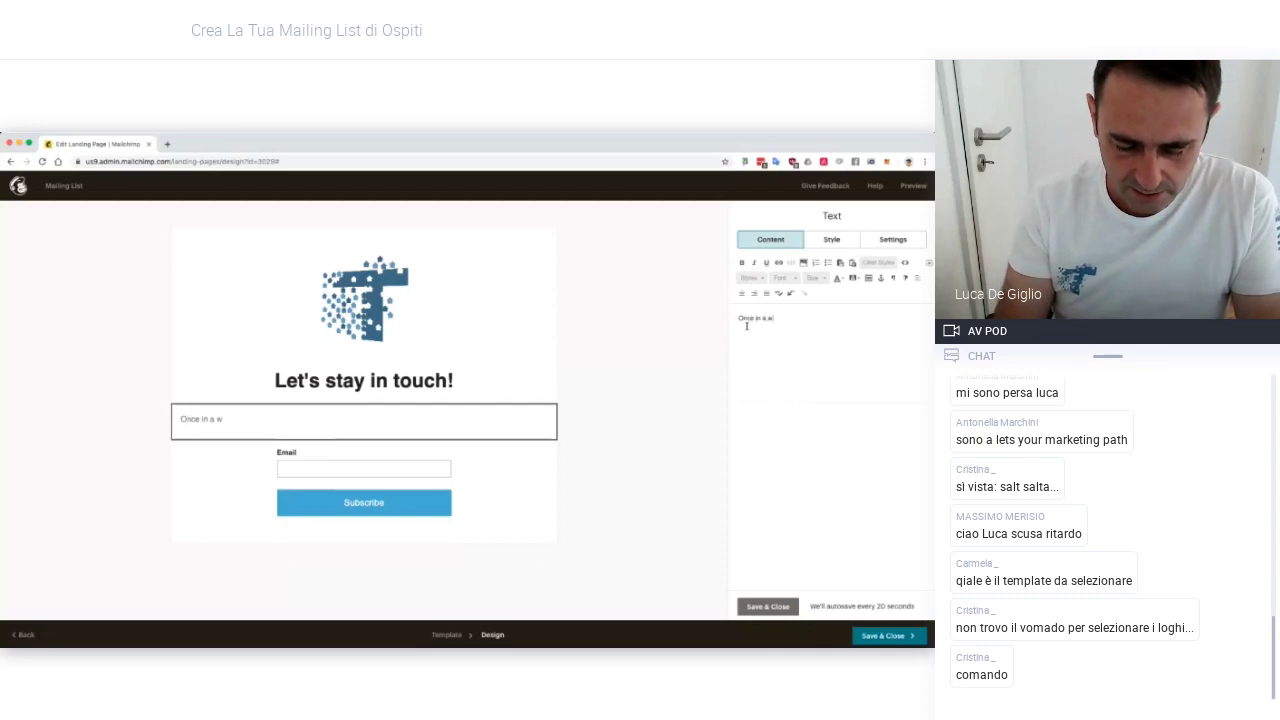
text(hile I'd like to )
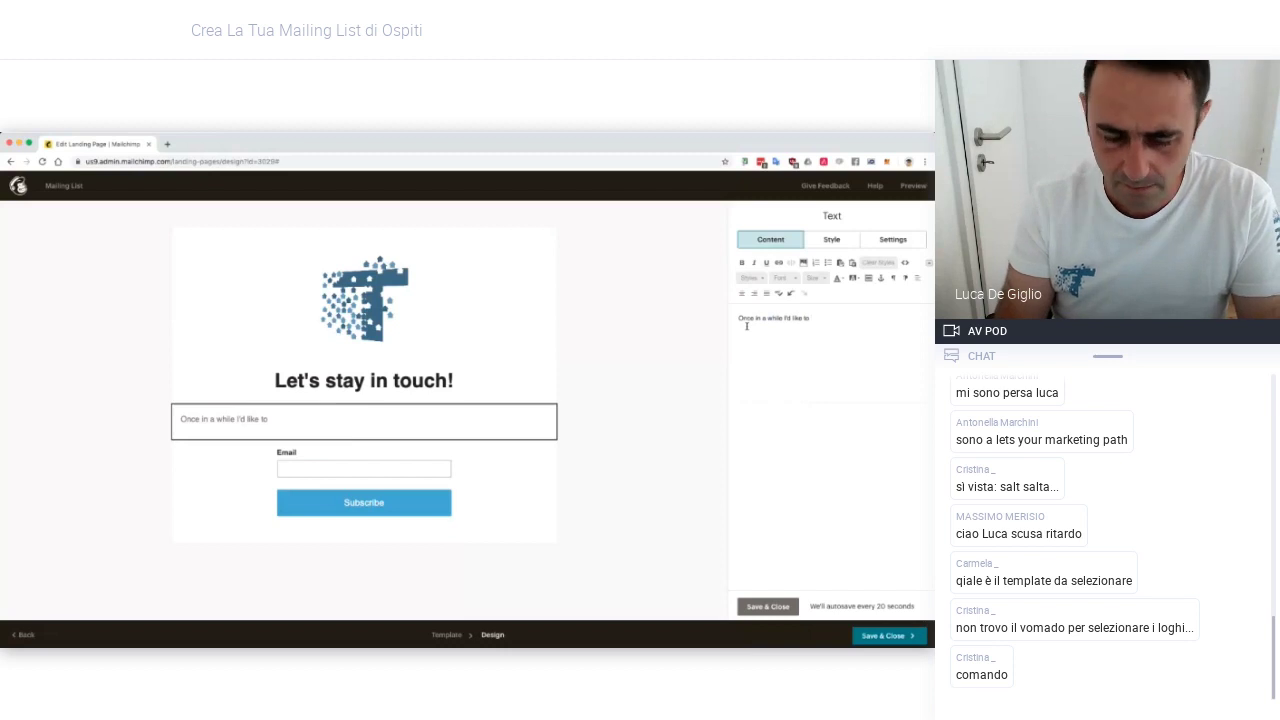
text(co)
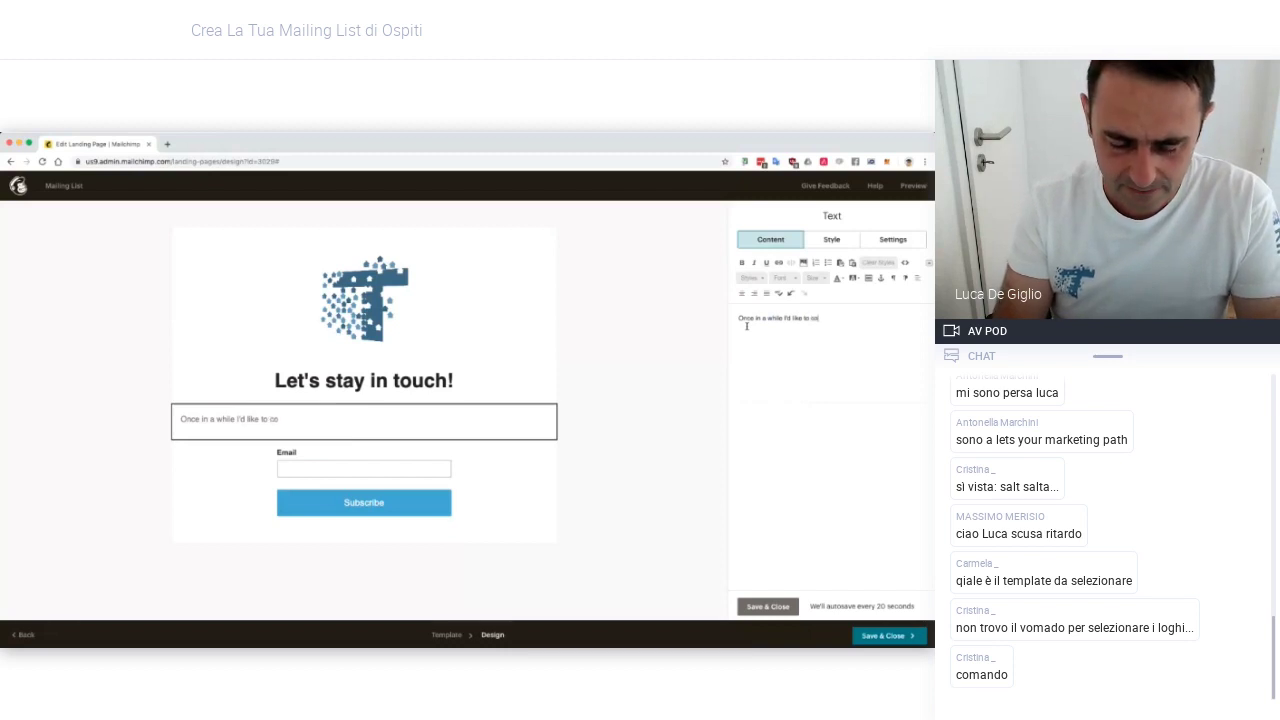
text(ntact you)
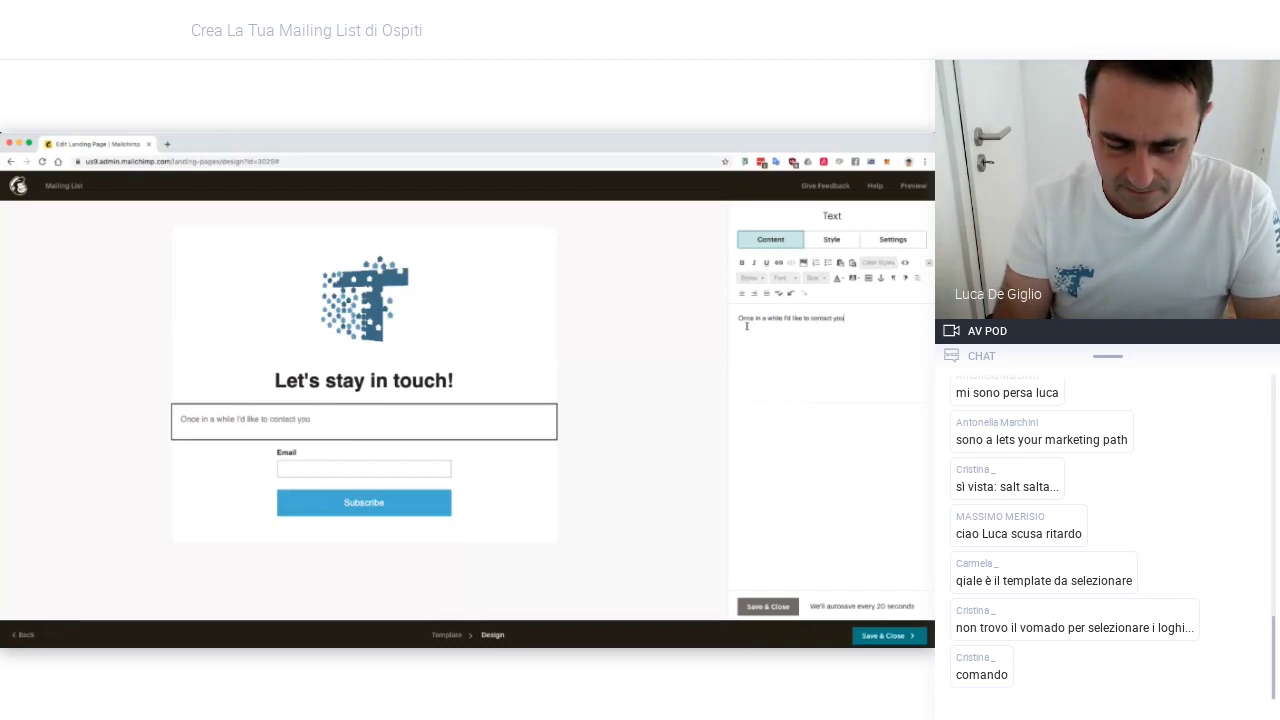
text( to let you)
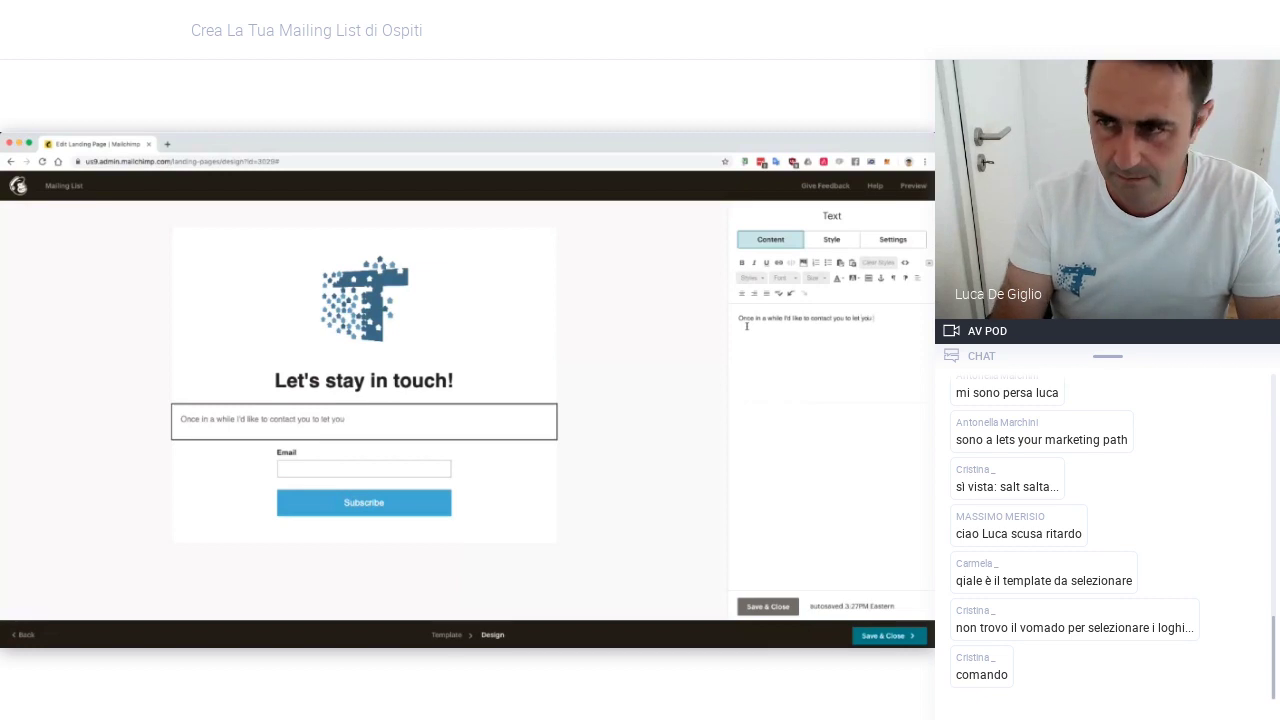
text( know about)
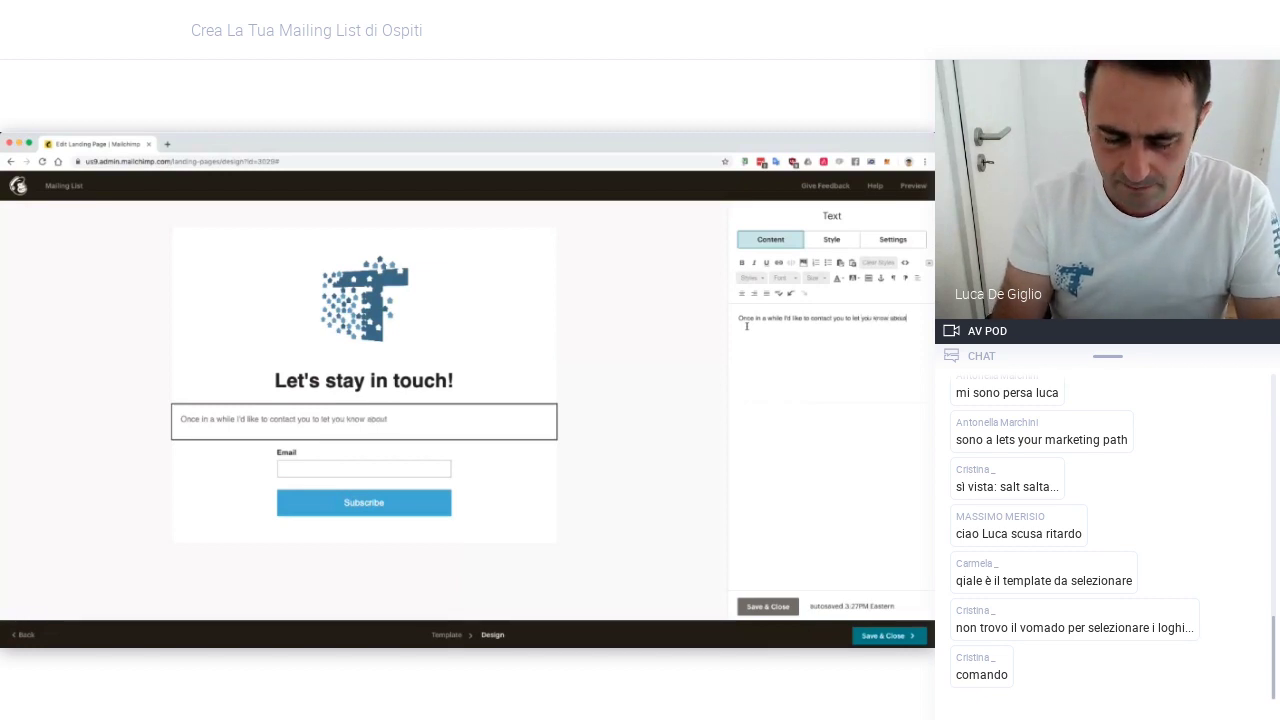
text( great)
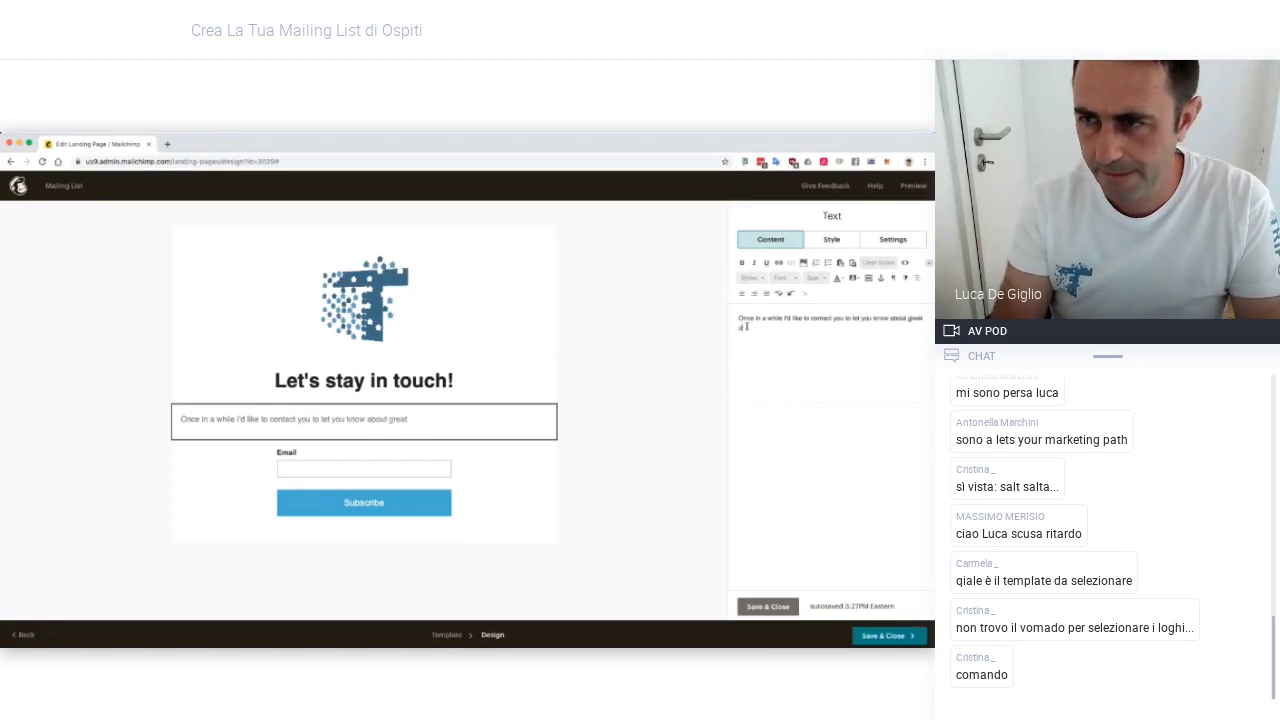
text( discounts and of)
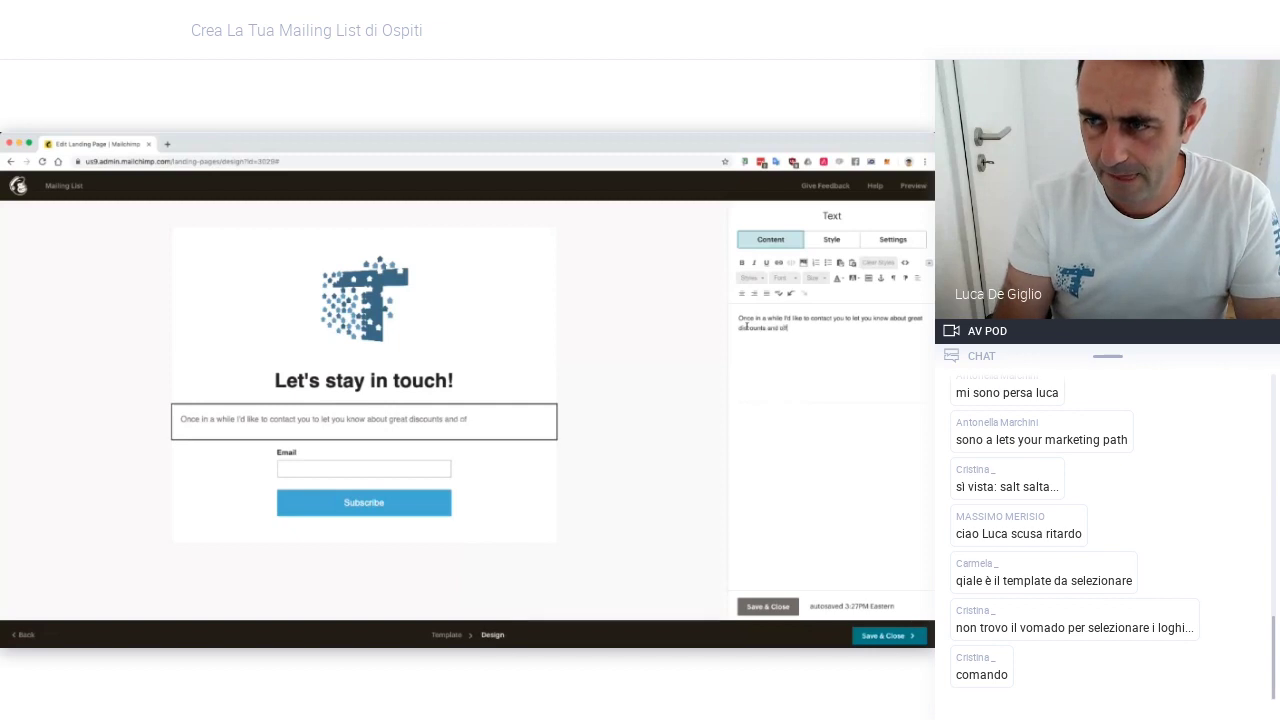
text(fers. I w)
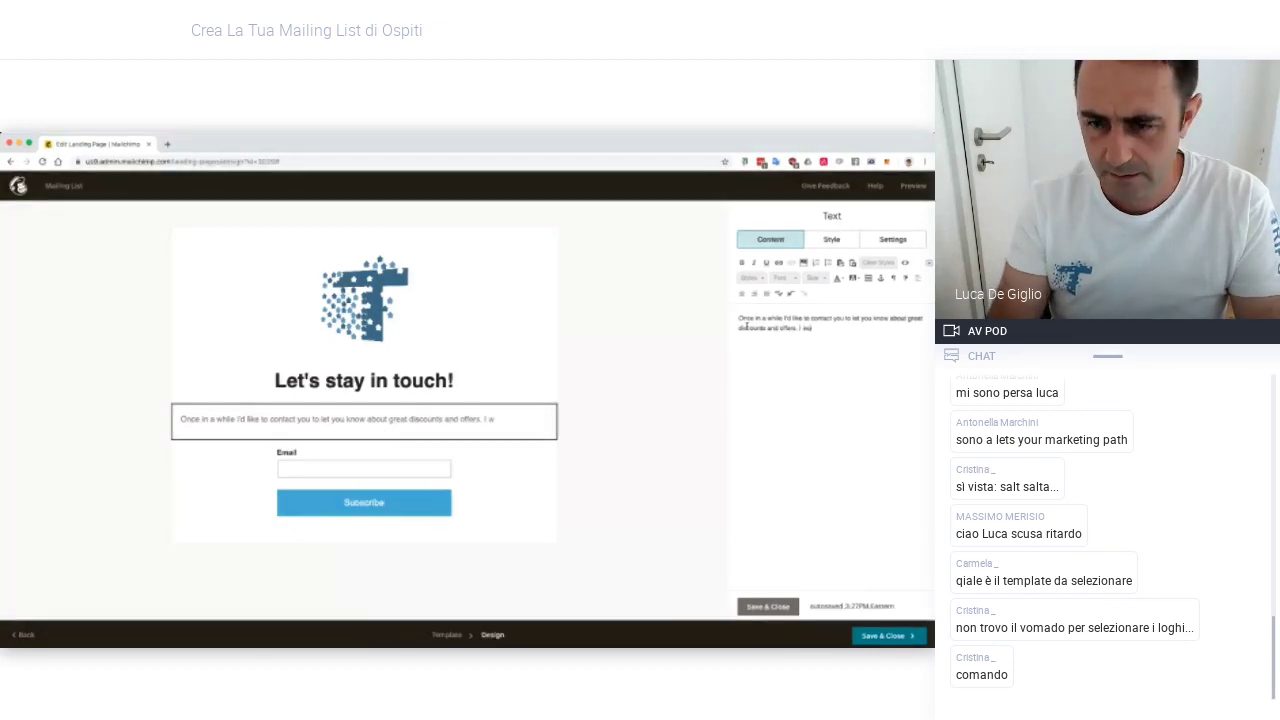
Complete the paragraph with "I won't do it more than TWICE a year, promise!", correct its spelling mistakes, and save the text block
text(on't do it more than)
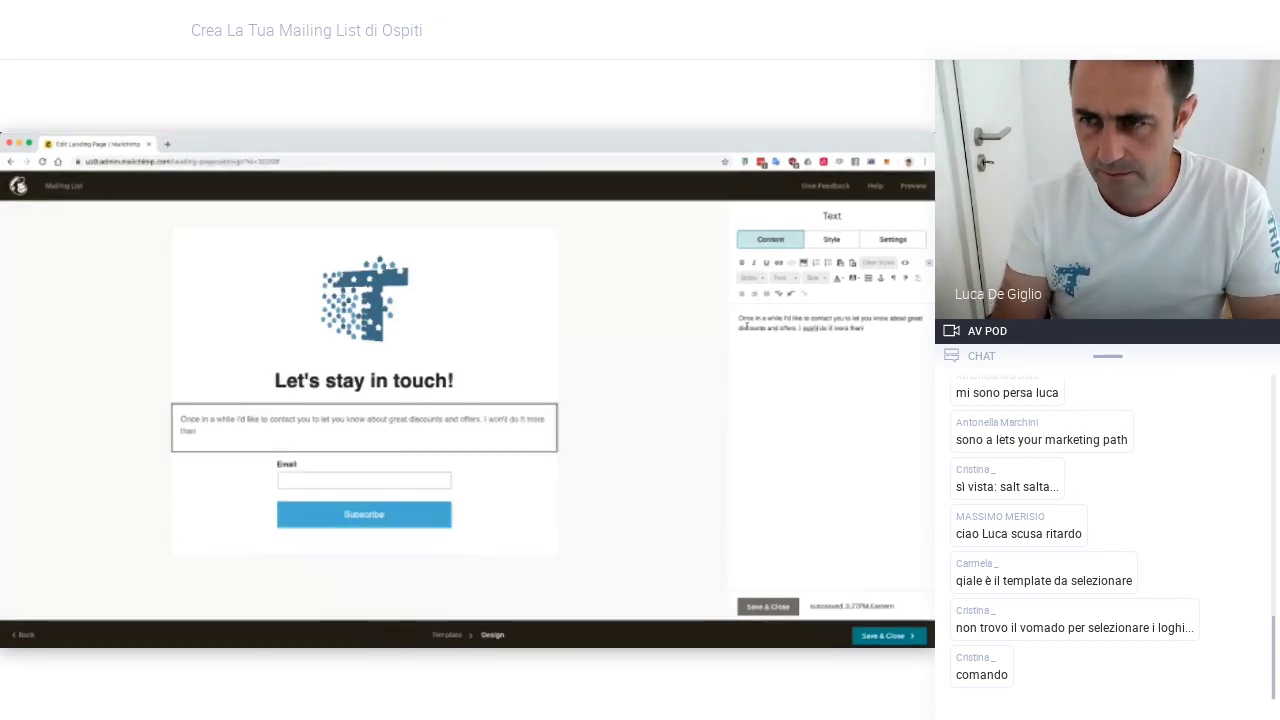
text( TWICE a)
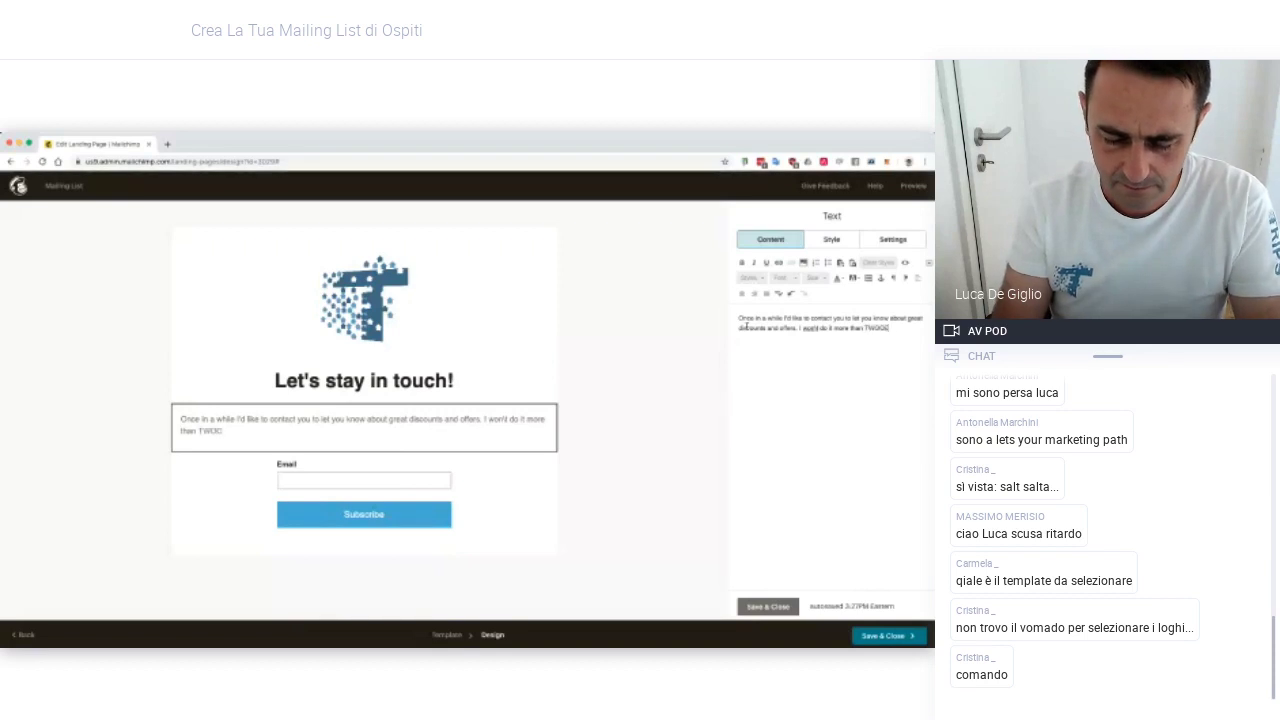
text(we)
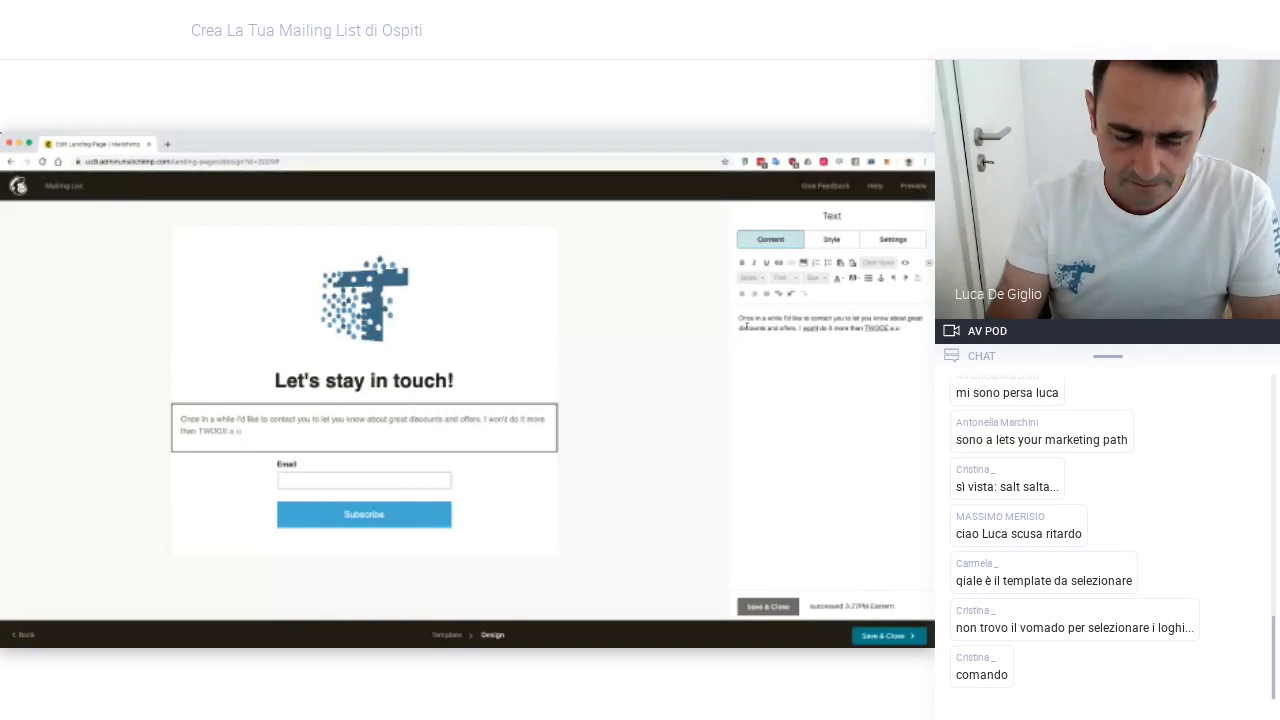
text(ar. pro)
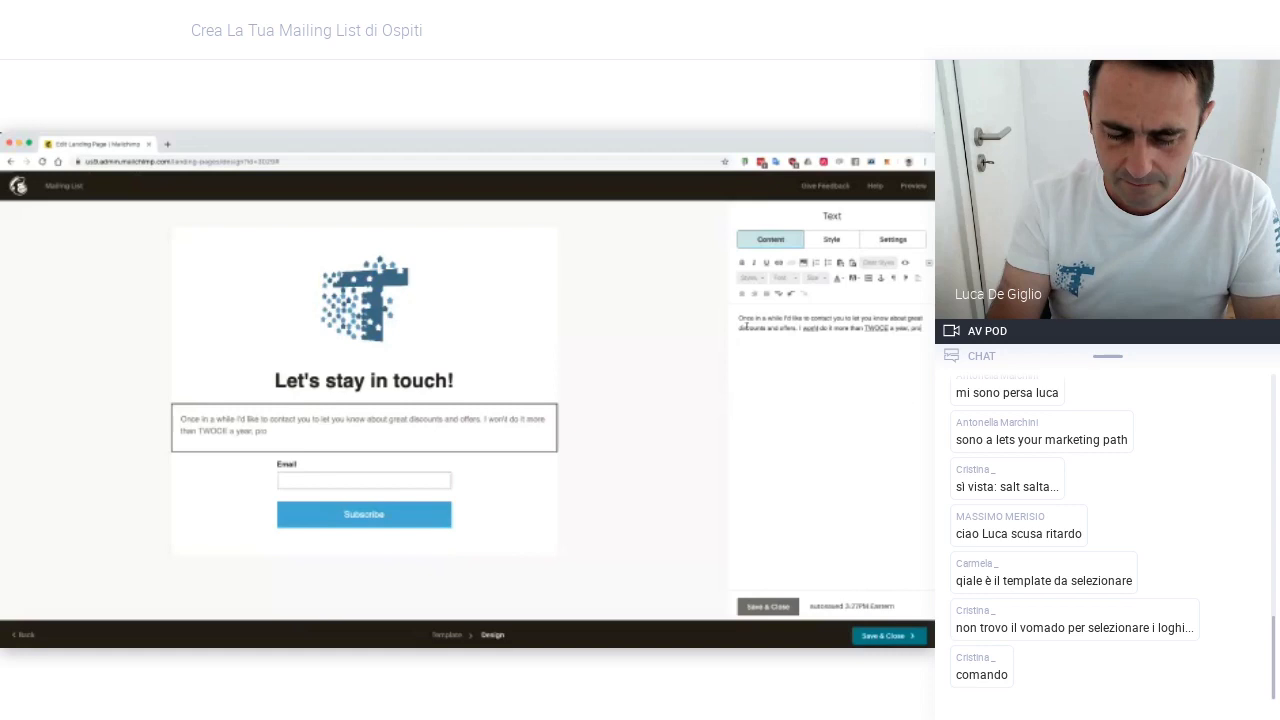
text(mise!)
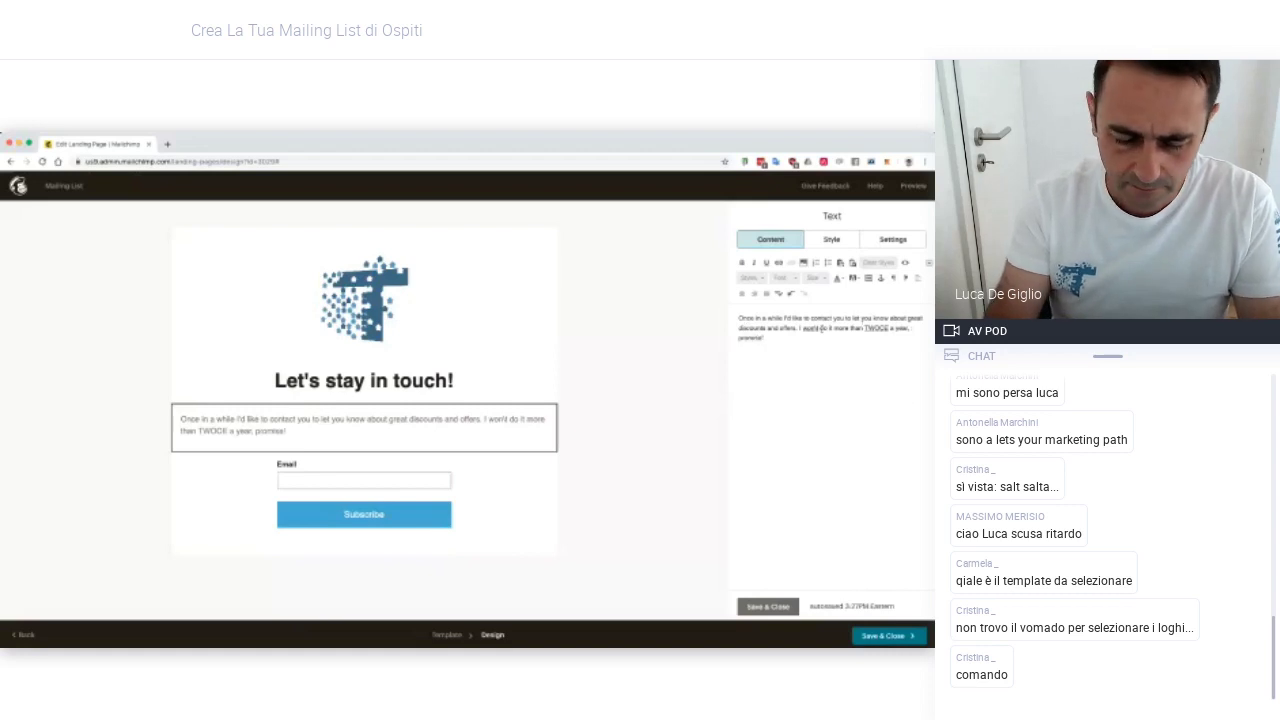
click(815, 328)
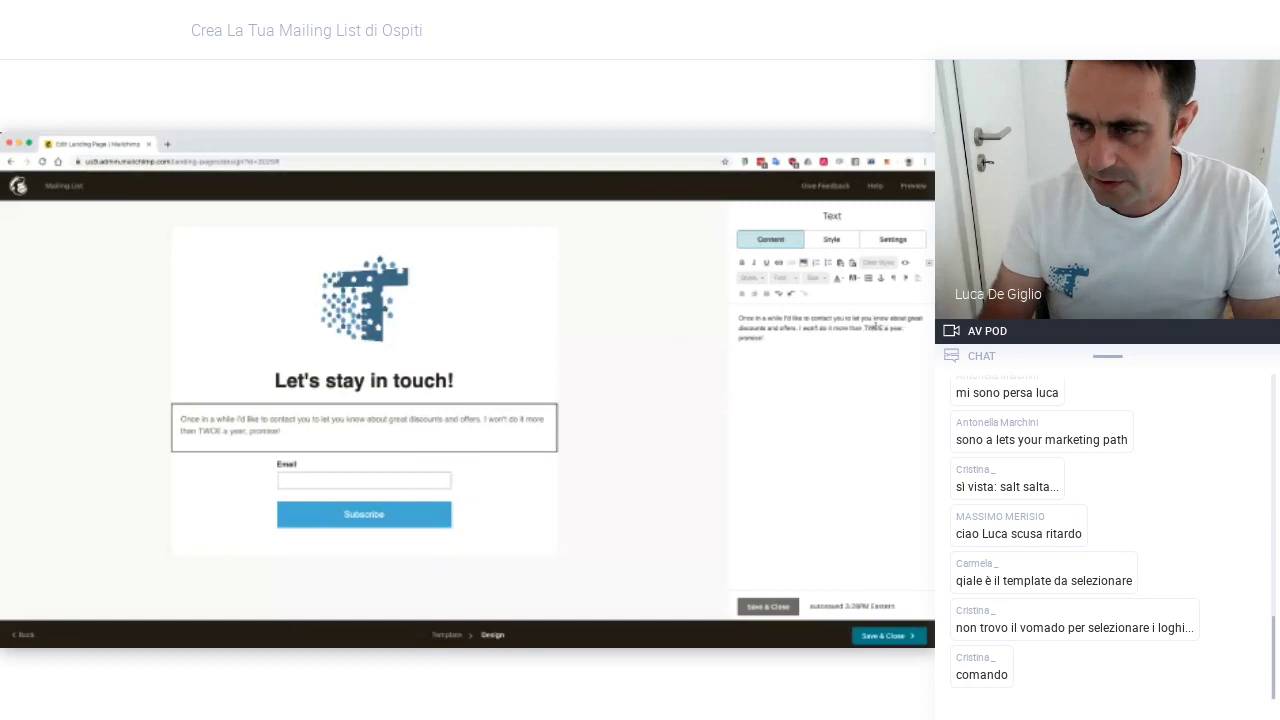
triple_click(876, 326)
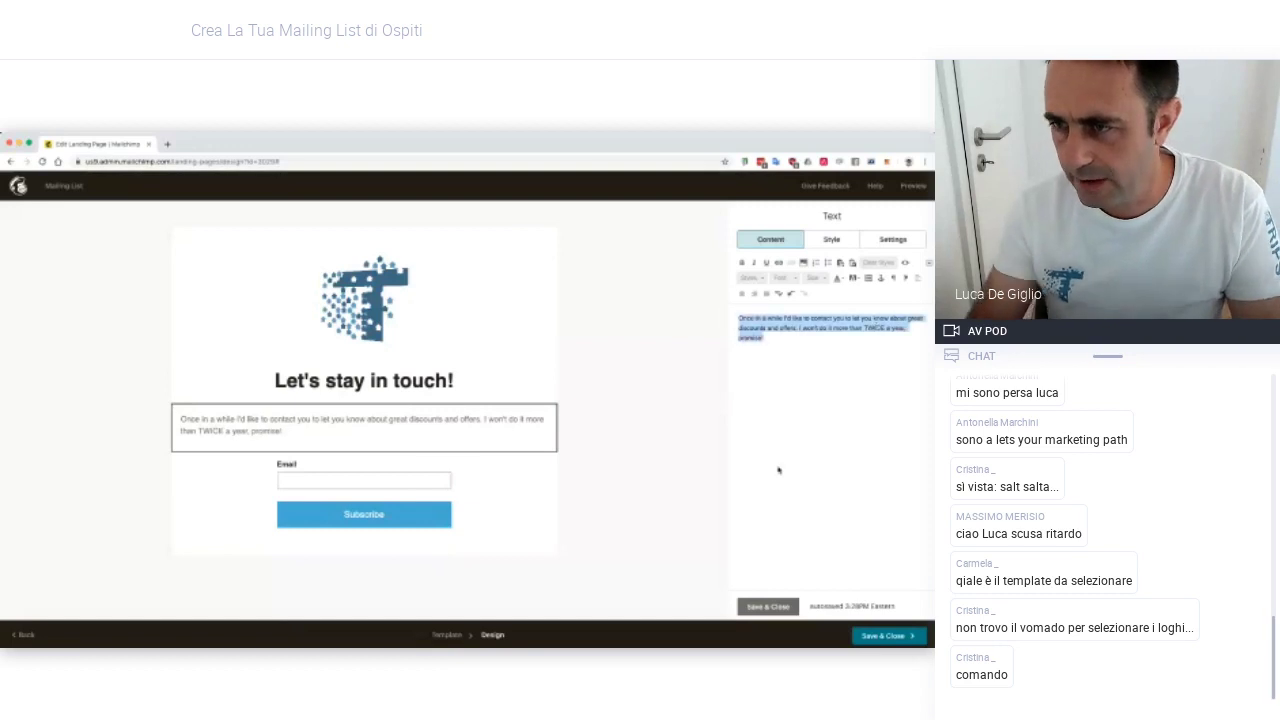
click(768, 606)
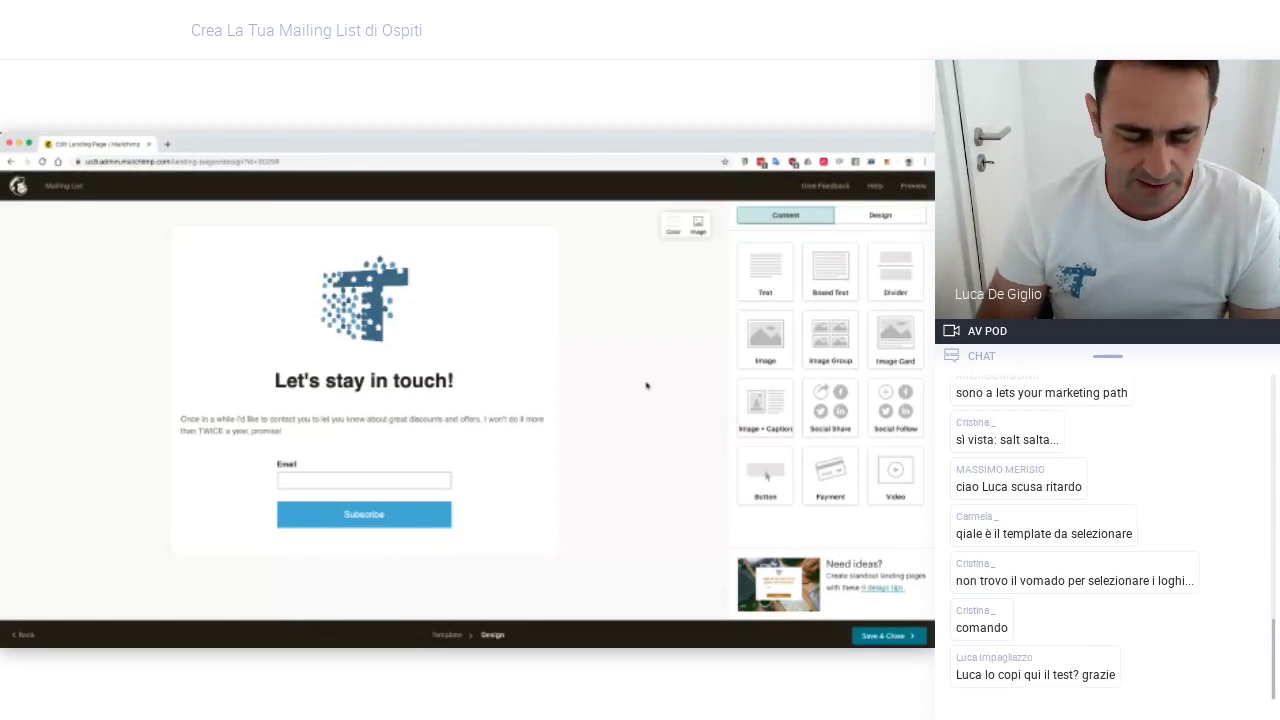
Copy the headline "Let's stay in touch!" from its text block and post it in the webinar chat
mouse_move(346, 437)
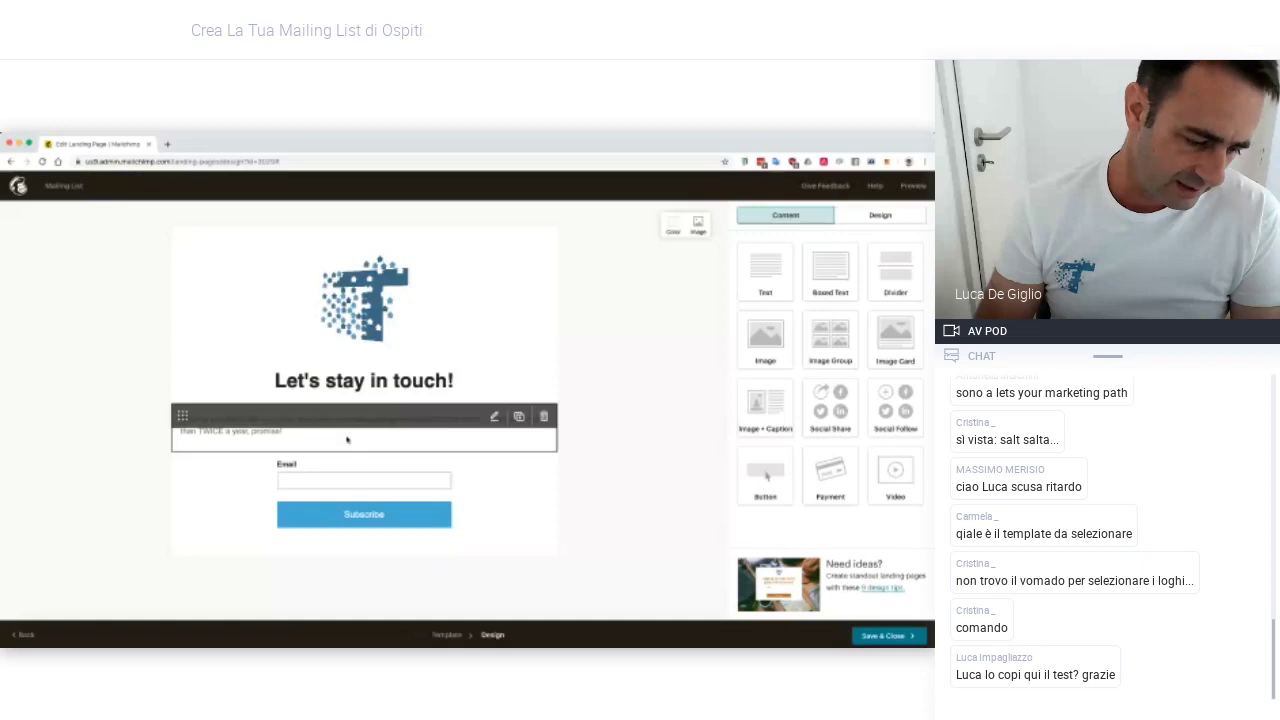
mouse_move(408, 390)
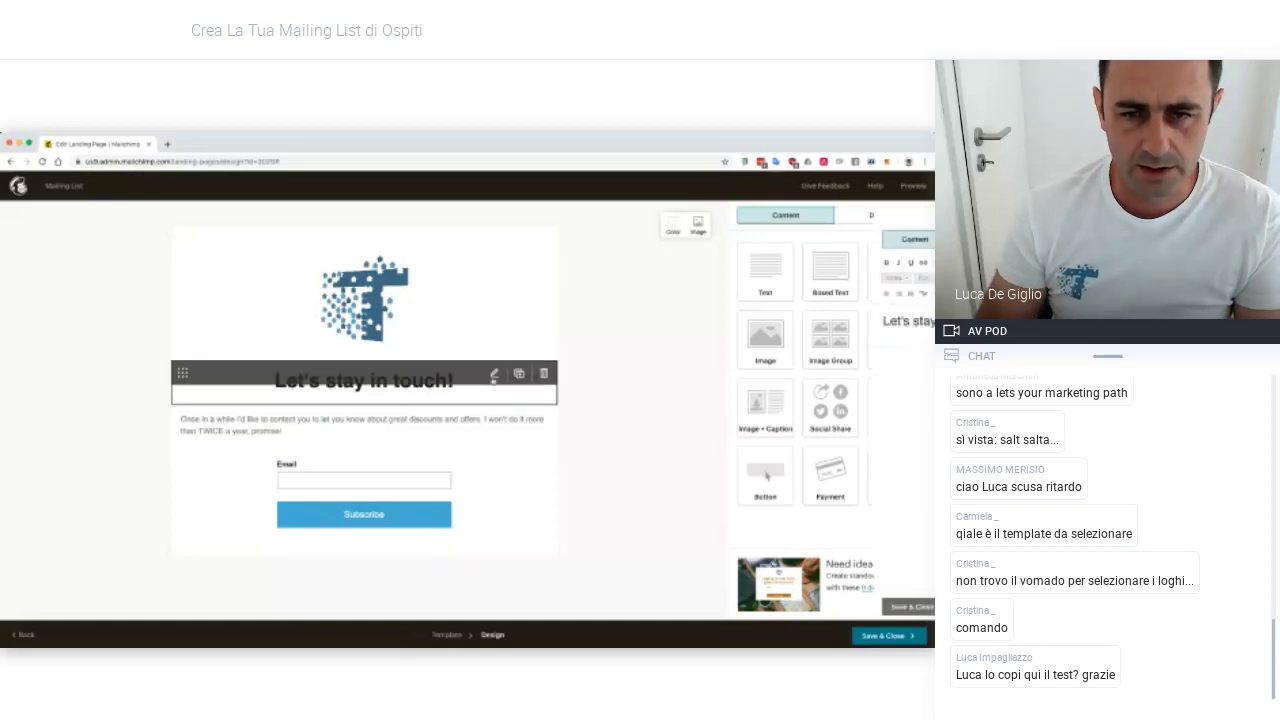
click(408, 390)
double_click(751, 320)
triple_click(760, 321)
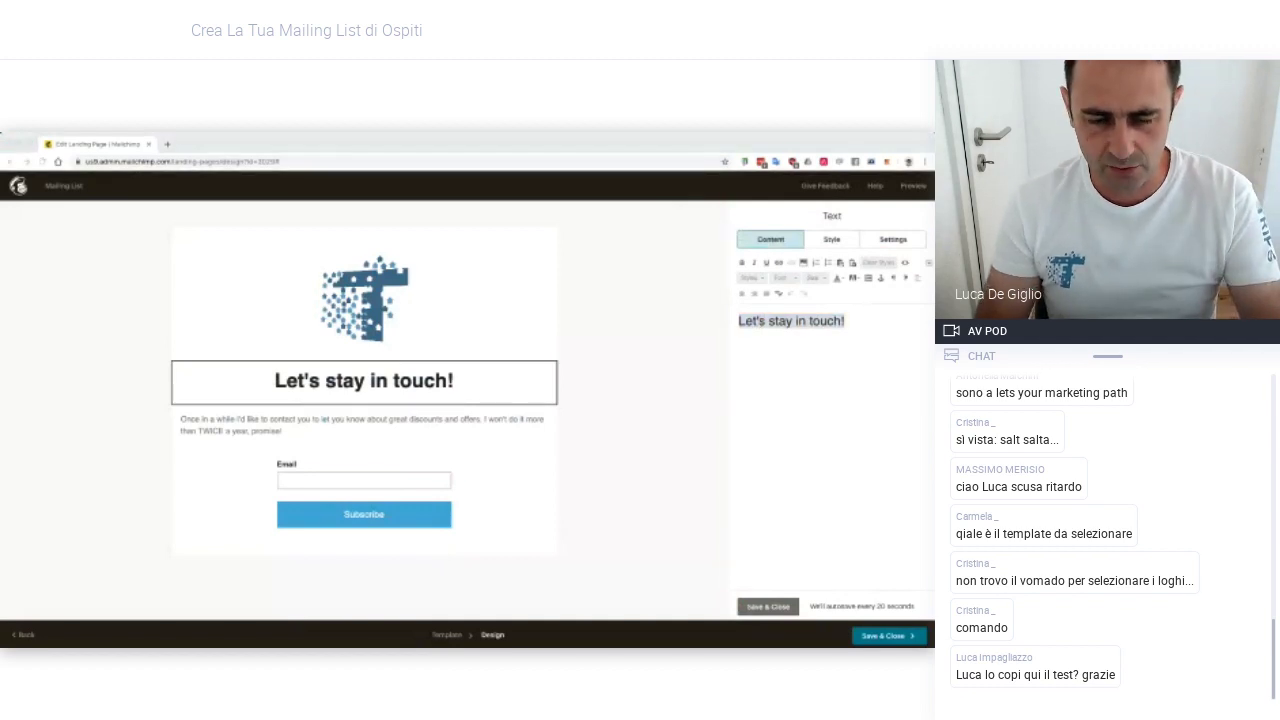
key(ctrl+v)
key(Return)
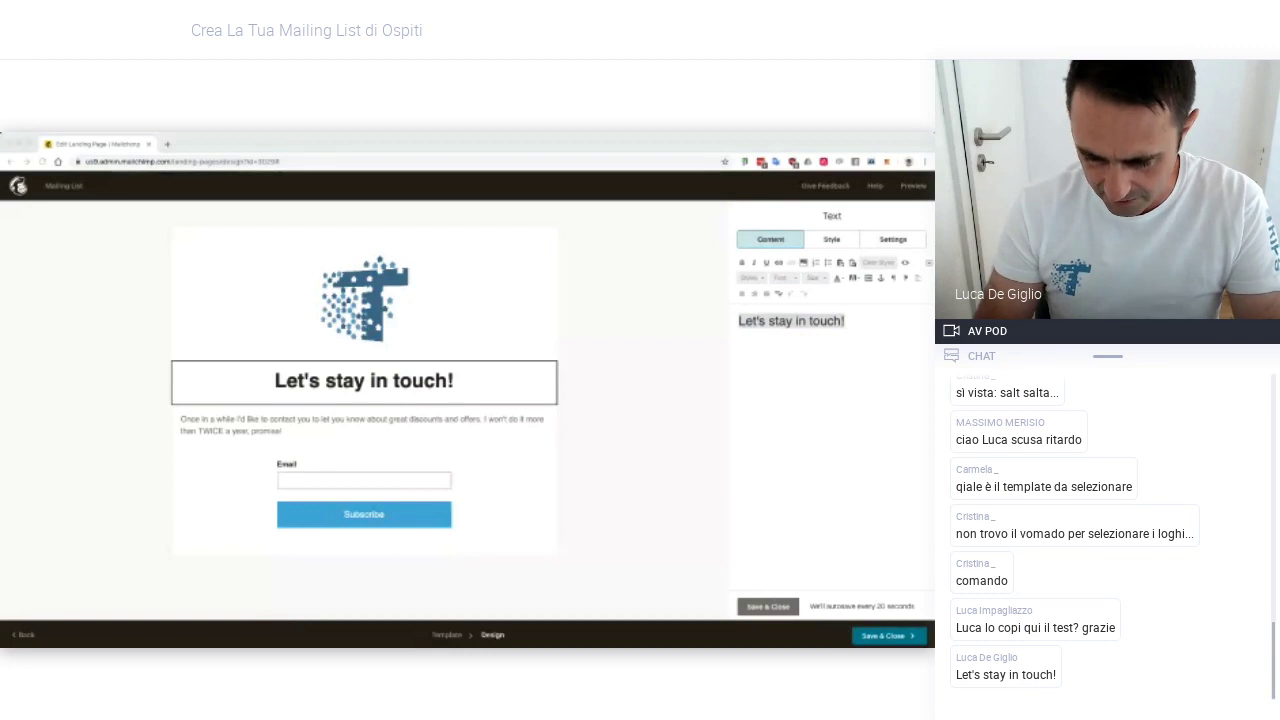
click(399, 425)
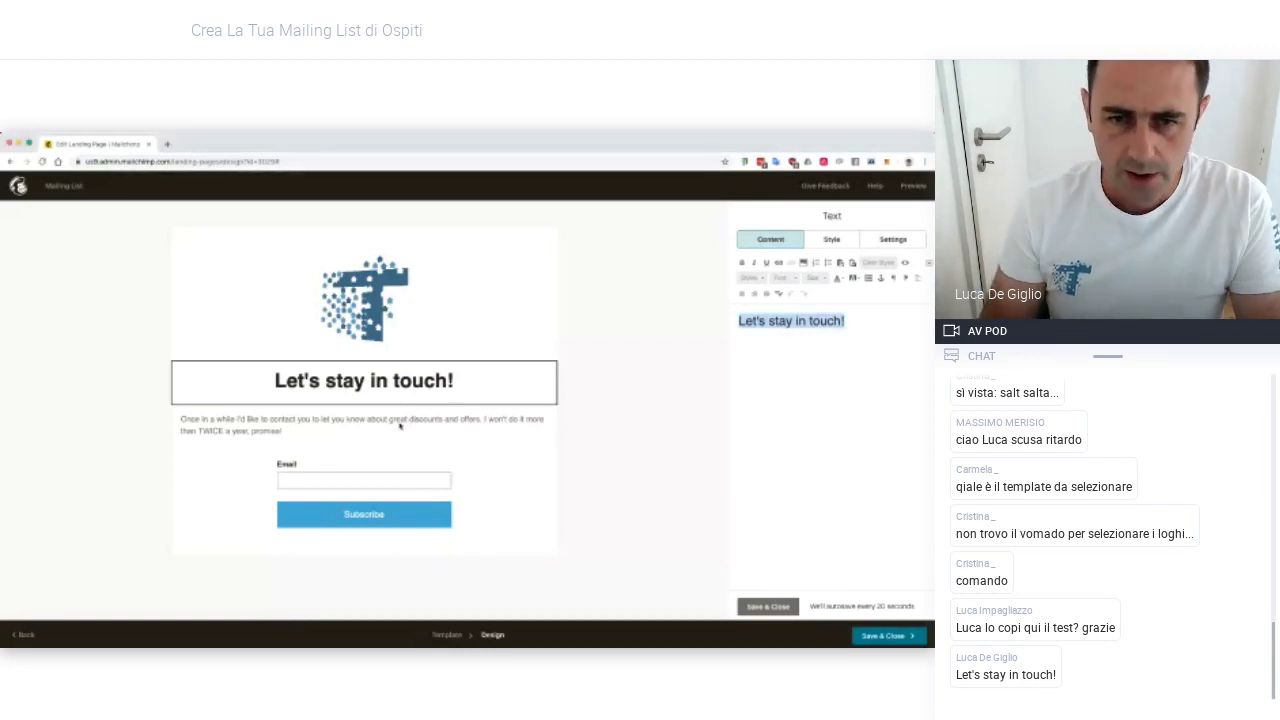
Close the headline block, then start a new line before "I won't do it more than TWICE a year" in the paragraph block and centre the text
mouse_move(360, 427)
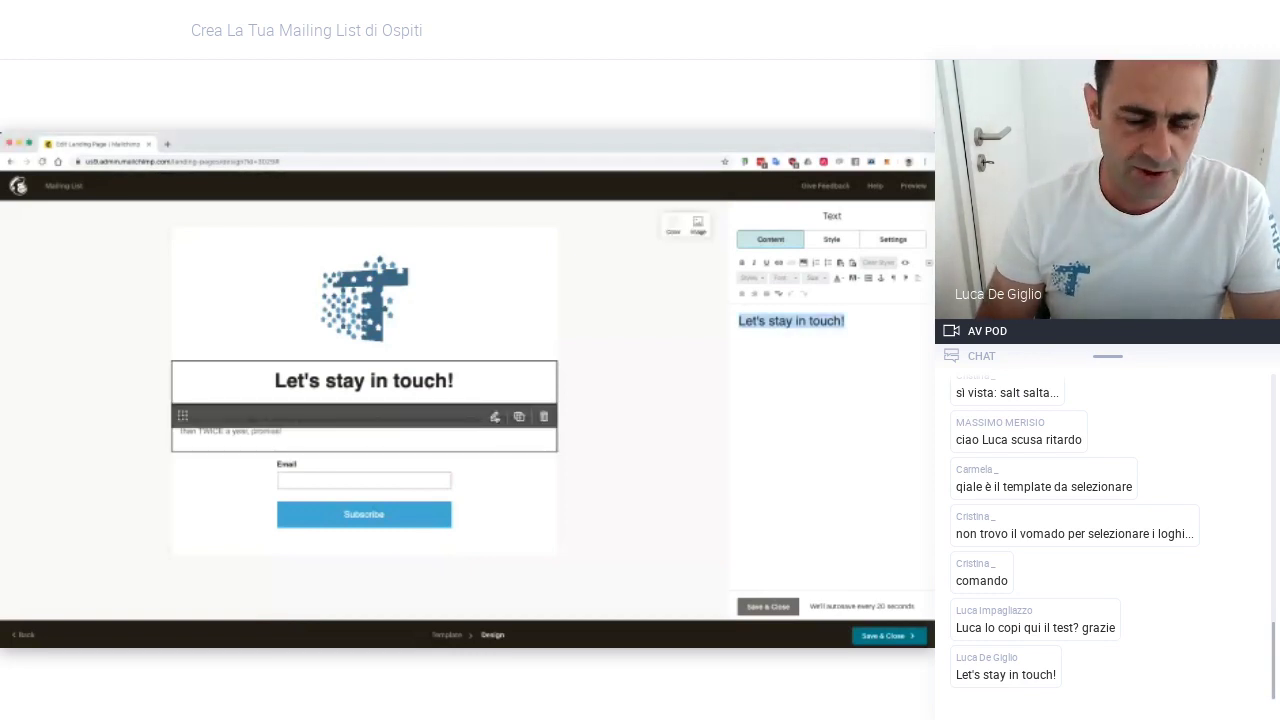
click(768, 606)
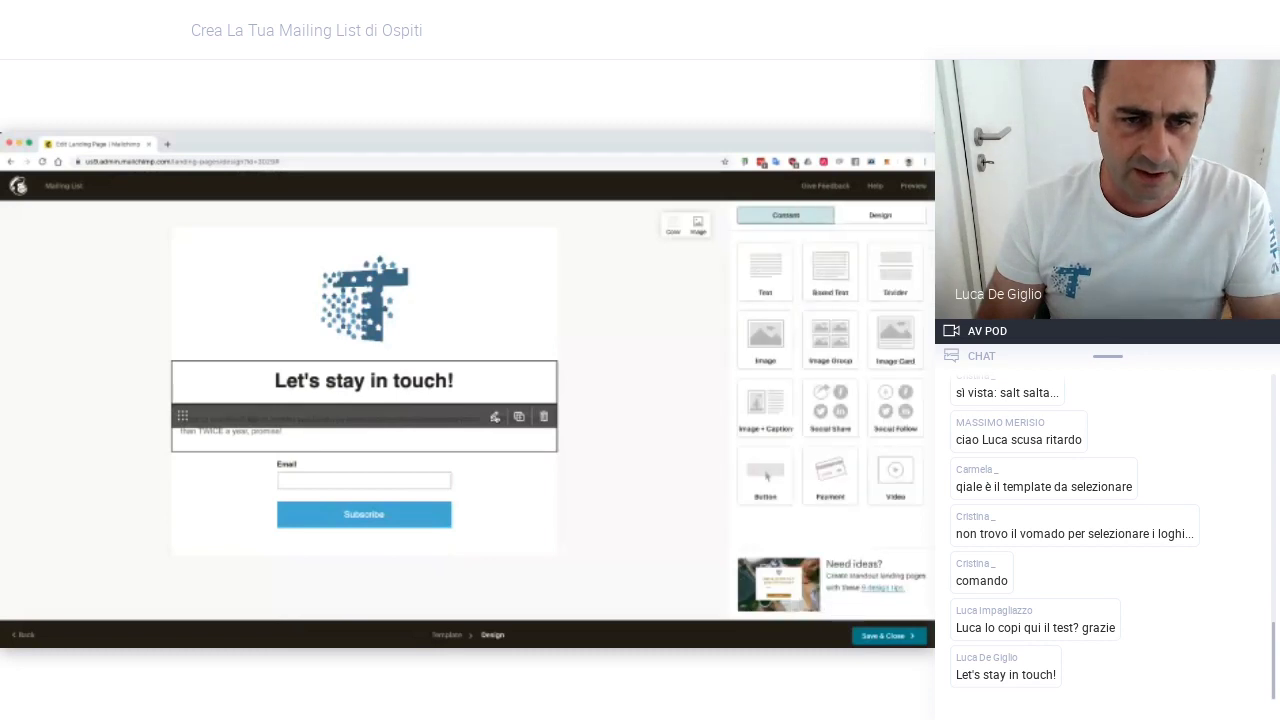
click(360, 430)
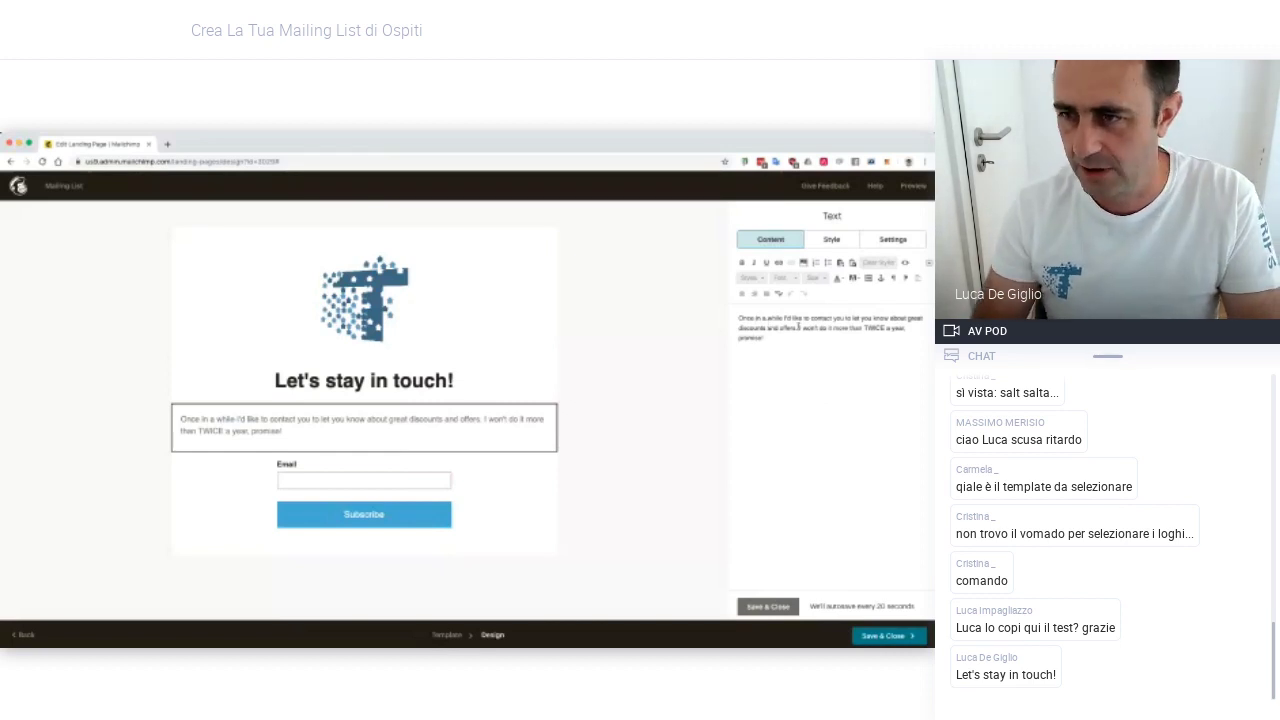
click(798, 326)
key(Return)
key(ctrl+a)
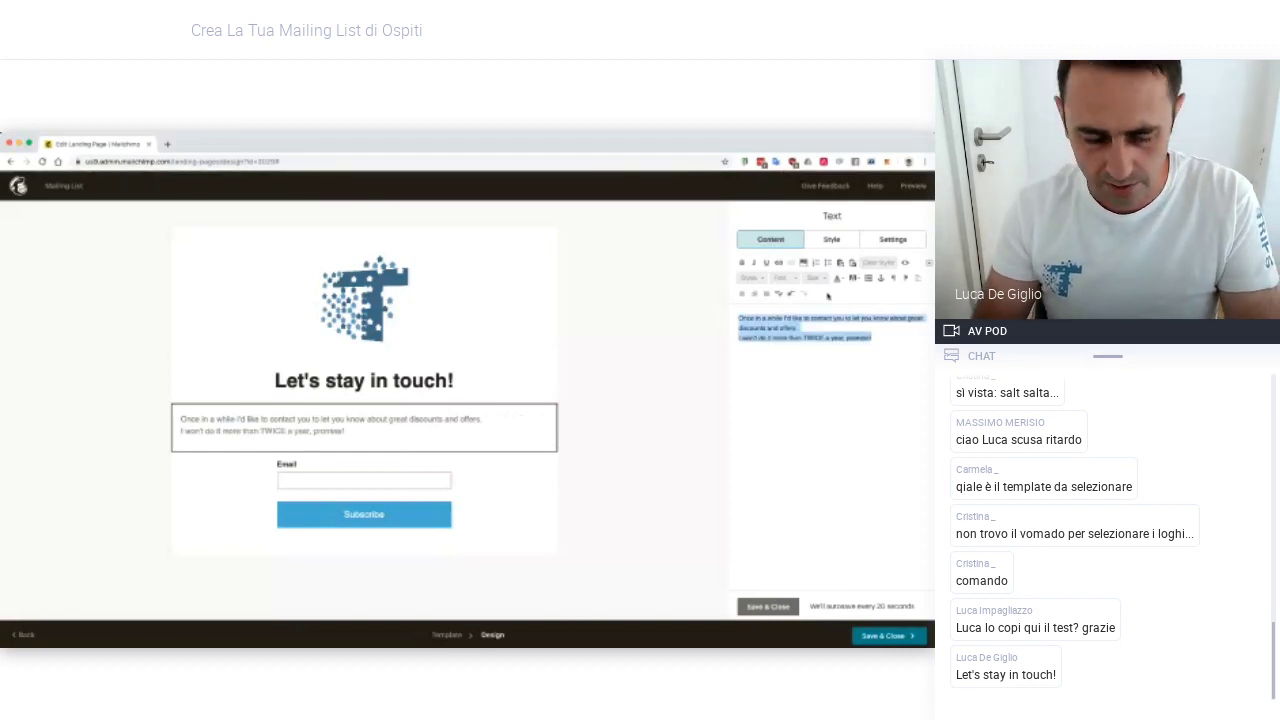
click(741, 293)
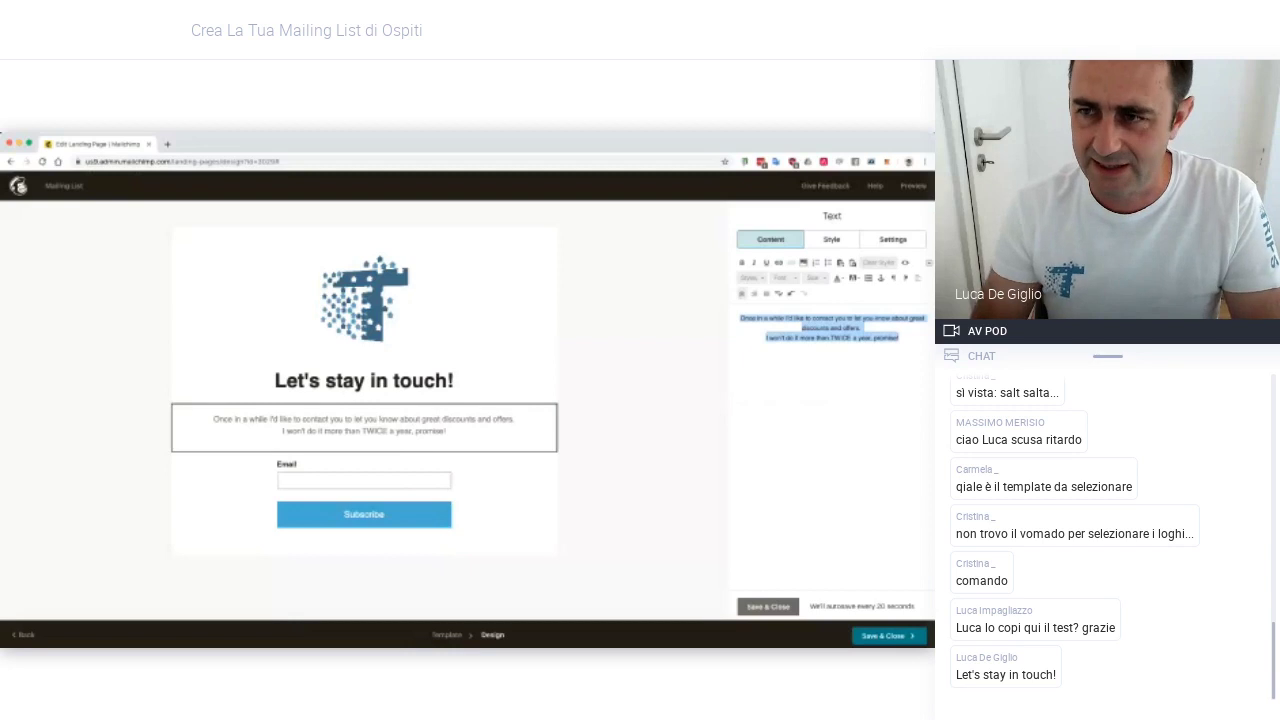
Post the copied paragraph about discounts and offers in the webinar chat and return to the Mailchimp landing page
key(alt+Tab)
key(Return)
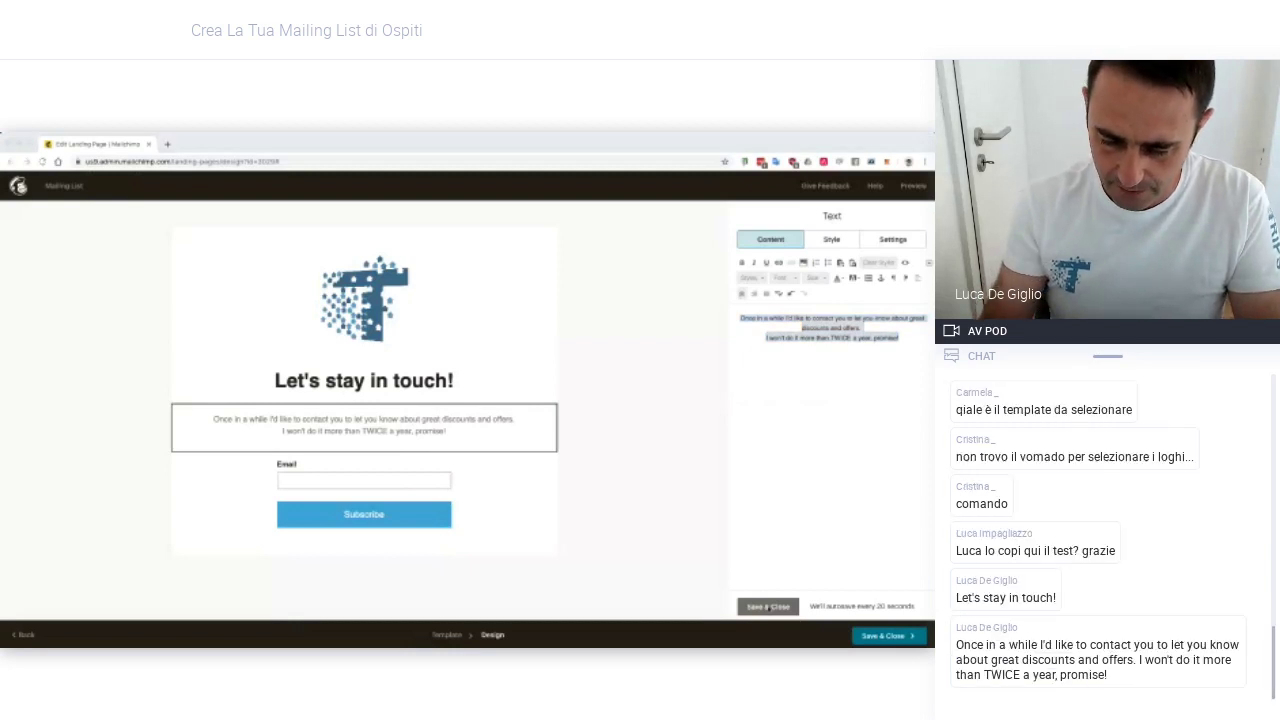
key(alt+Tab)
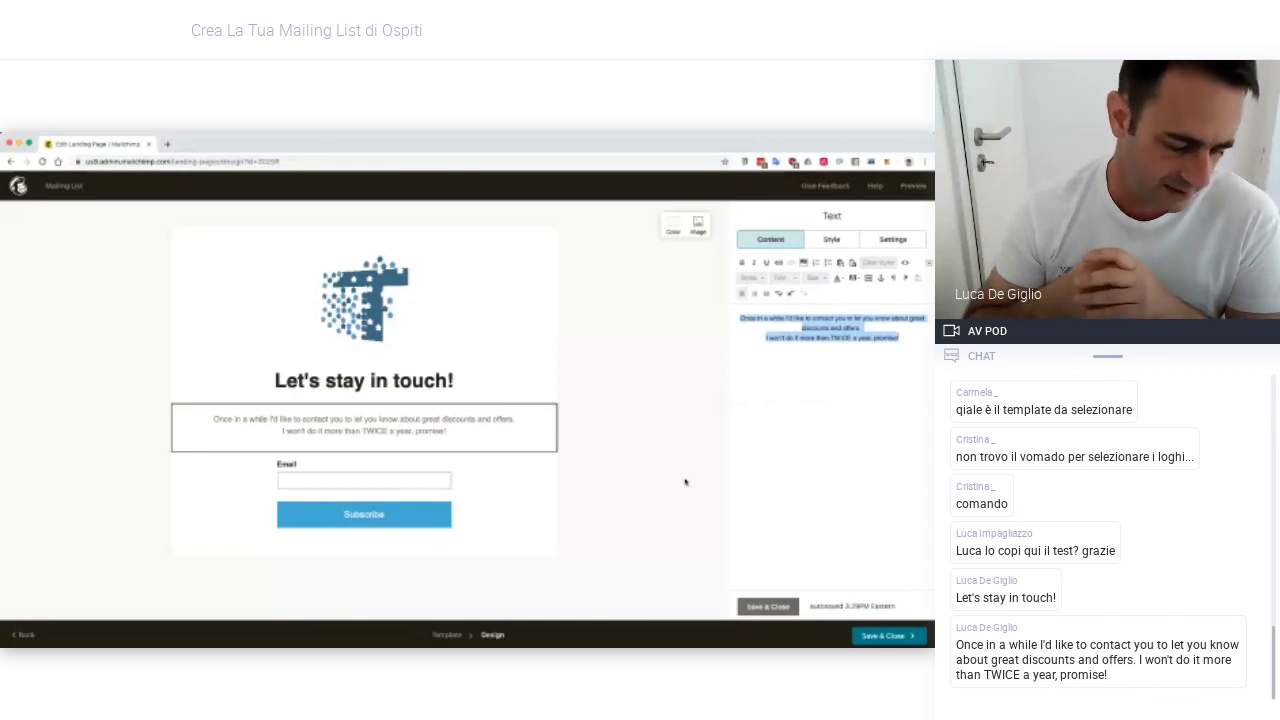
mouse_move(400, 490)
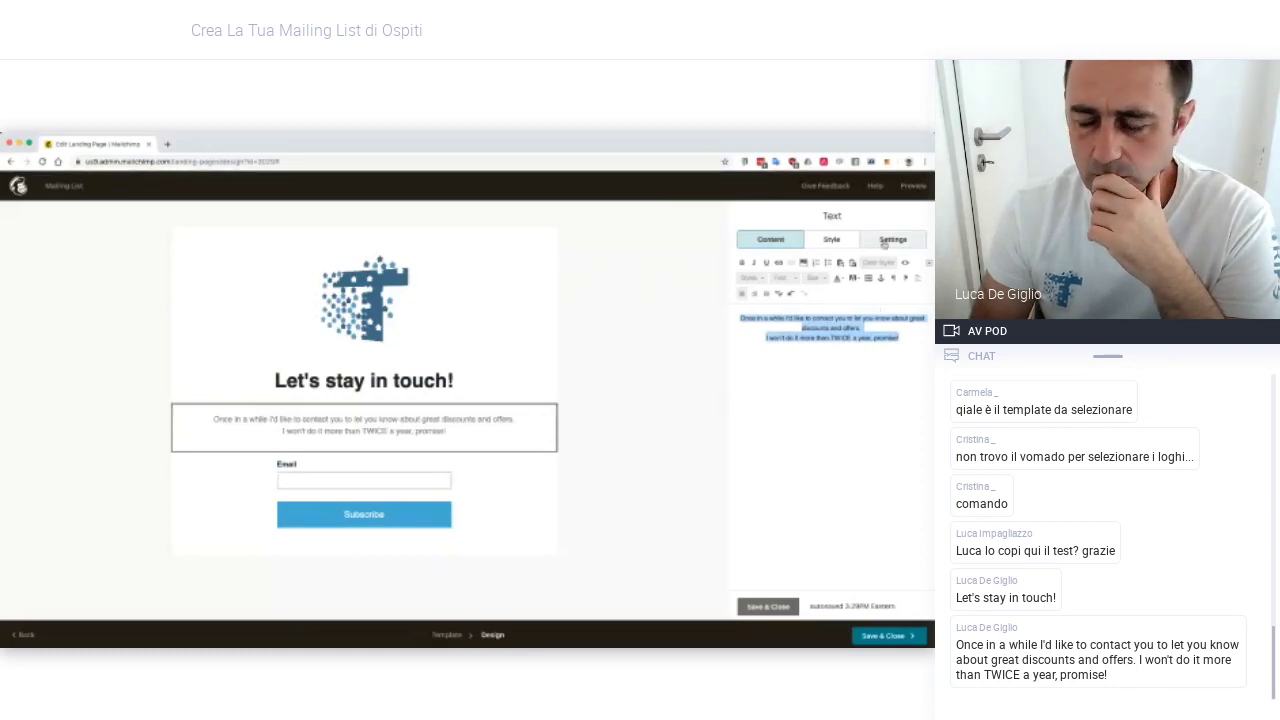
click(884, 241)
click(831, 240)
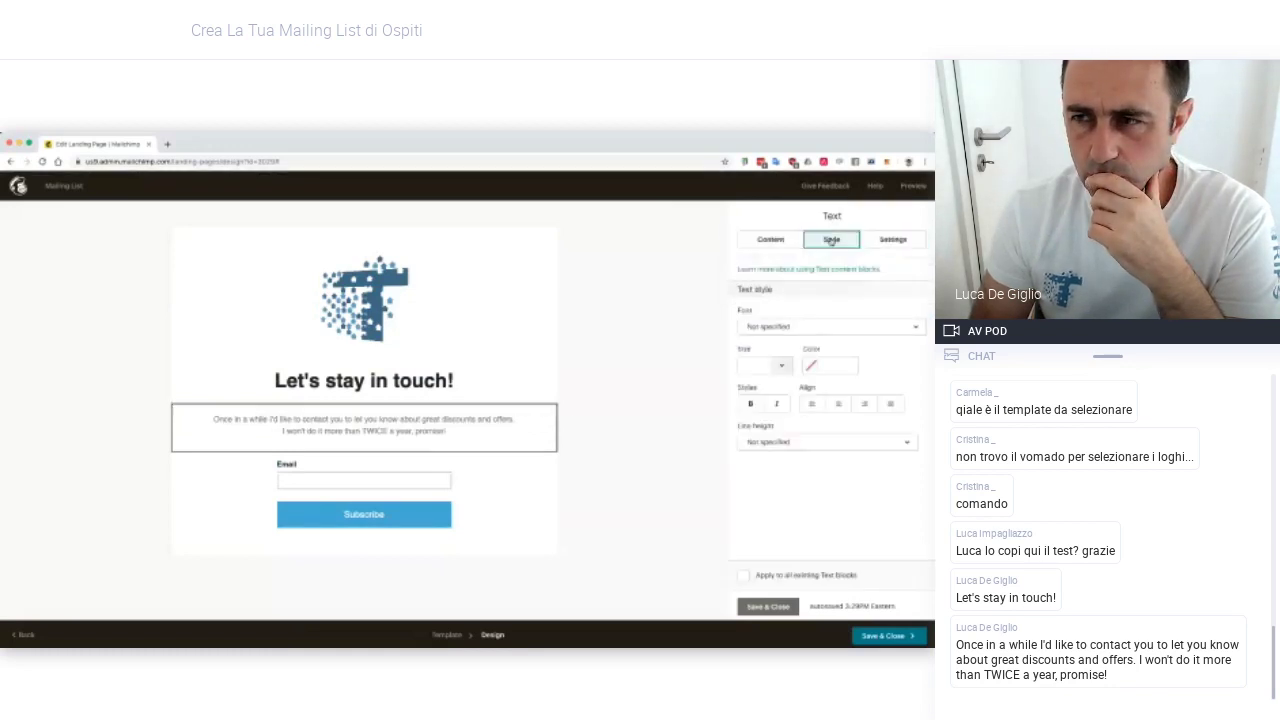
click(776, 241)
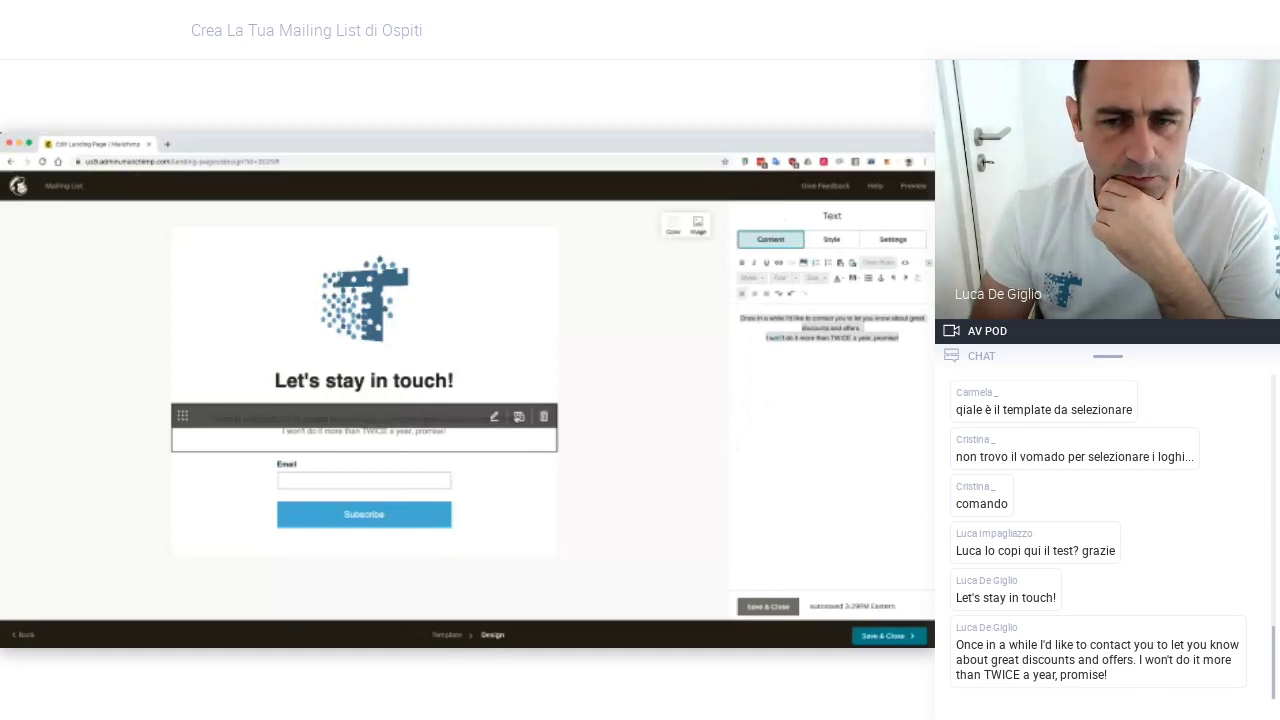
Try duplicating the centred paragraph block, and delete the copy above the signup form
scroll(514, 417, down, 2)
click(500, 400)
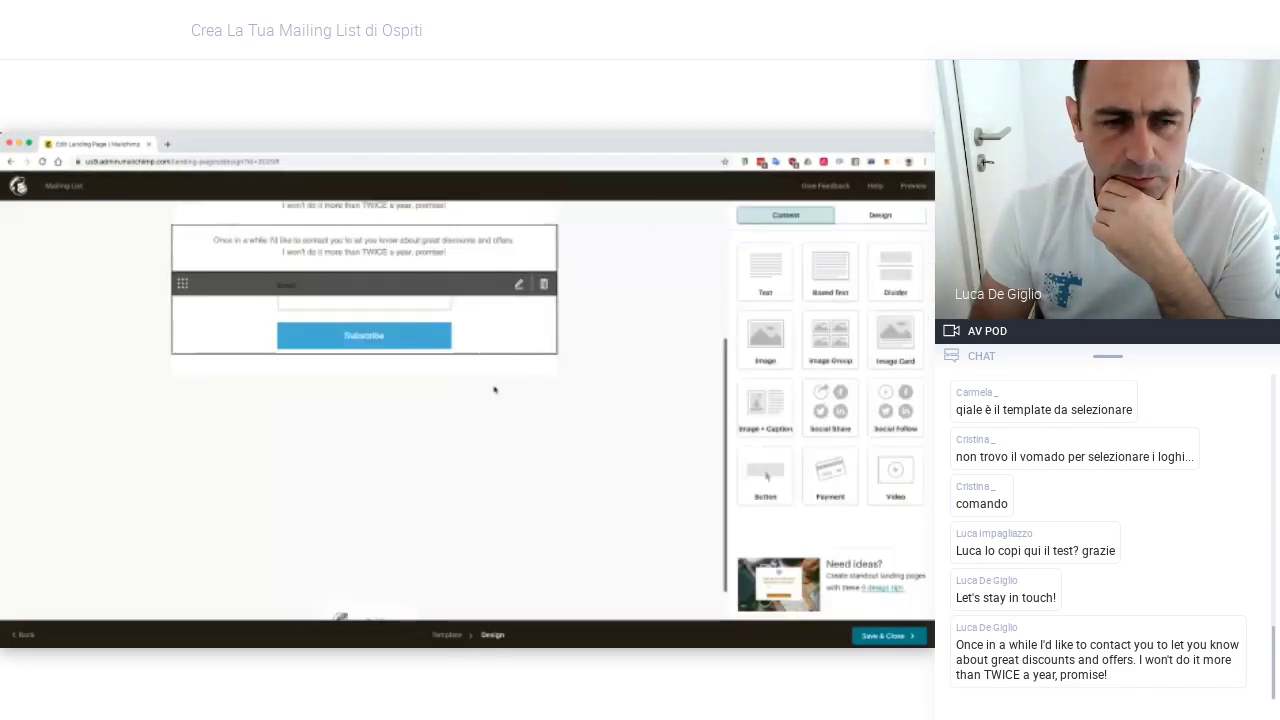
scroll(496, 420, up, 2)
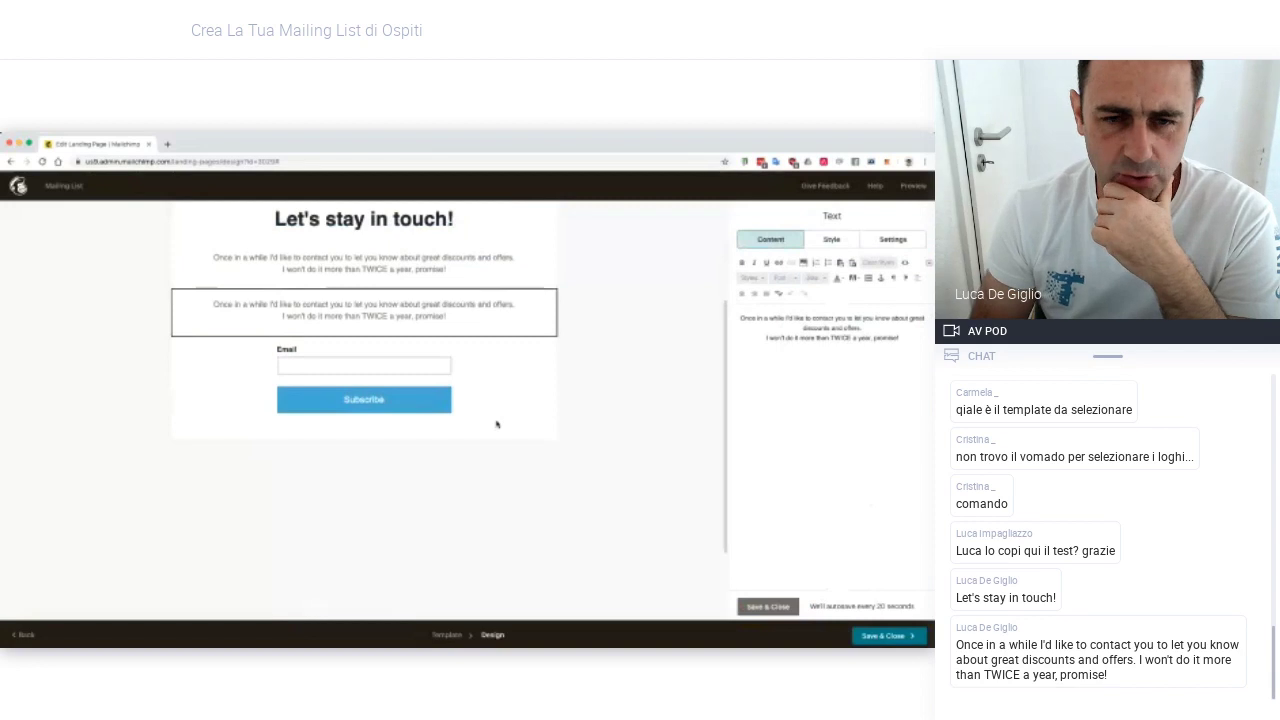
scroll(496, 424, up, 1)
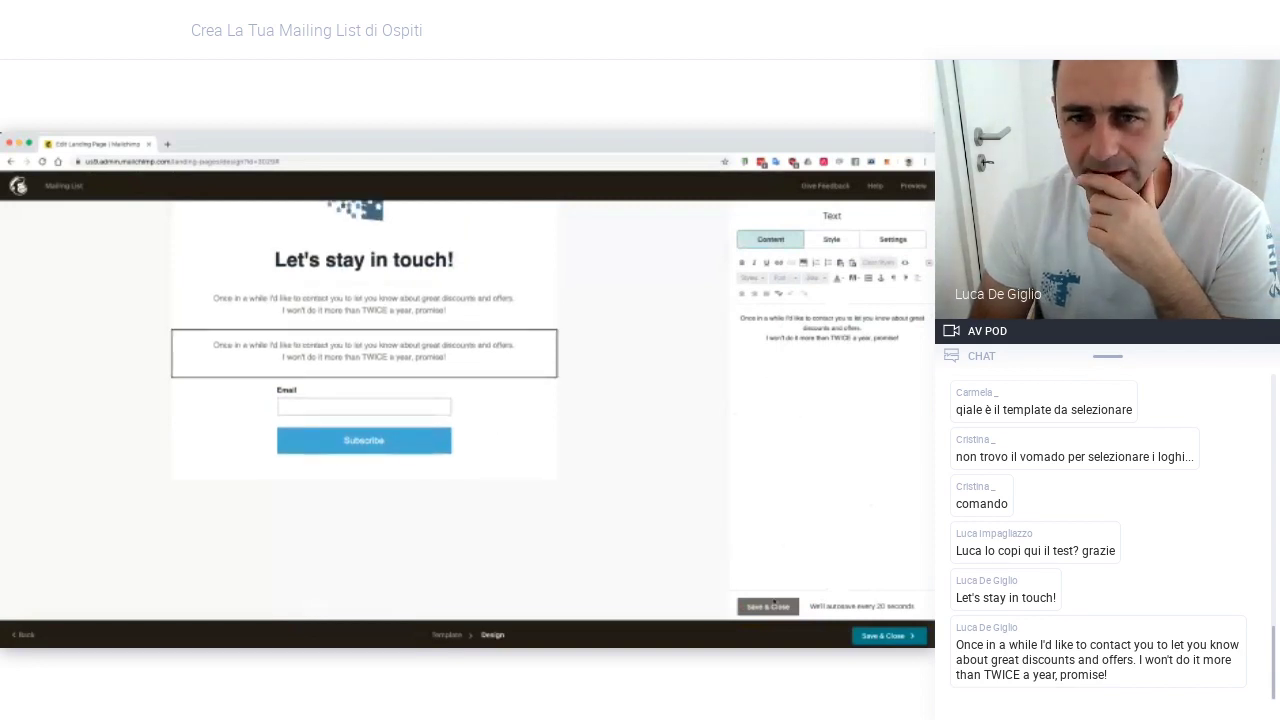
click(774, 604)
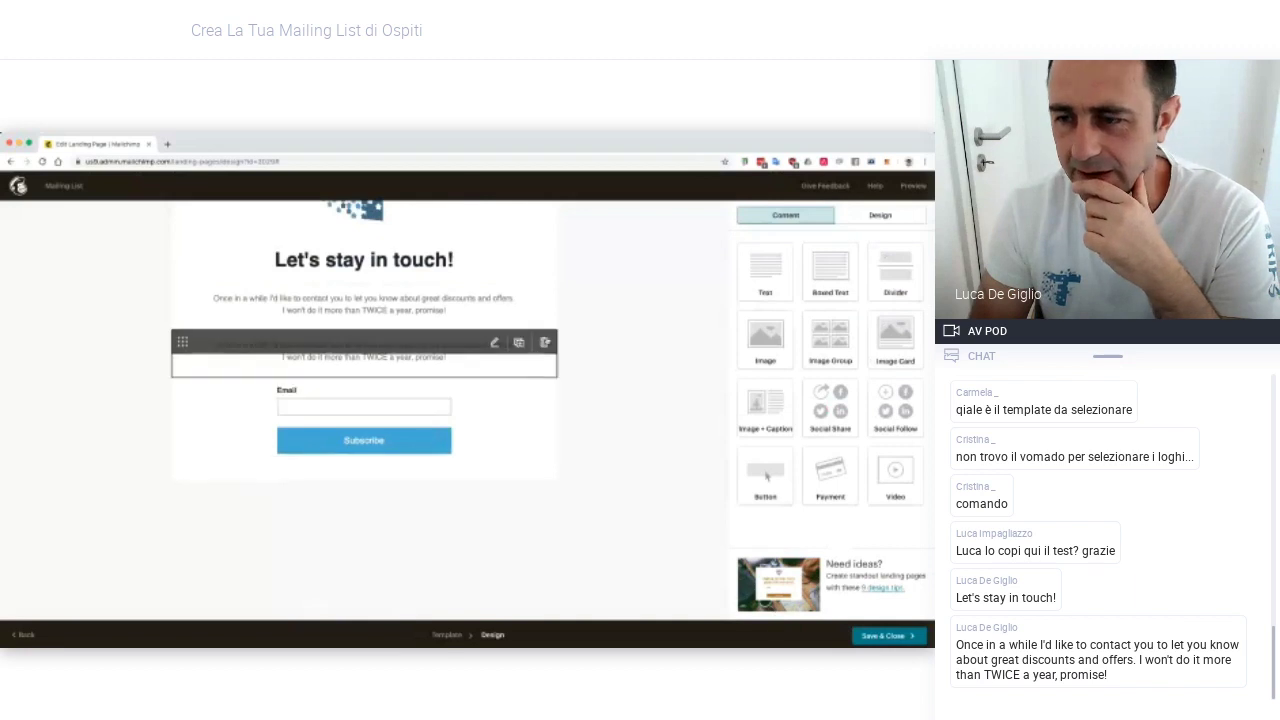
click(545, 342)
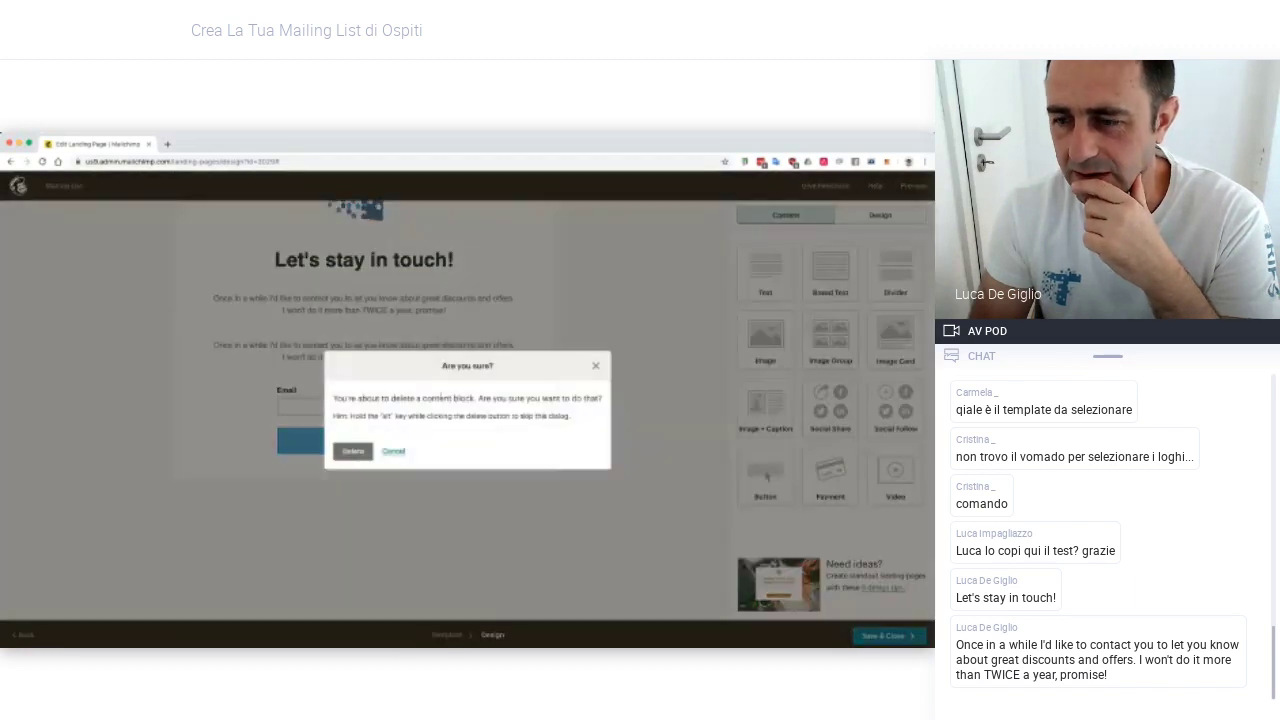
click(353, 451)
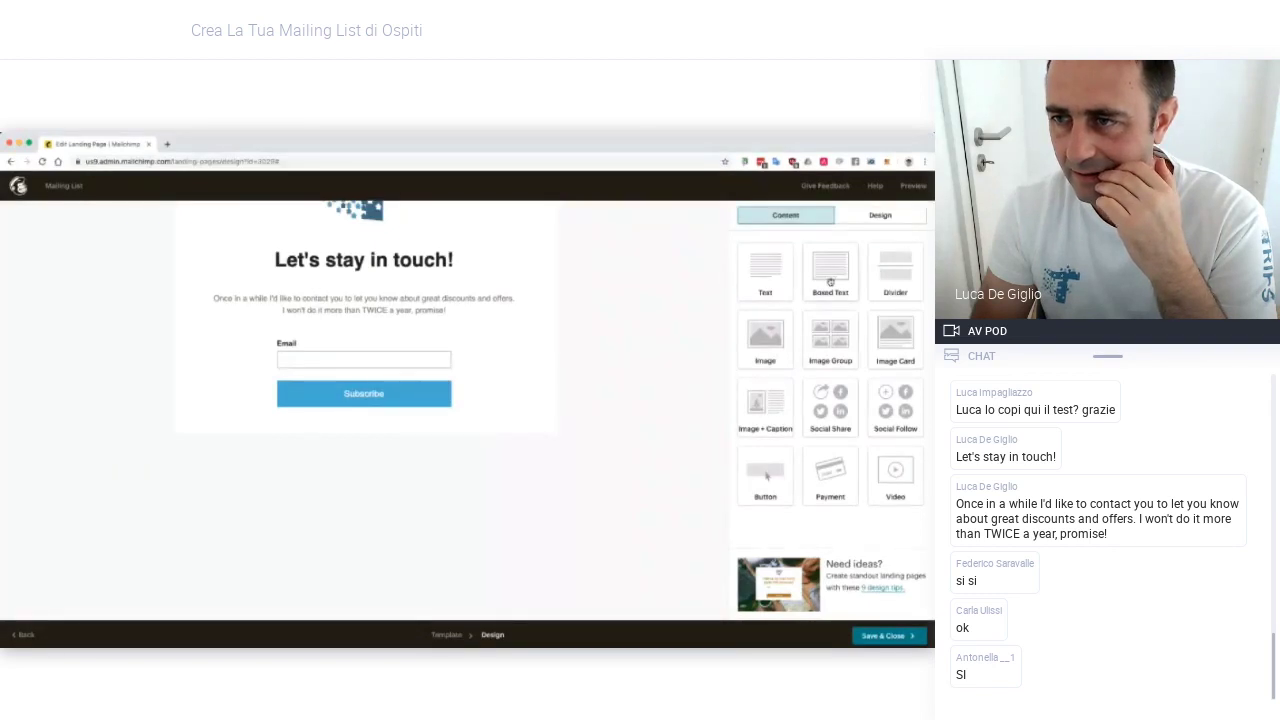
Try a new text block below the paragraph, look through its style and settings options, and delete the block
drag(765, 272, 461, 338)
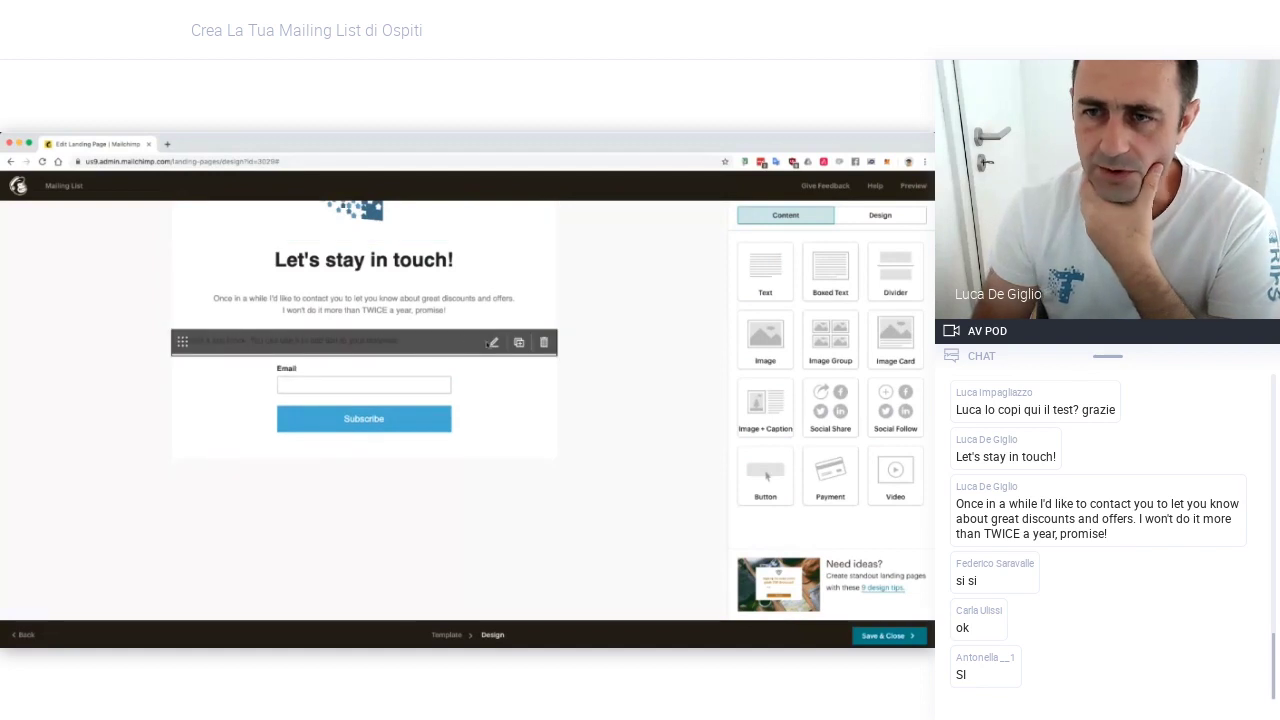
click(492, 342)
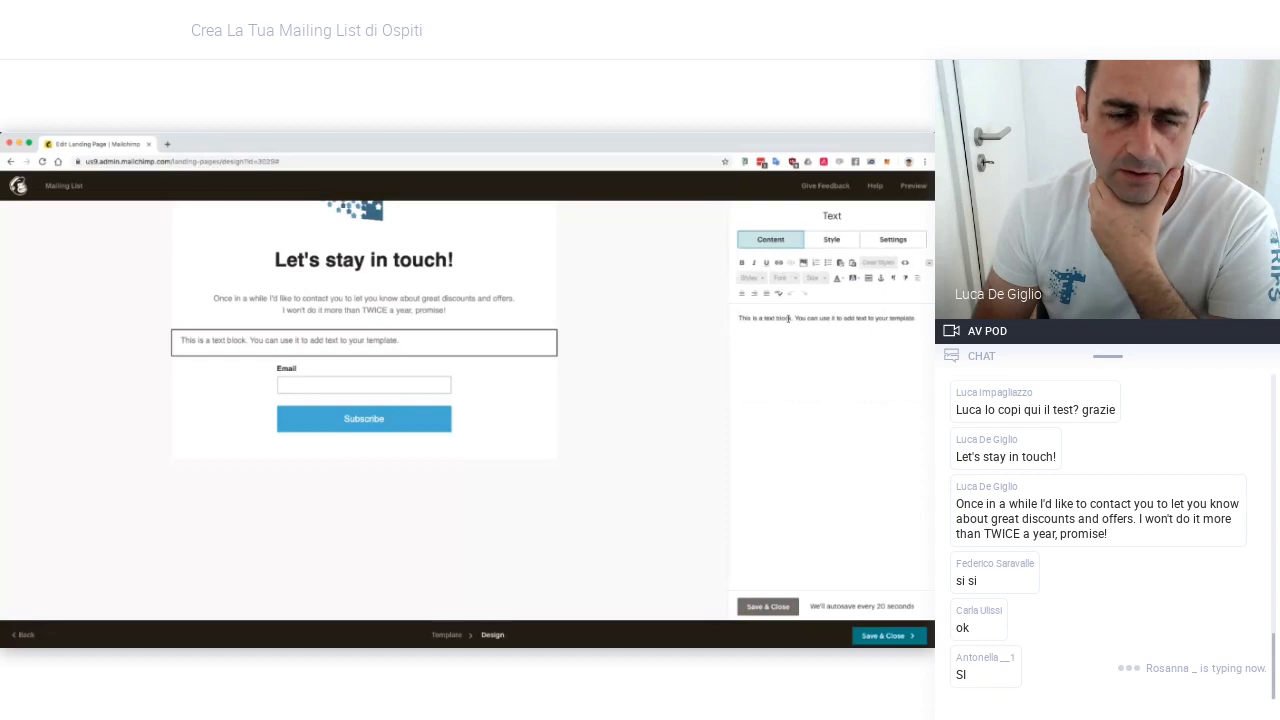
click(831, 241)
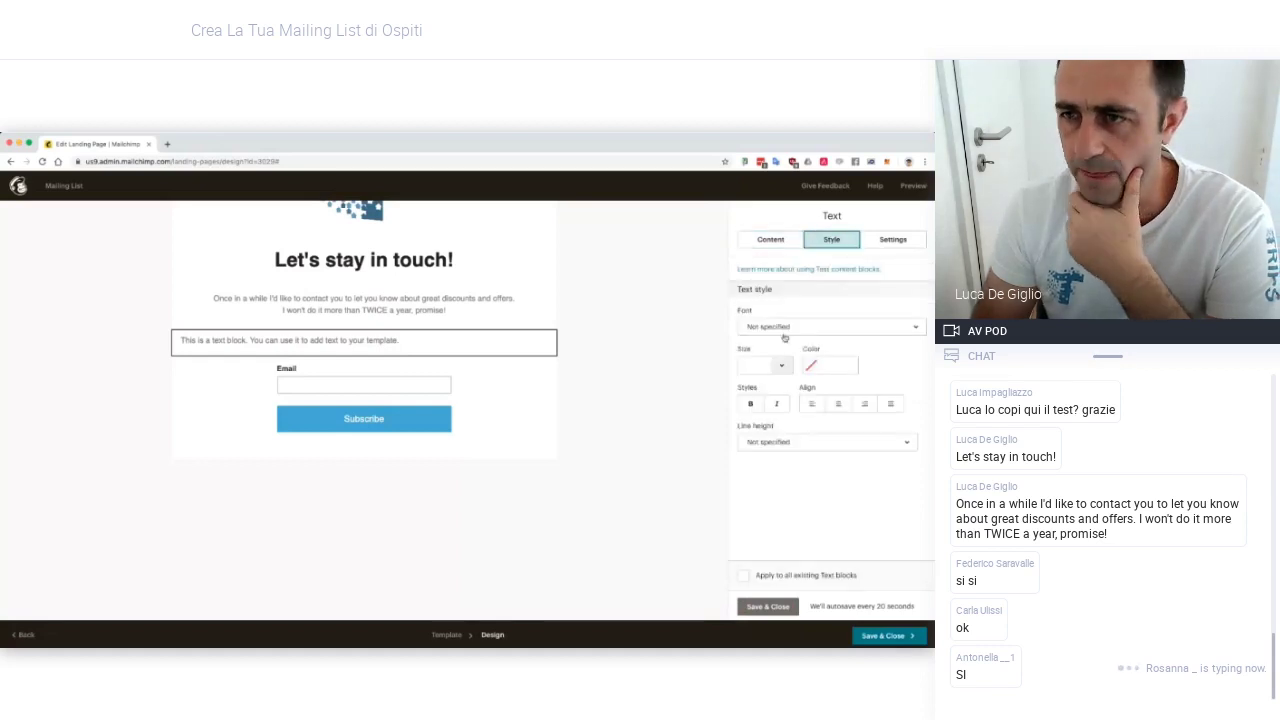
click(784, 331)
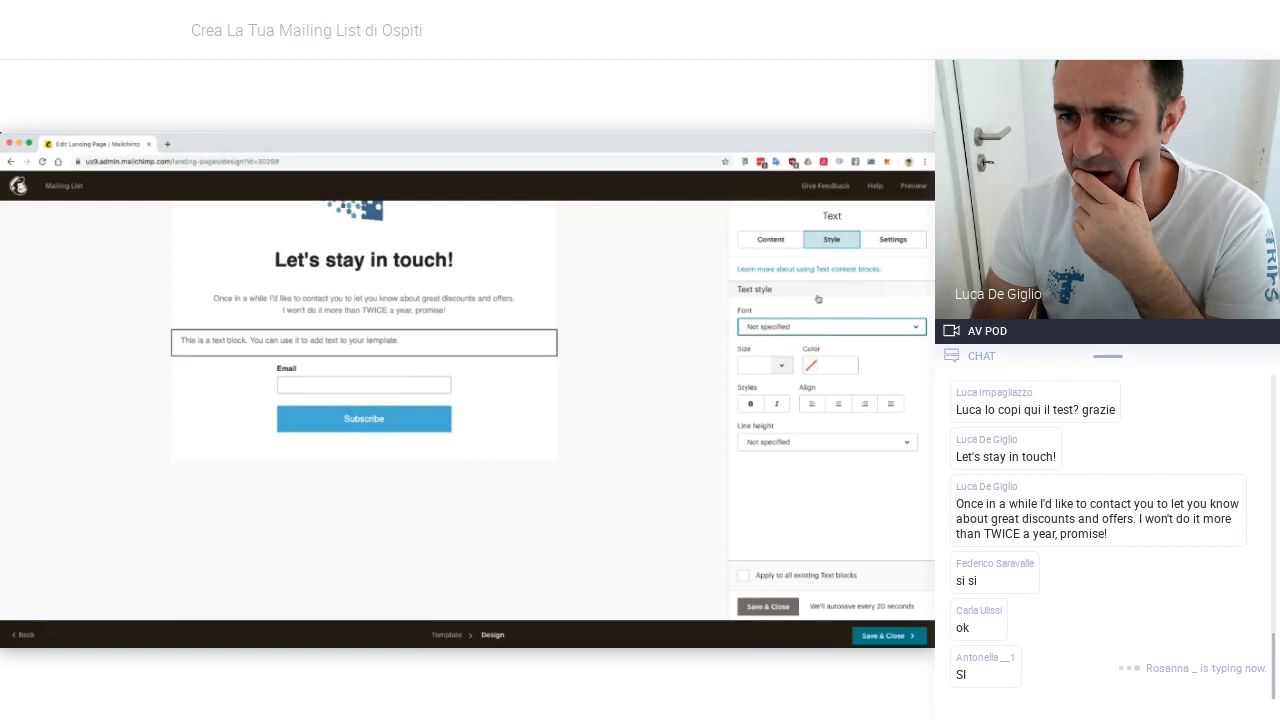
click(779, 241)
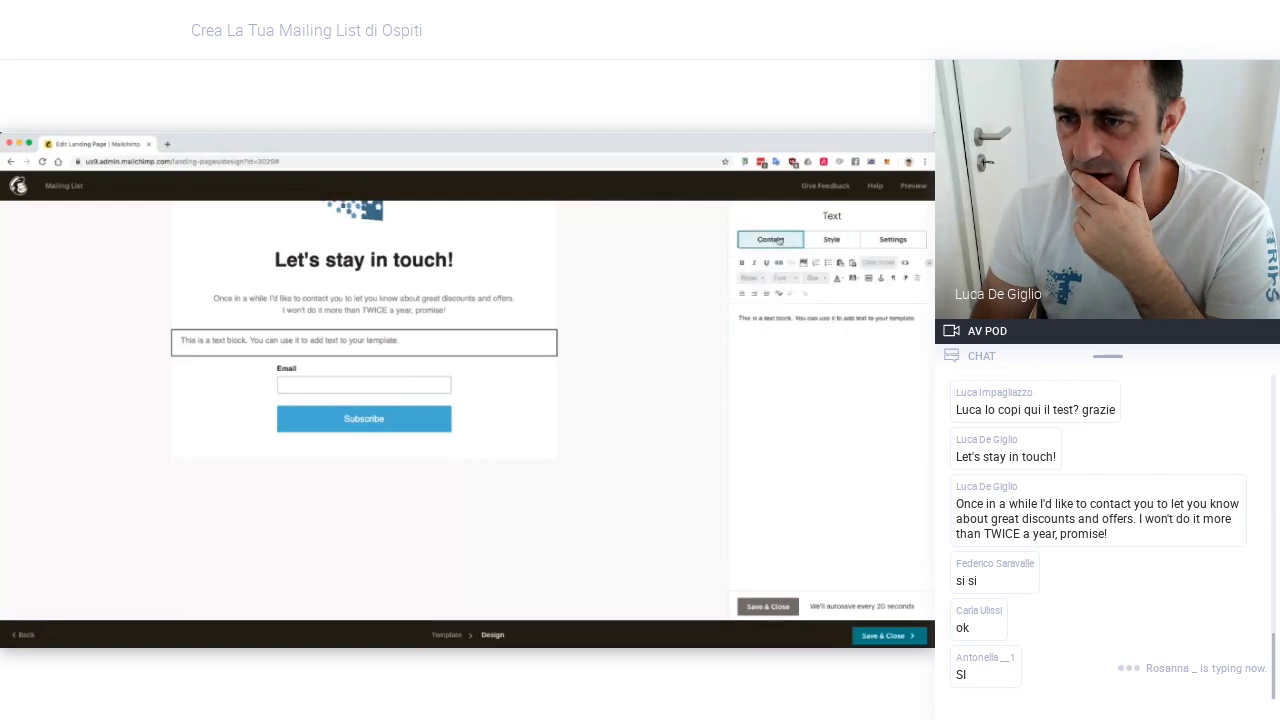
click(900, 243)
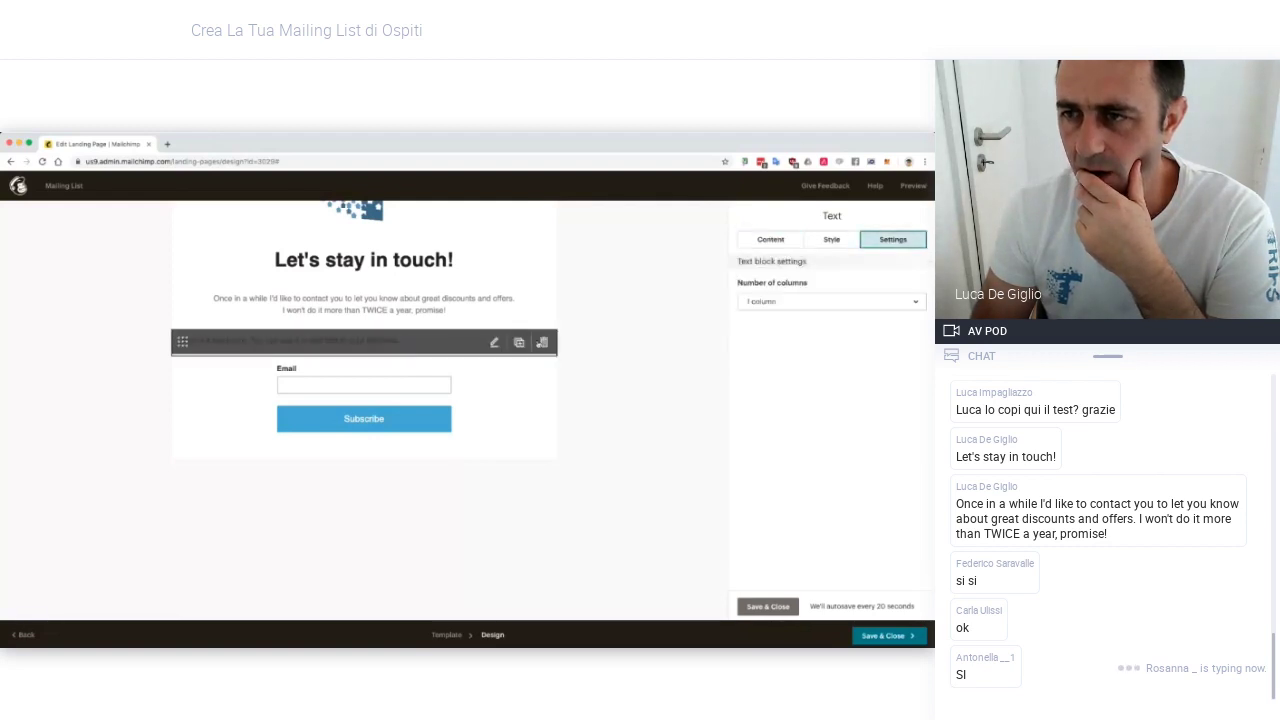
click(542, 342)
click(353, 451)
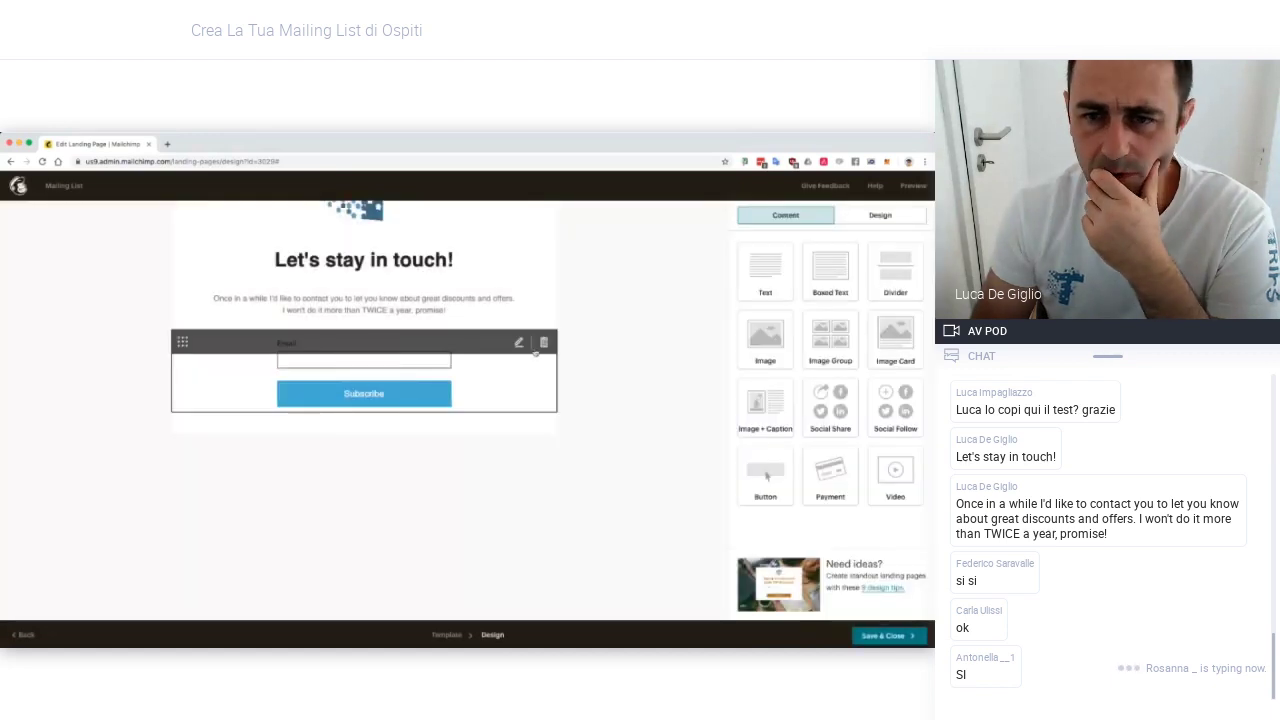
click(520, 343)
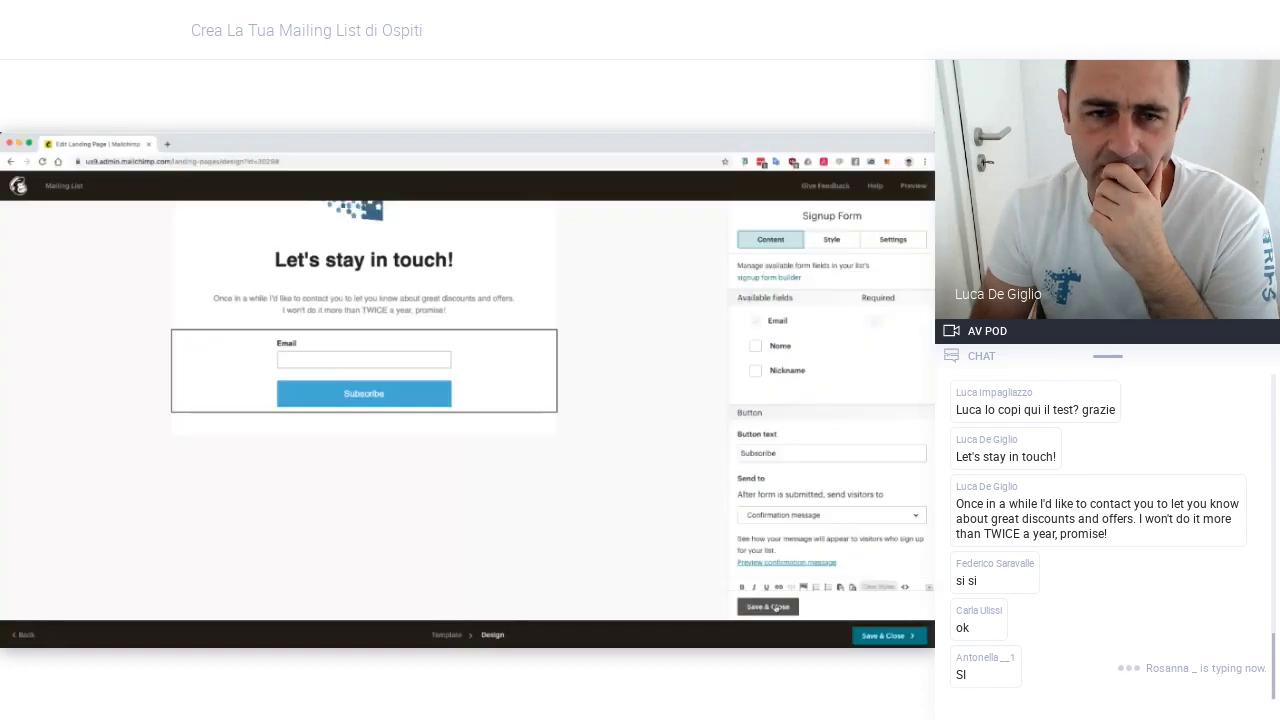
click(776, 607)
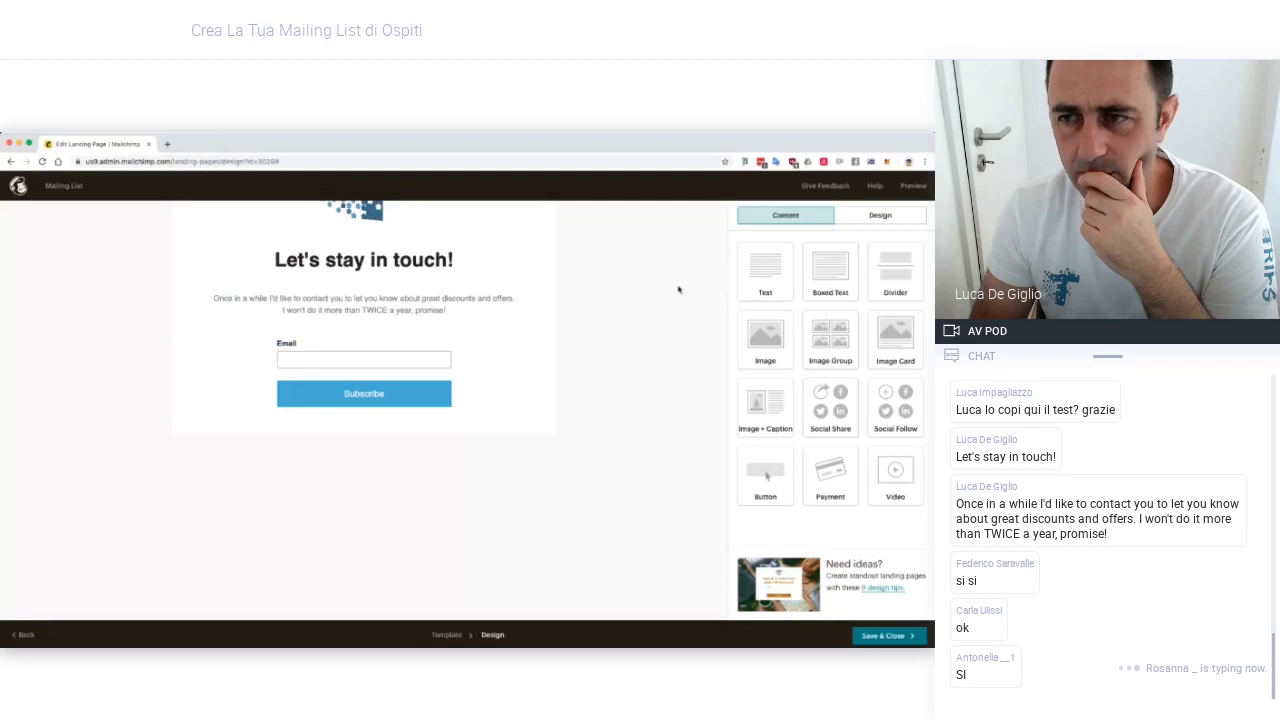
Insert a text block between the paragraph and the signup form, and delete its duplicate copy
drag(762, 274, 430, 344)
click(493, 341)
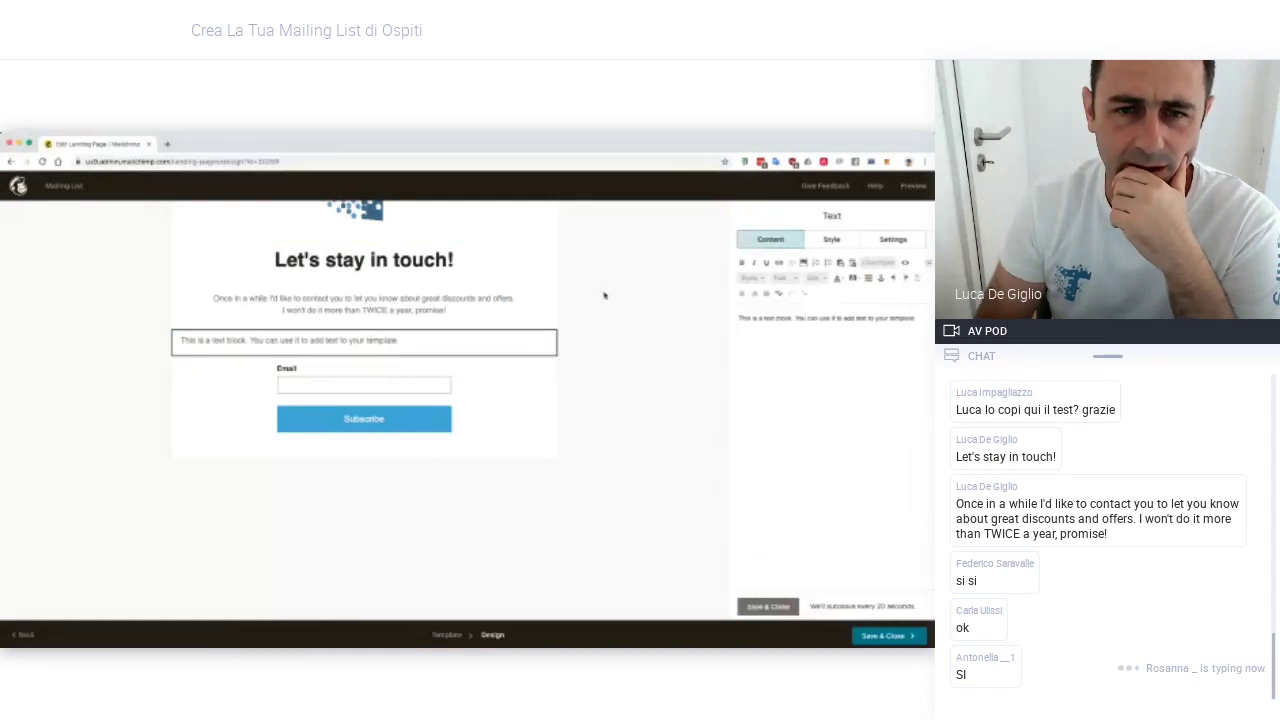
click(832, 241)
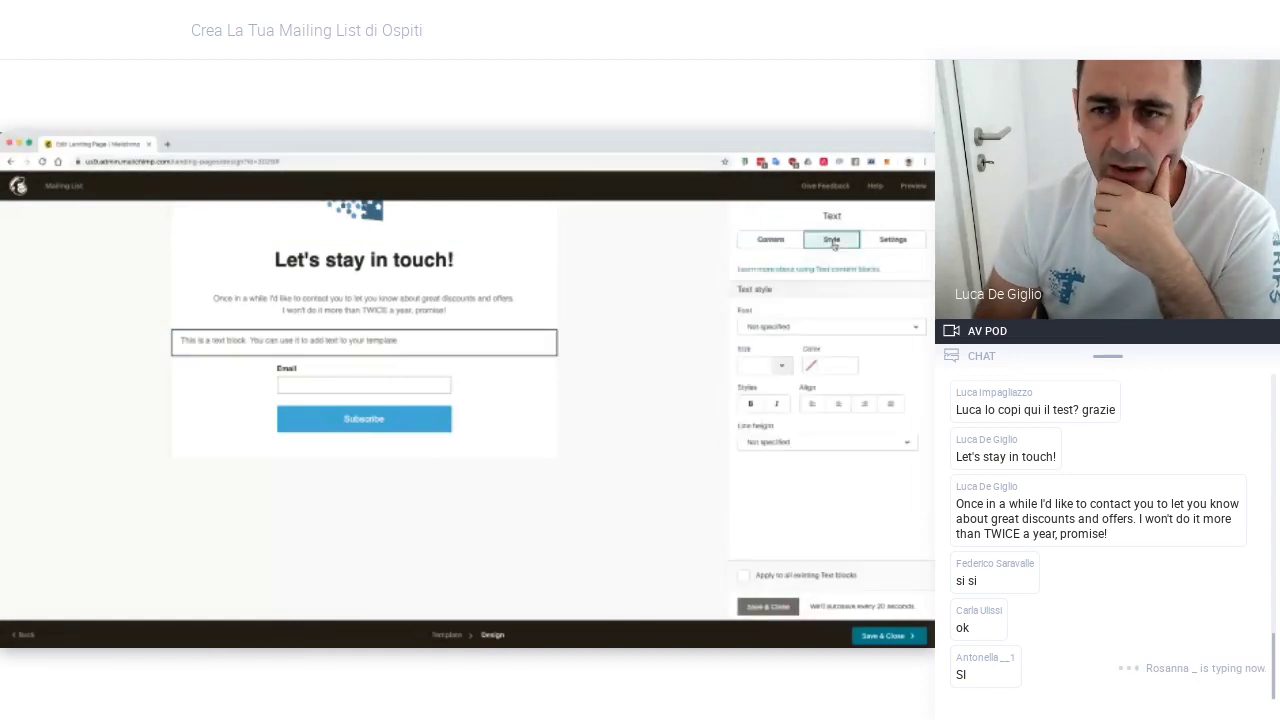
click(891, 240)
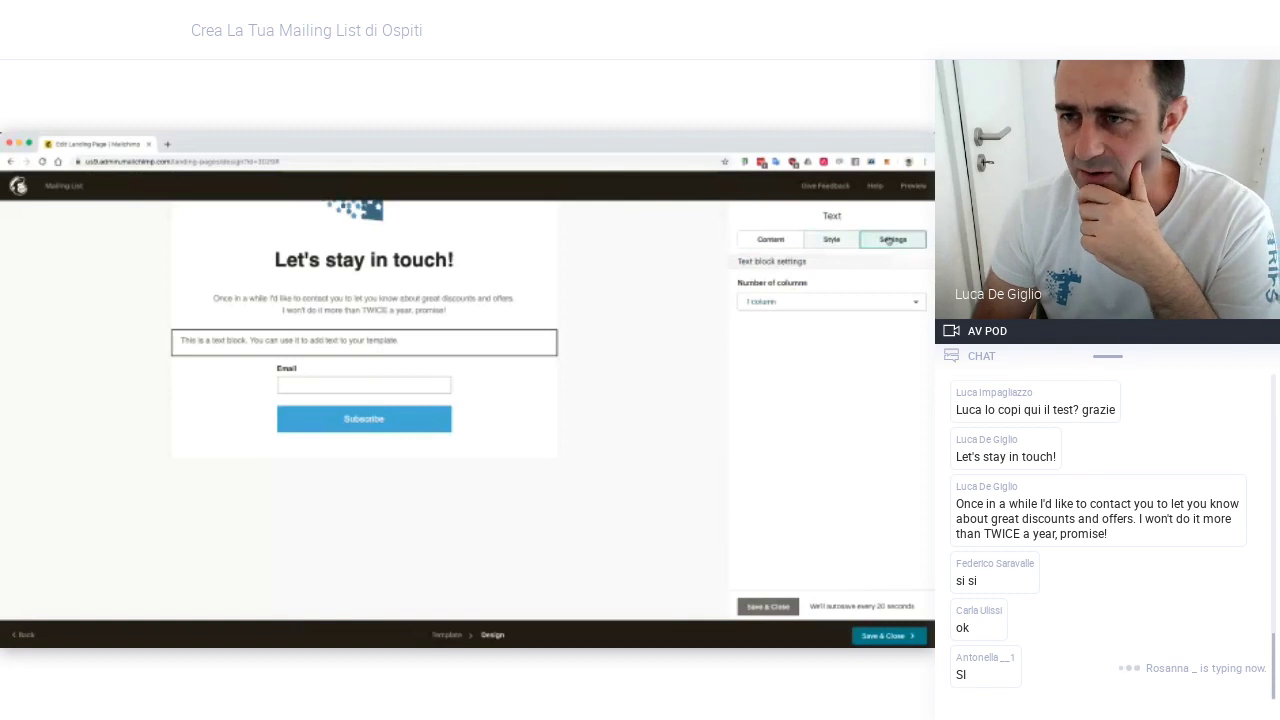
click(768, 606)
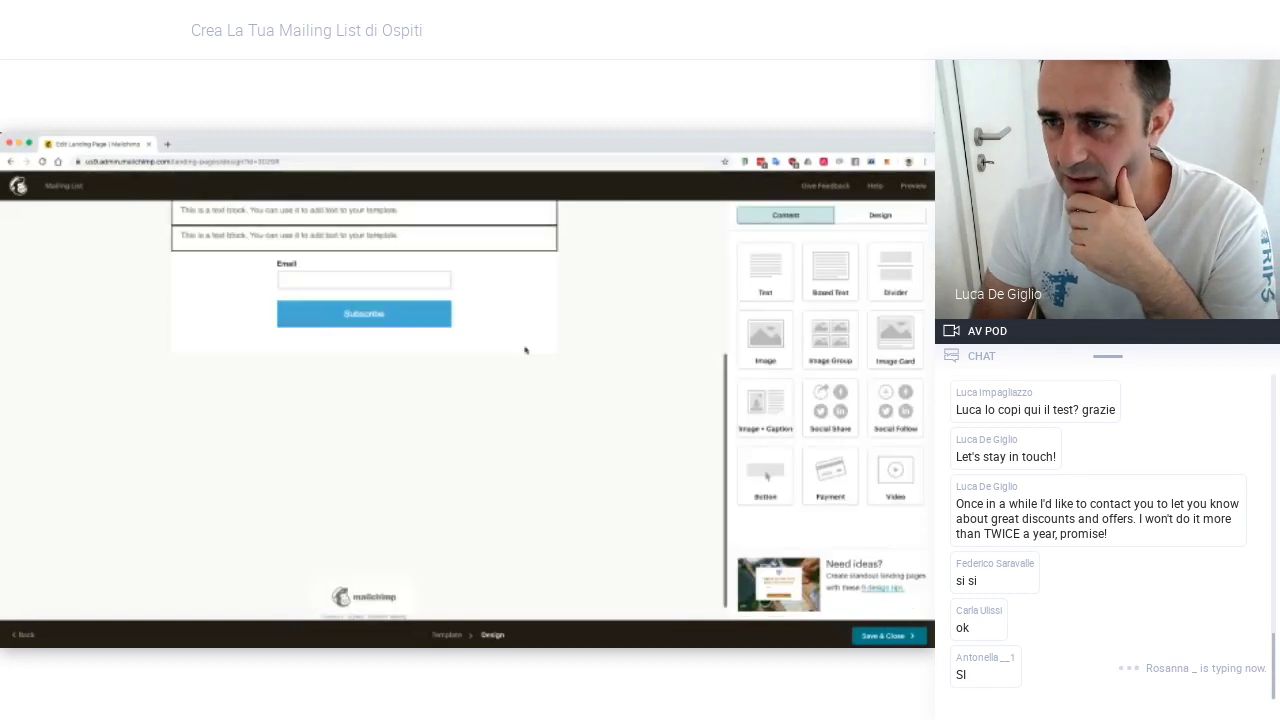
click(544, 311)
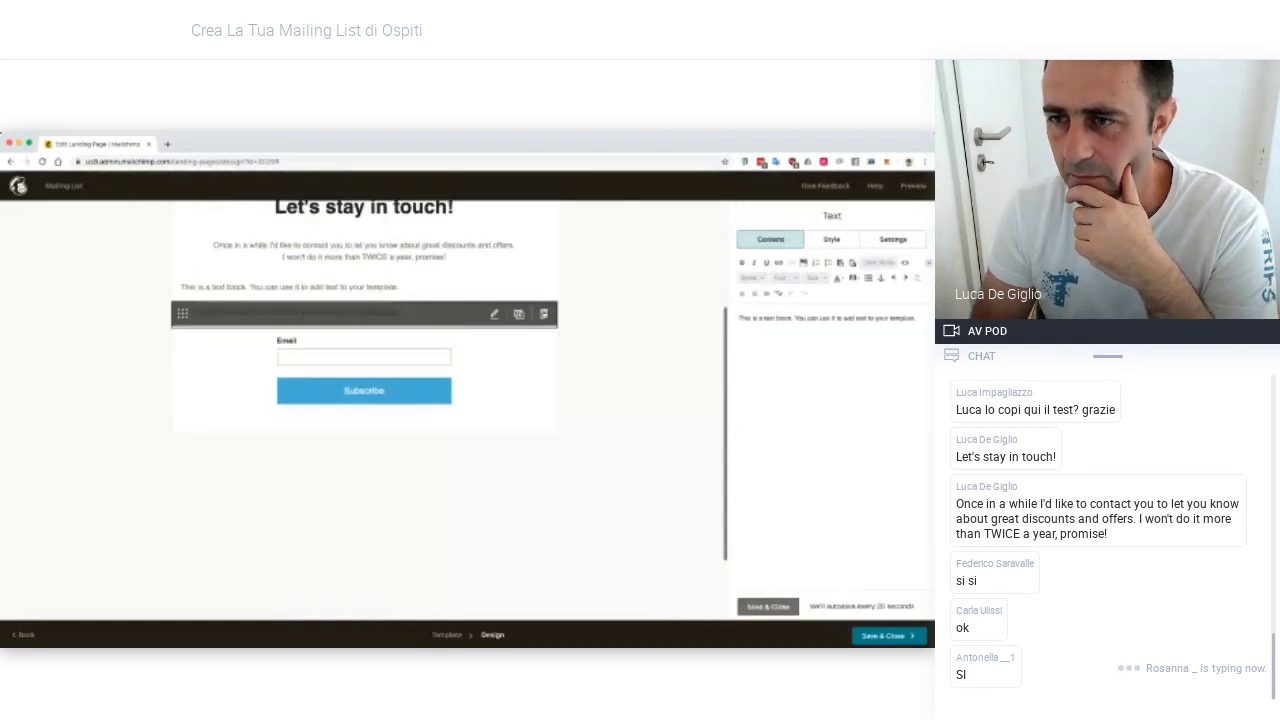
click(544, 309)
click(362, 456)
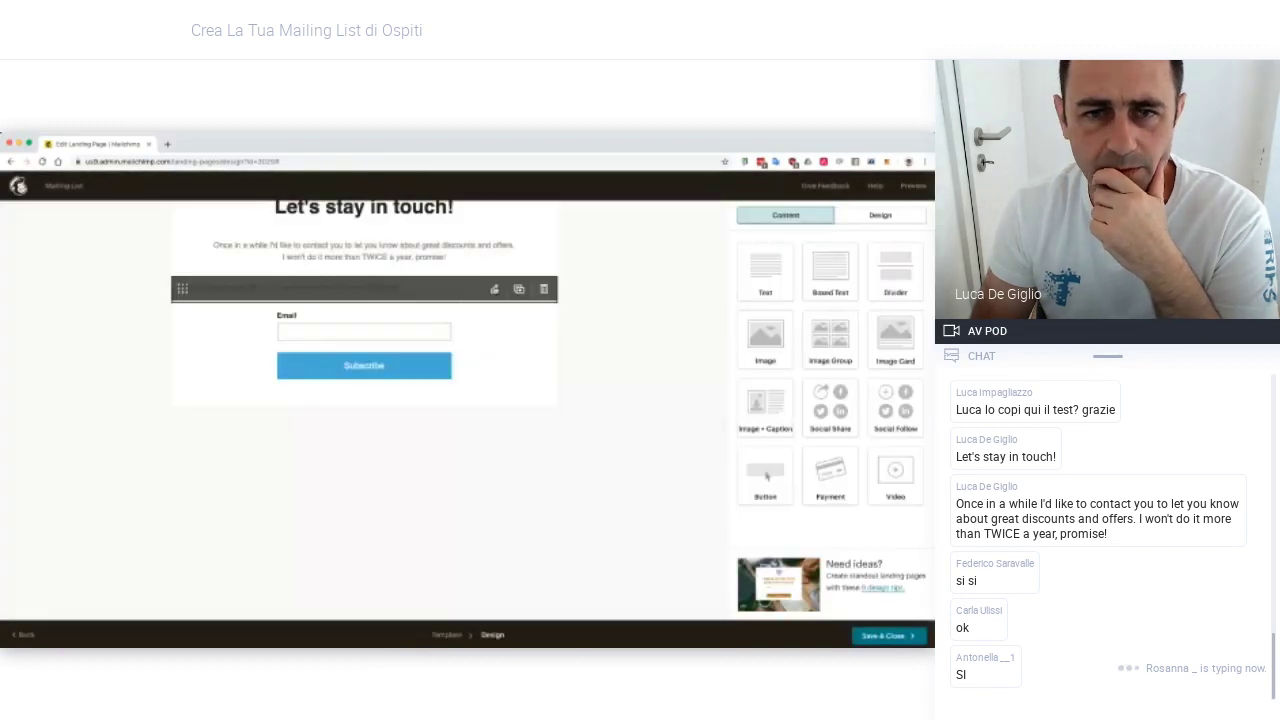
Examine the page design options and the new text block's content, style and settings, including the help link about text blocks
click(878, 215)
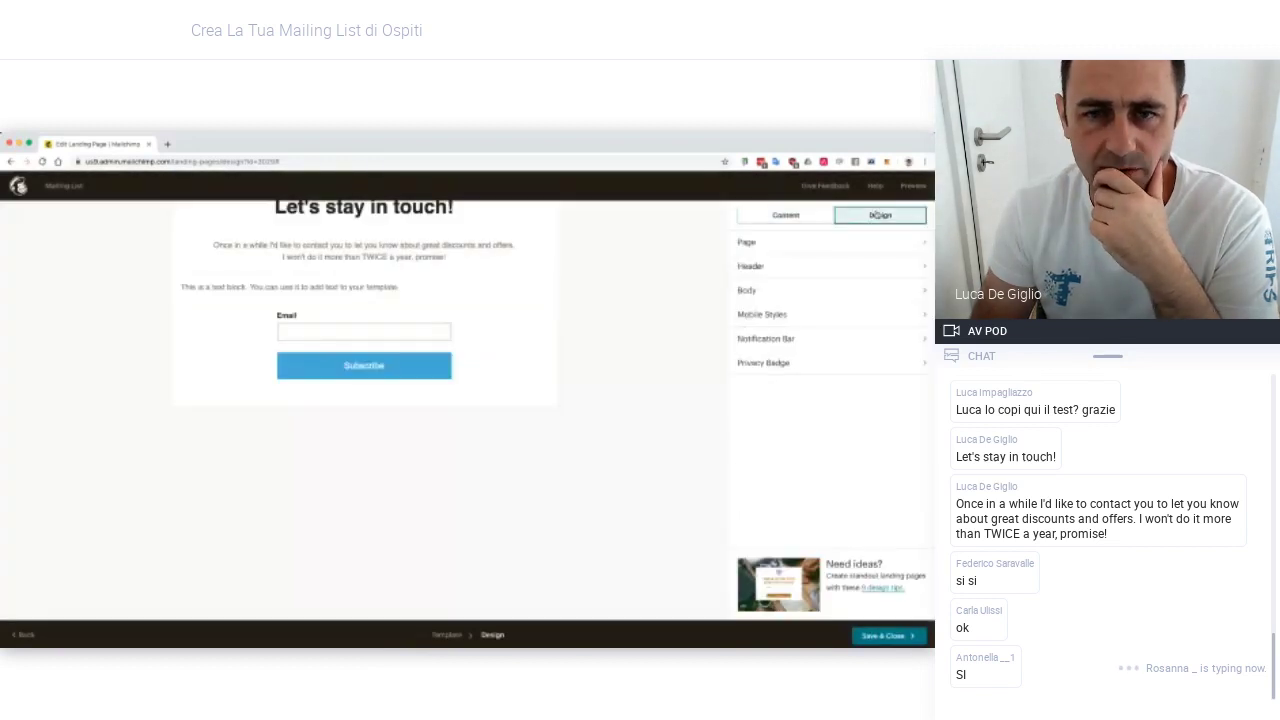
click(784, 216)
mouse_move(497, 330)
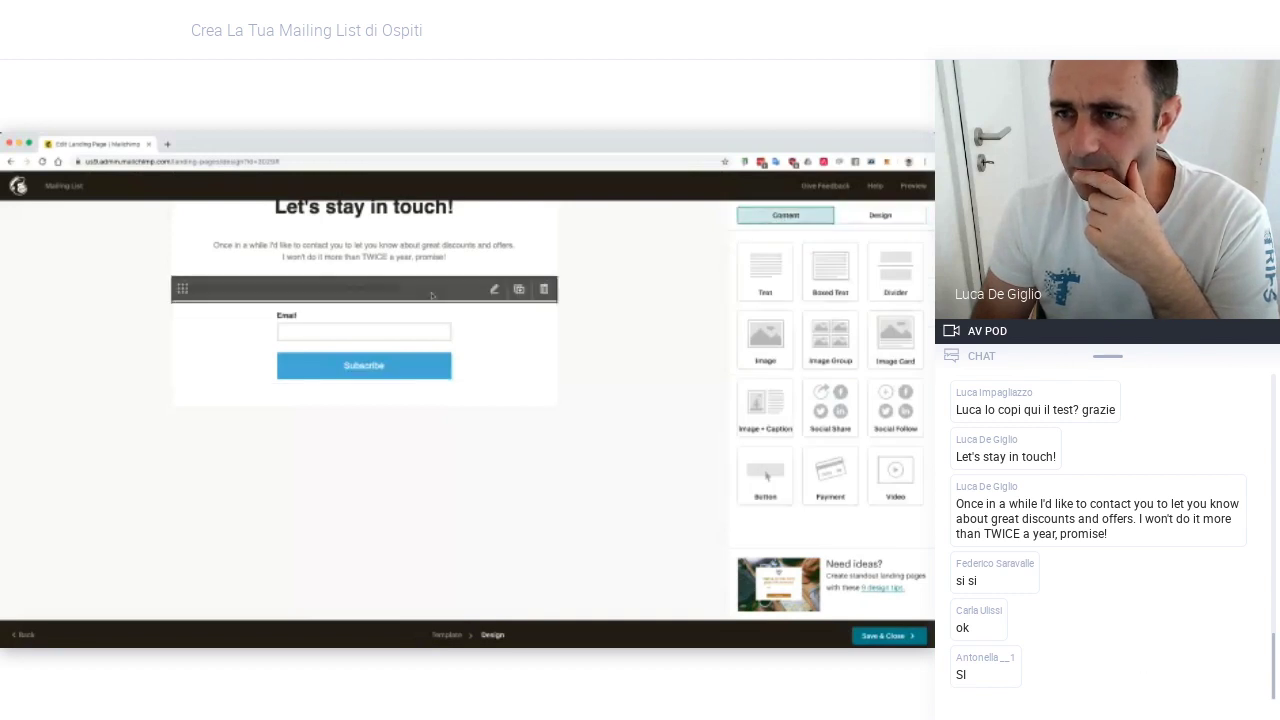
click(380, 289)
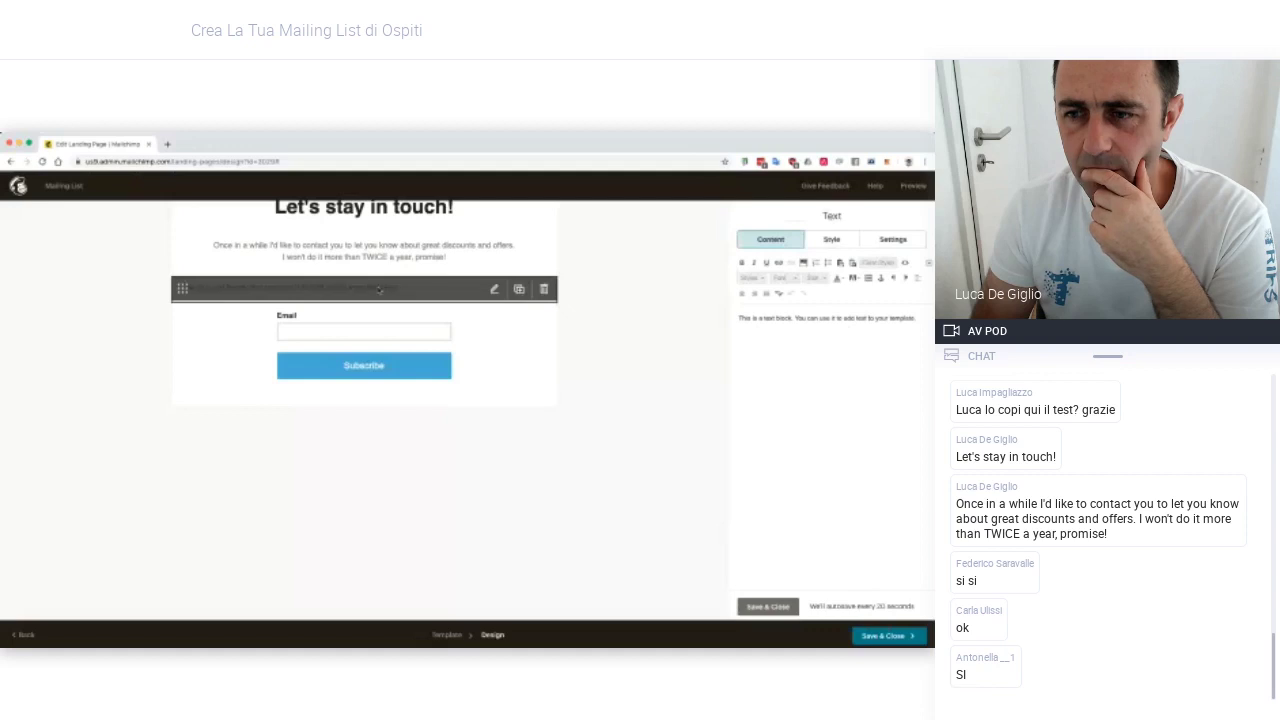
click(905, 240)
click(831, 240)
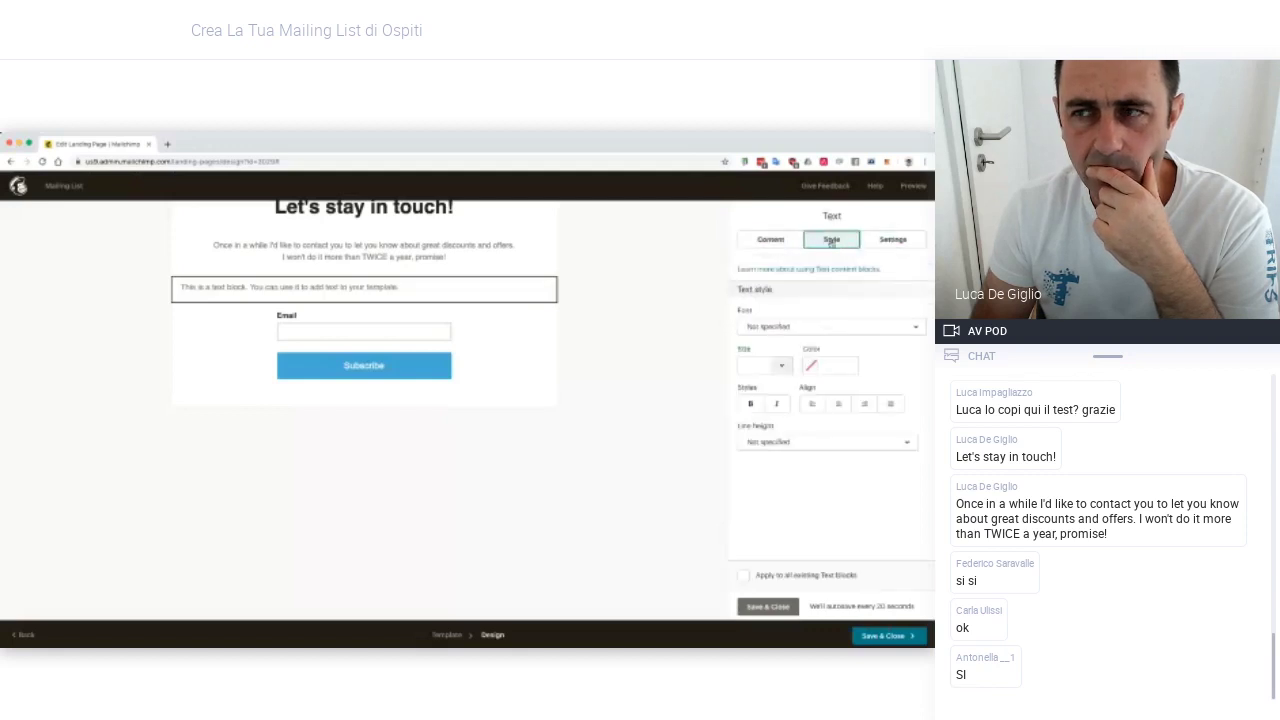
click(768, 241)
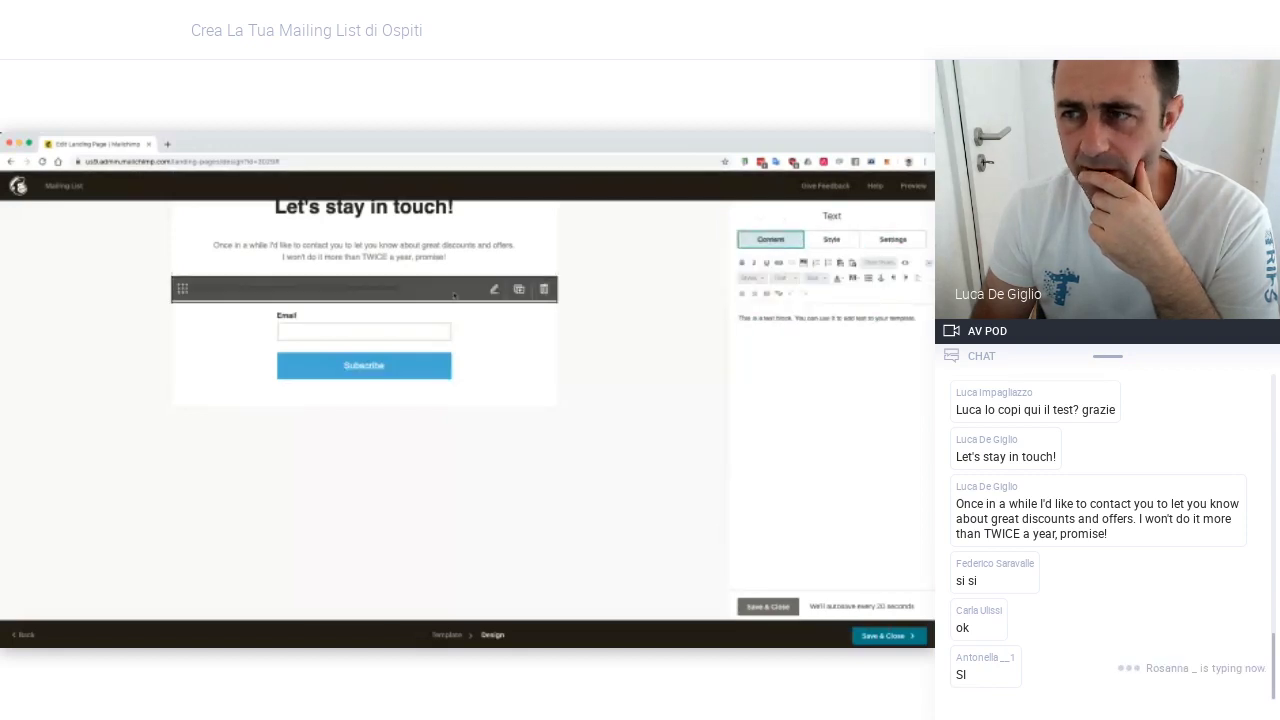
scroll(500, 437, up, 1)
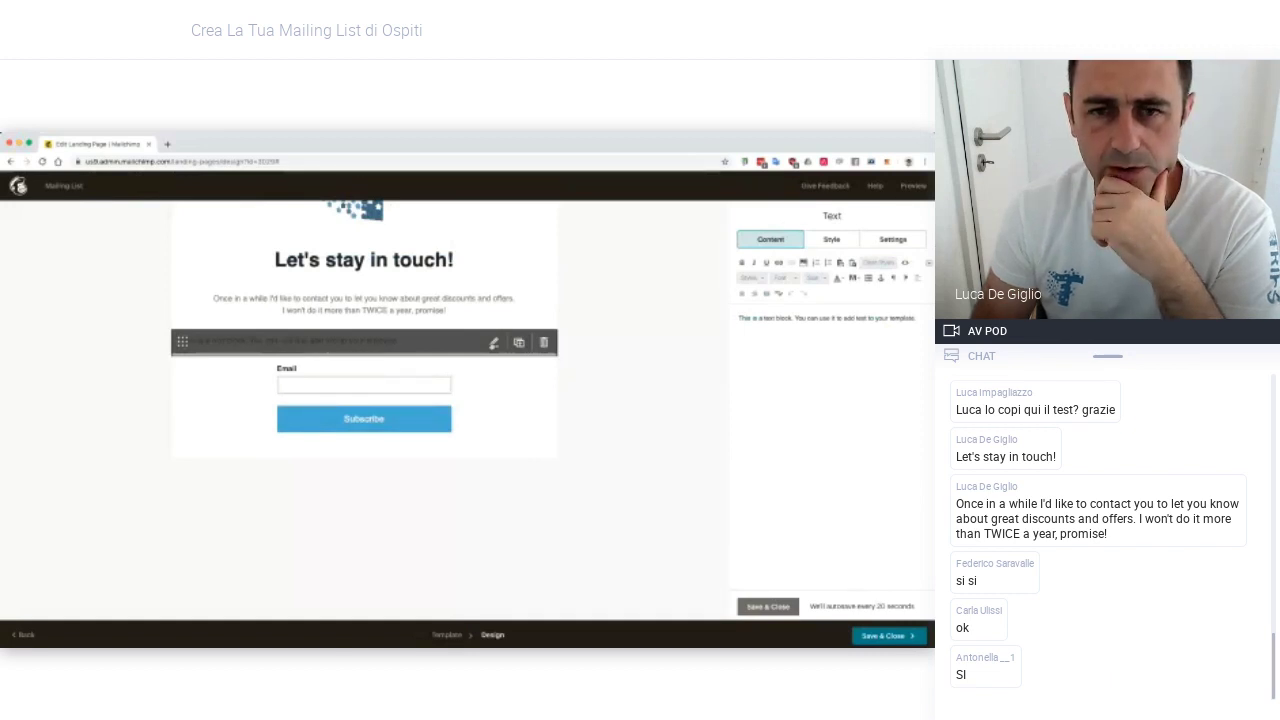
click(815, 241)
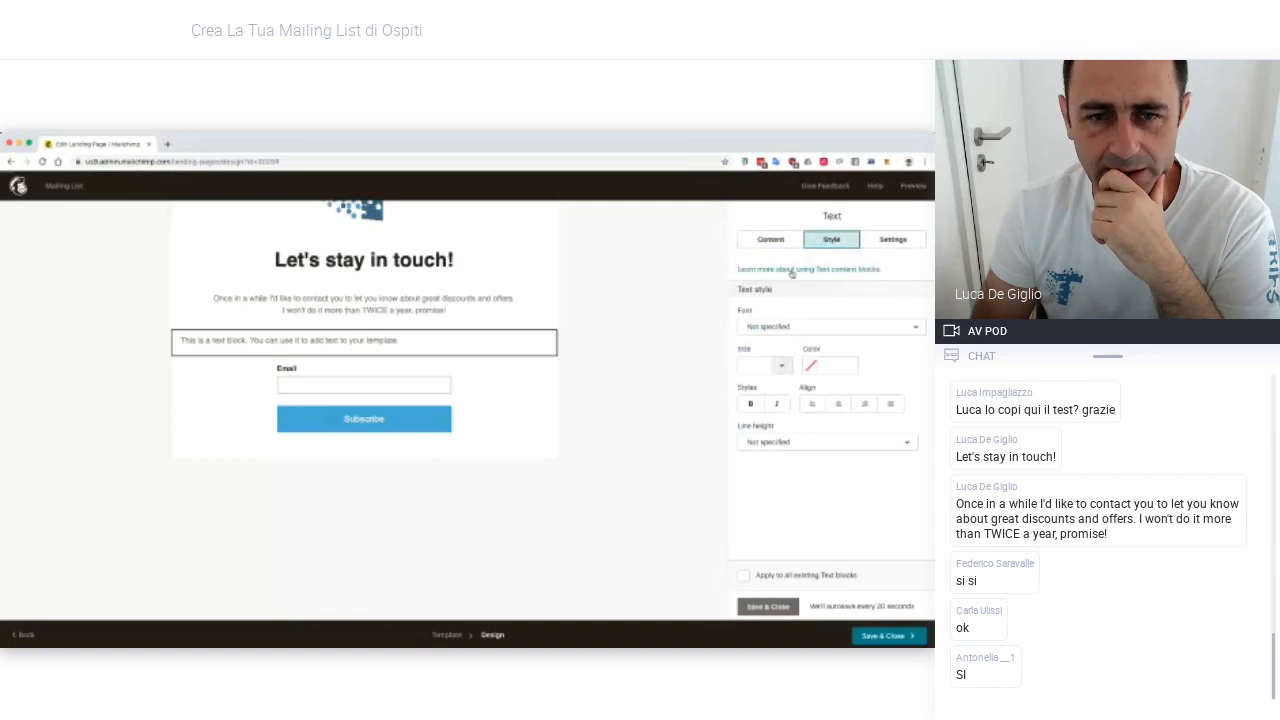
click(791, 270)
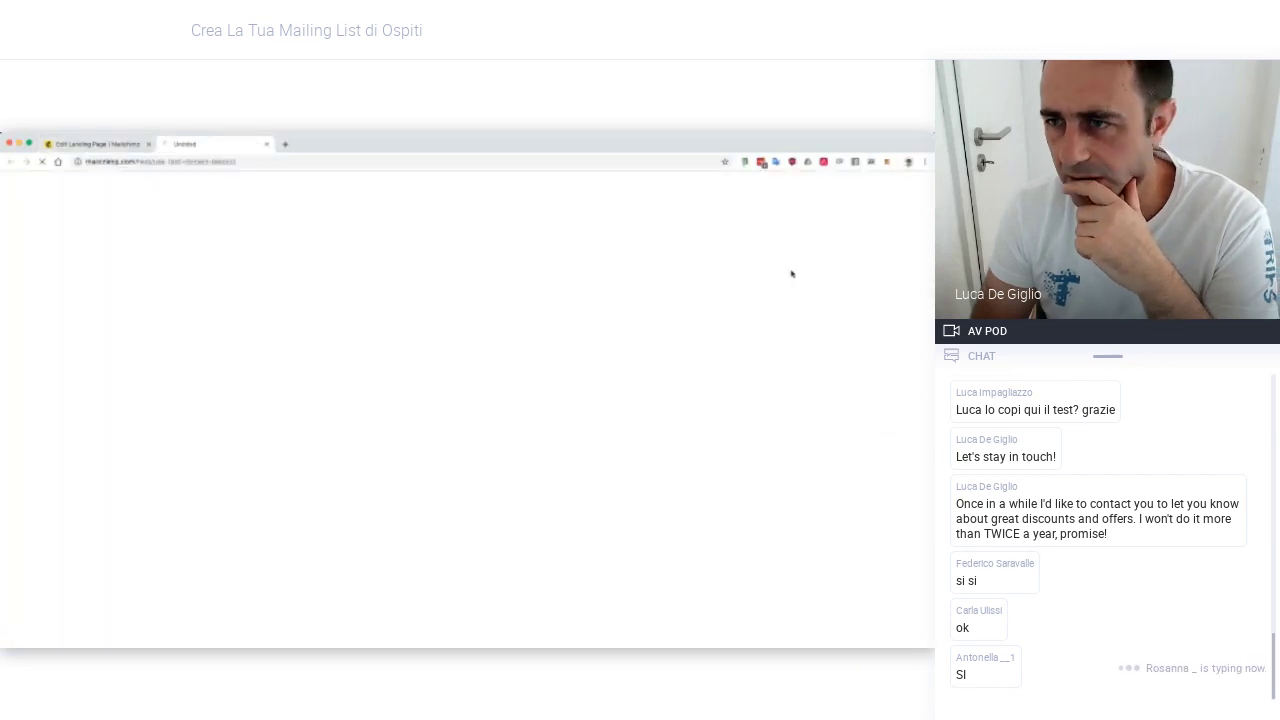
click(267, 144)
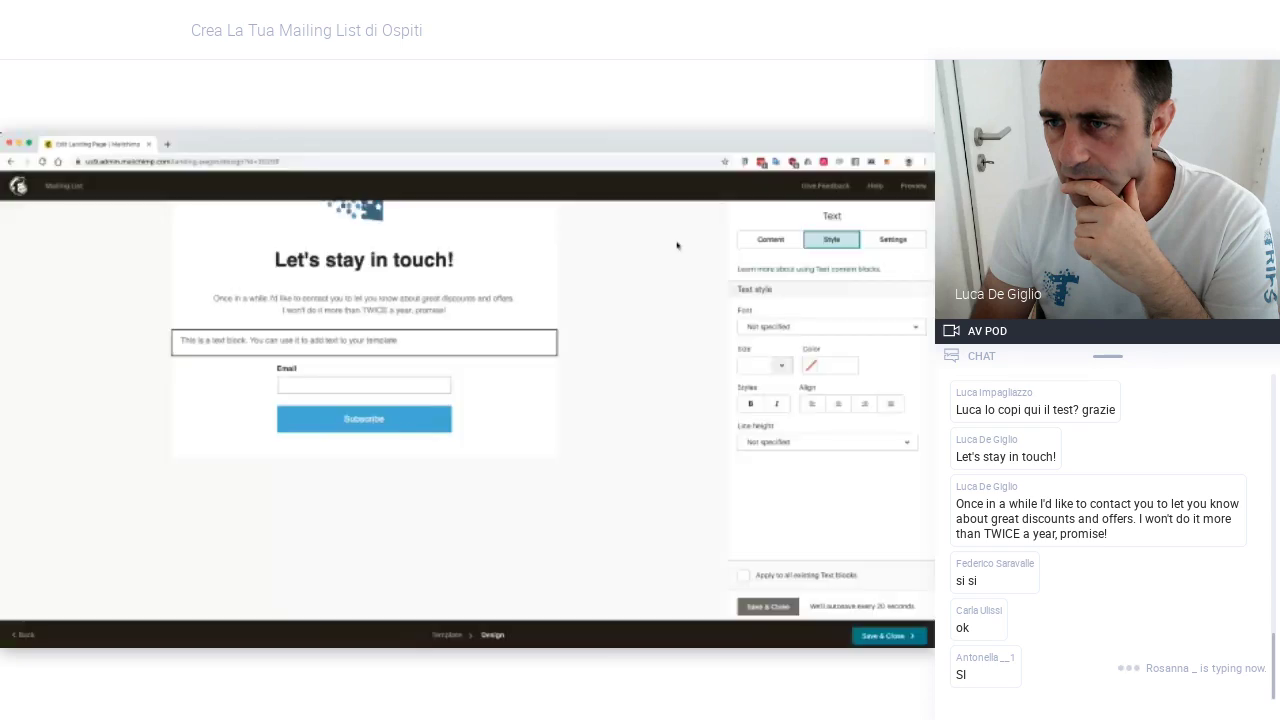
click(767, 240)
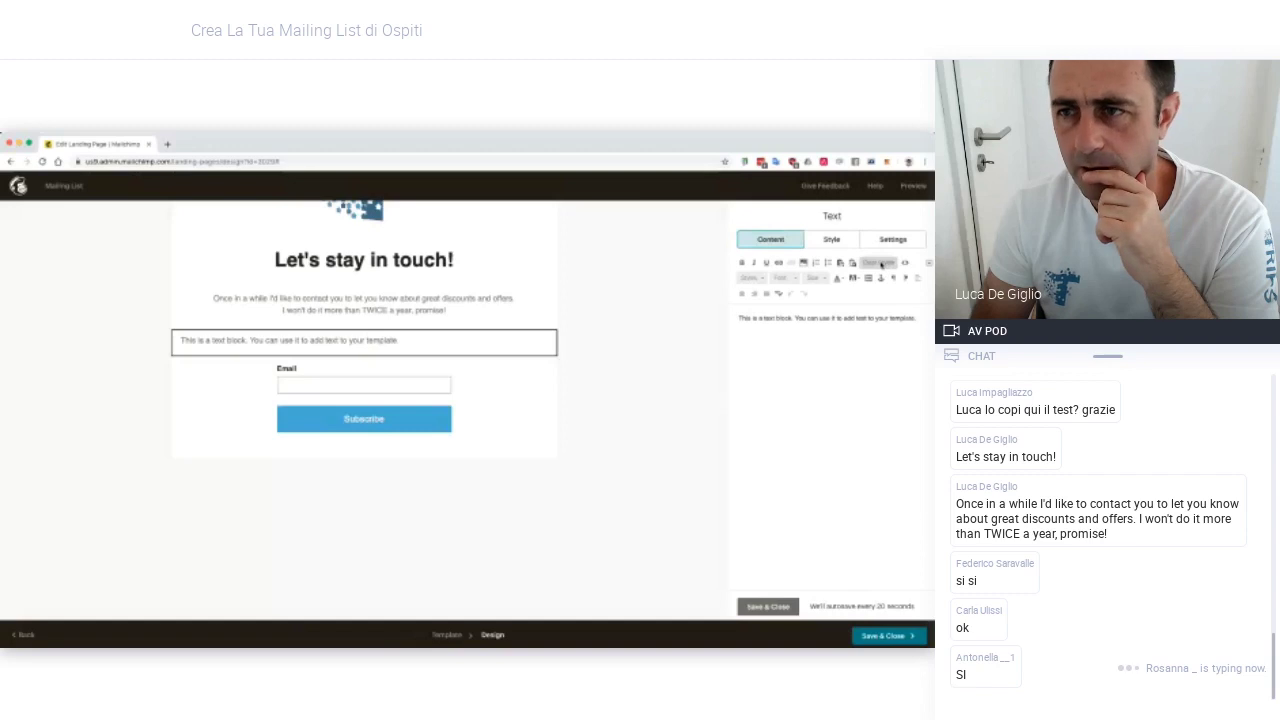
Open the signup form block and look over its available fields and button options
click(435, 387)
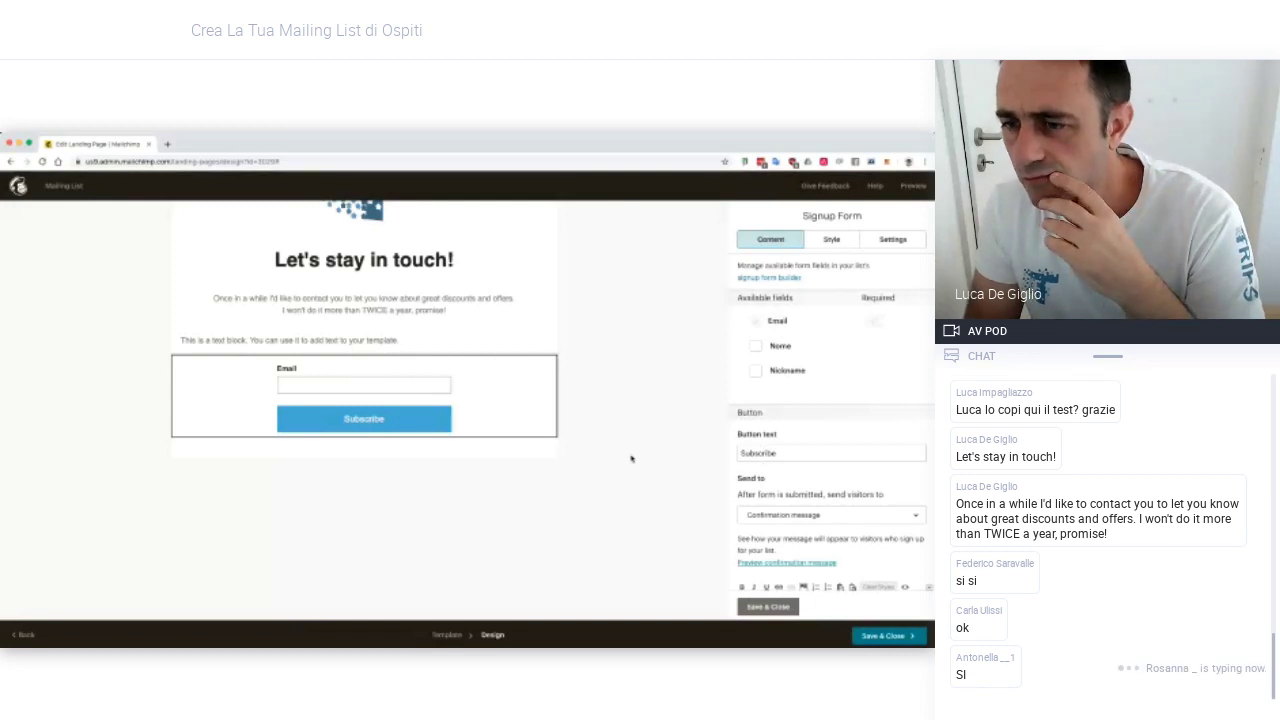
scroll(631, 458, down, 1)
scroll(557, 354, up, 3)
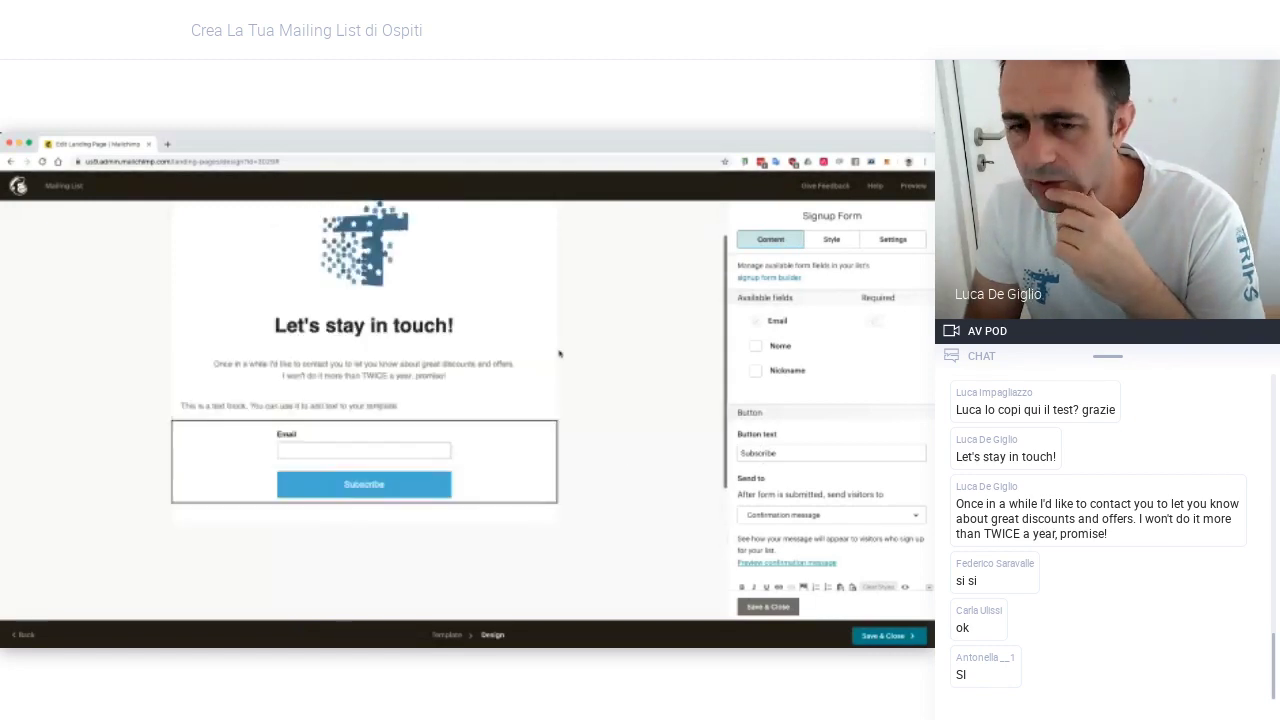
Delete the placeholder text block between the centred paragraph and the signup form
click(603, 378)
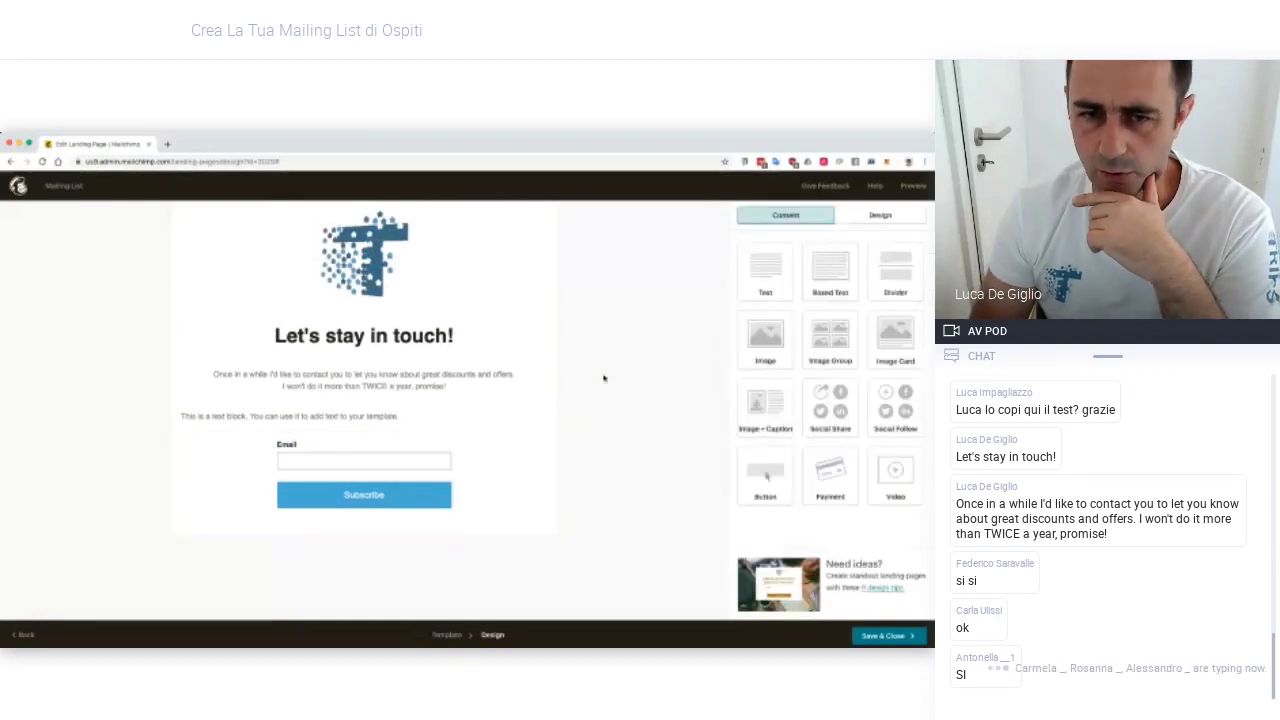
click(552, 421)
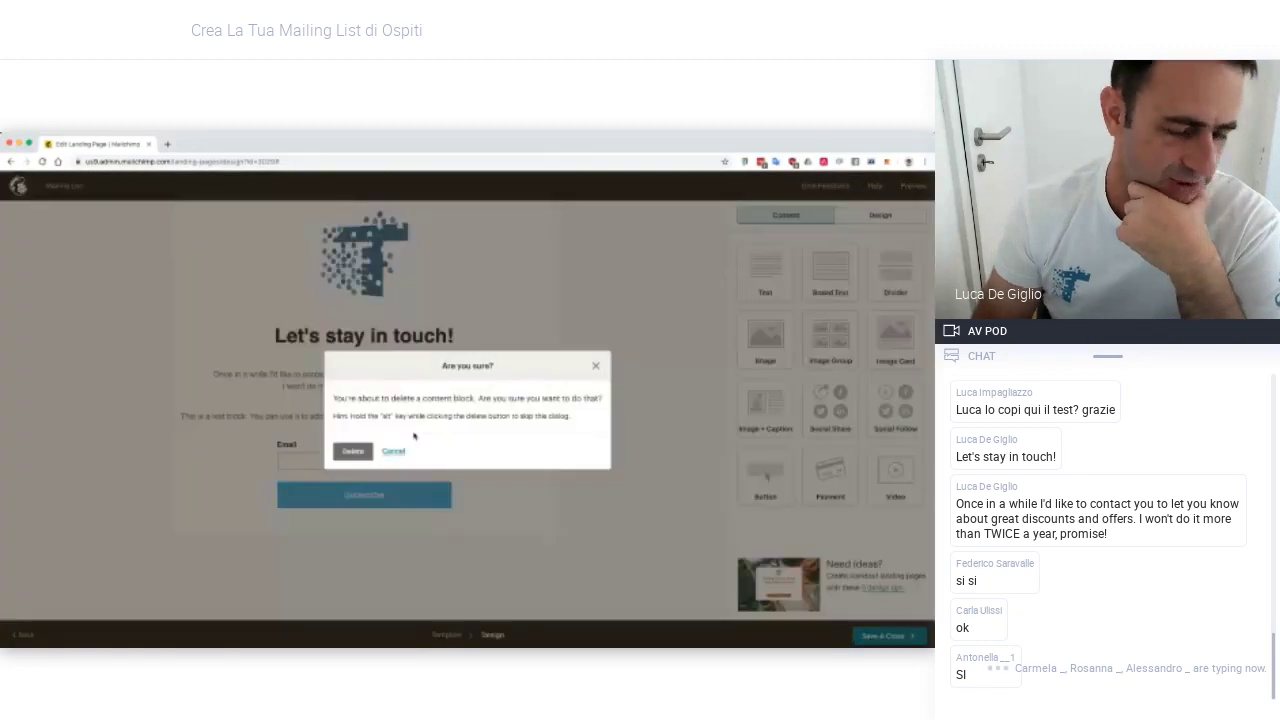
click(352, 451)
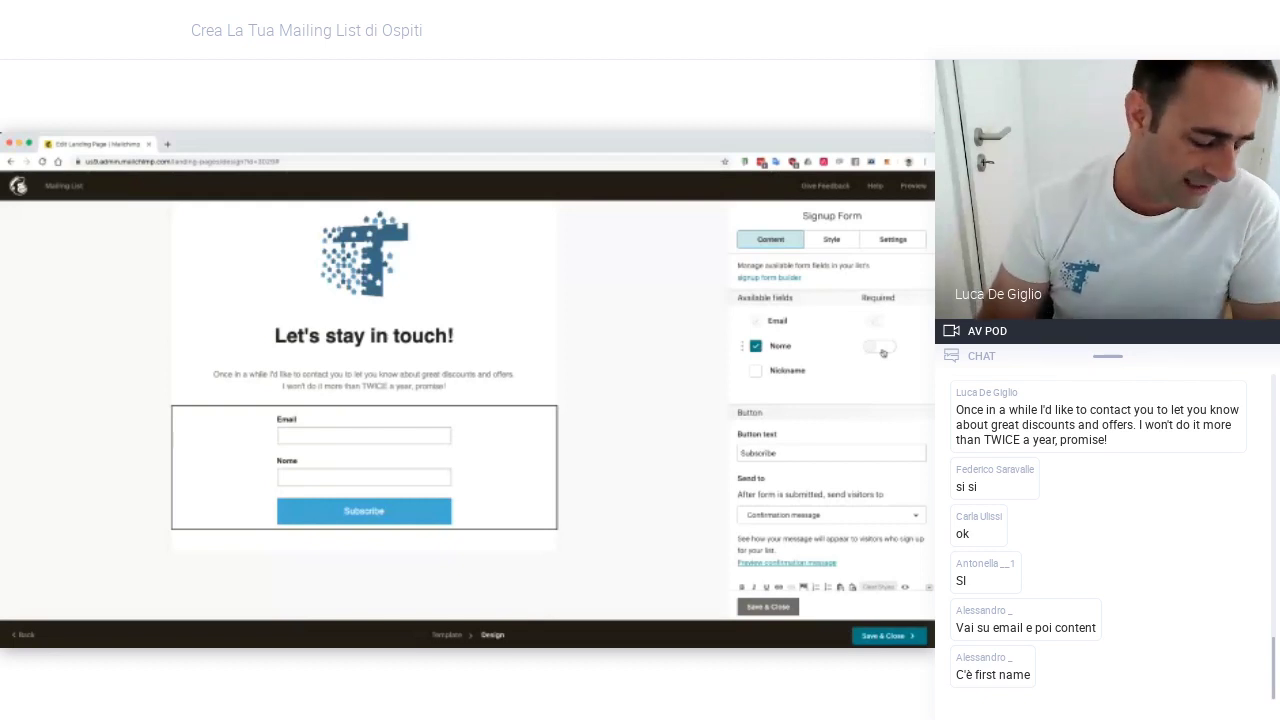
Make the signup form's Nome field required, set the button text to "Subscribe Now", and save the block
click(881, 348)
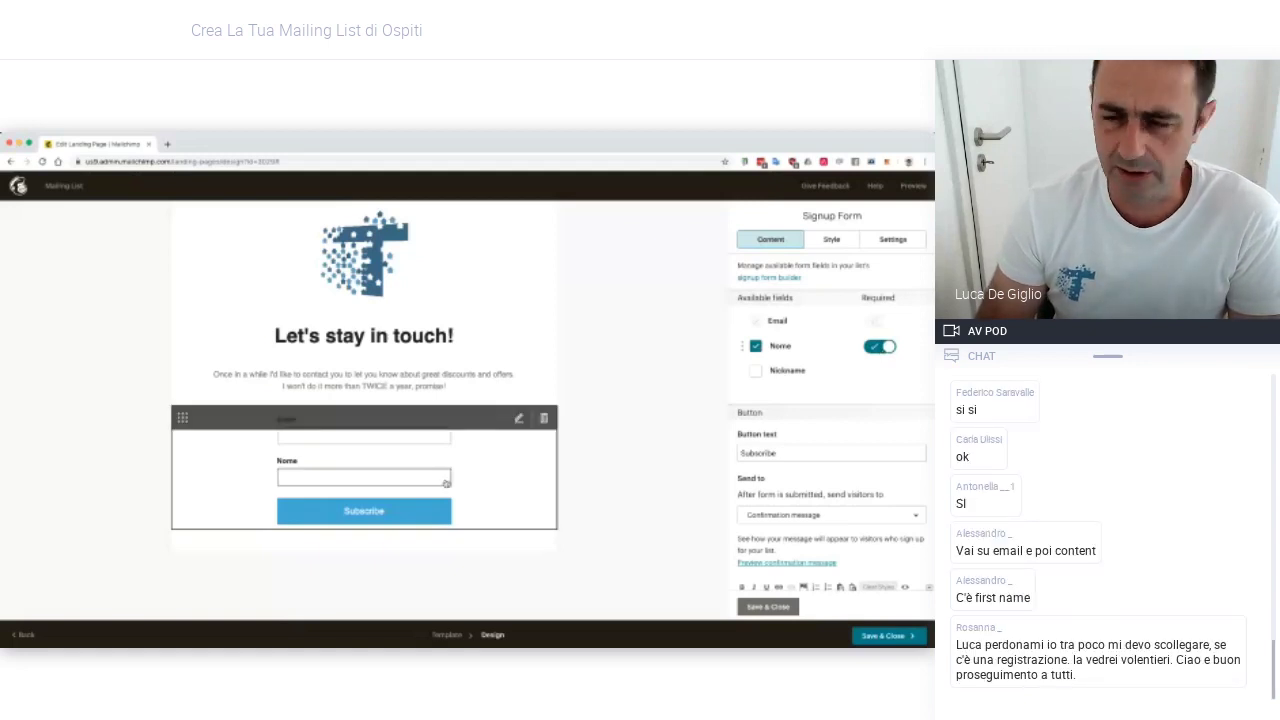
click(753, 452)
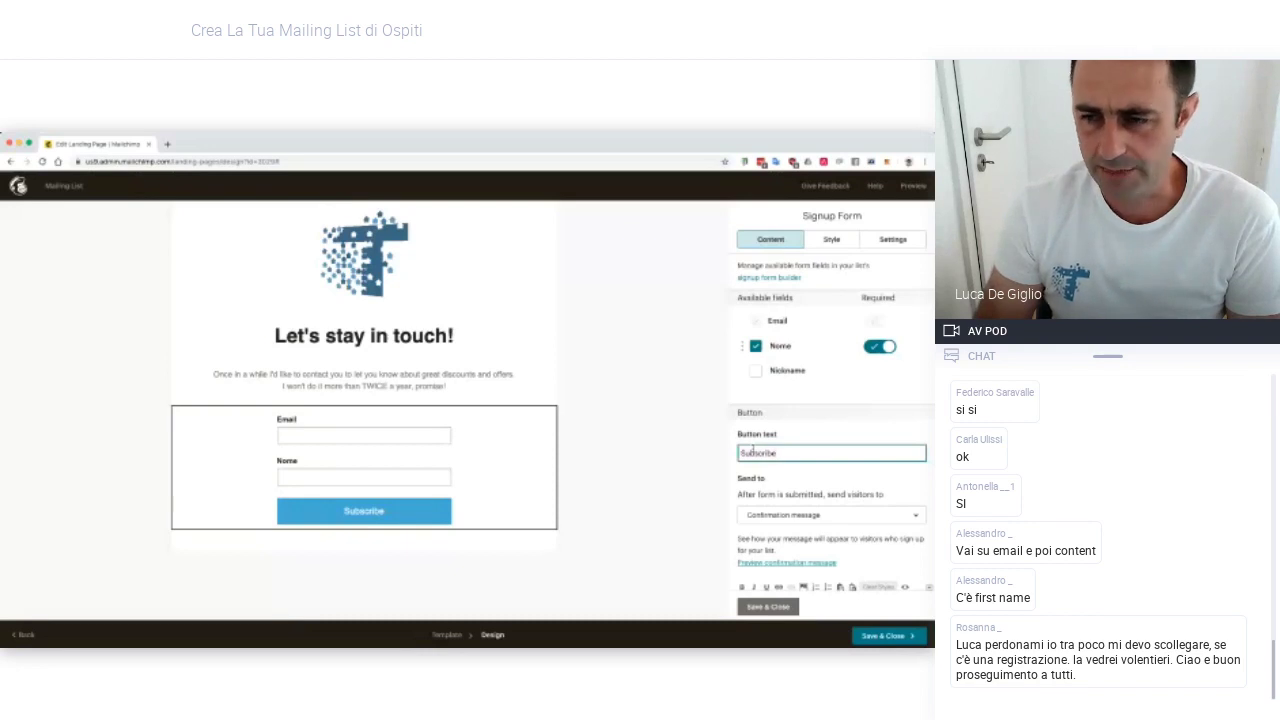
text(Now)
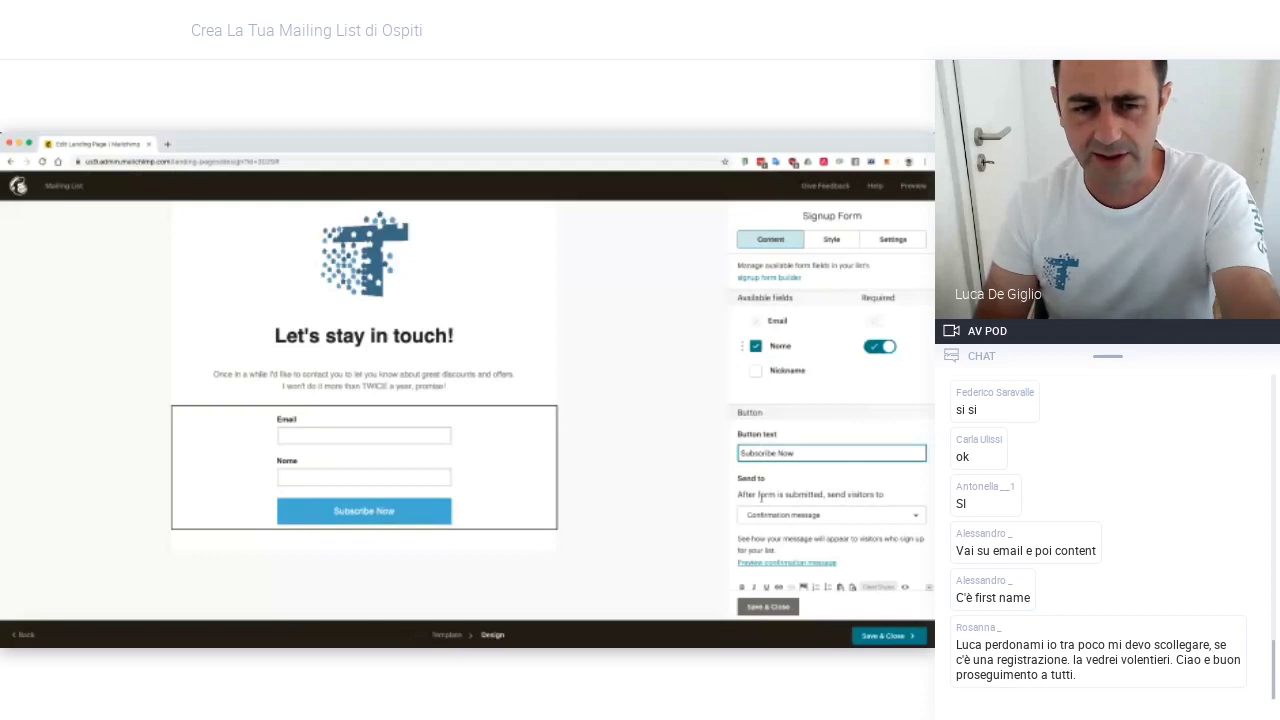
scroll(761, 497, down, 1)
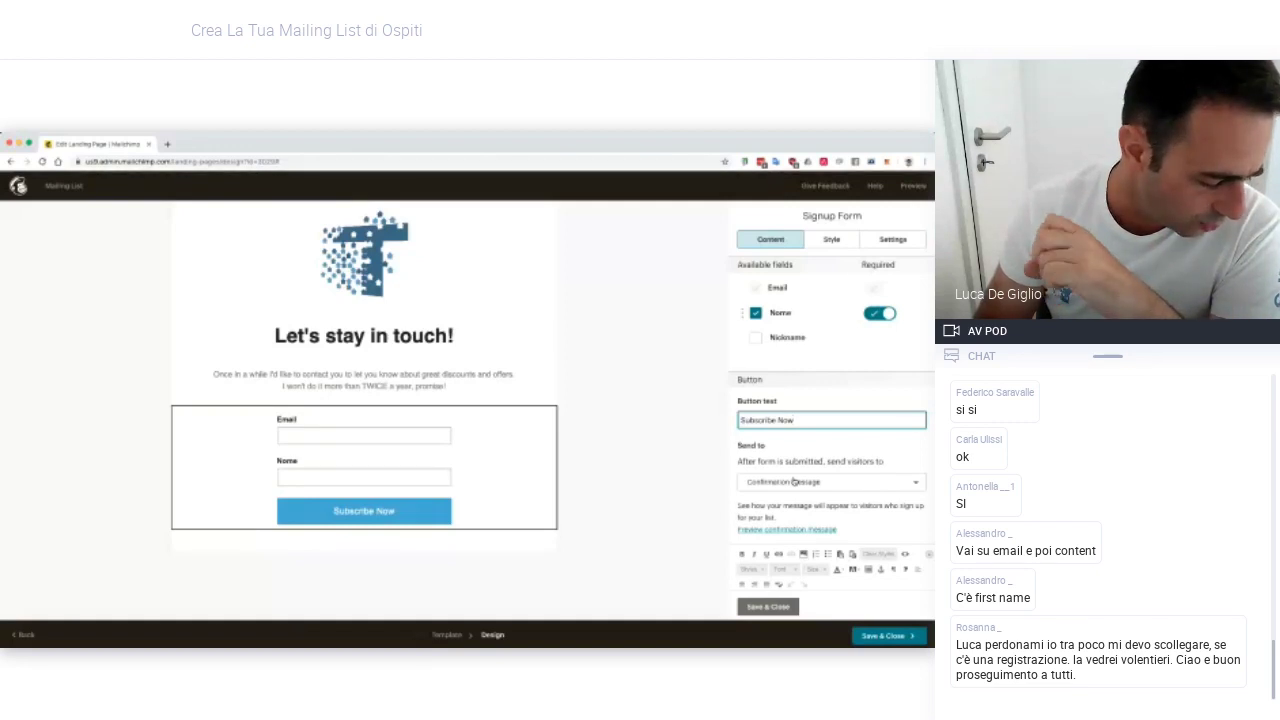
scroll(793, 482, down, 2)
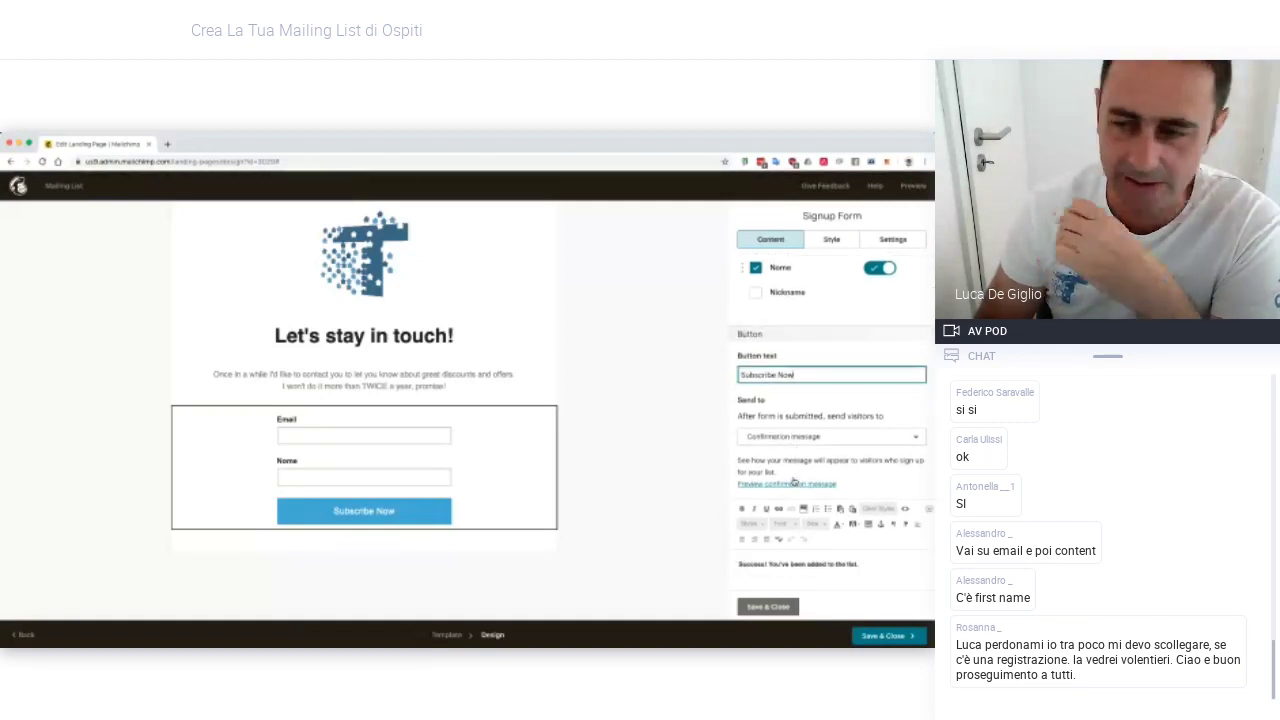
scroll(793, 482, down, 3)
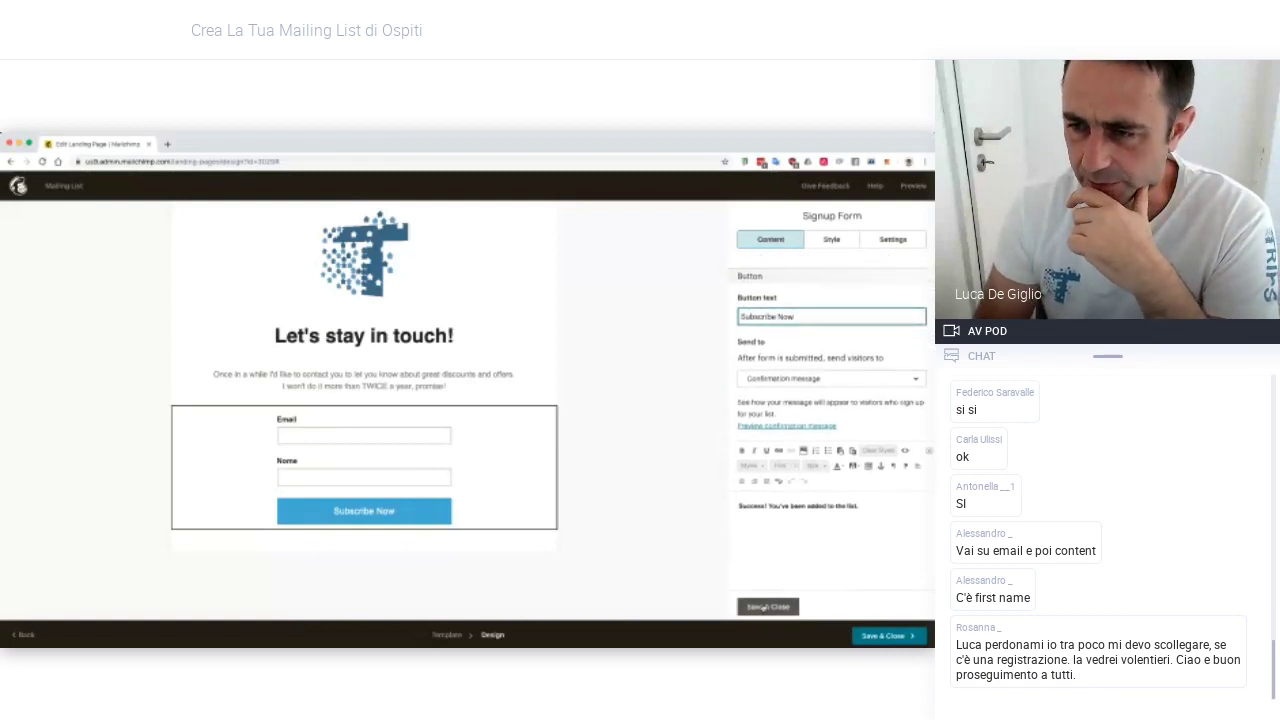
click(766, 606)
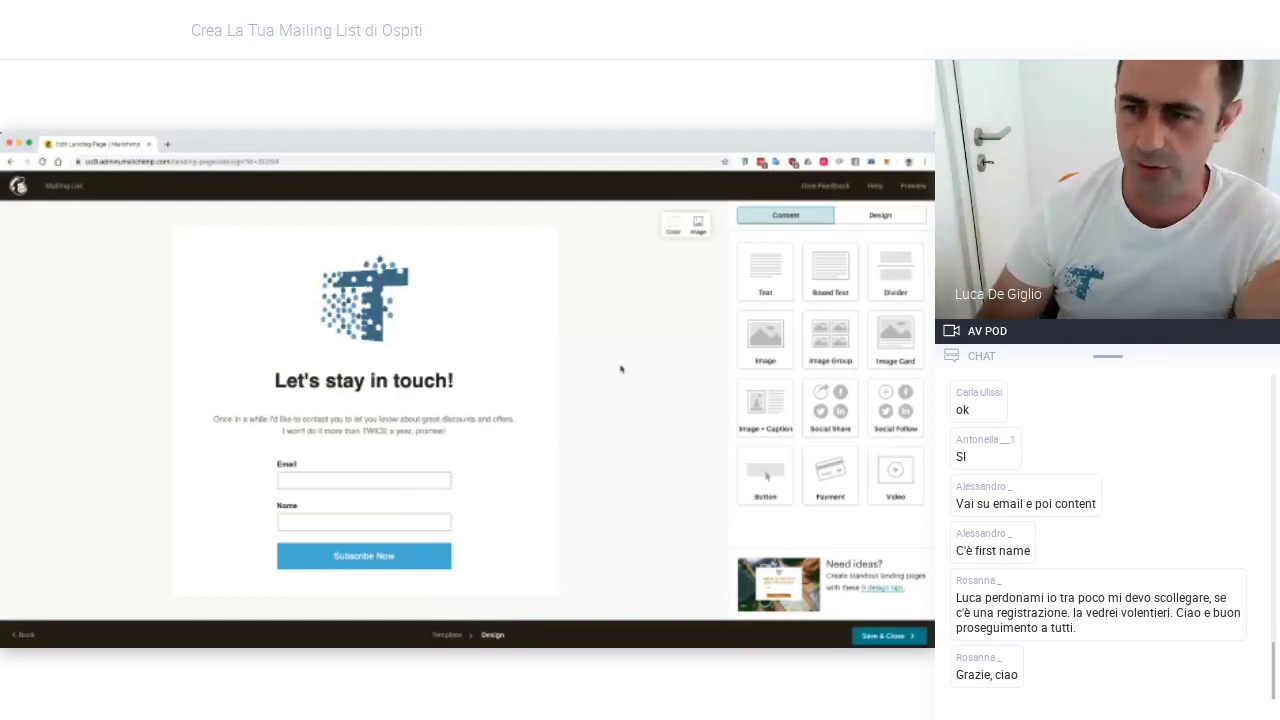
Check the whole page layout, and save and close the landing page design
scroll(620, 366, down, 2)
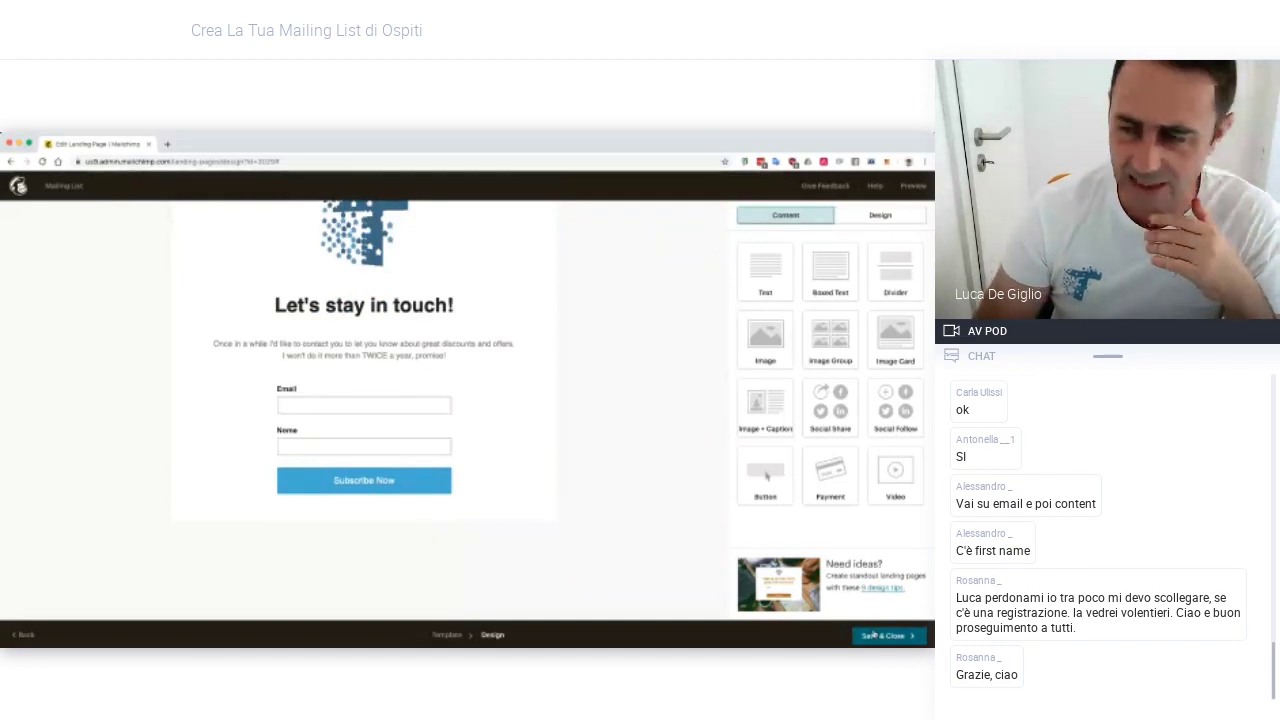
scroll(620, 516, down, 1)
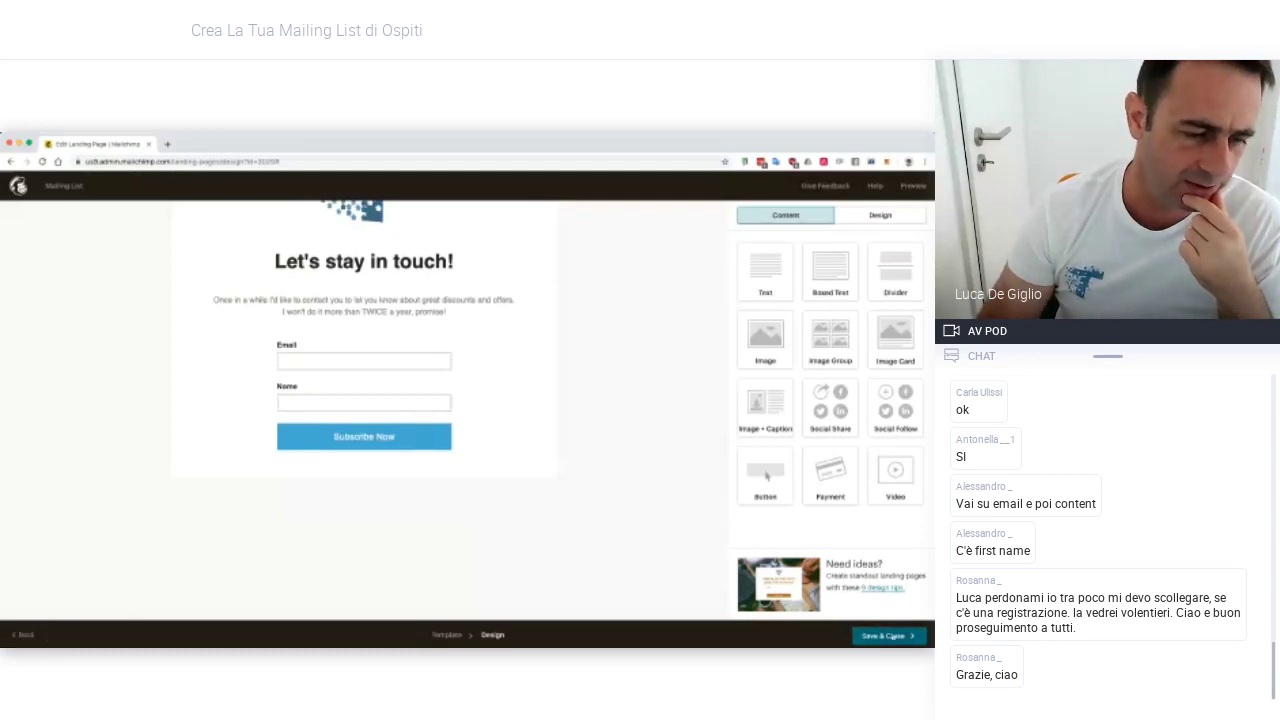
click(890, 637)
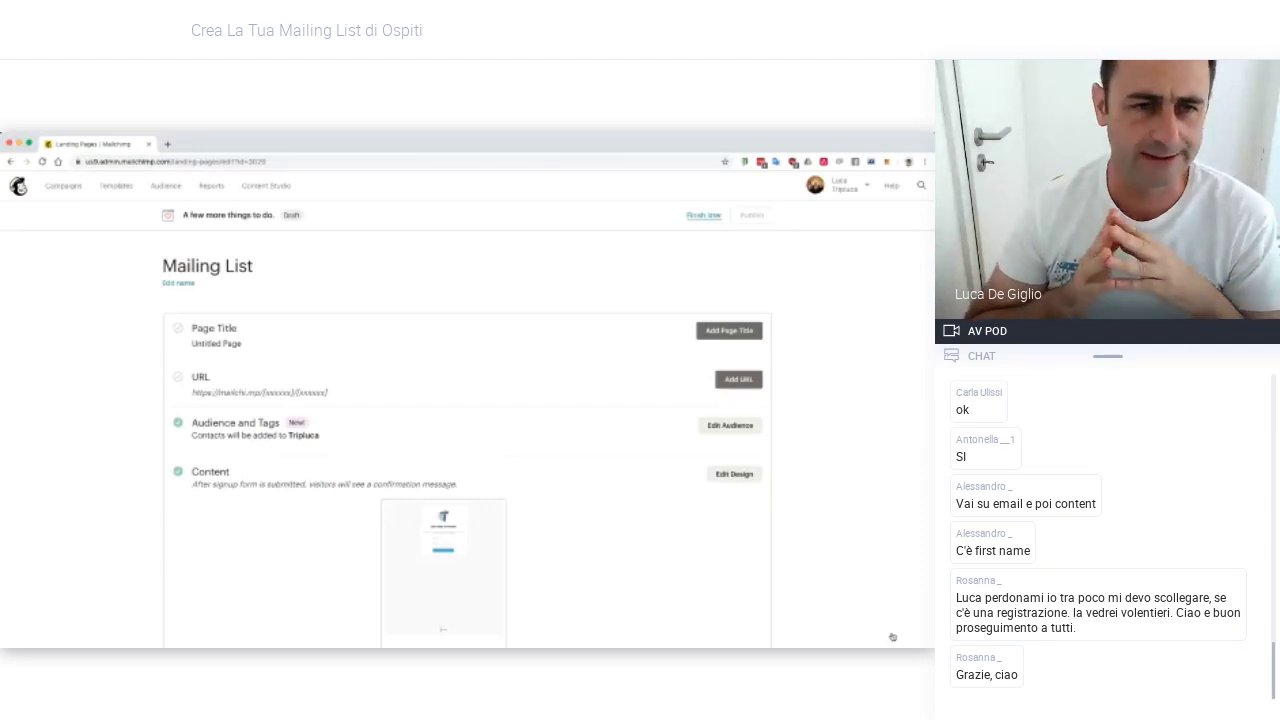
Set the landing page's title to "Let's Stay in Touch" and save it
click(721, 331)
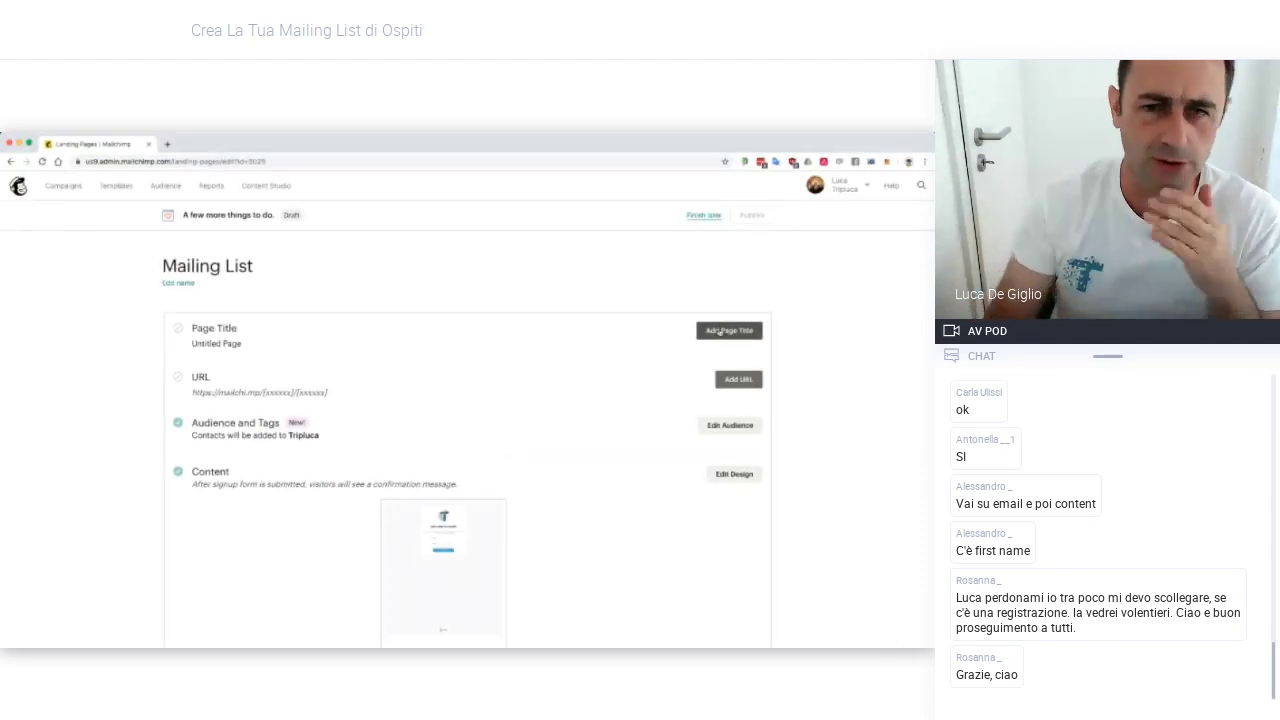
click(262, 362)
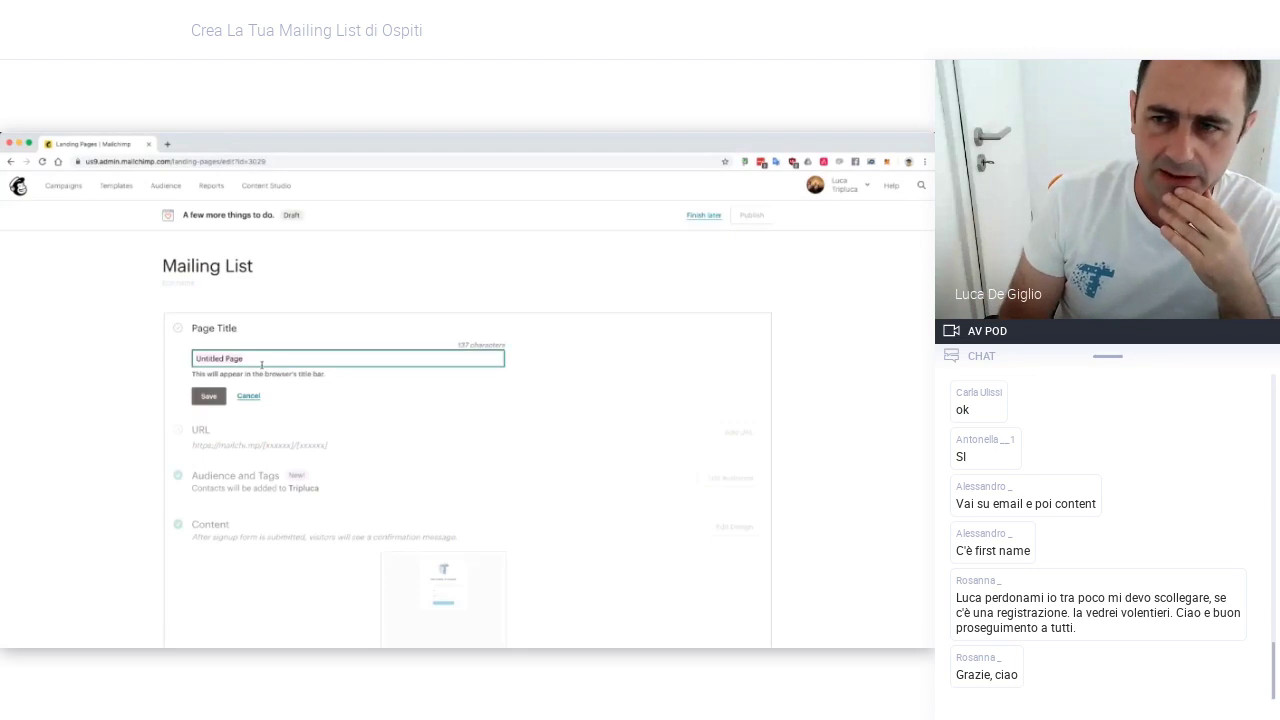
key(ctrl+a)
text(Le)
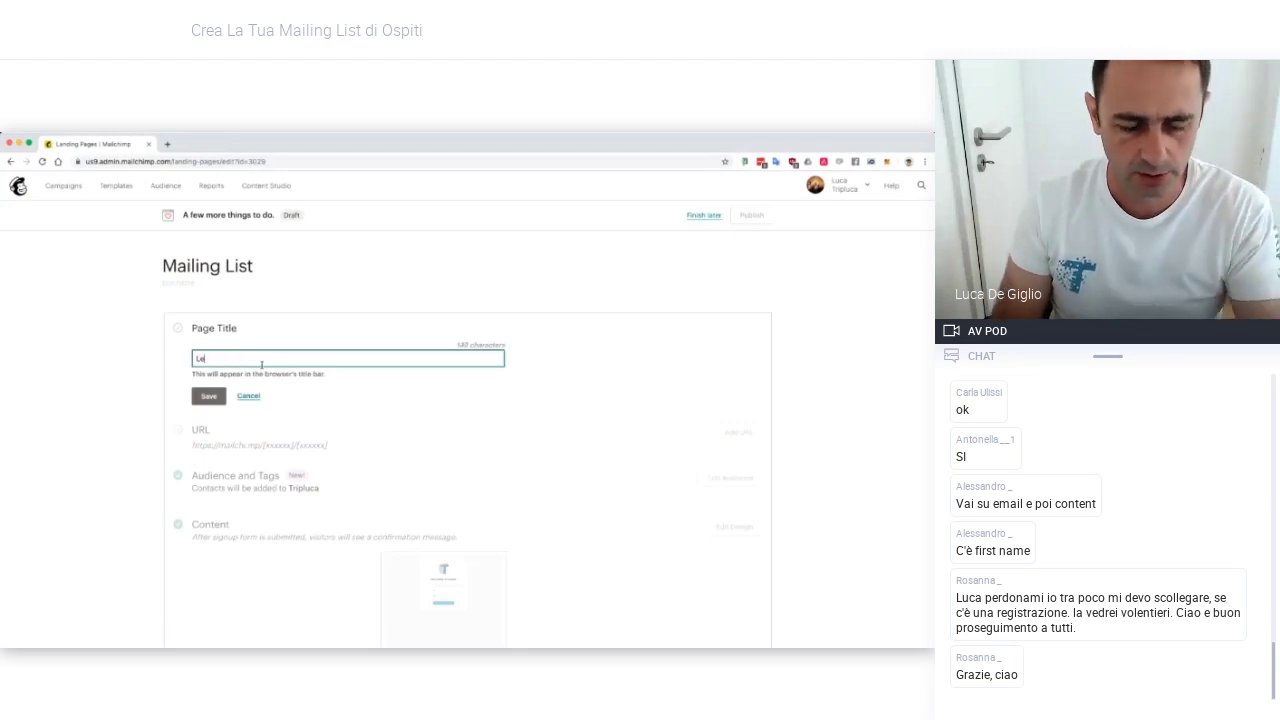
text(t's S)
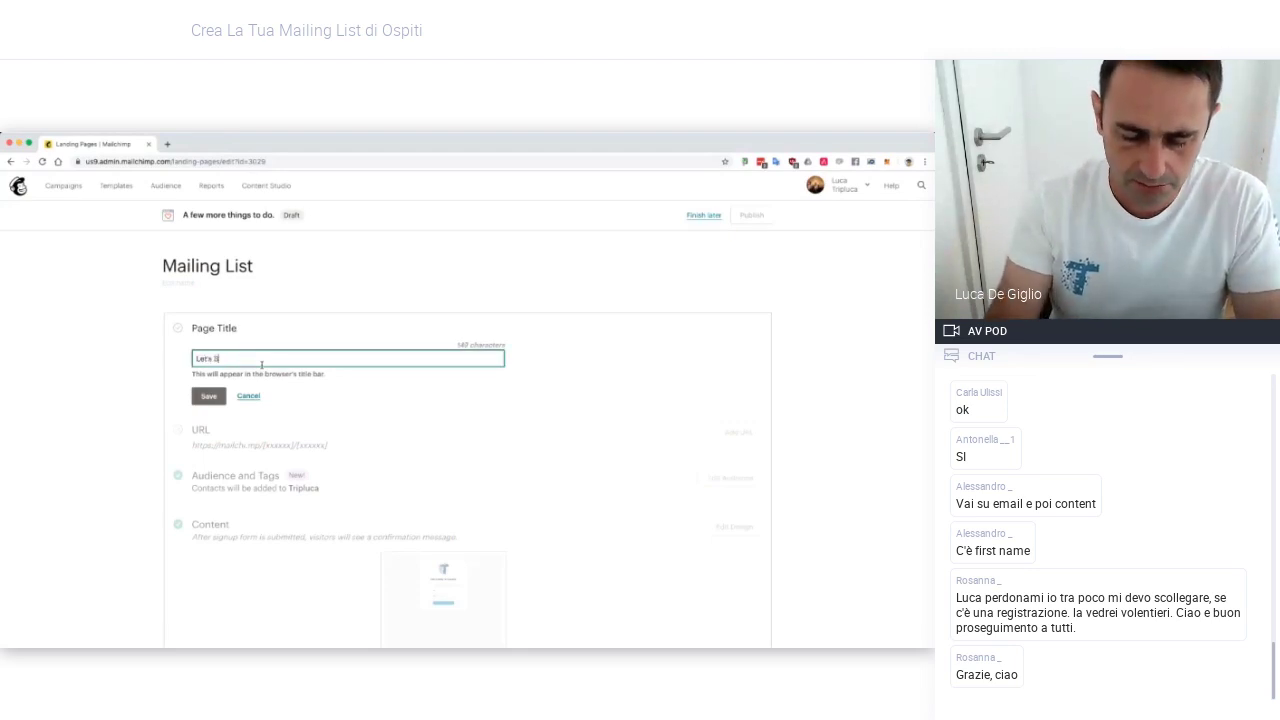
text(tay in Touch)
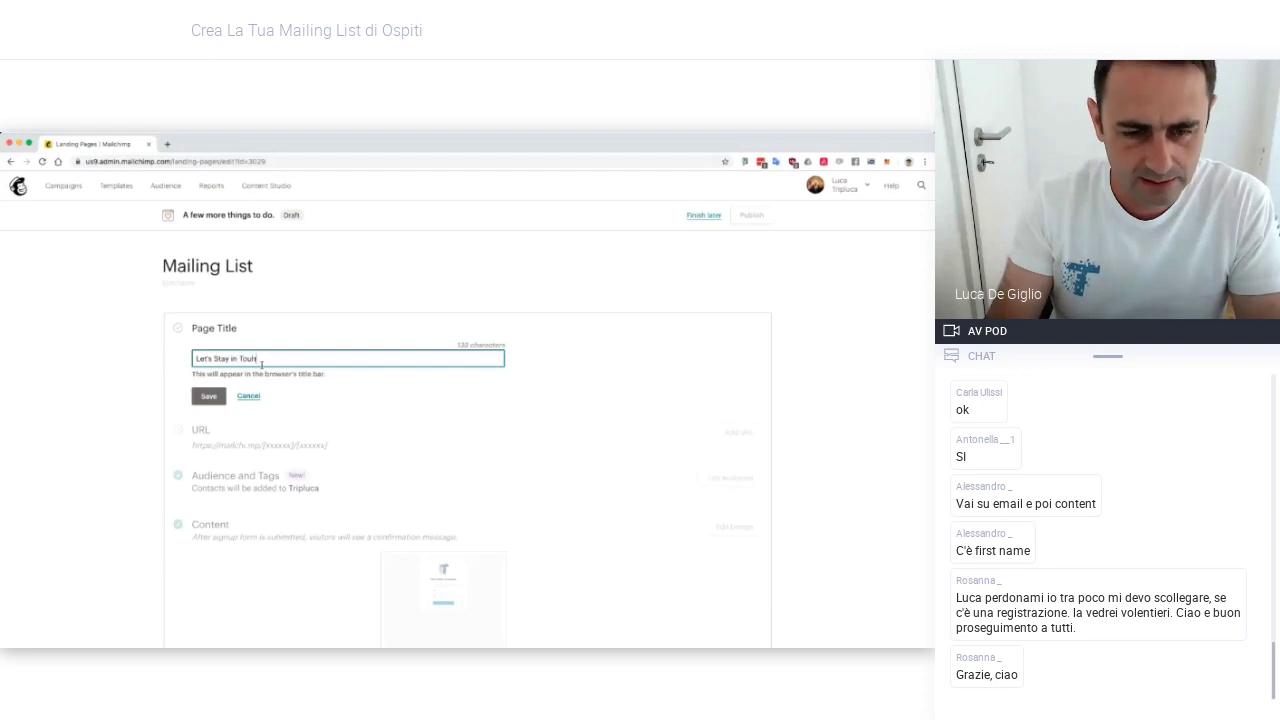
click(216, 399)
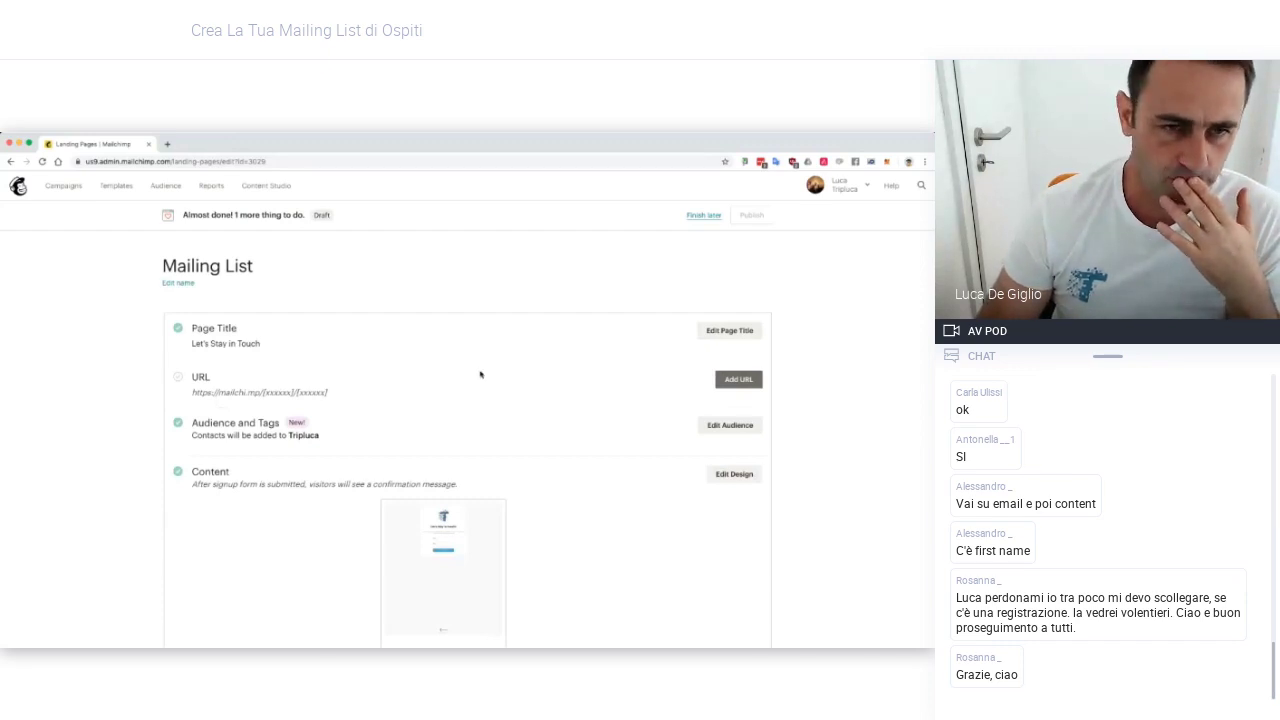
Set the ending of the landing page's Mailchimp domain URL to the owner's first name and save it
click(738, 379)
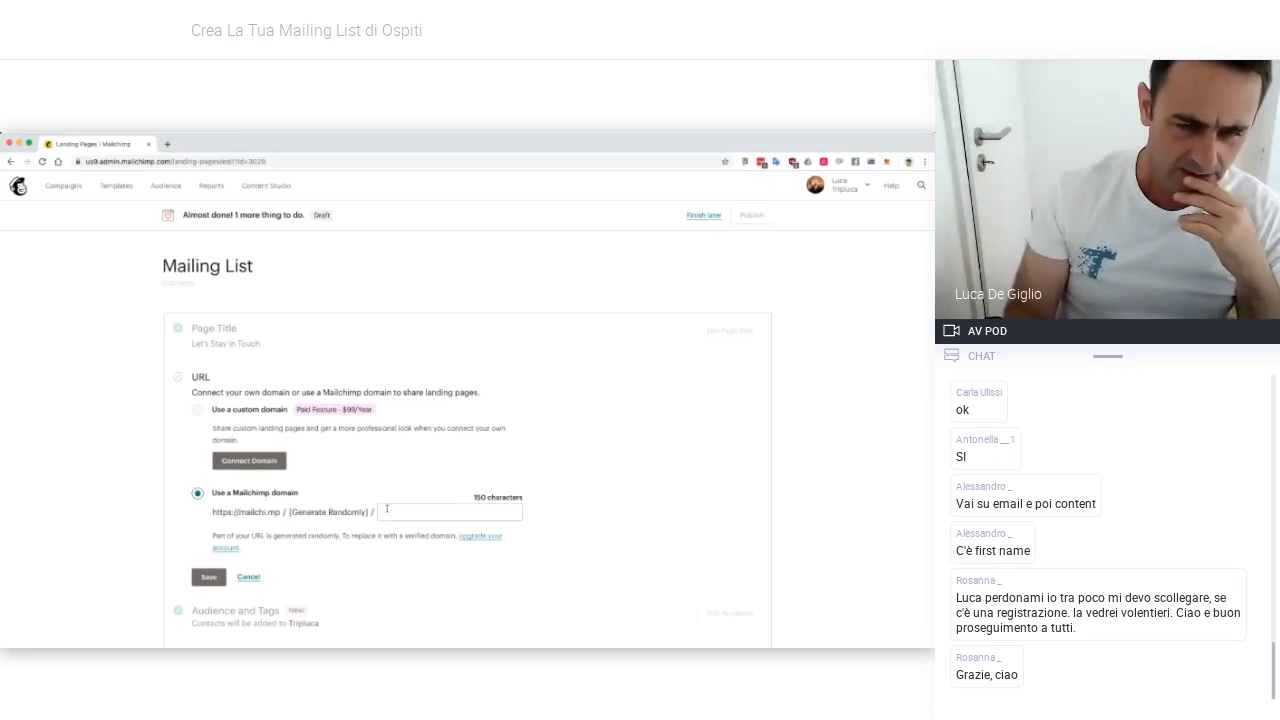
click(405, 509)
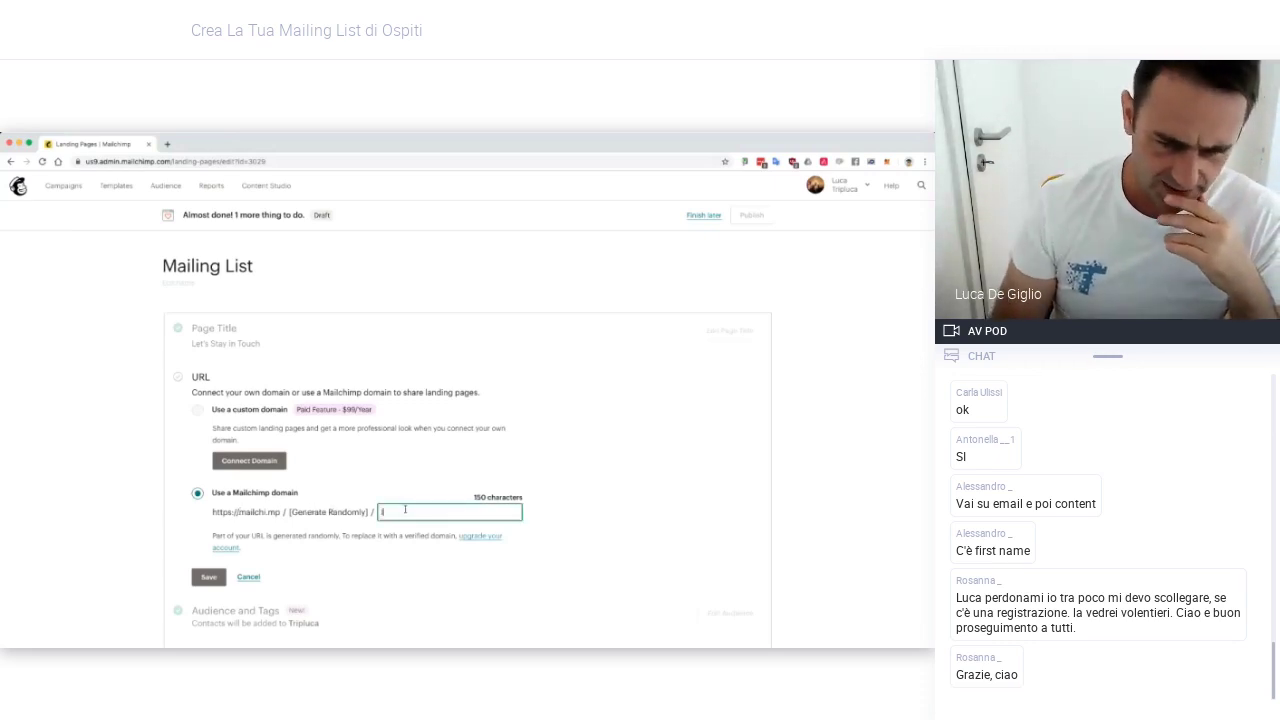
text(luca)
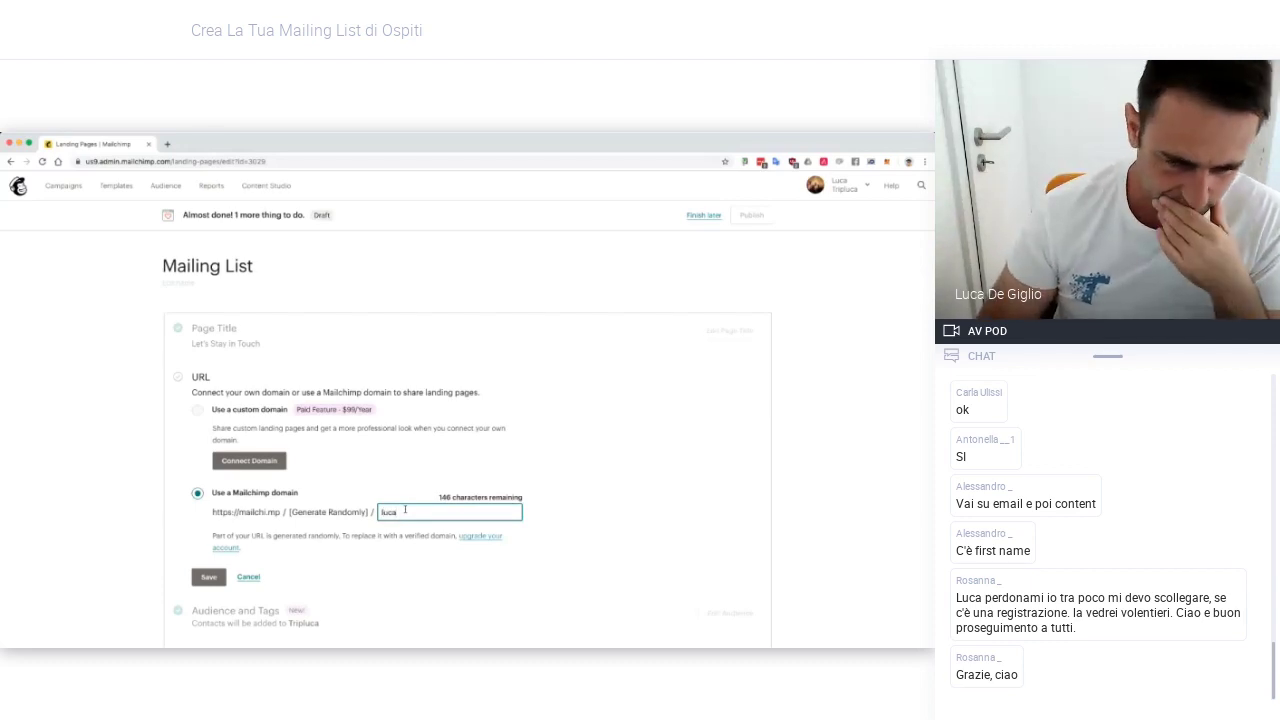
scroll(405, 512, down, 1)
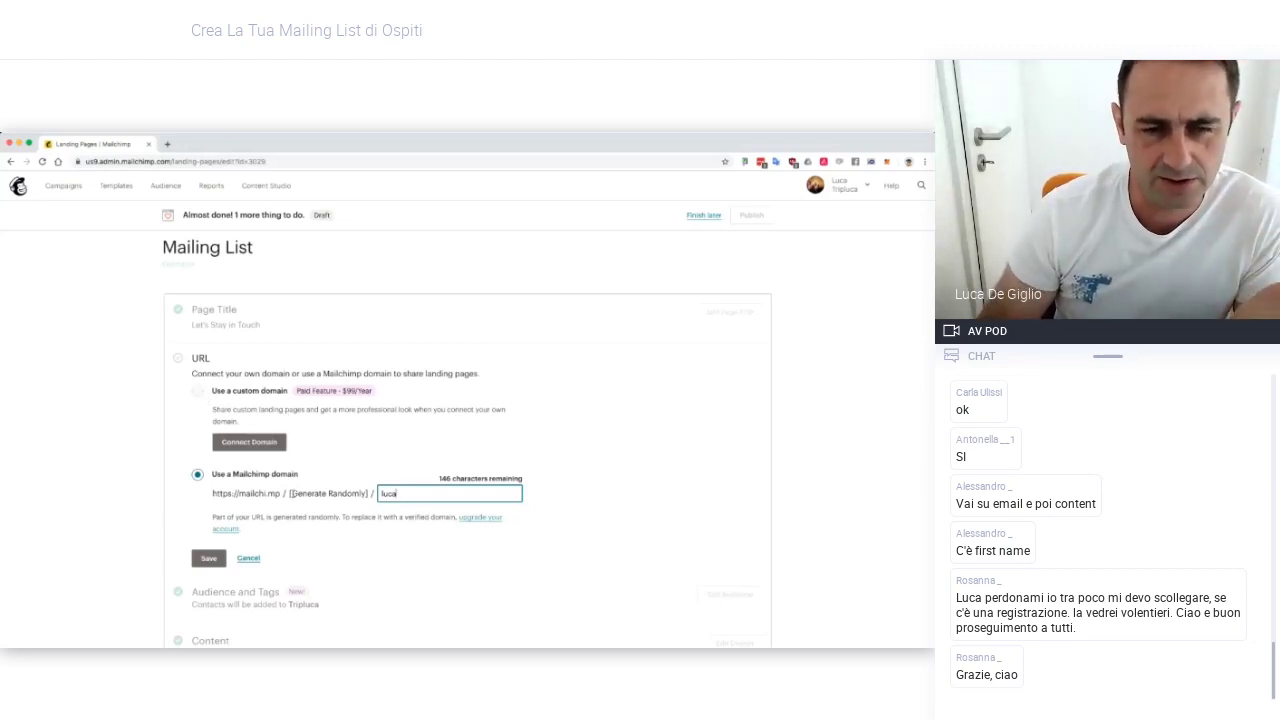
click(212, 559)
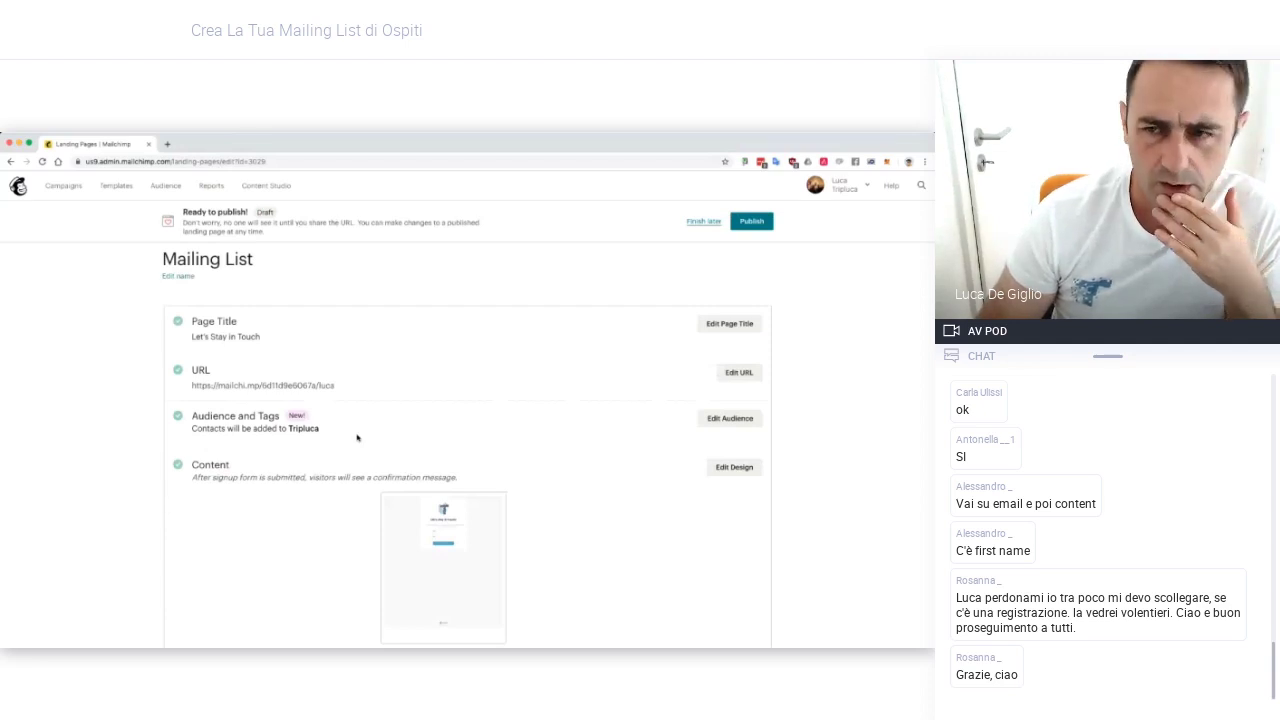
Enable Track with Mailchimp in the landing page's tracking settings, leave Facebook Pixel and Google Analytics tracking off, and save
scroll(357, 437, down, 2)
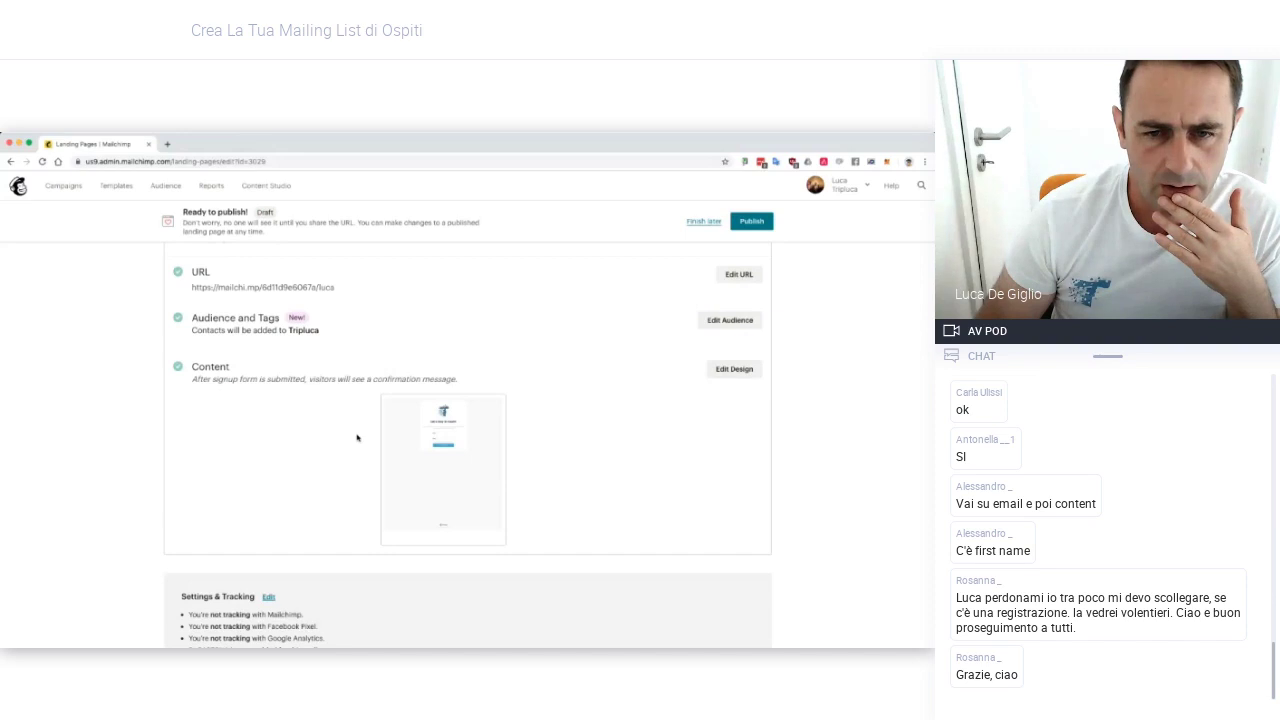
scroll(357, 437, down, 1)
scroll(357, 437, up, 3)
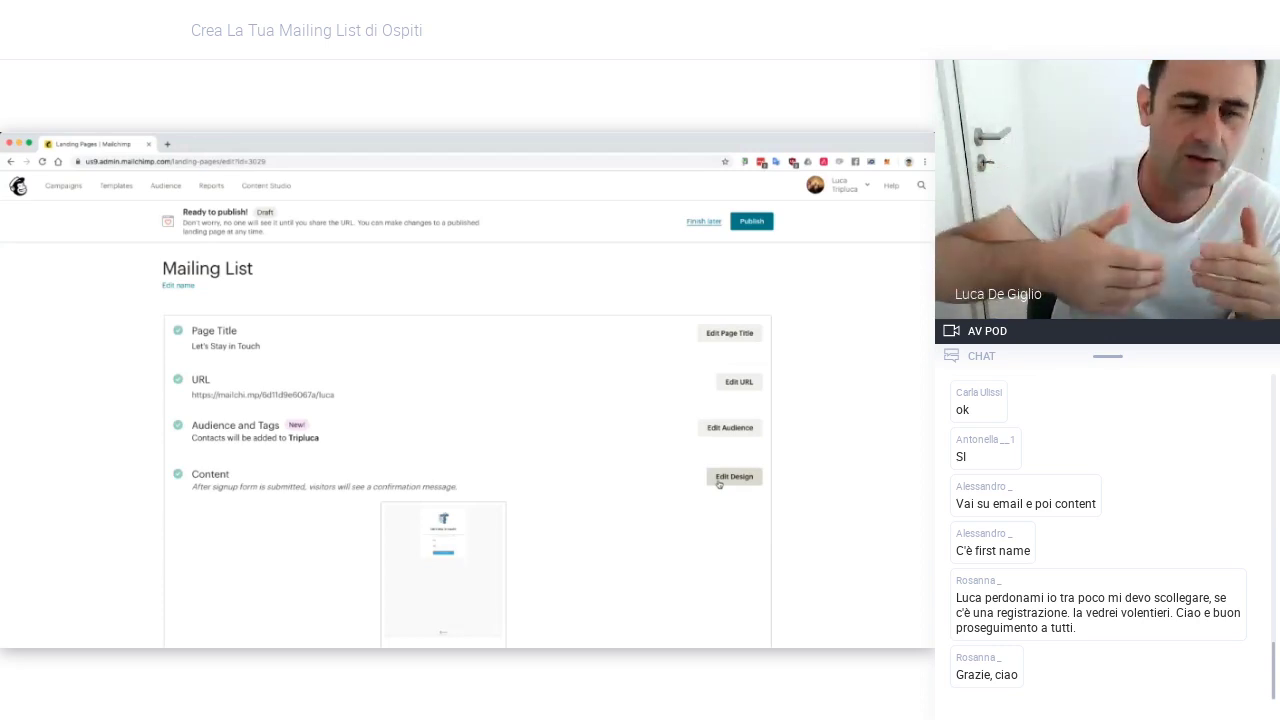
scroll(718, 484, down, 1)
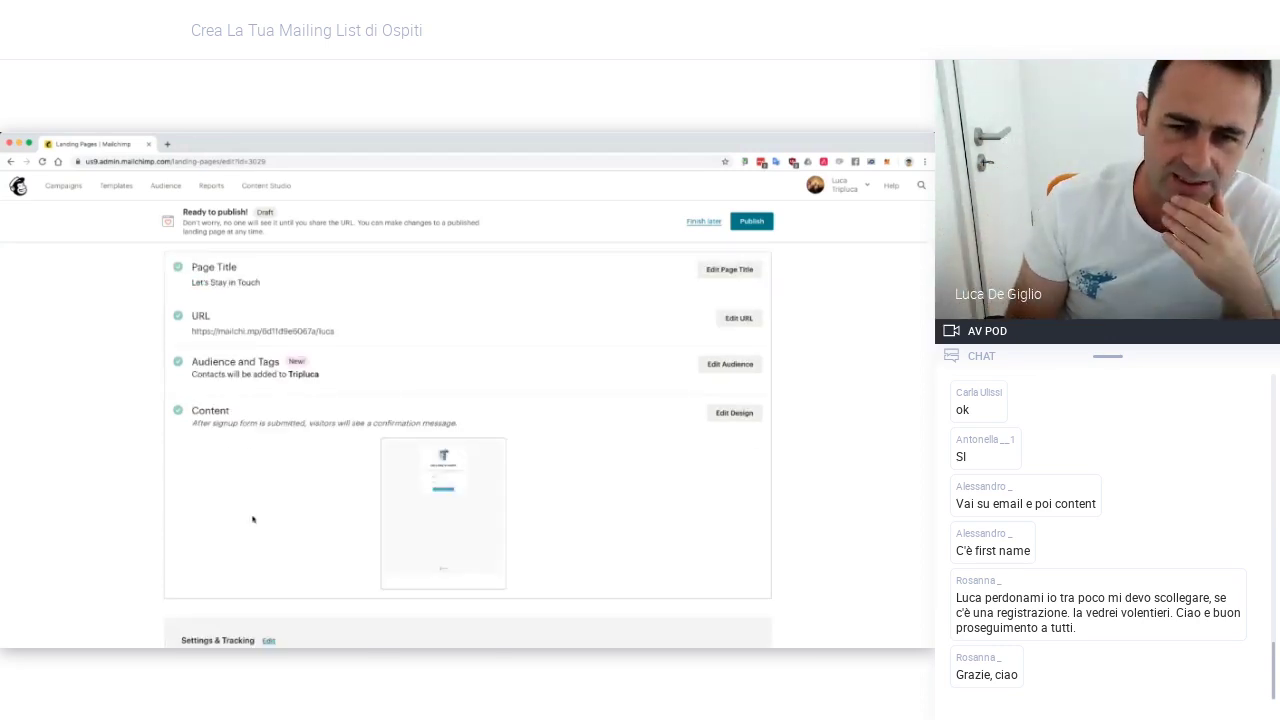
scroll(252, 519, down, 1)
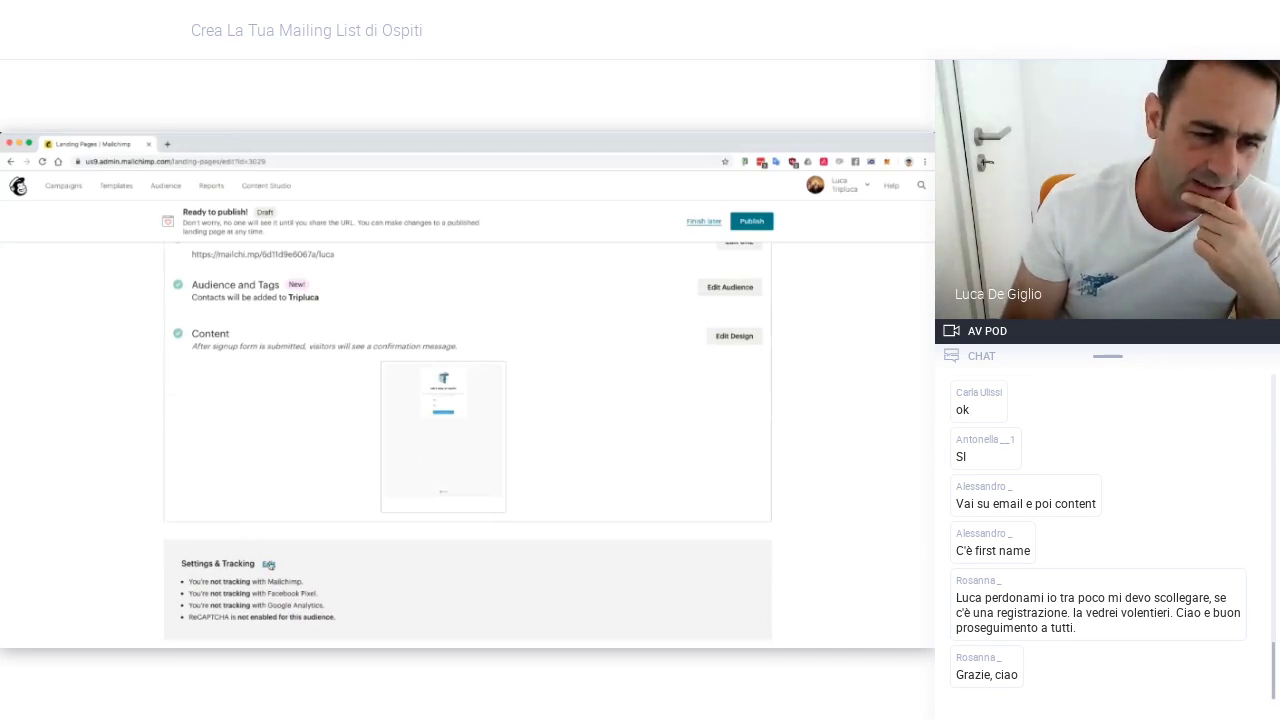
click(268, 565)
scroll(155, 447, down, 3)
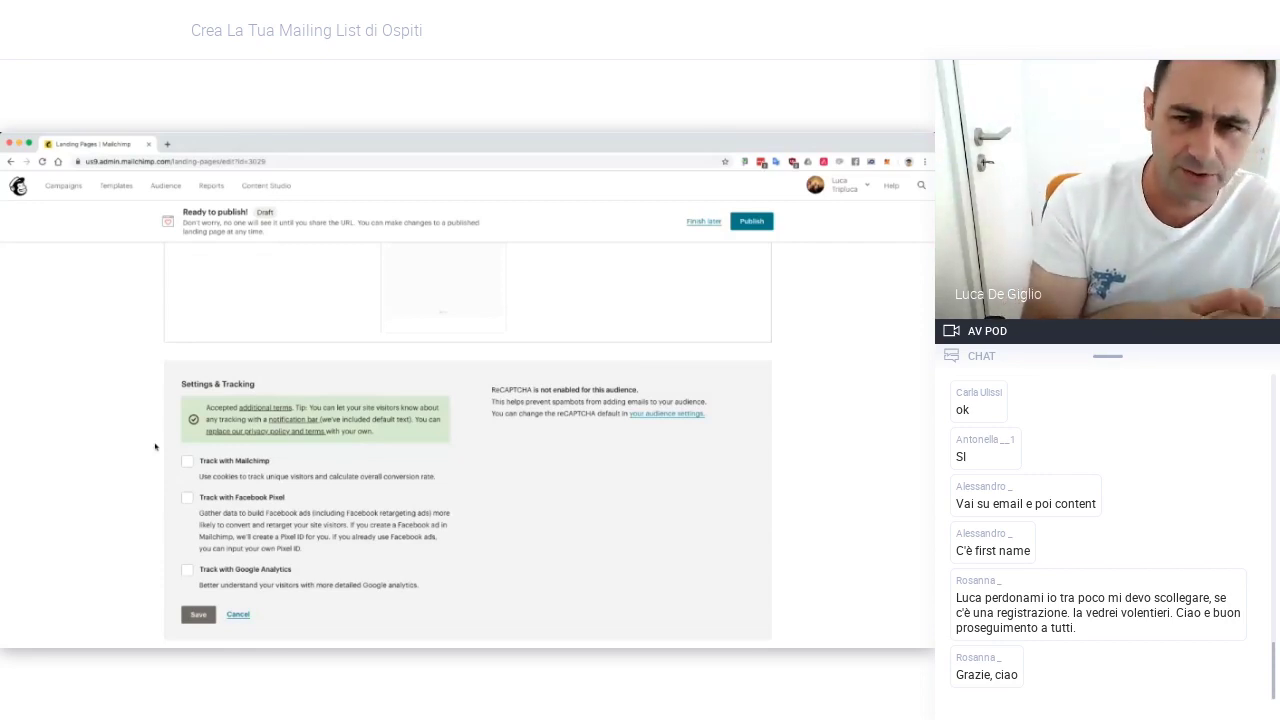
click(187, 461)
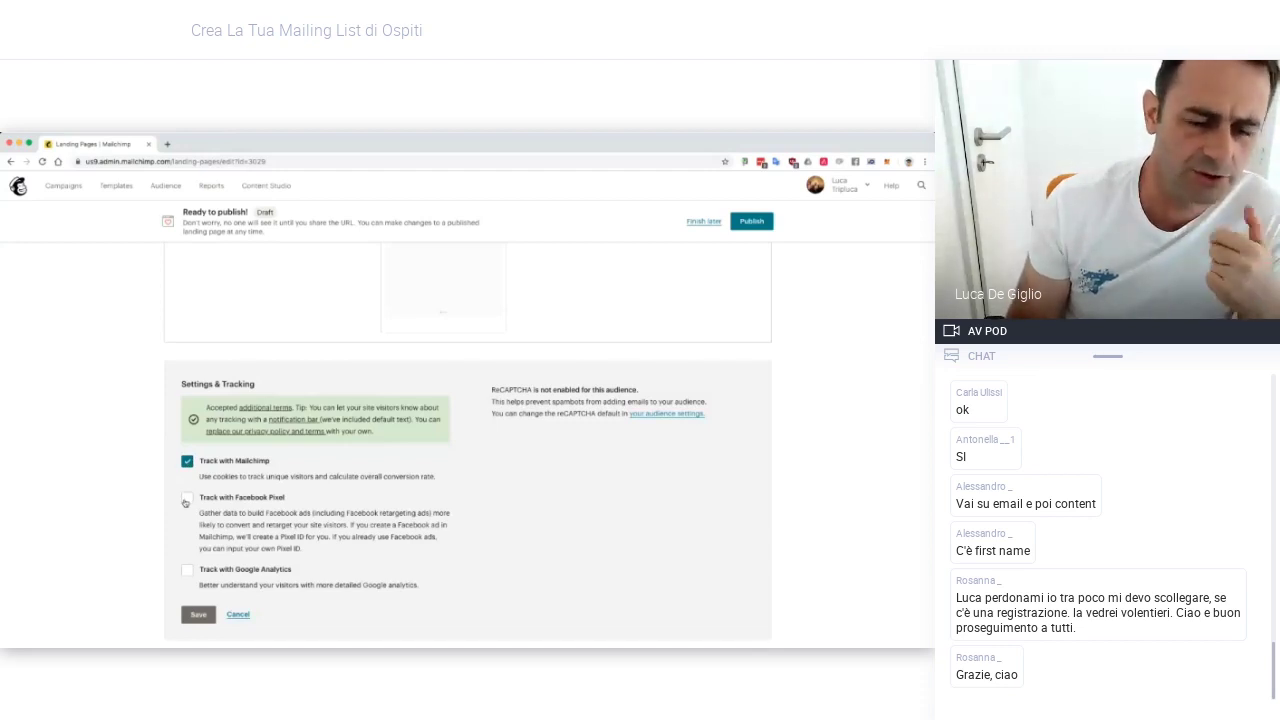
click(186, 498)
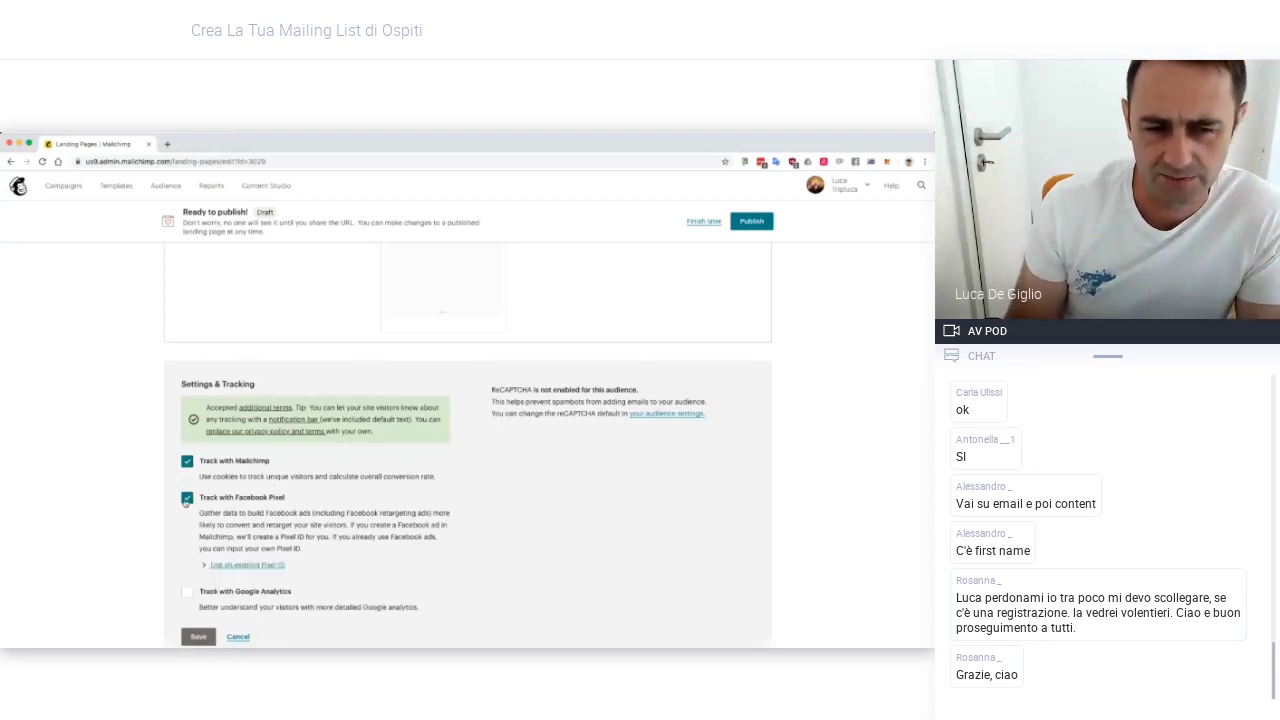
click(185, 499)
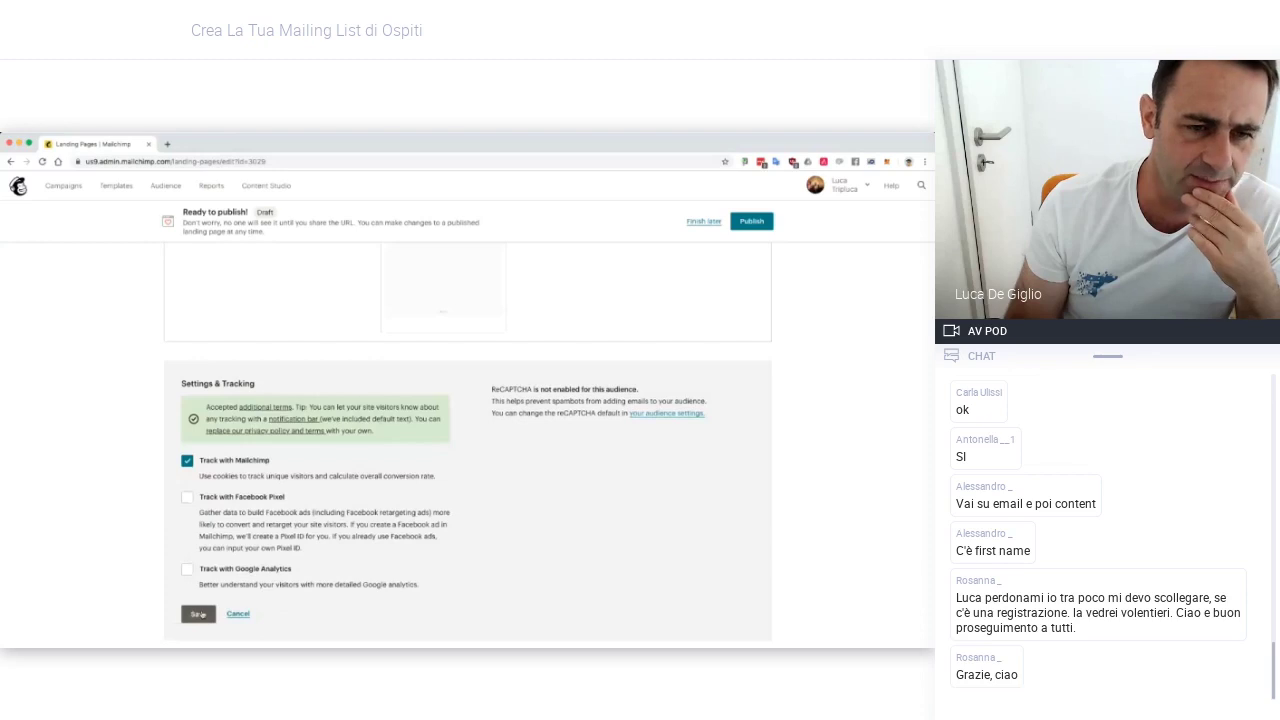
click(199, 615)
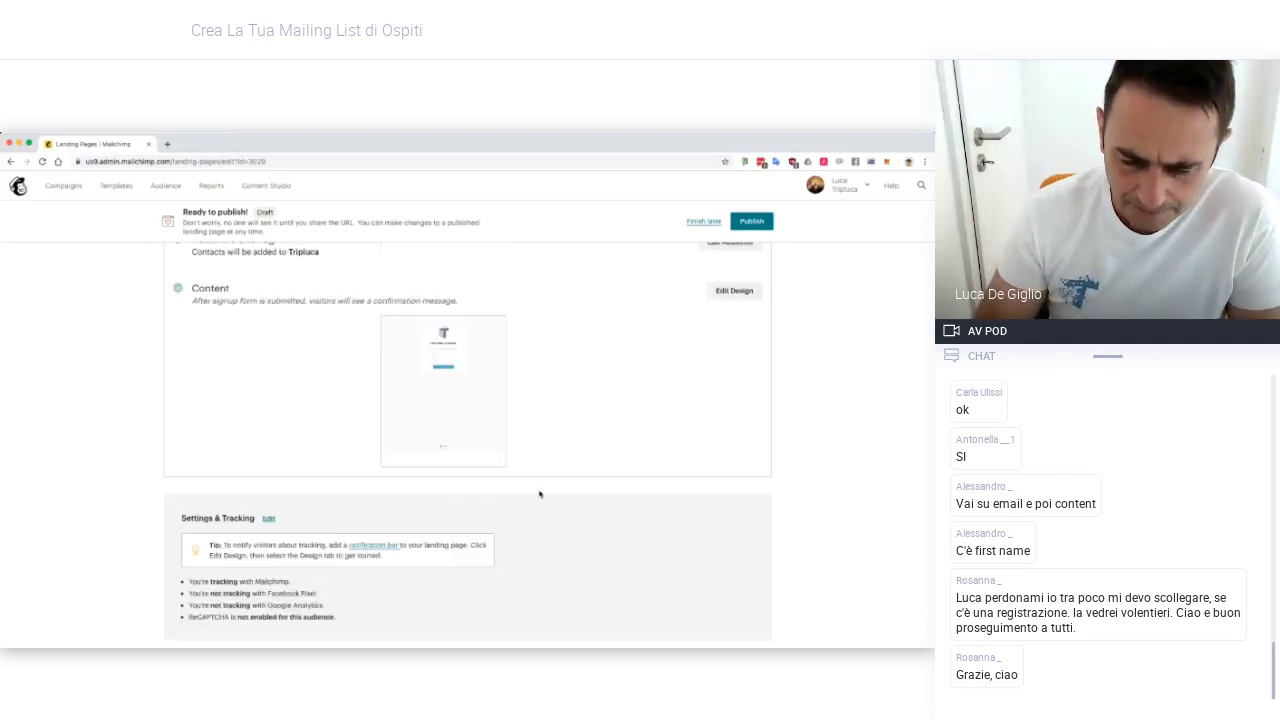
Check the completed landing page checklist and publish the Mailing List page
scroll(539, 494, up, 3)
scroll(539, 494, down, 3)
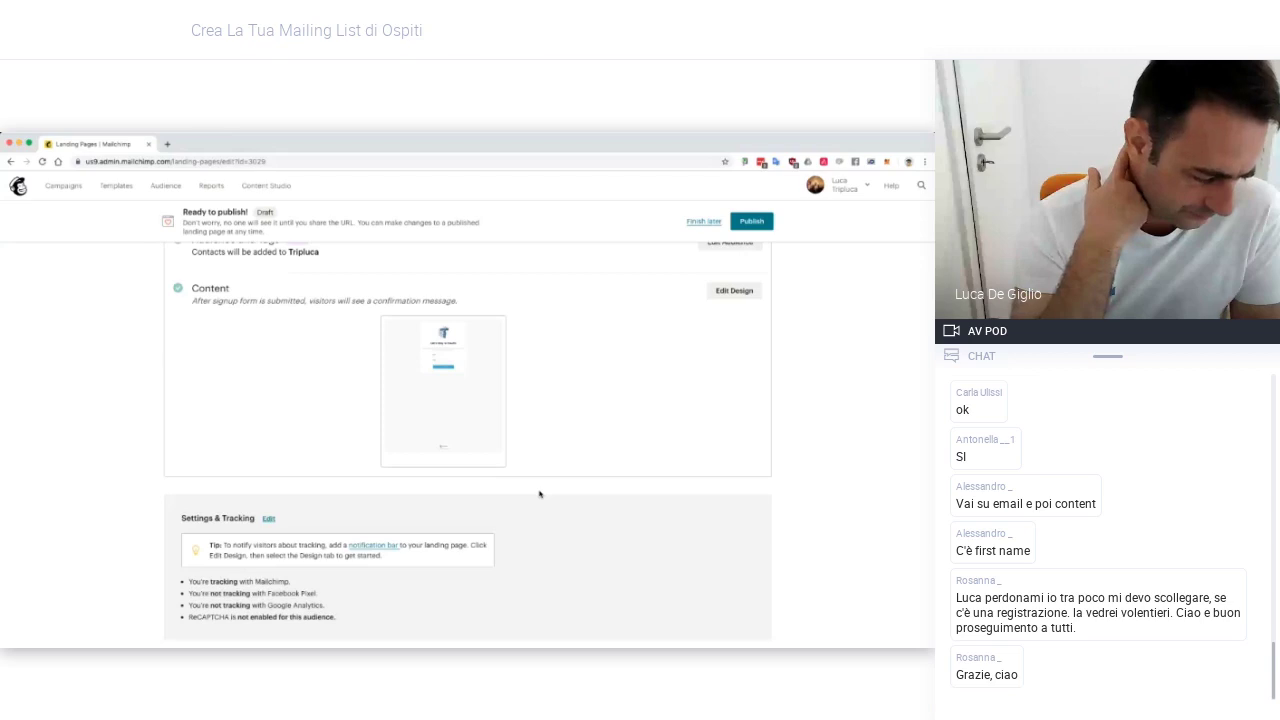
scroll(706, 451, up, 4)
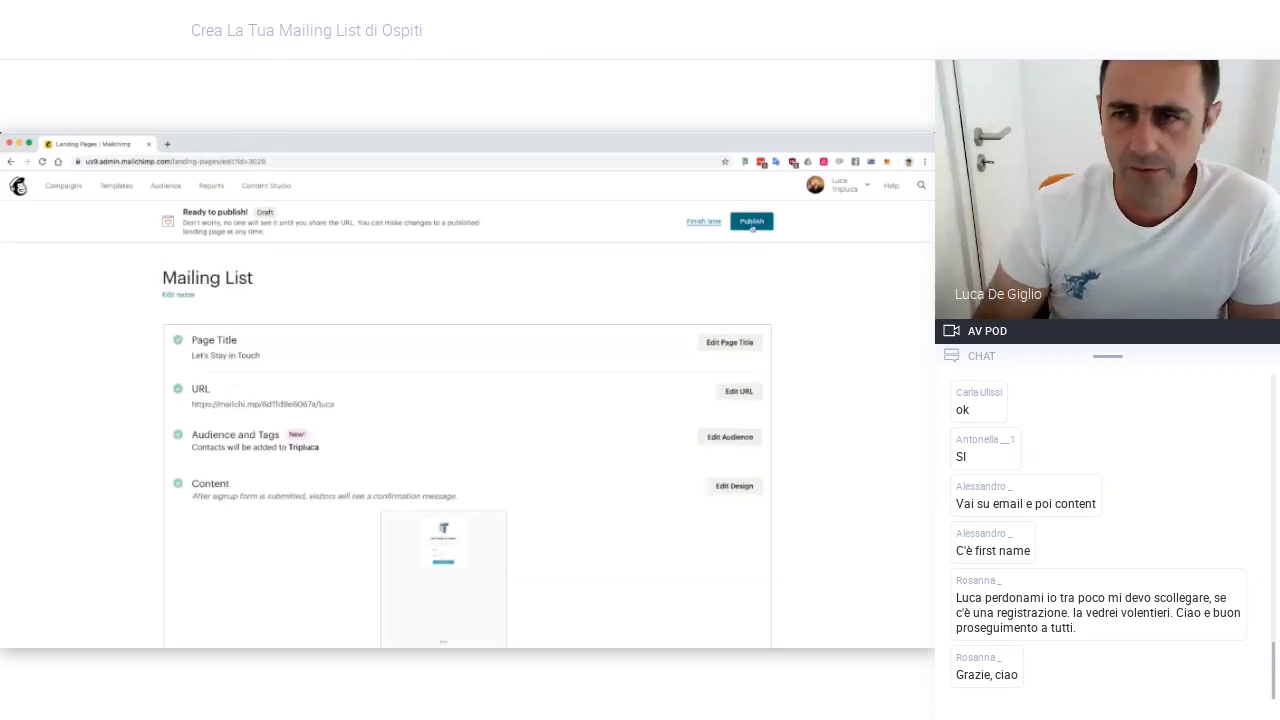
click(751, 222)
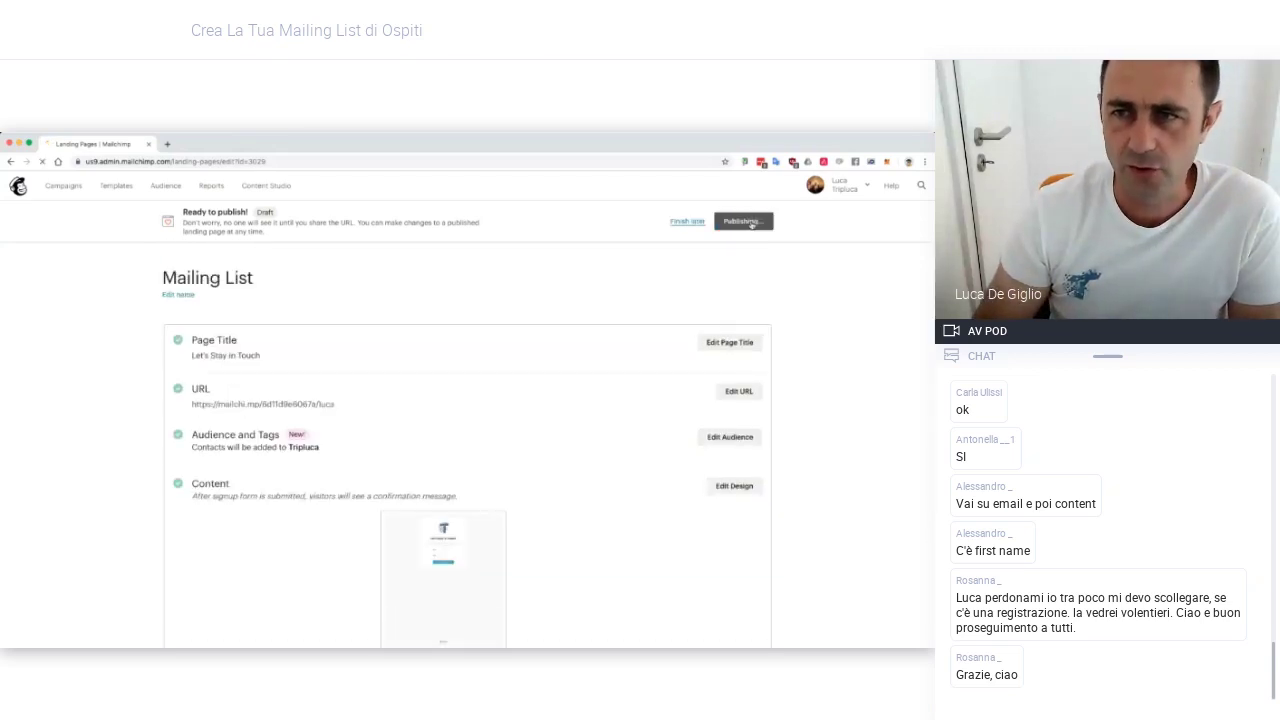
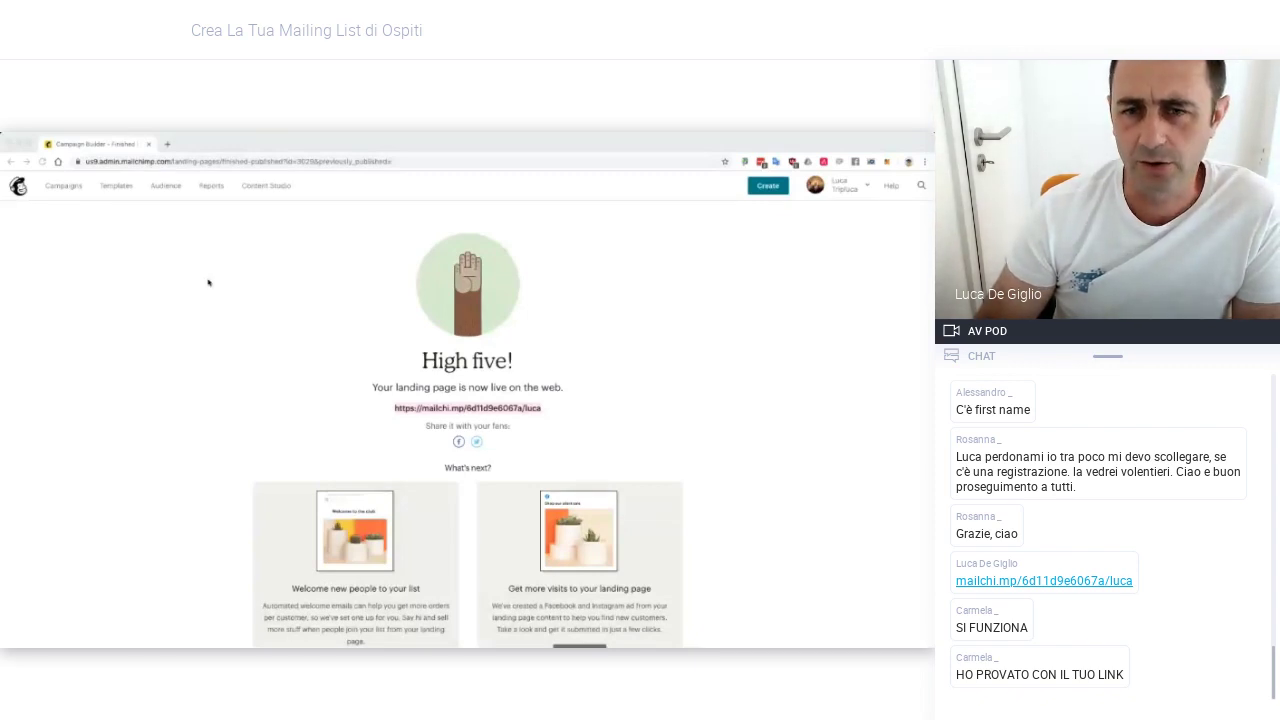
click(782, 190)
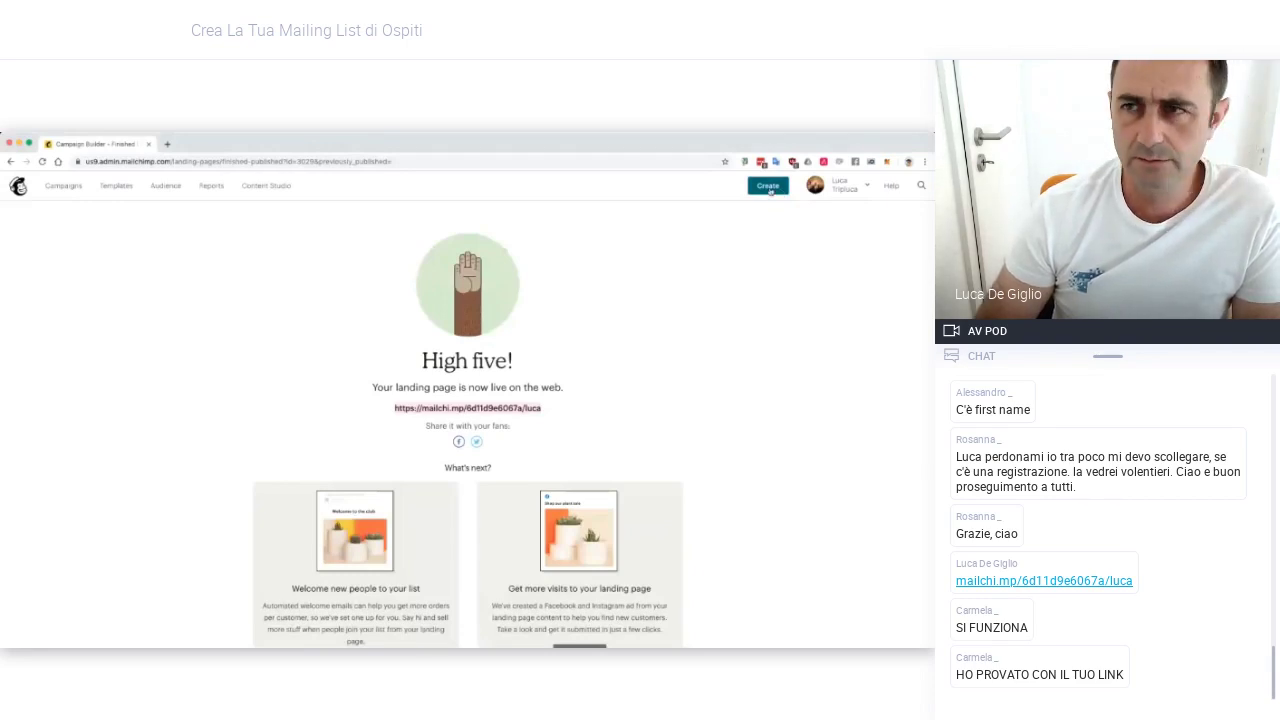
click(769, 190)
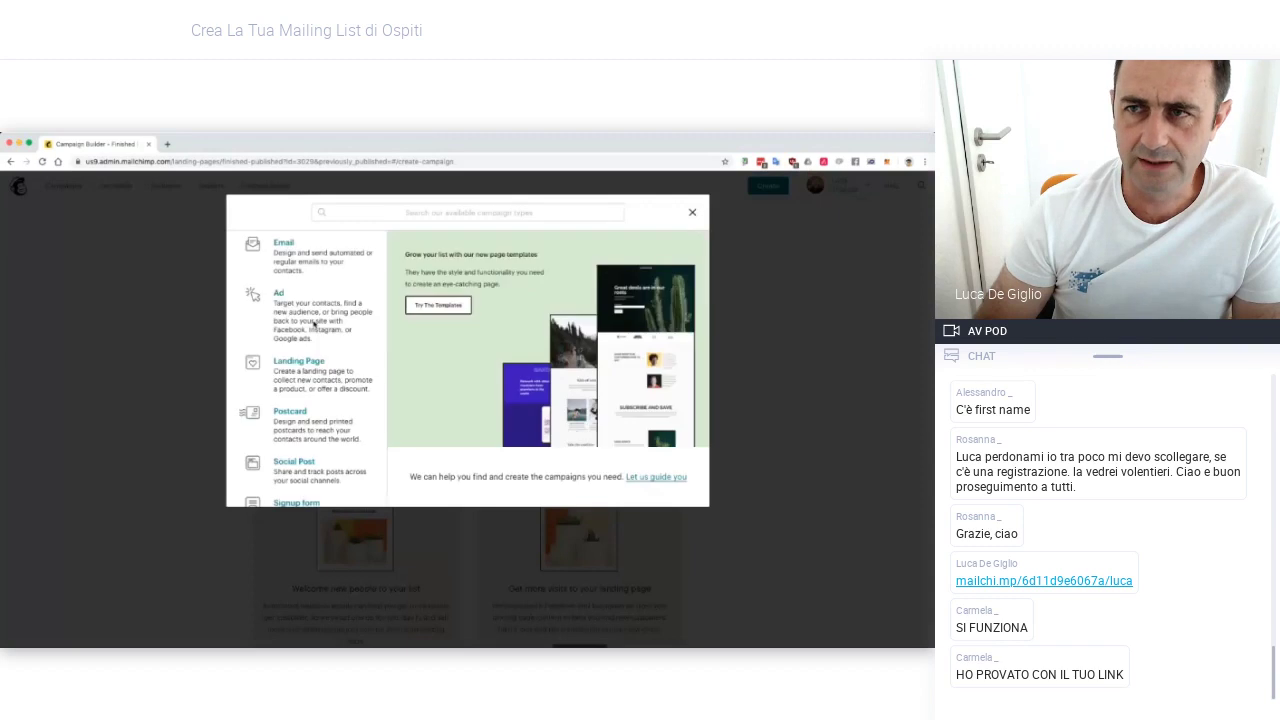
scroll(366, 344, down, 1)
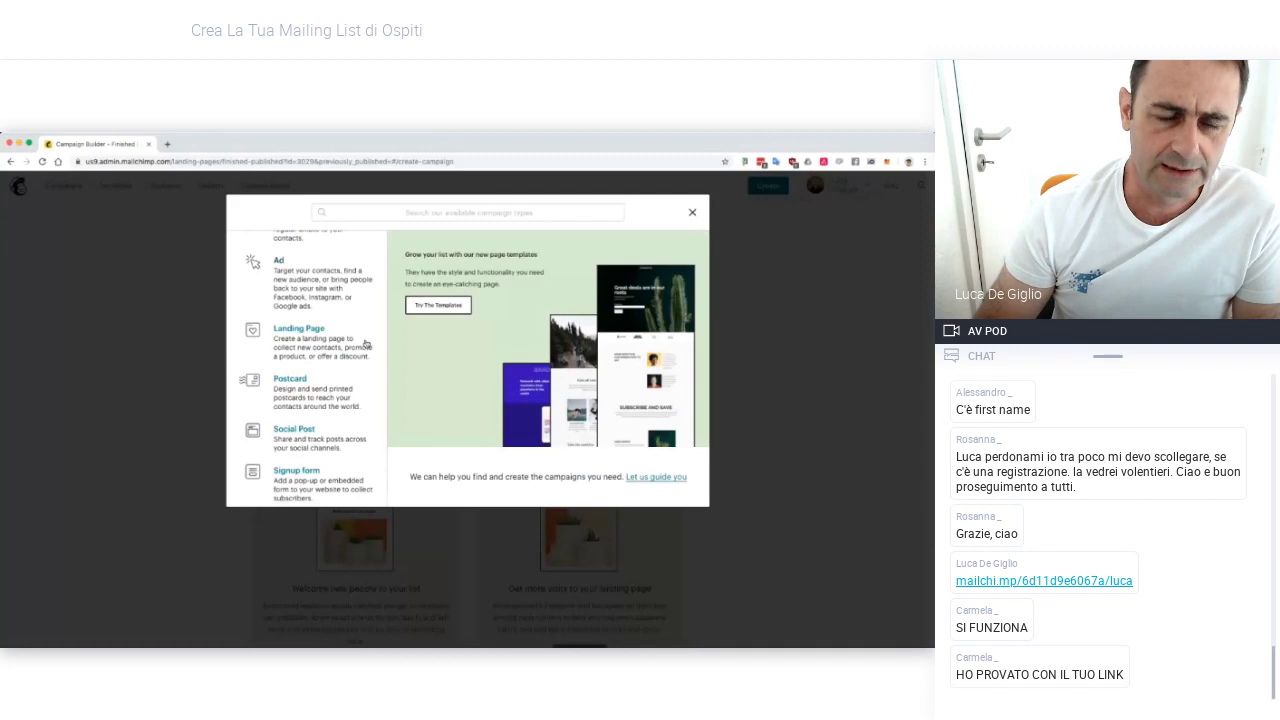
click(318, 391)
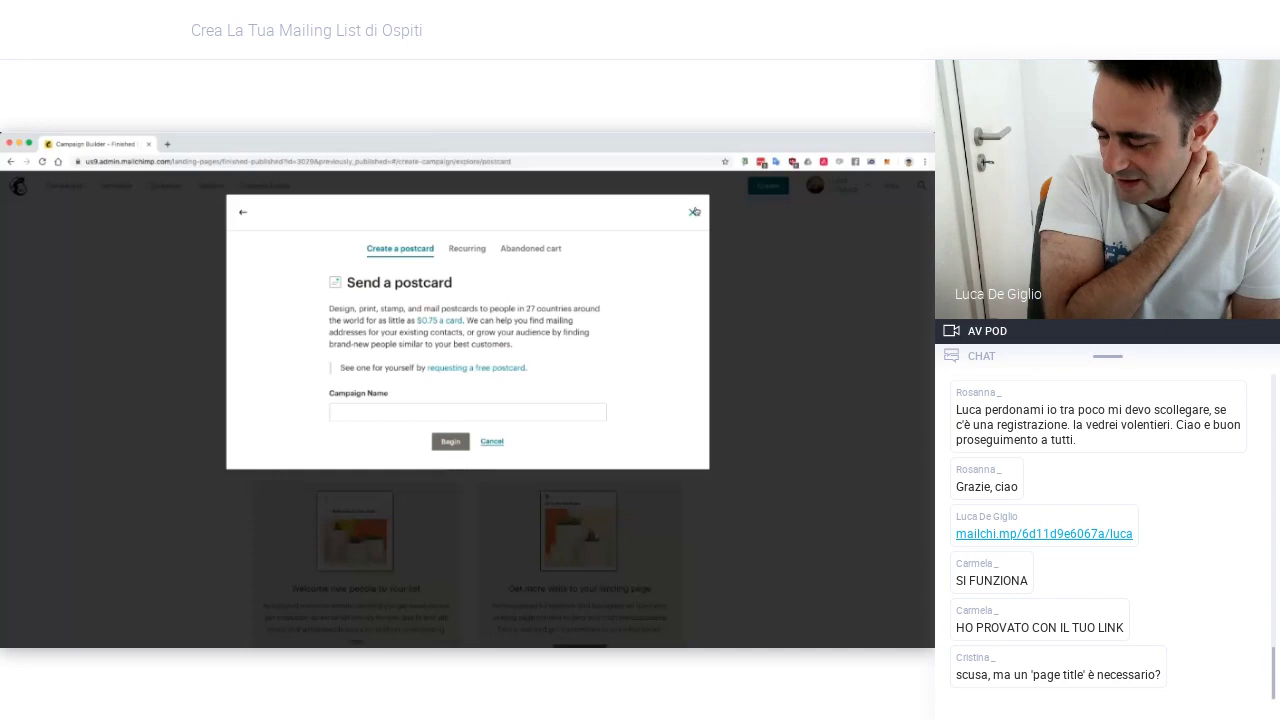
click(694, 212)
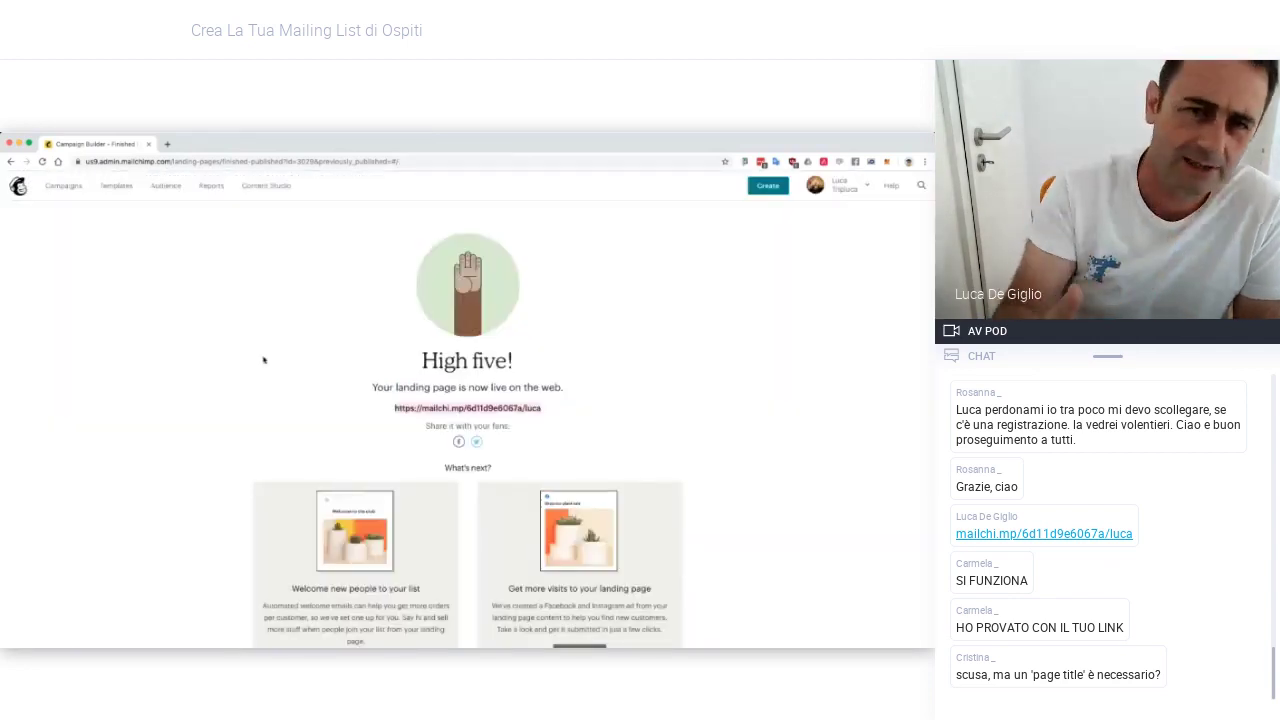
click(769, 188)
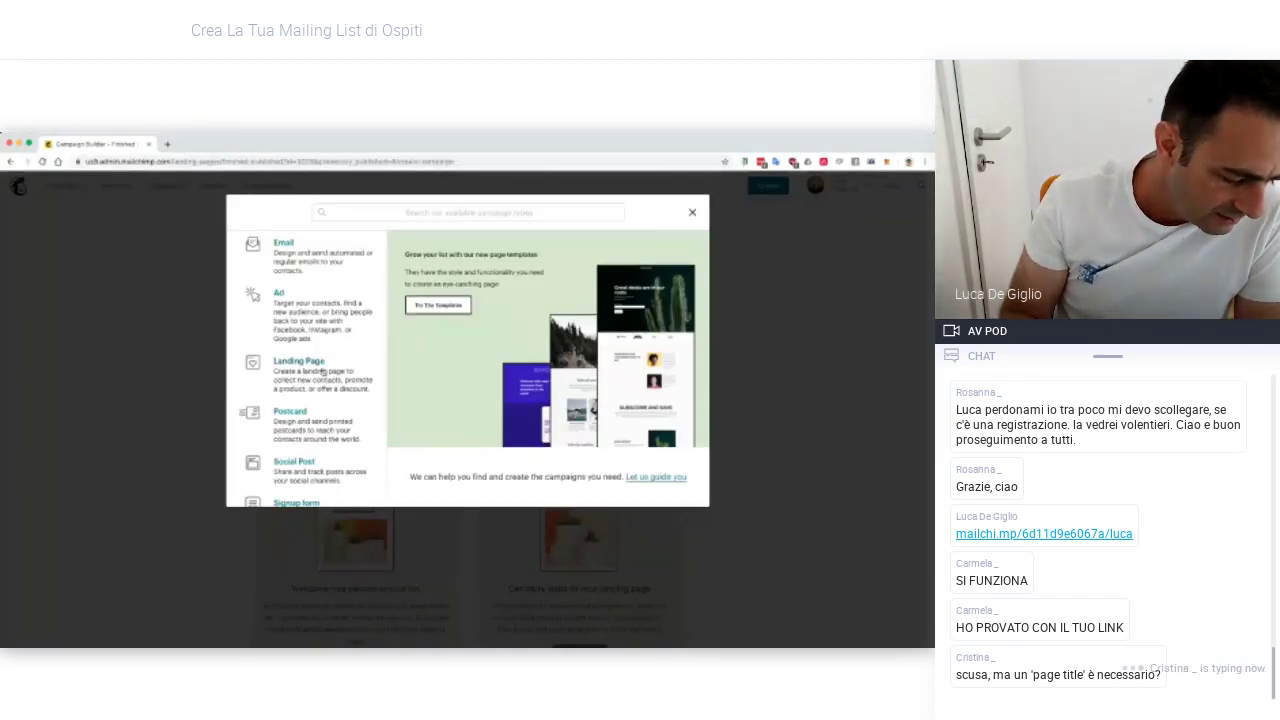
scroll(322, 372, down, 2)
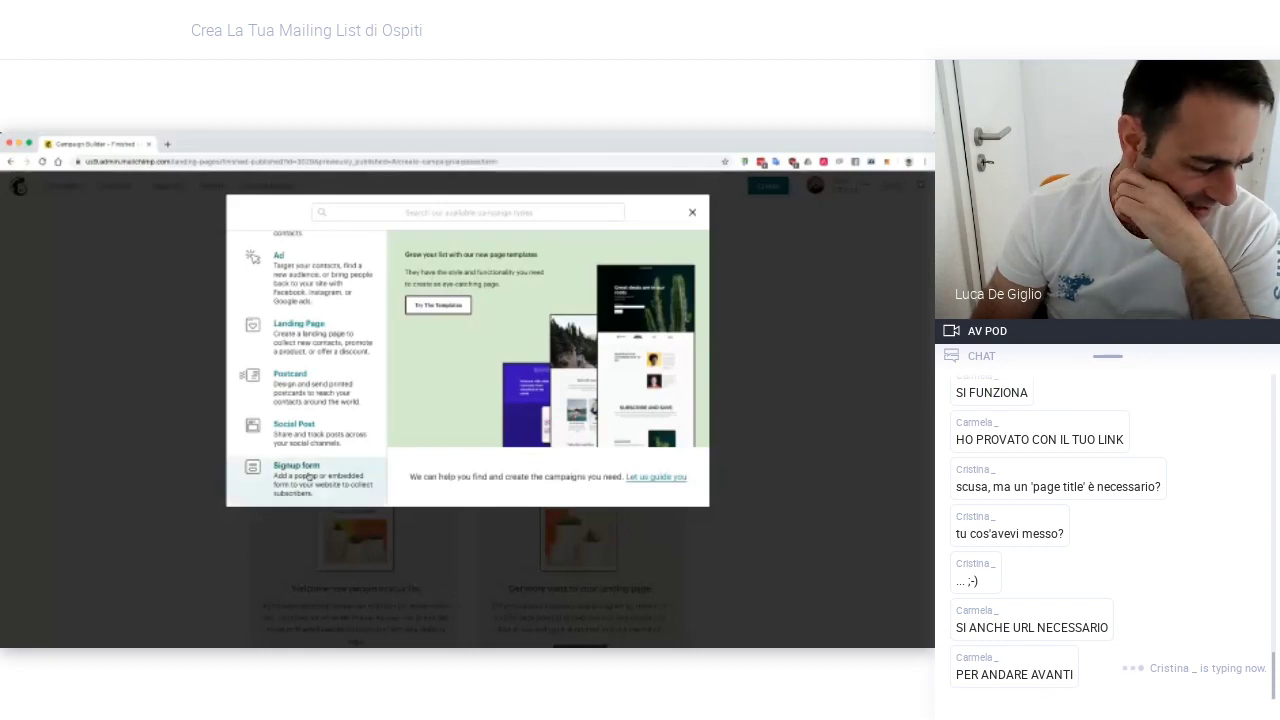
click(309, 477)
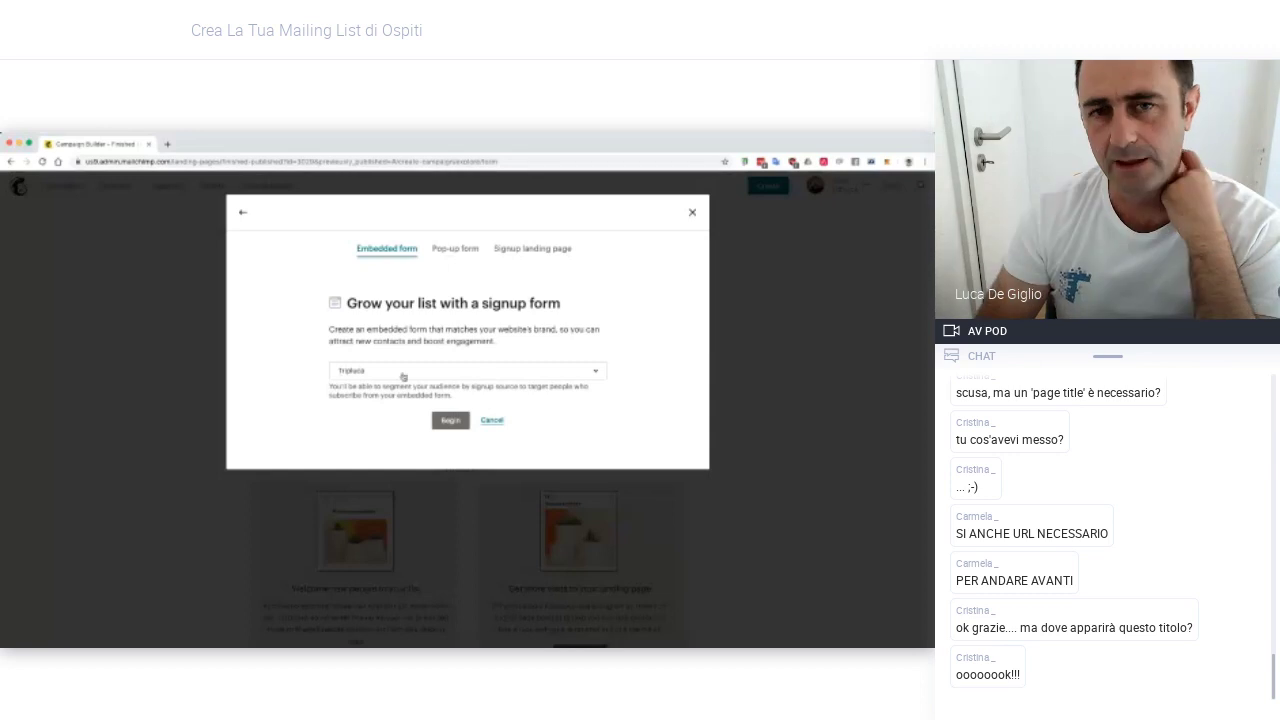
click(691, 213)
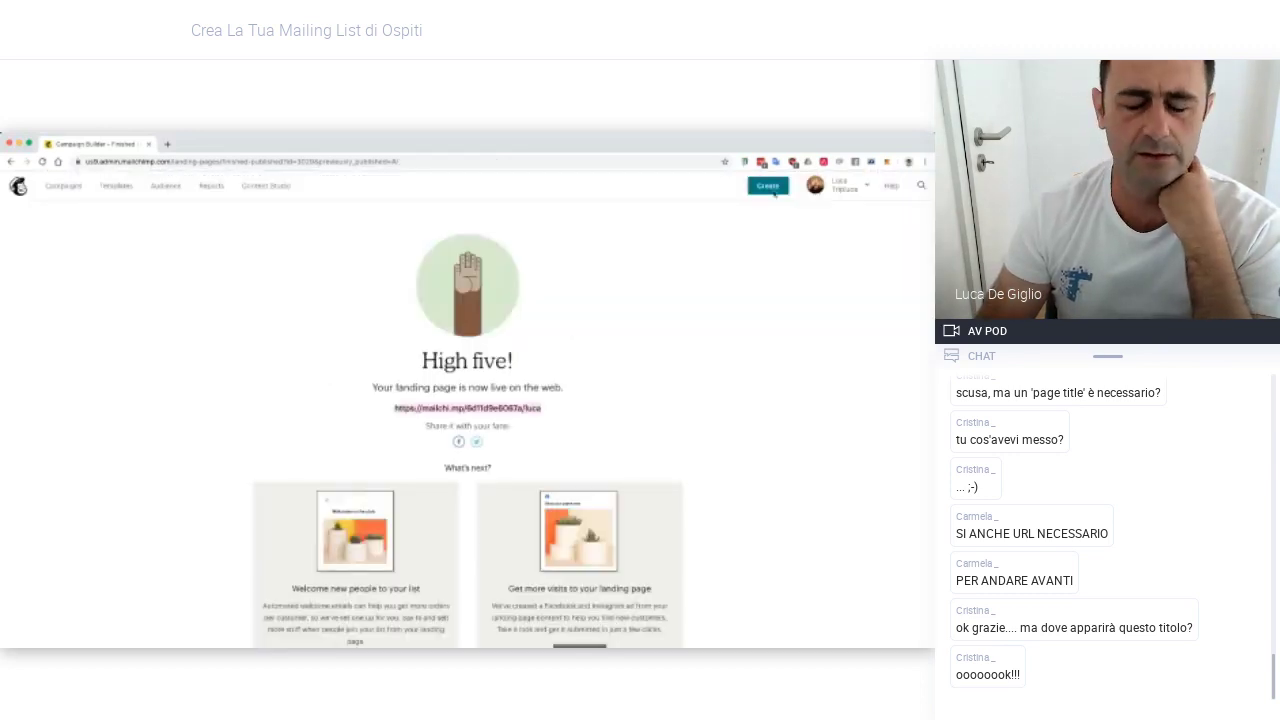
Begin a new embedded signup form for the Tripluca audience
click(769, 187)
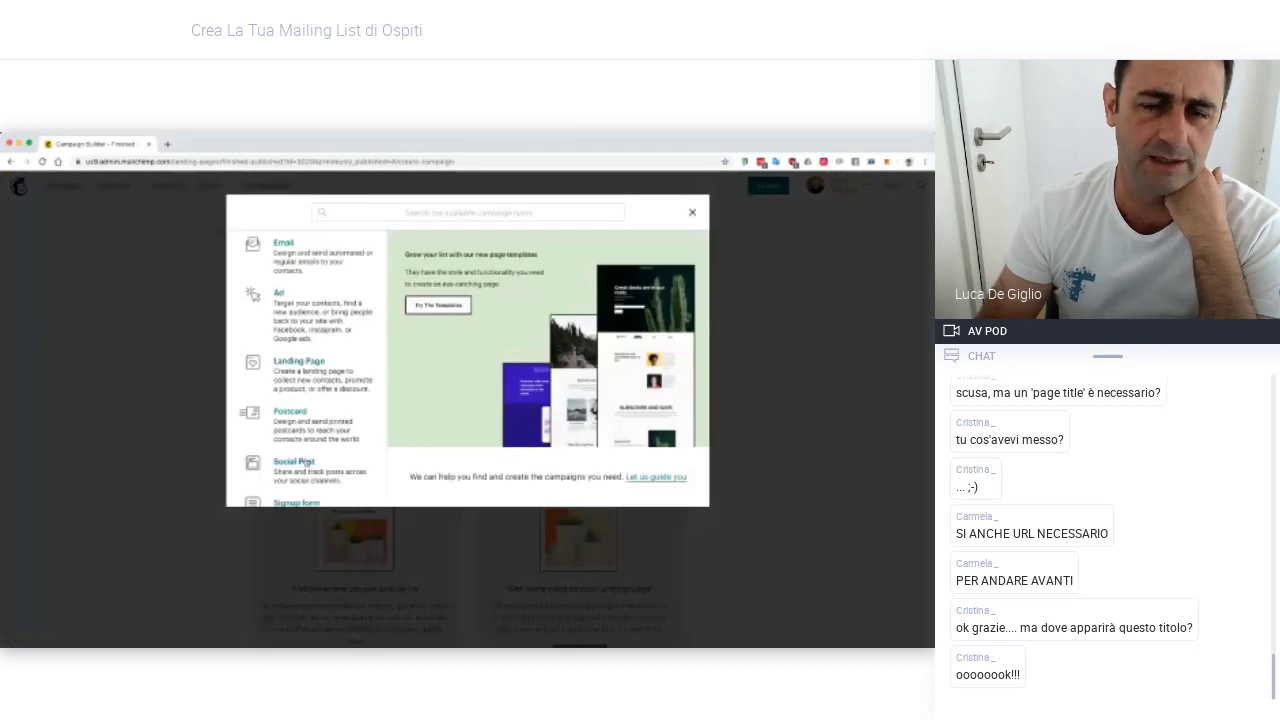
scroll(305, 463, down, 1)
click(289, 469)
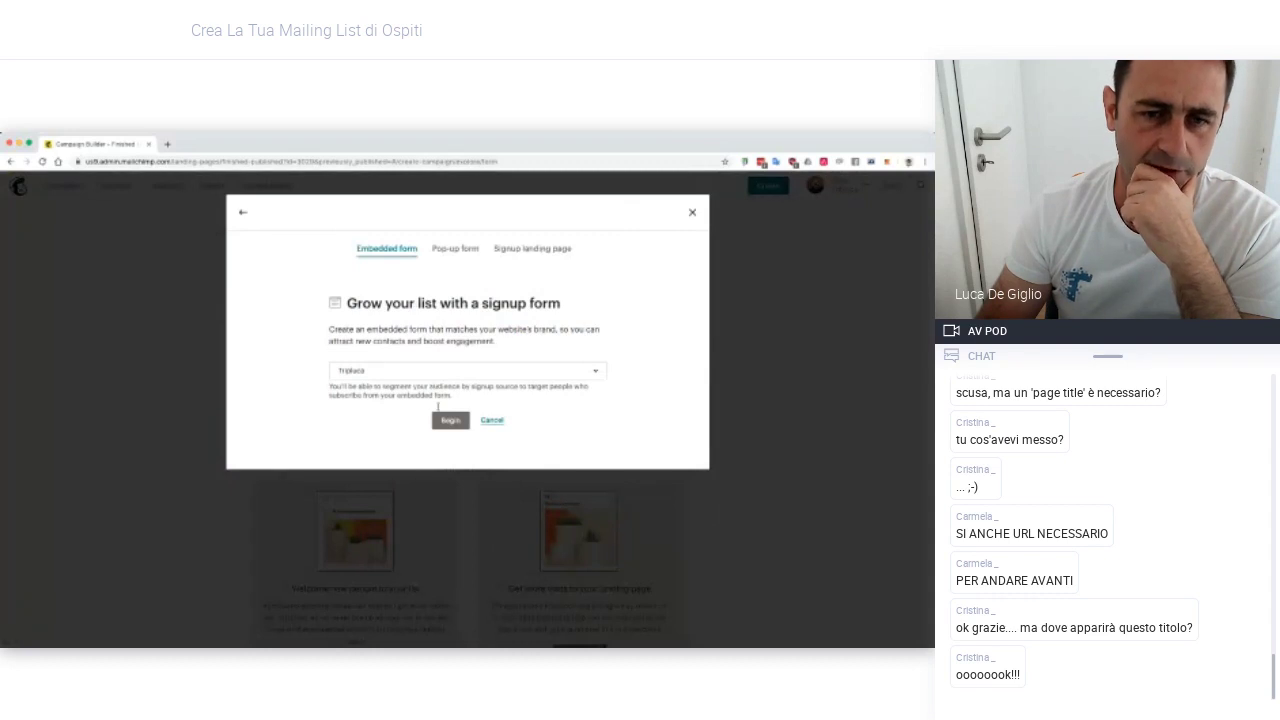
click(437, 374)
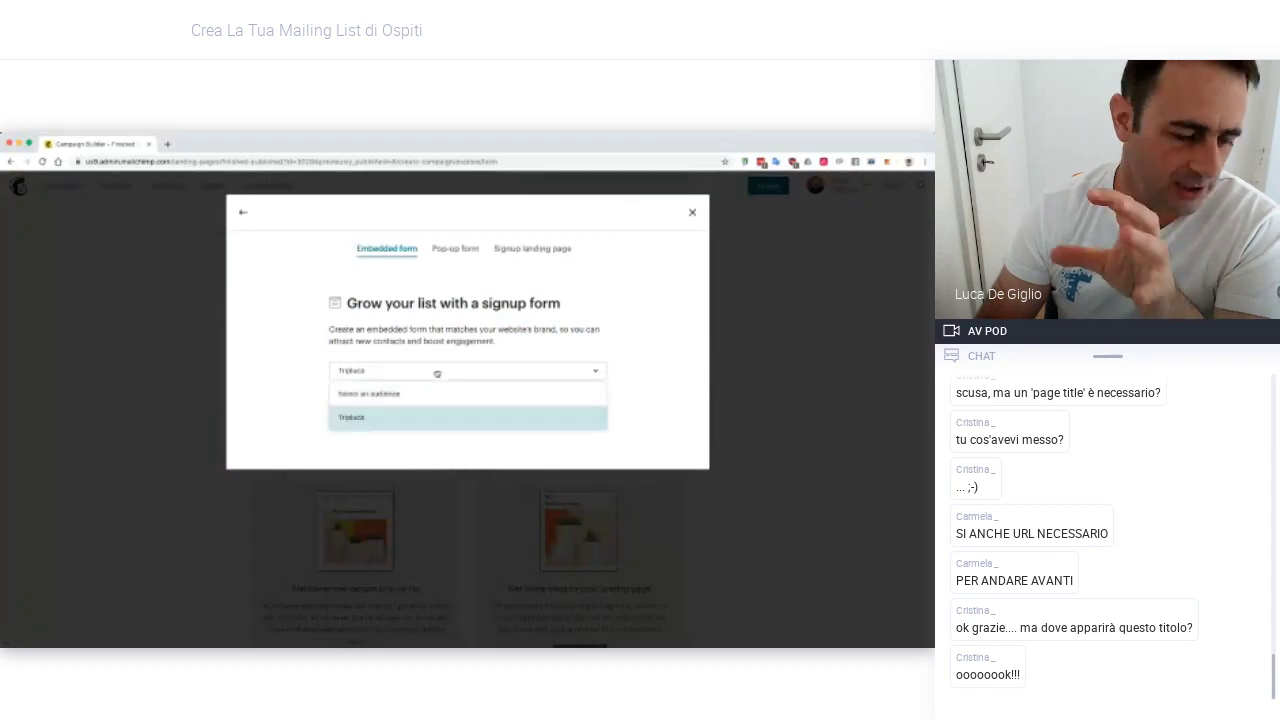
click(440, 417)
click(446, 421)
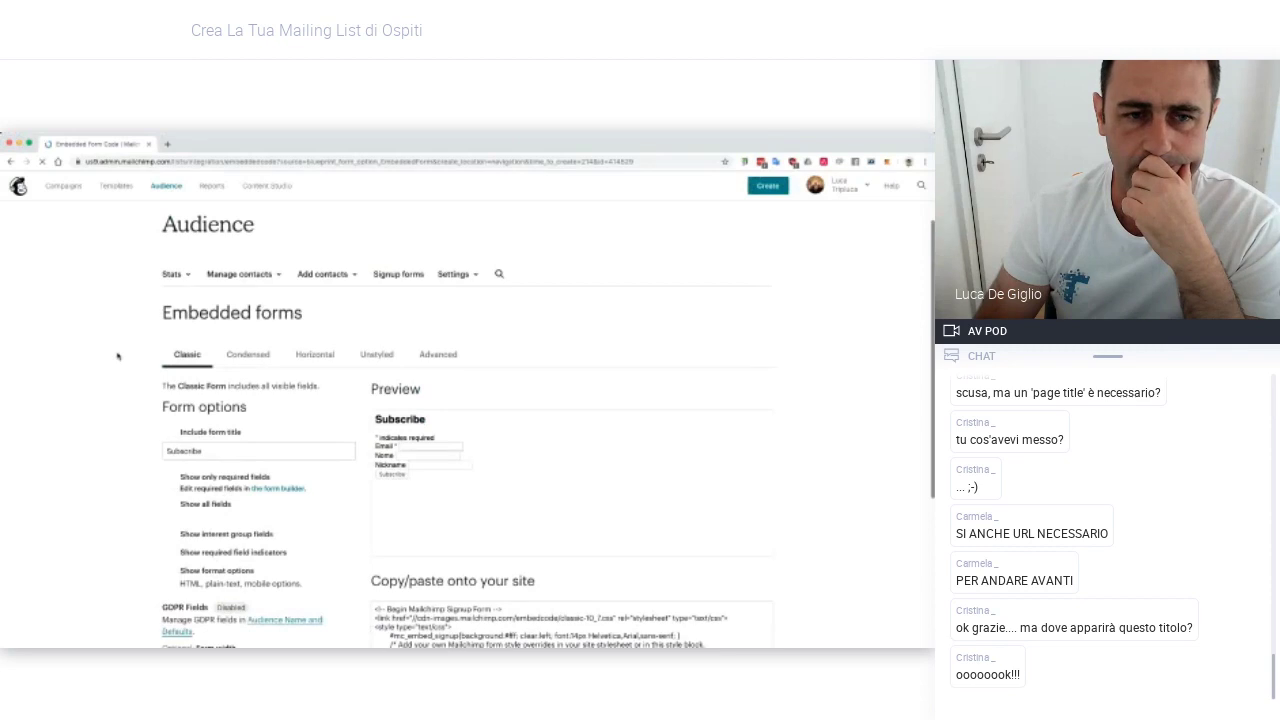
Review the Classic embedded form's options and preview, and open the Audience Name and Defaults settings for managing GDPR fields
scroll(117, 356, down, 4)
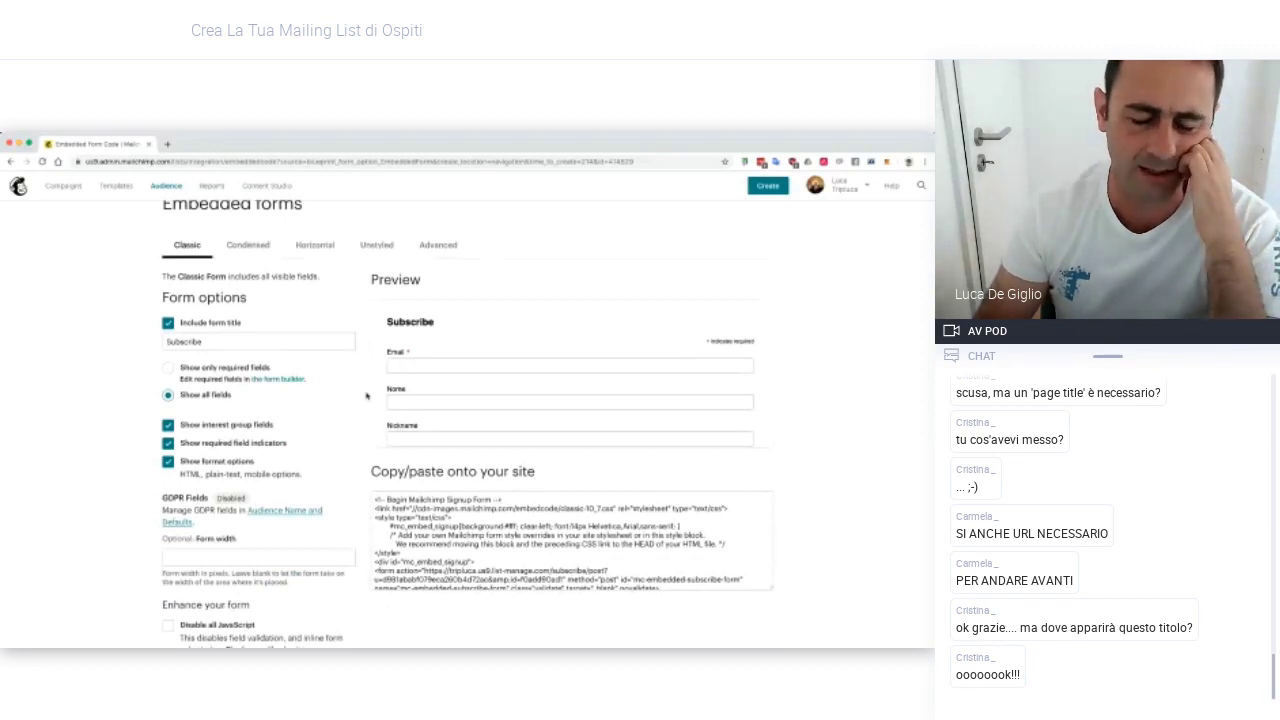
scroll(505, 435, down, 1)
scroll(505, 435, down, 1)
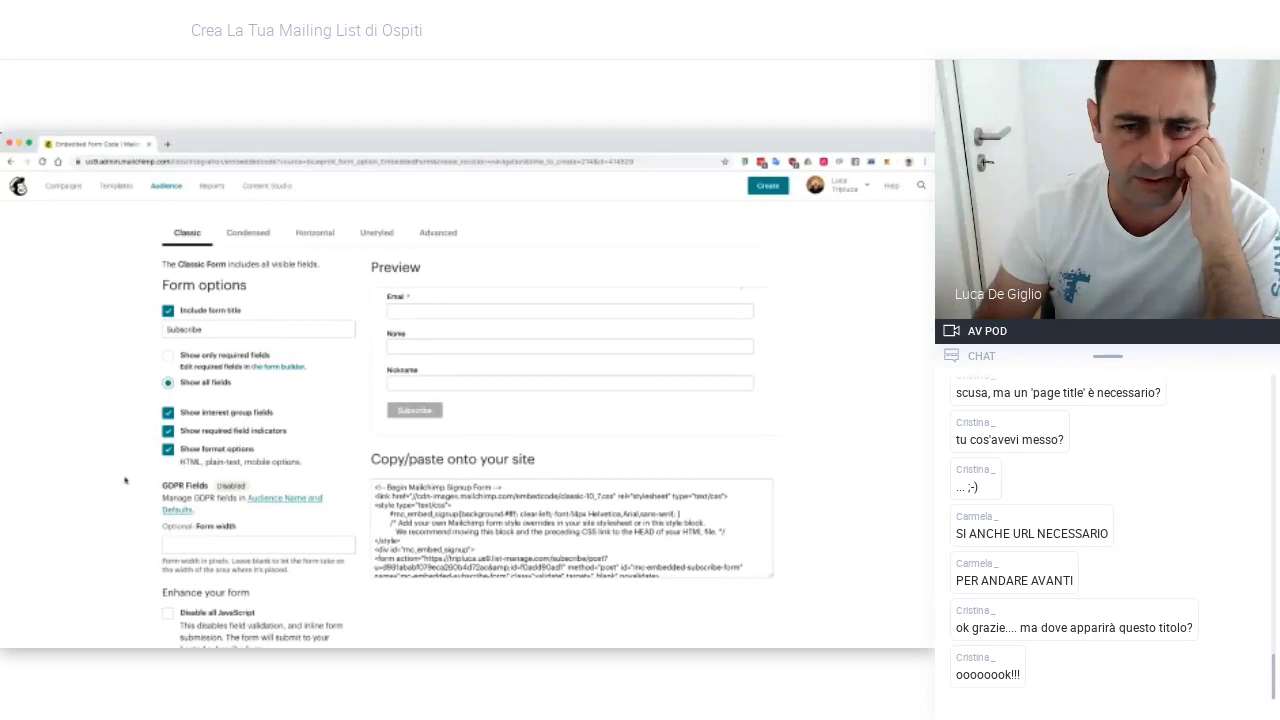
scroll(125, 481, down, 2)
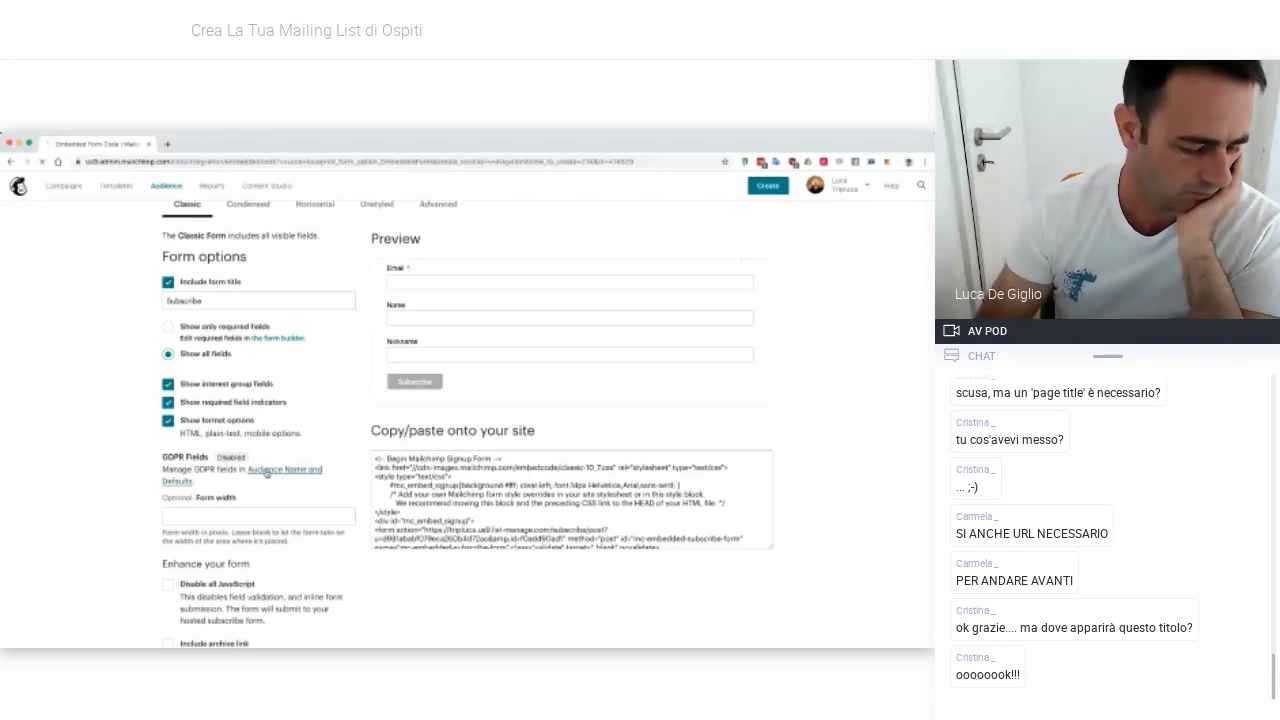
click(266, 473)
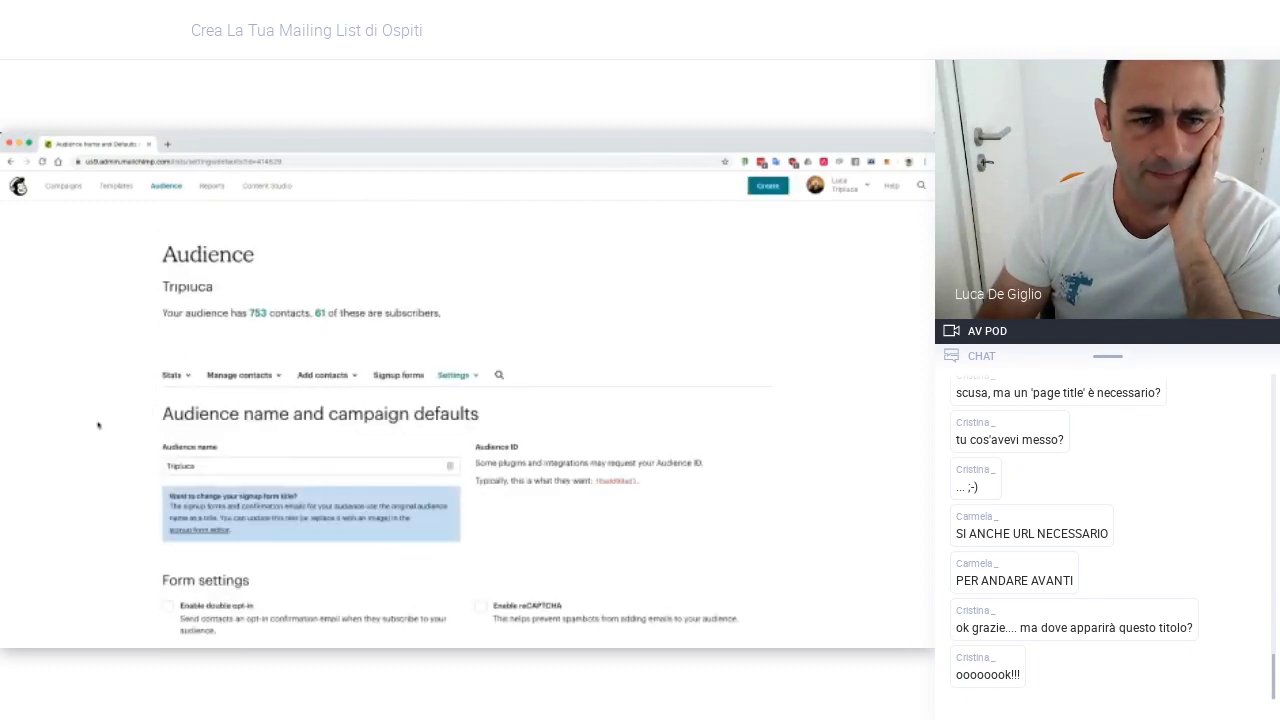
Enable GDPR fields in the Tripluca audience's form settings and save the audience and campaign defaults
scroll(97, 425, down, 3)
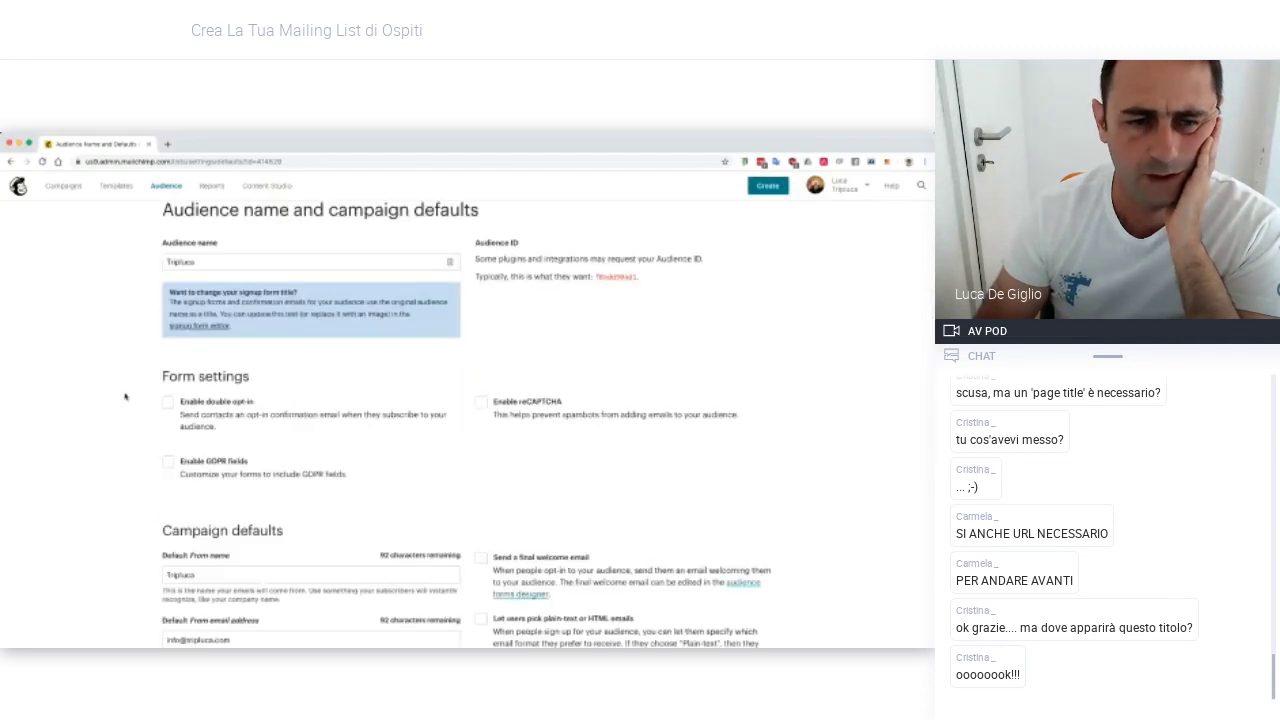
scroll(125, 397, up, 2)
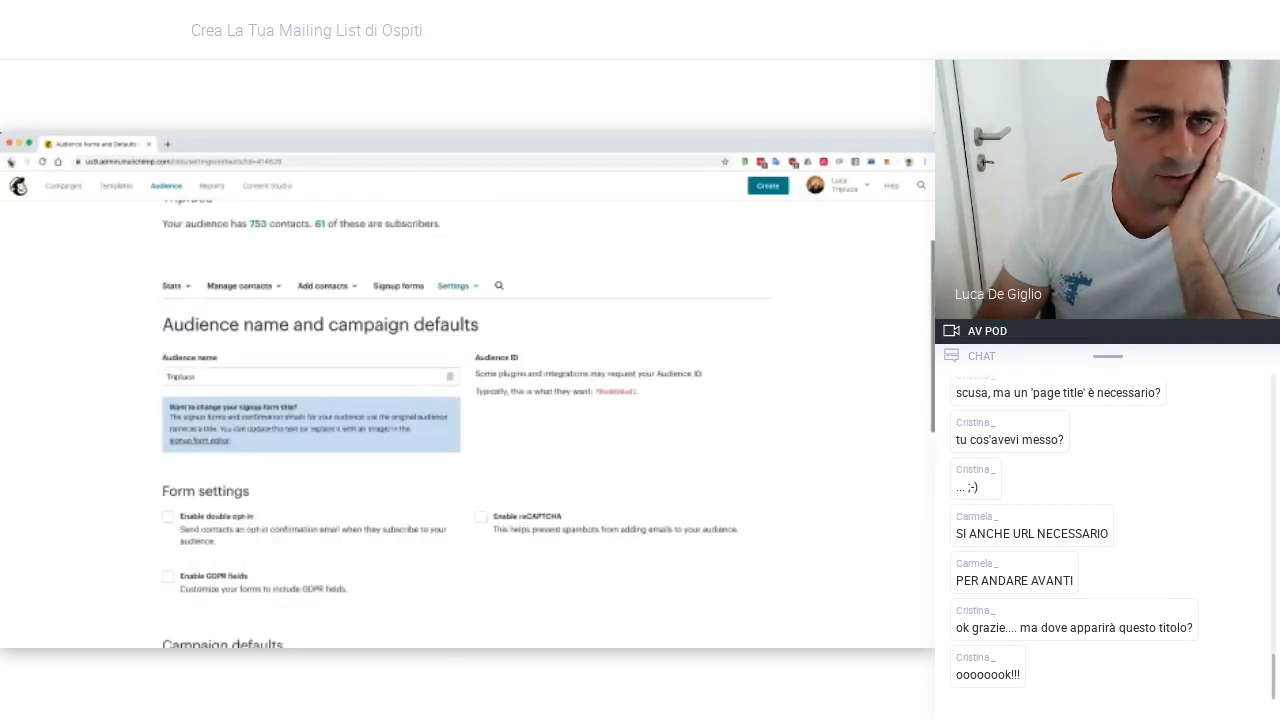
click(10, 161)
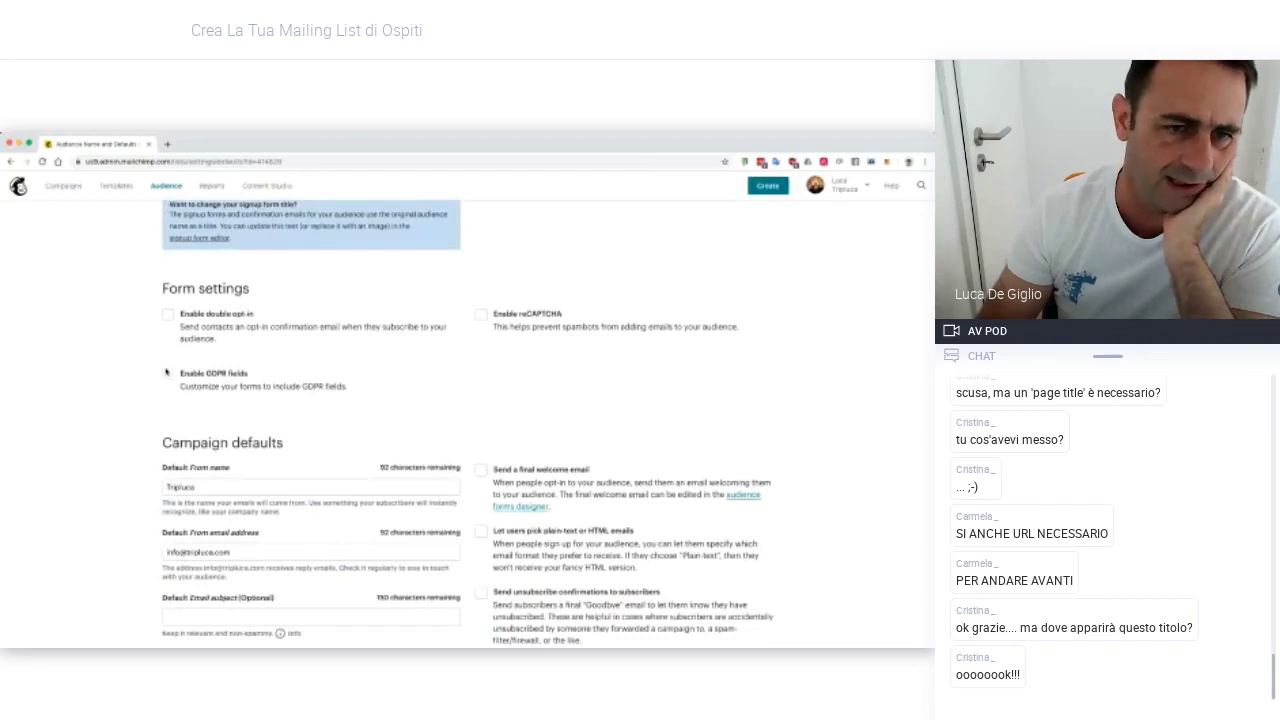
click(167, 374)
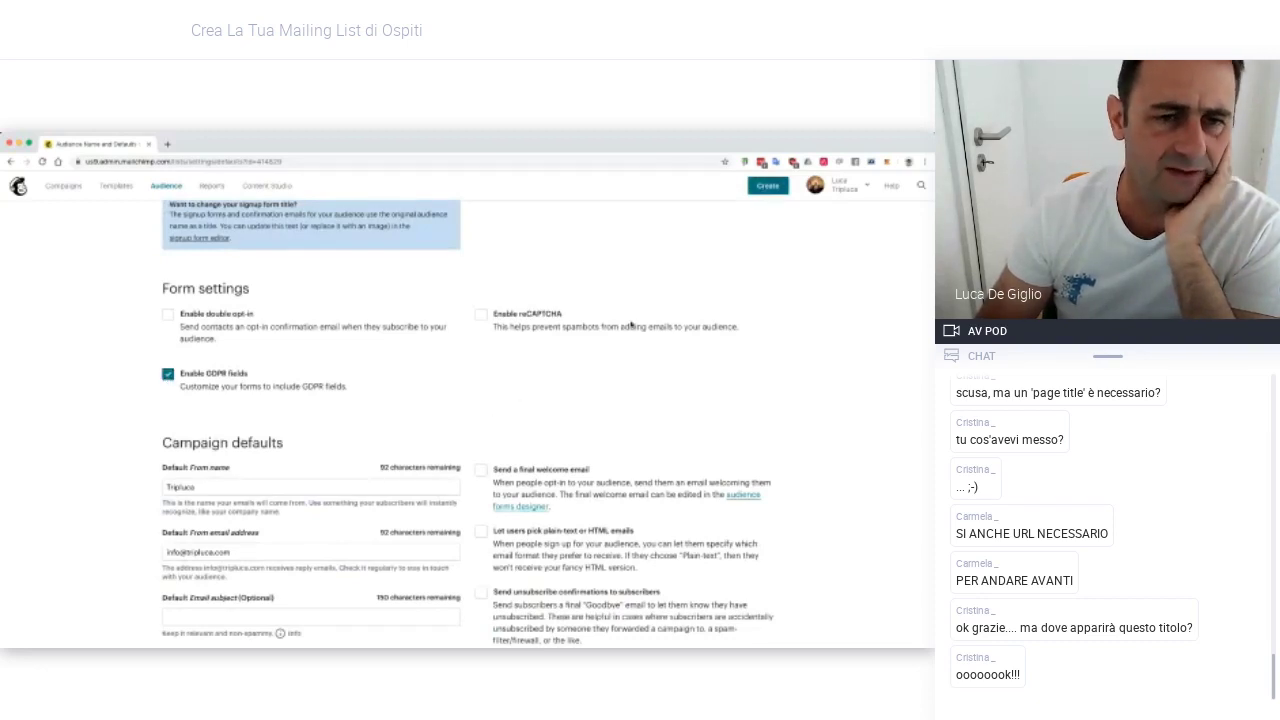
scroll(617, 338, down, 5)
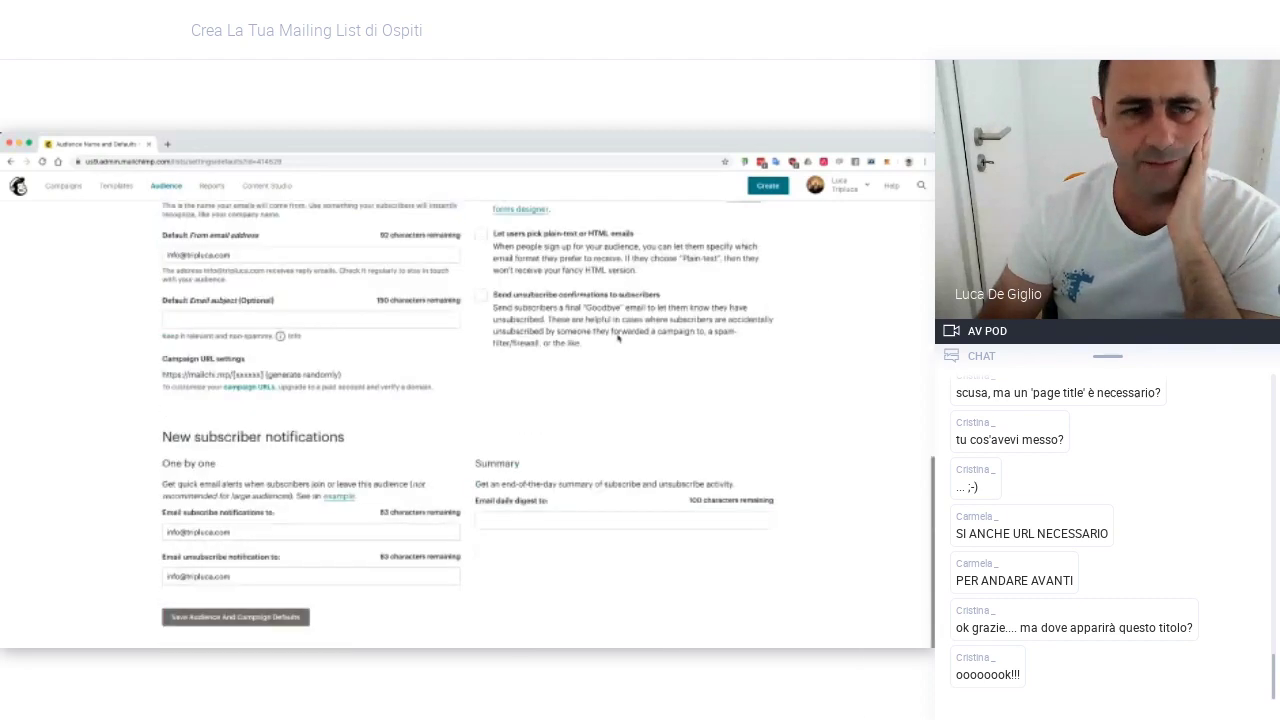
click(207, 618)
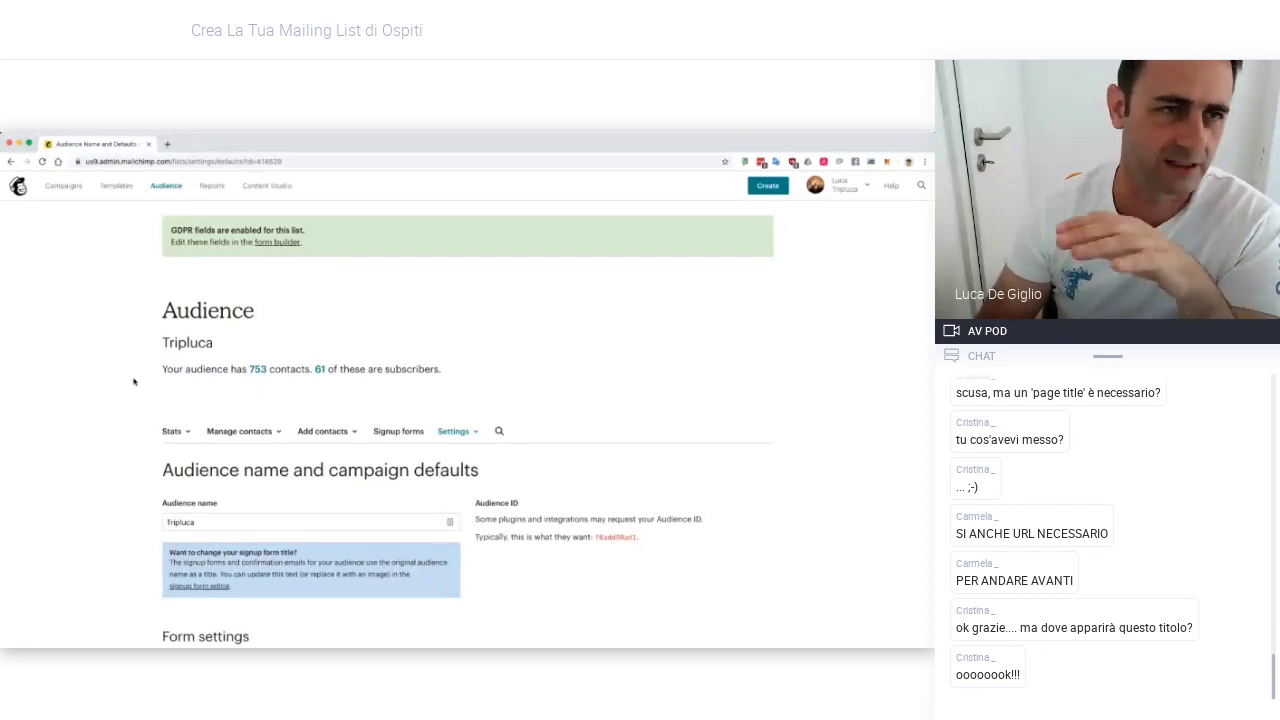
scroll(133, 381, down, 1)
scroll(133, 381, up, 1)
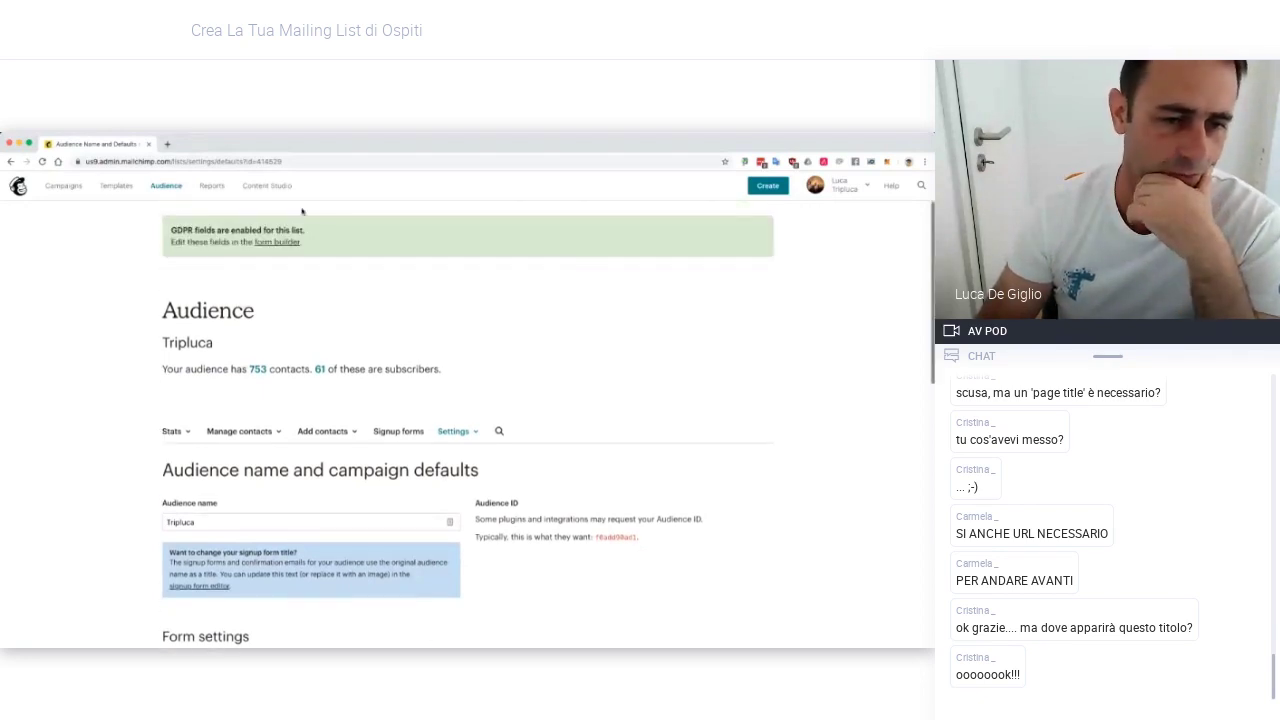
Begin another embedded signup form for the Tripluca audience
click(768, 186)
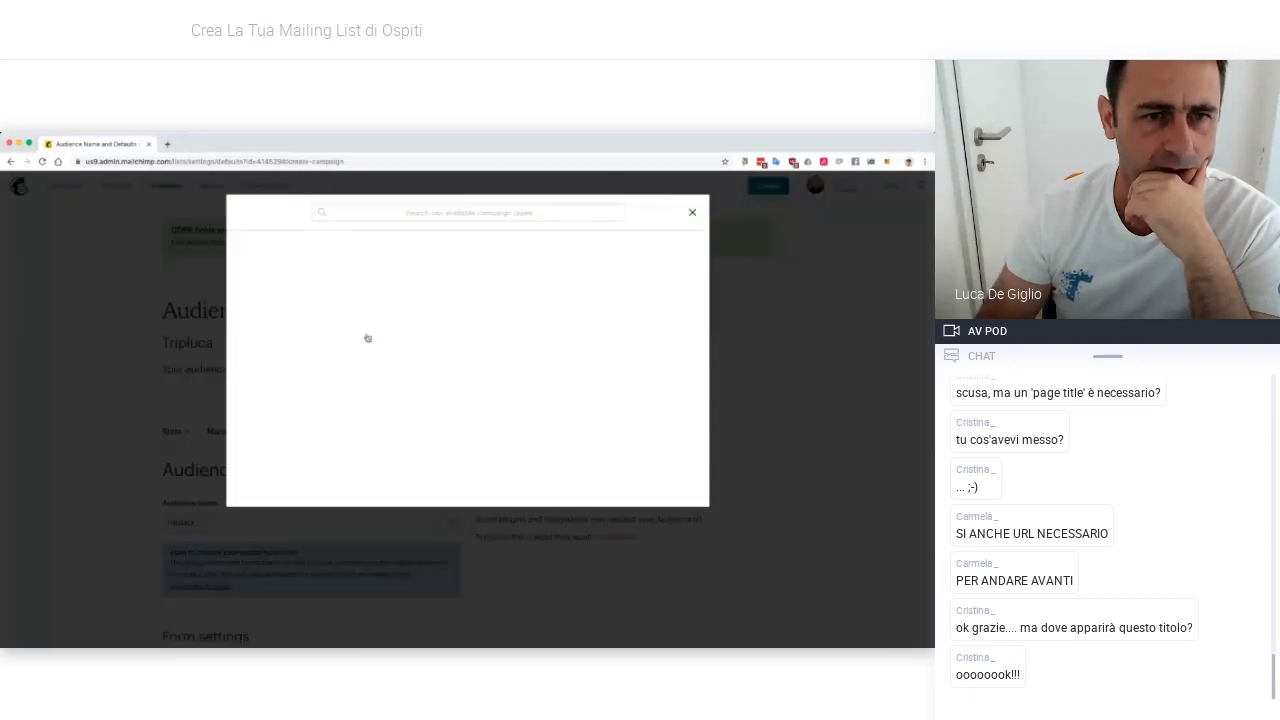
click(291, 500)
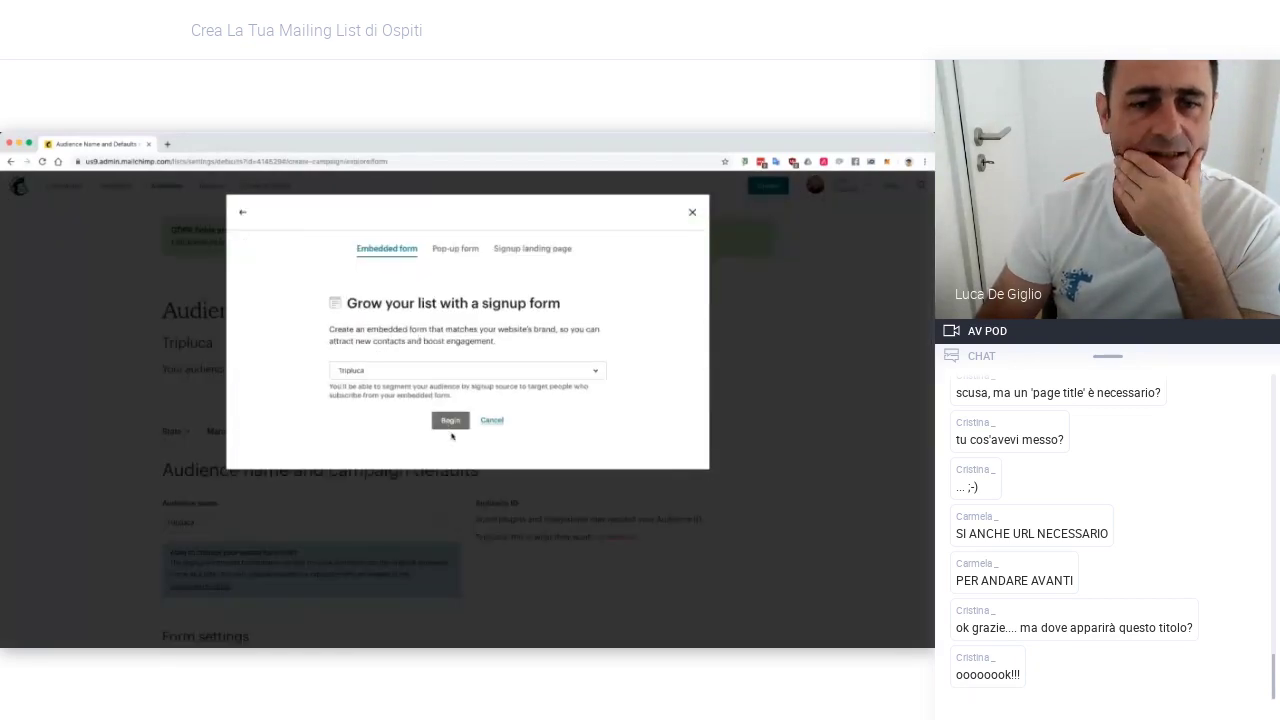
click(453, 422)
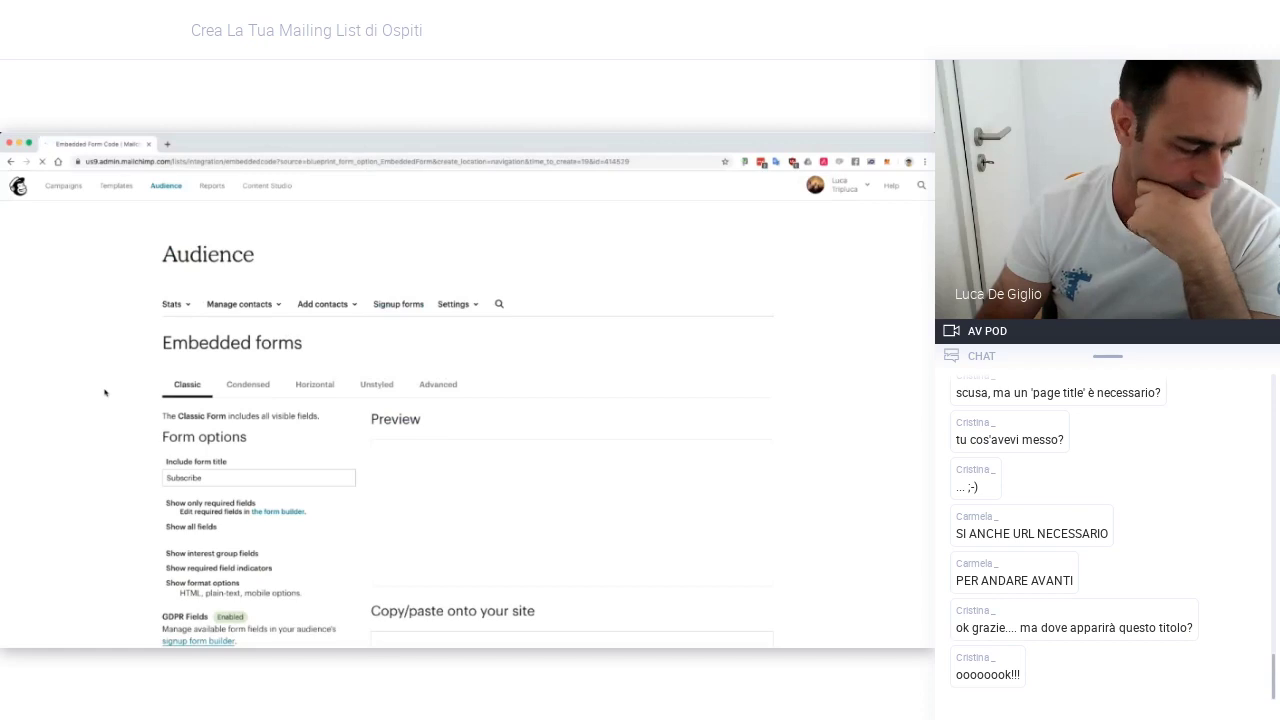
Compare the options and previews of the Classic, Condensed, Horizontal and Unstyled embedded forms, and view the Advanced resources
scroll(104, 392, down, 2)
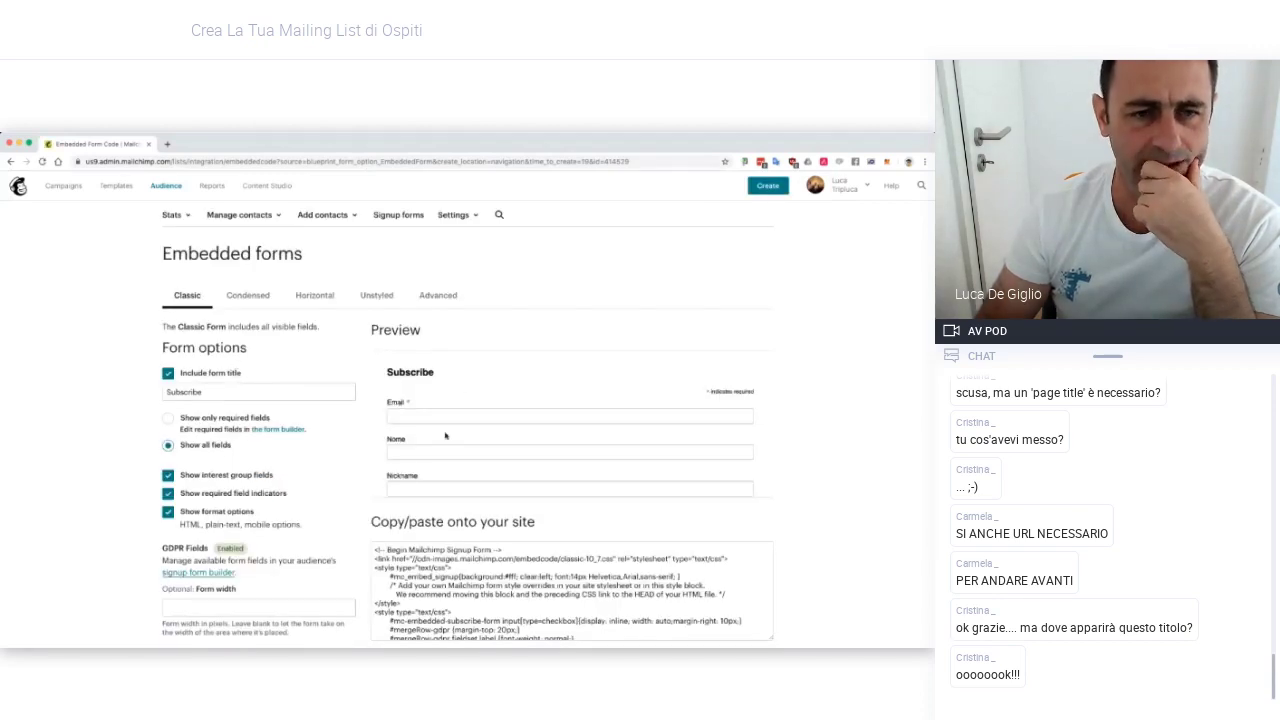
scroll(122, 431, down, 1)
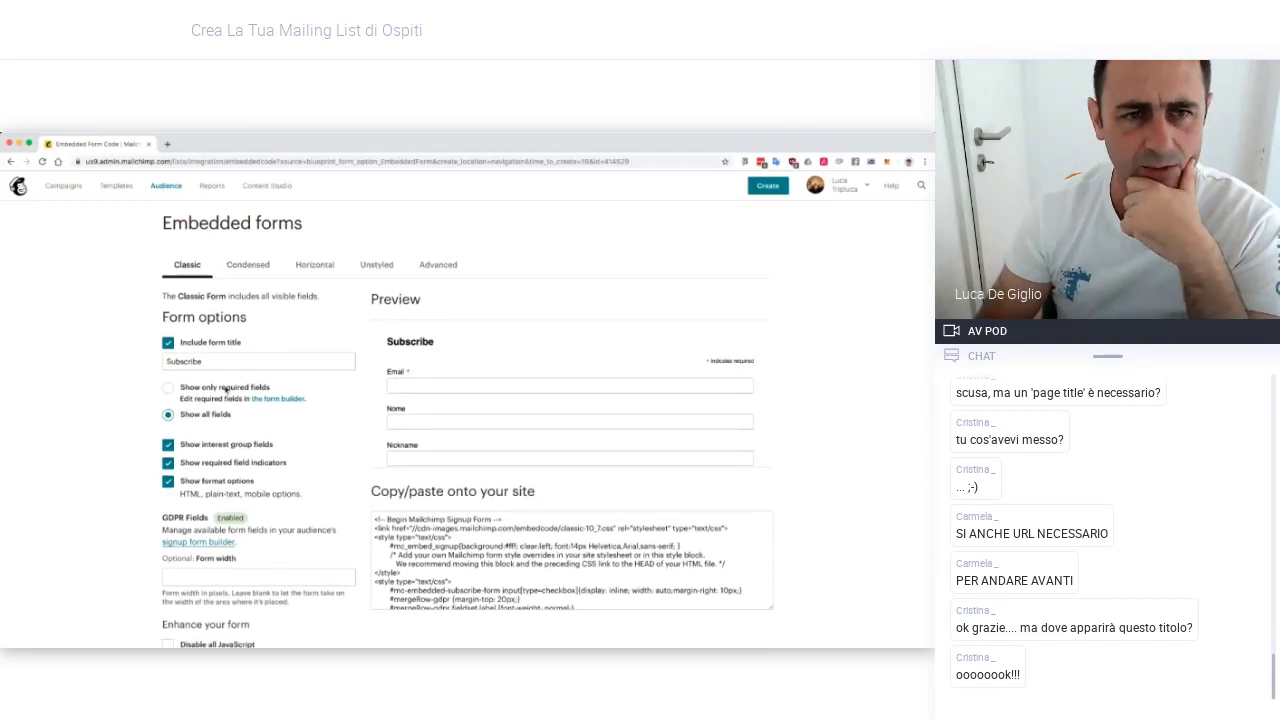
scroll(226, 391, up, 1)
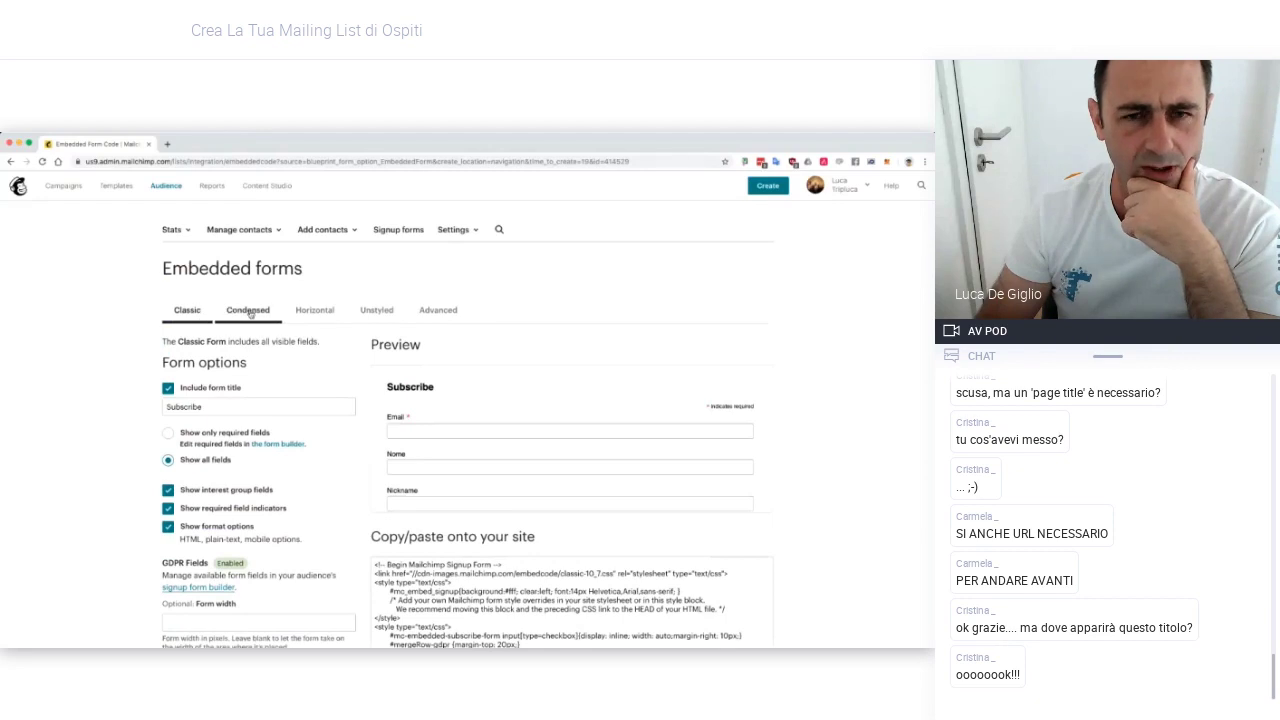
click(249, 311)
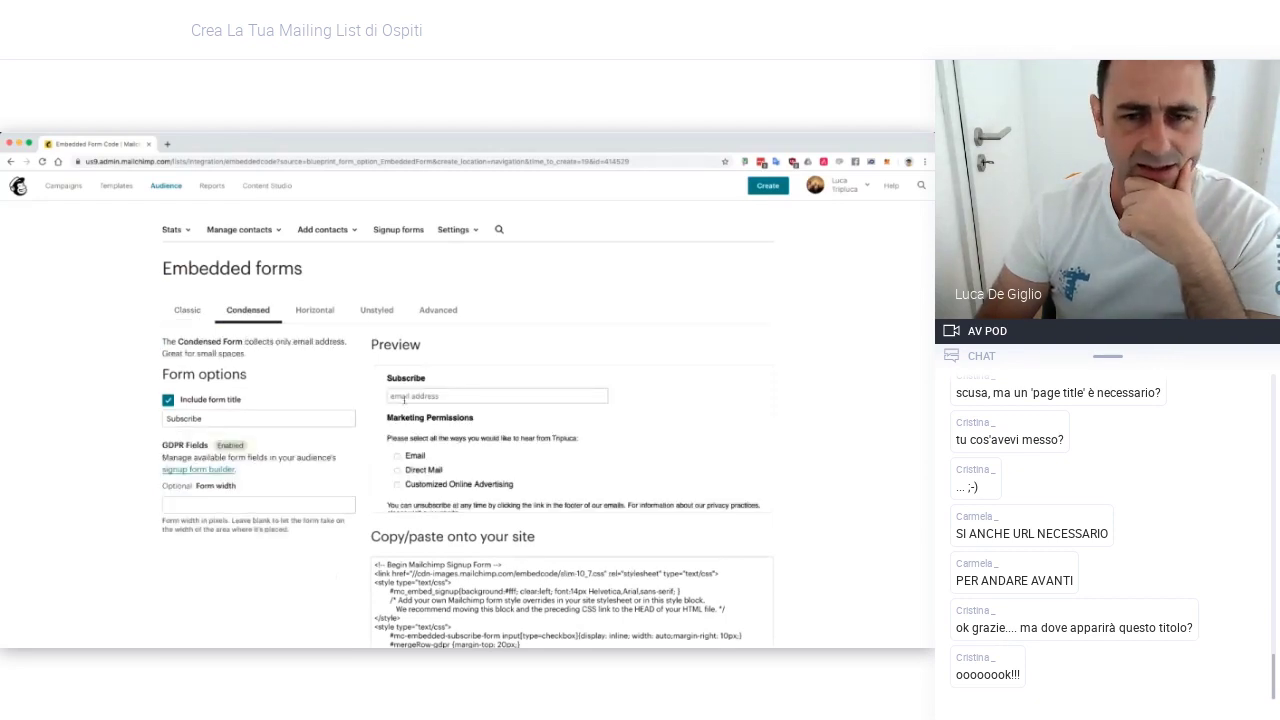
click(340, 318)
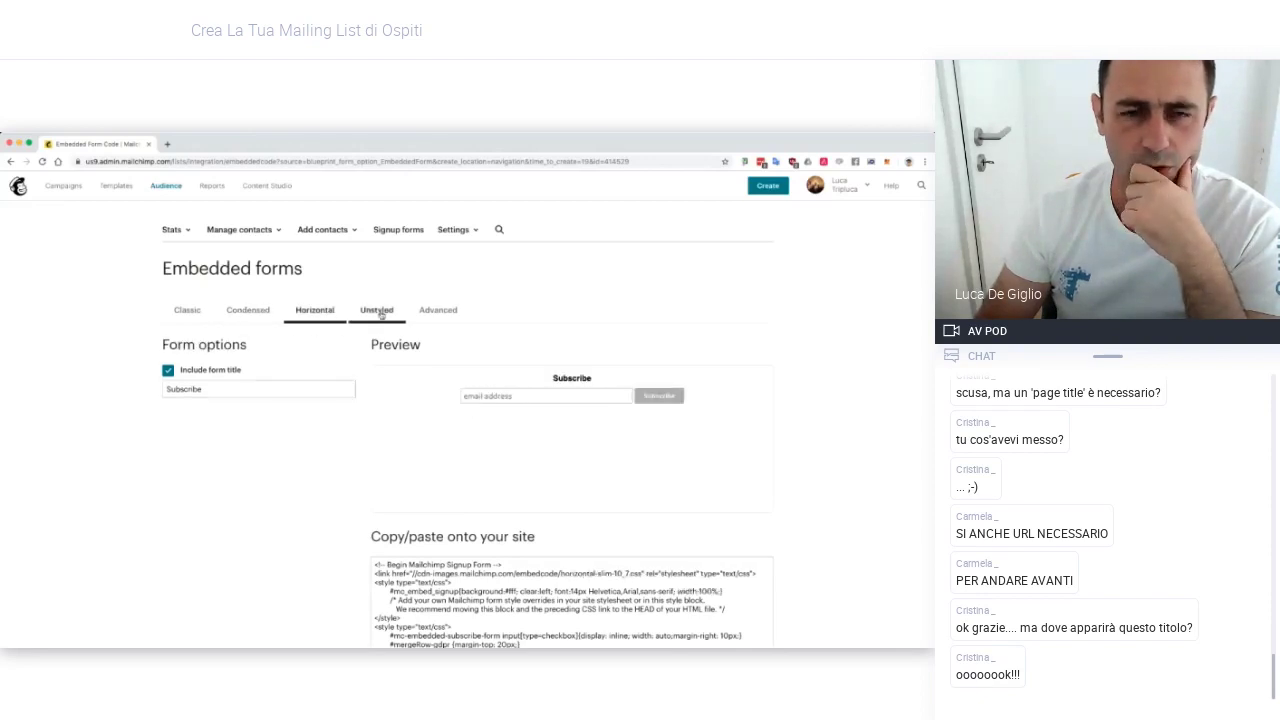
click(380, 314)
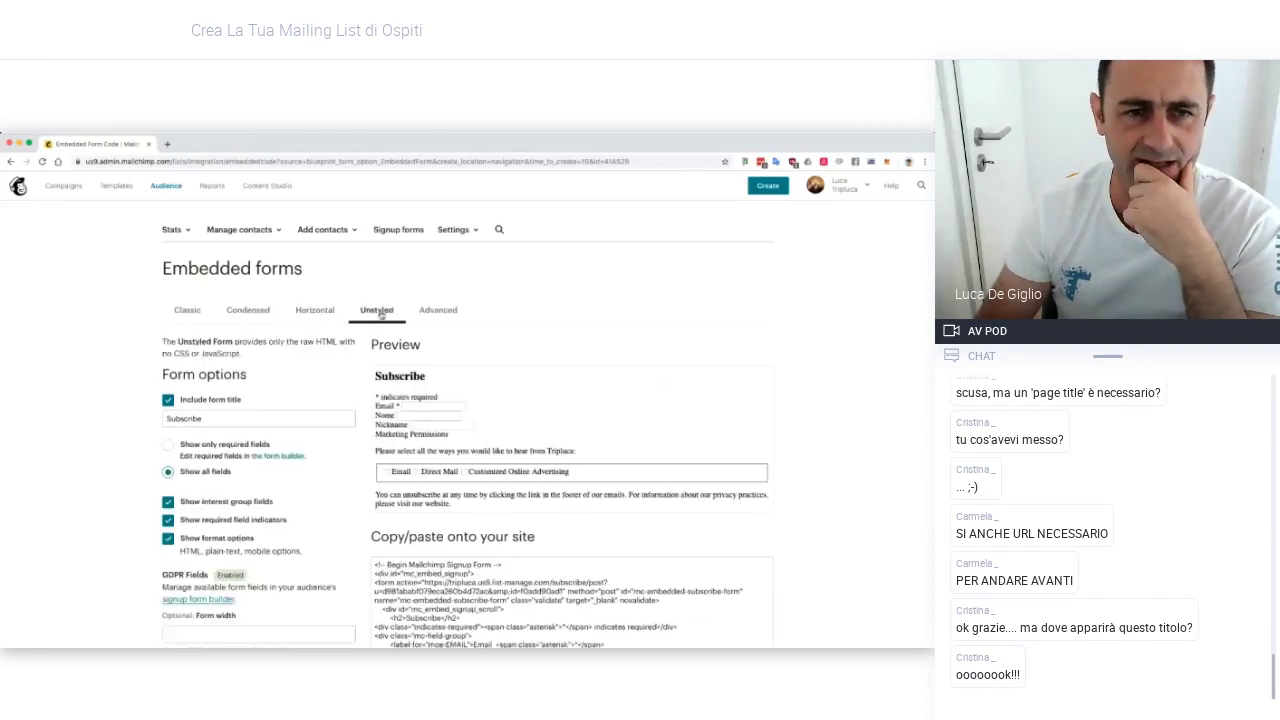
click(438, 310)
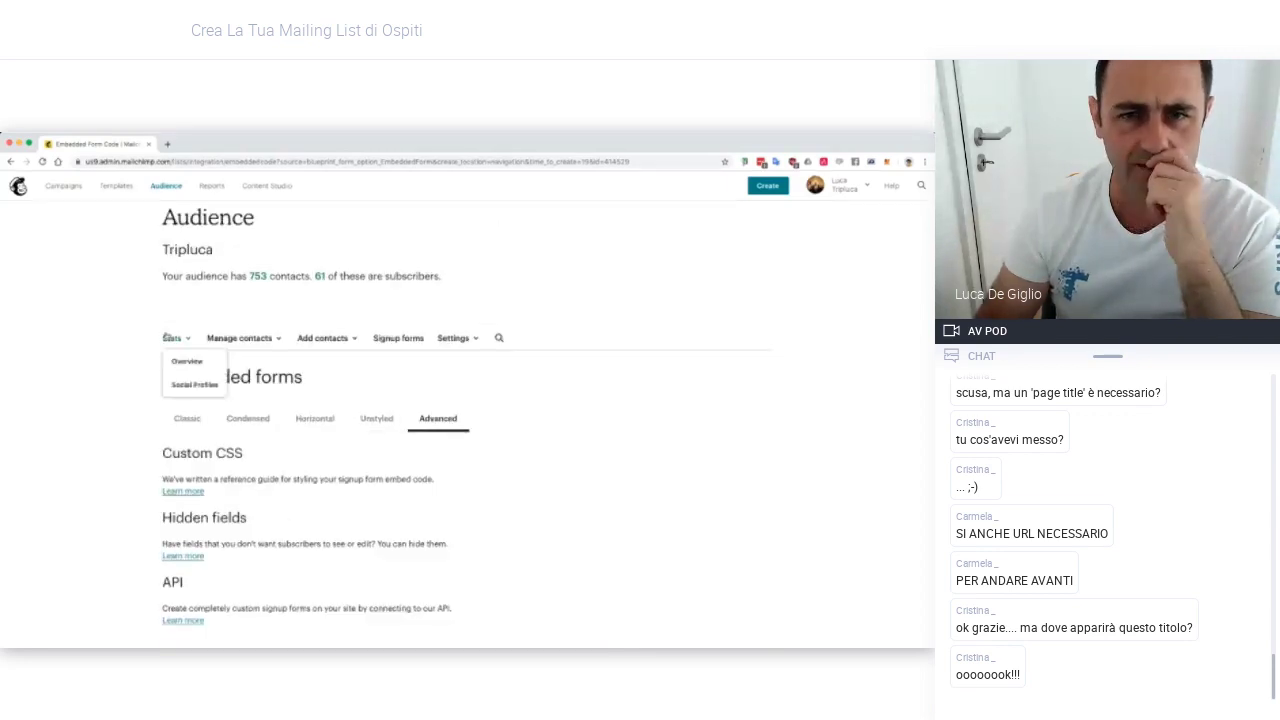
Reopen the embedded forms from the audience's signup forms and select the Classic form's entire embed code
mouse_move(232, 340)
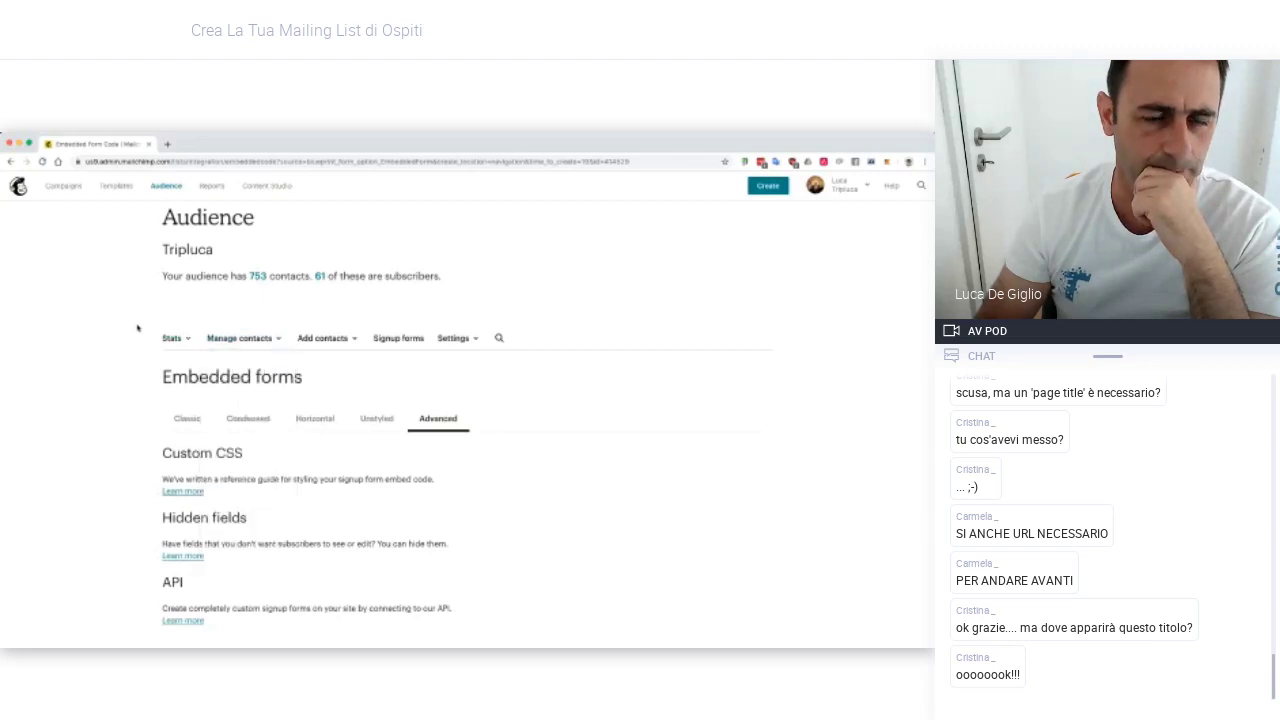
click(399, 340)
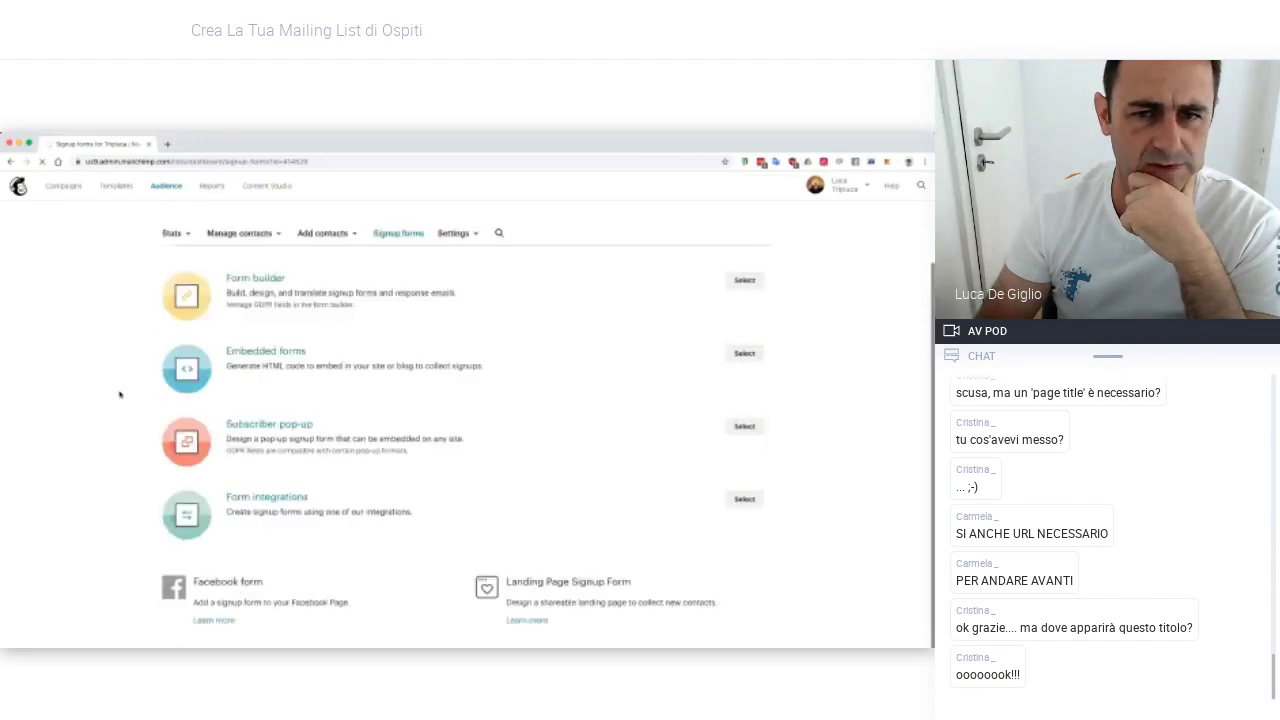
click(743, 354)
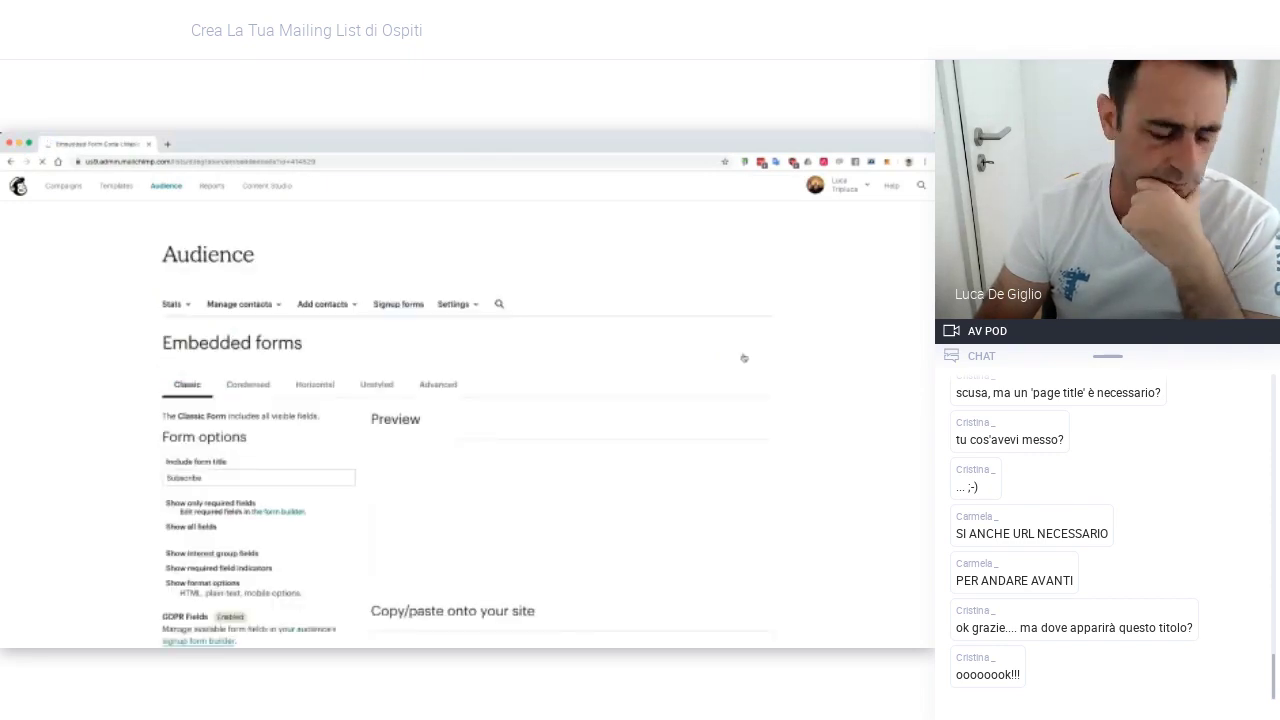
scroll(120, 409, down, 1)
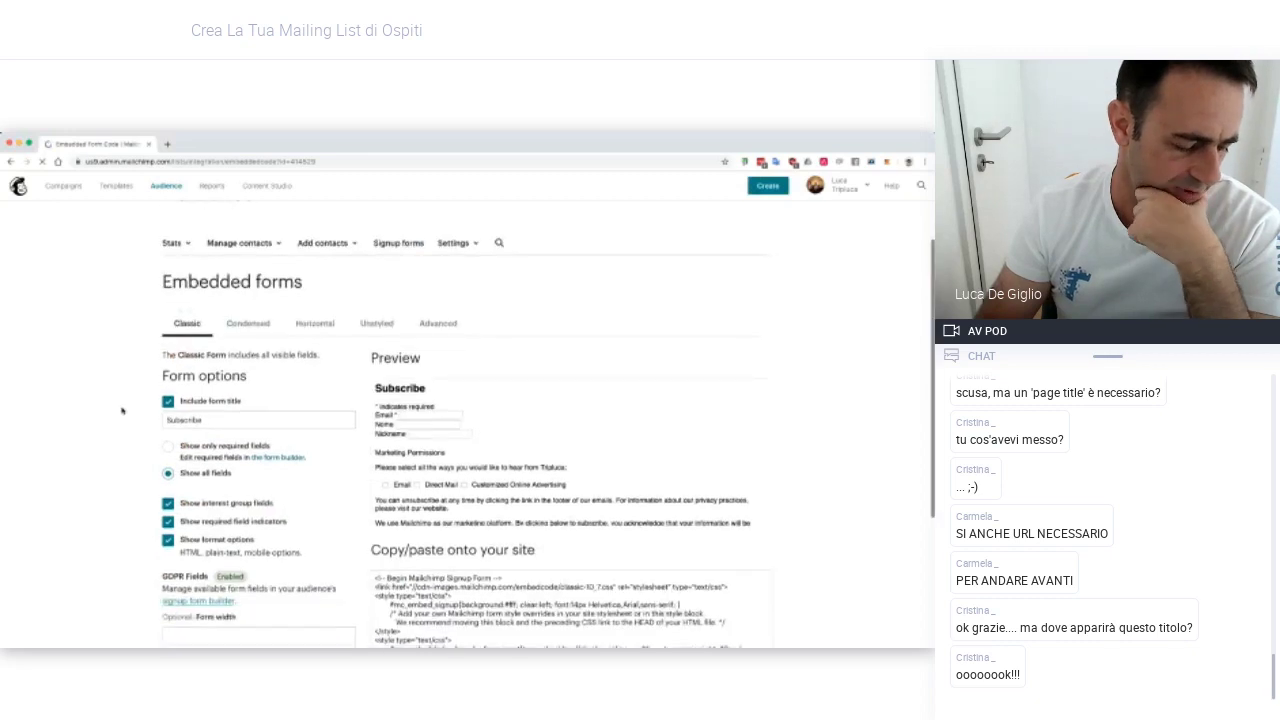
scroll(122, 410, down, 1)
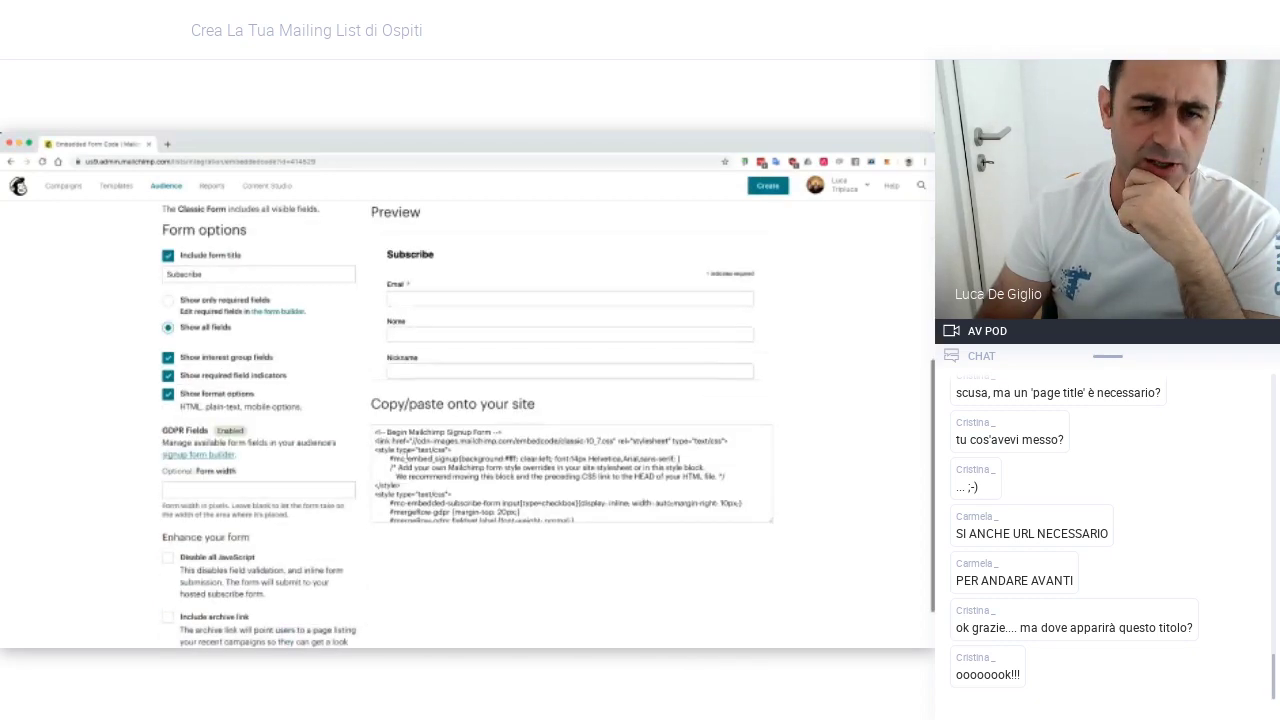
click(431, 449)
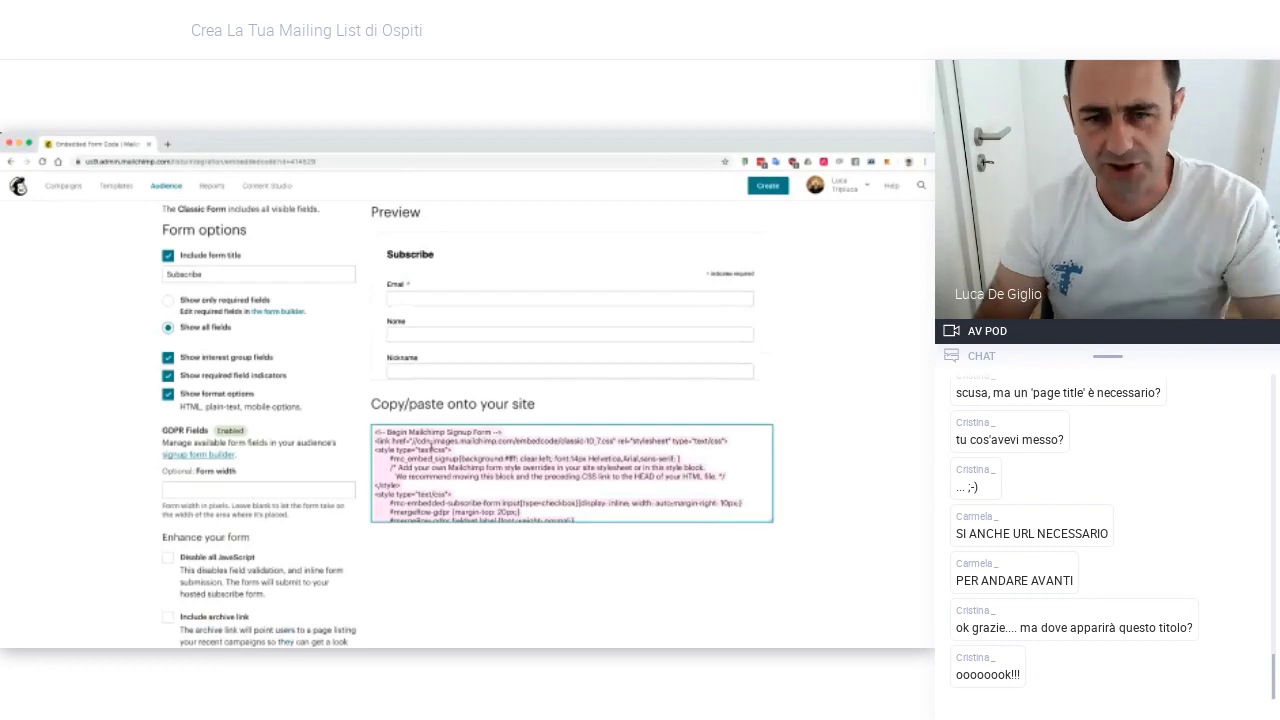
Open host-training.com in a new browser tab
click(167, 145)
text(feed)
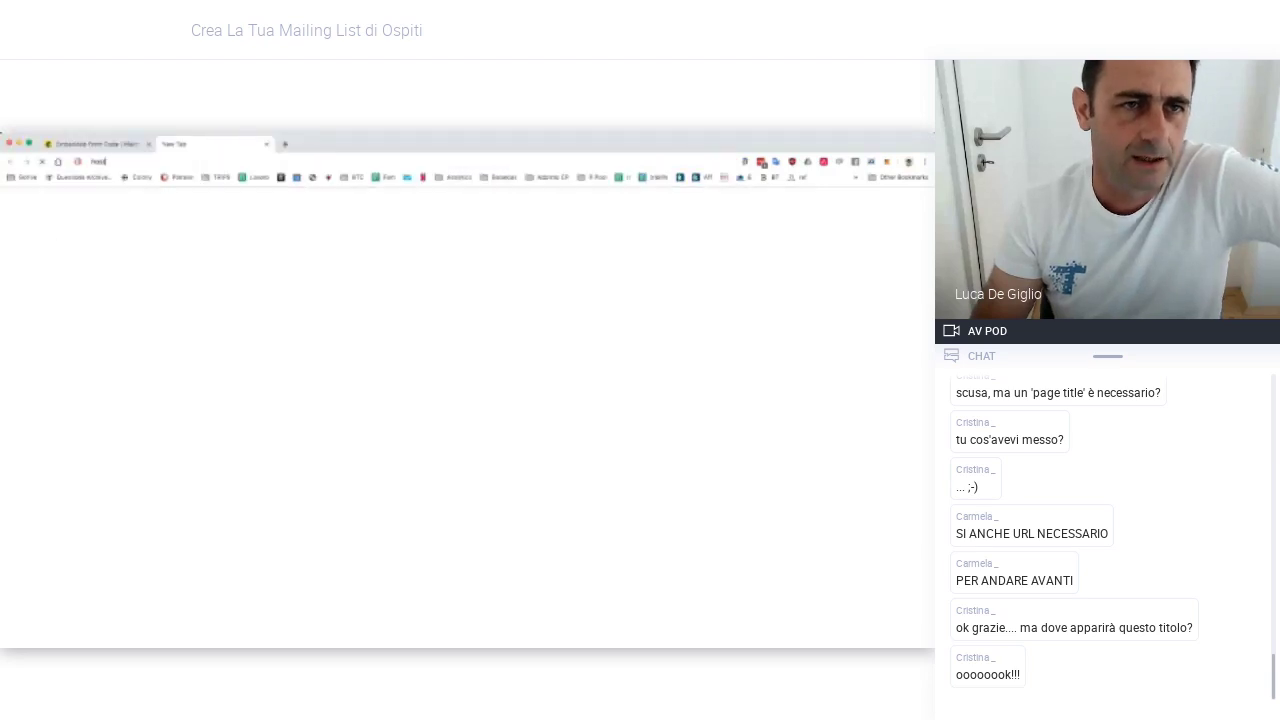
text(b)
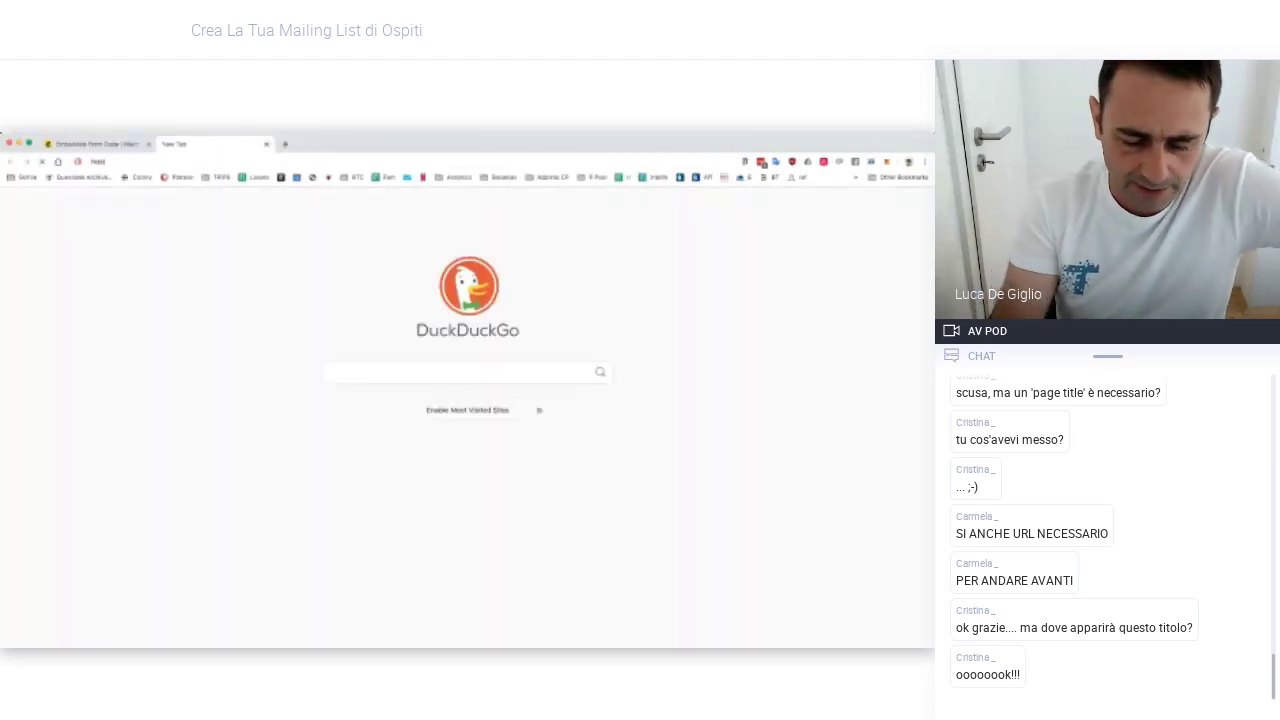
text(urner)
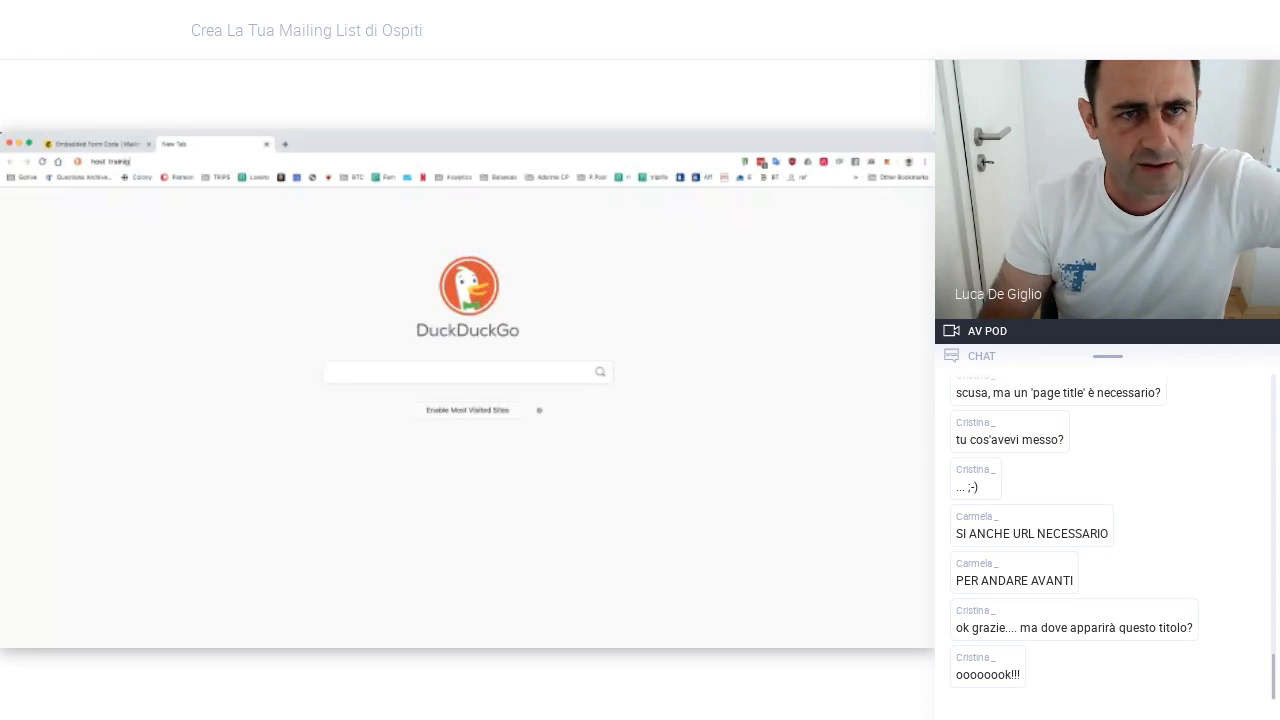
text(.com)
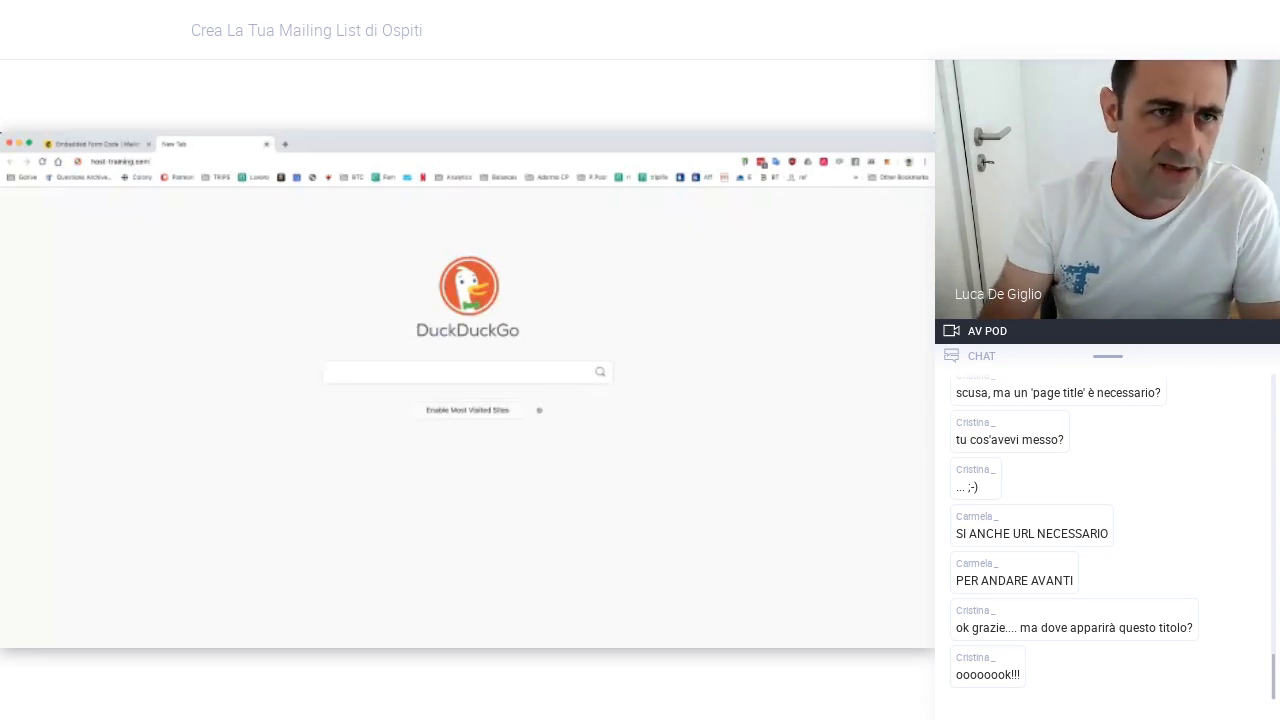
key(Return)
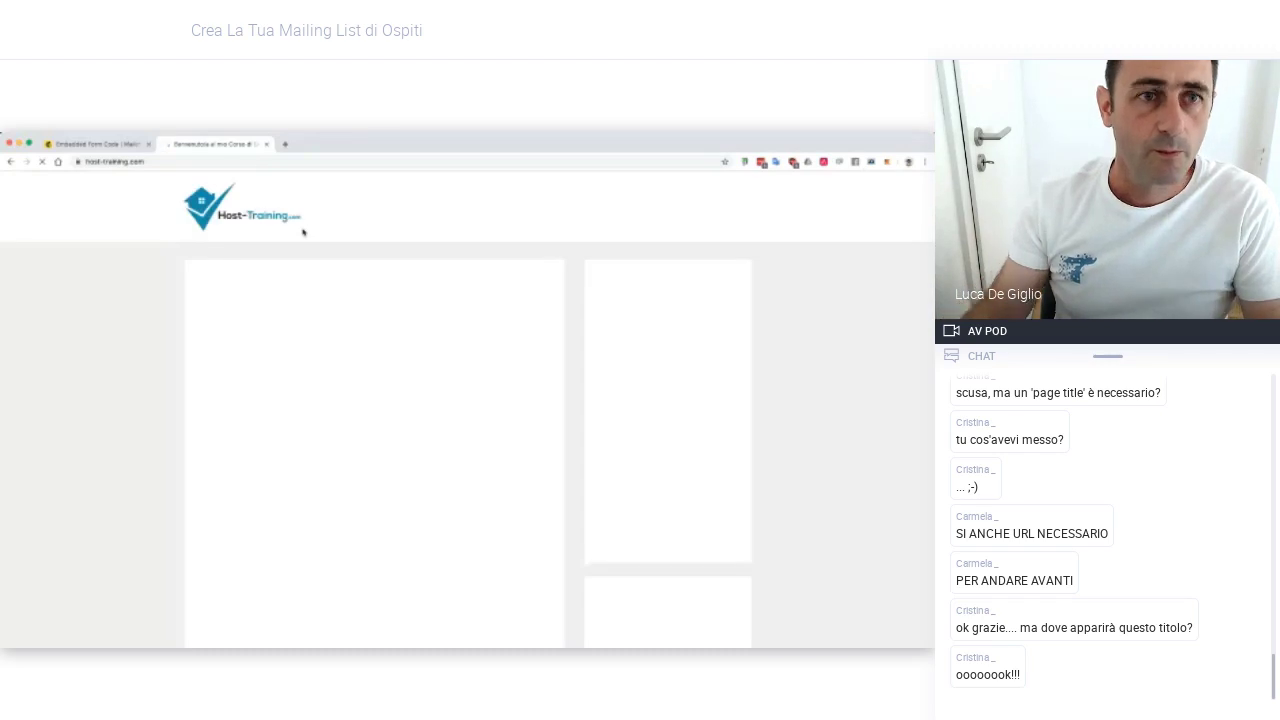
Go to the Host Training WordPress admin login, fill in the saved username and password, choose to be remembered, and log in
click(171, 162)
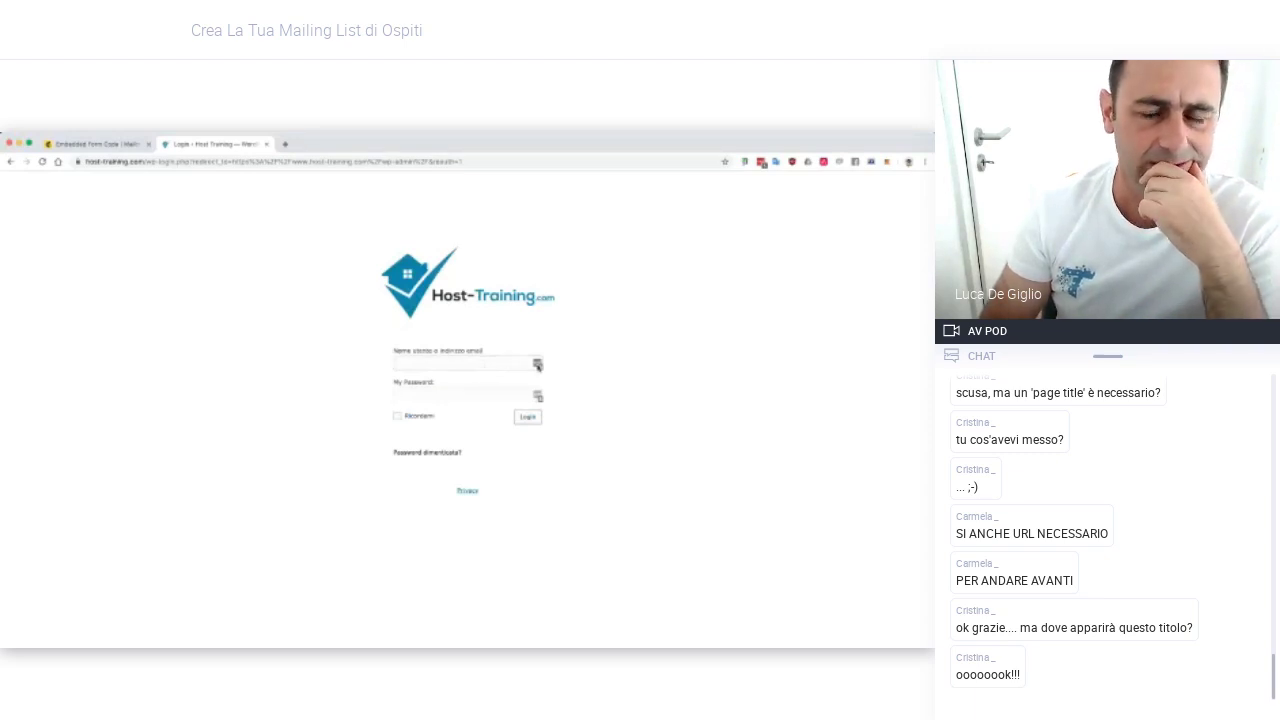
click(537, 365)
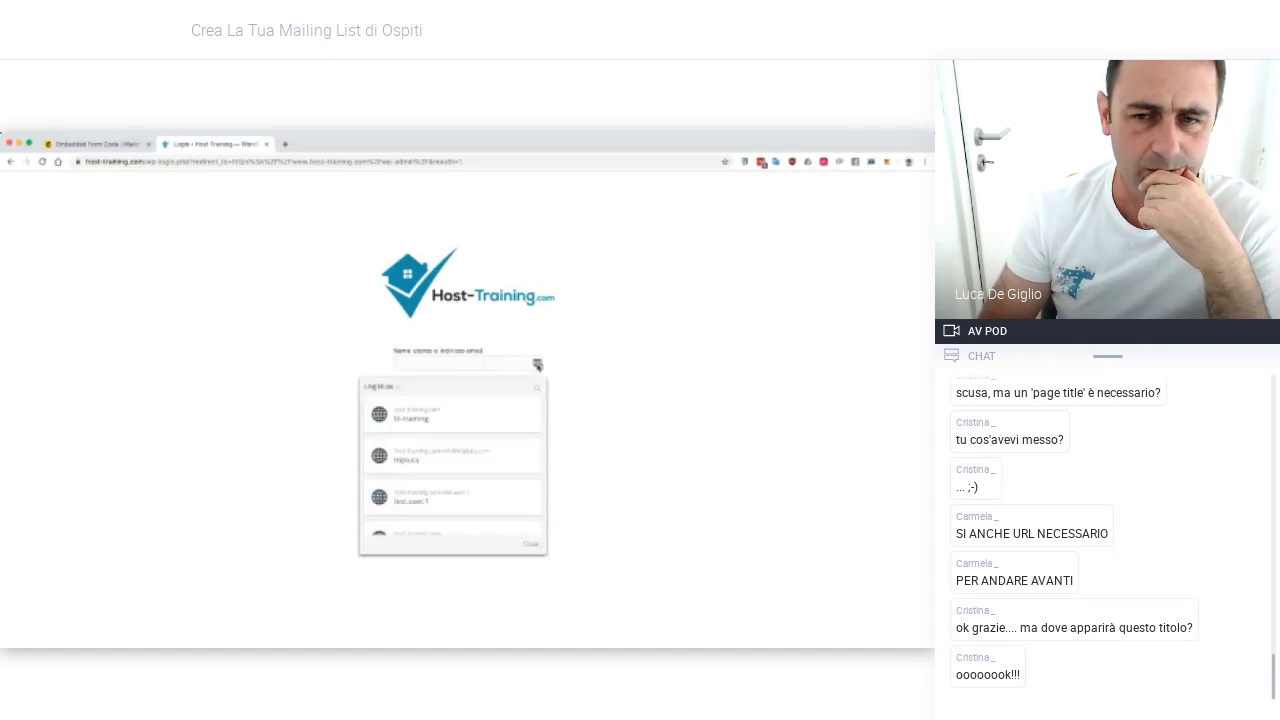
click(437, 415)
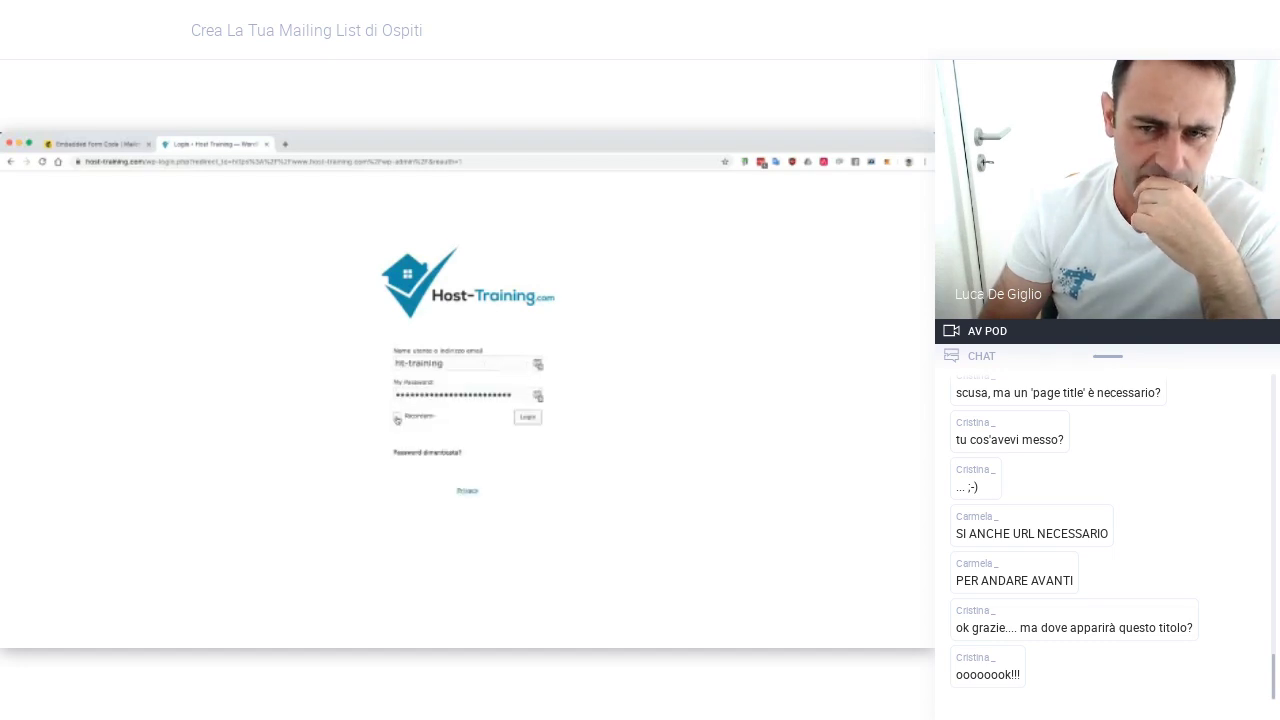
click(397, 416)
click(528, 417)
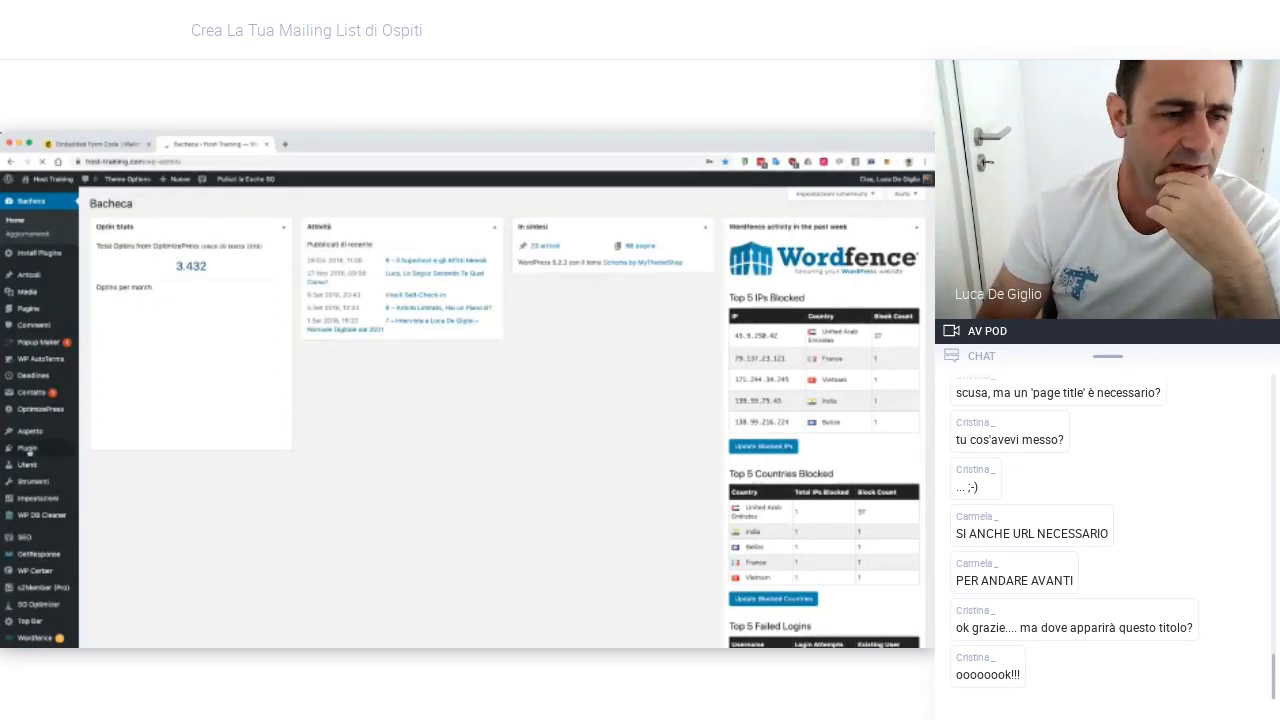
Search the WordPress plugins available to add for "mailchimp", close that site's tab and return to the Classic form's embed code
mouse_move(30, 454)
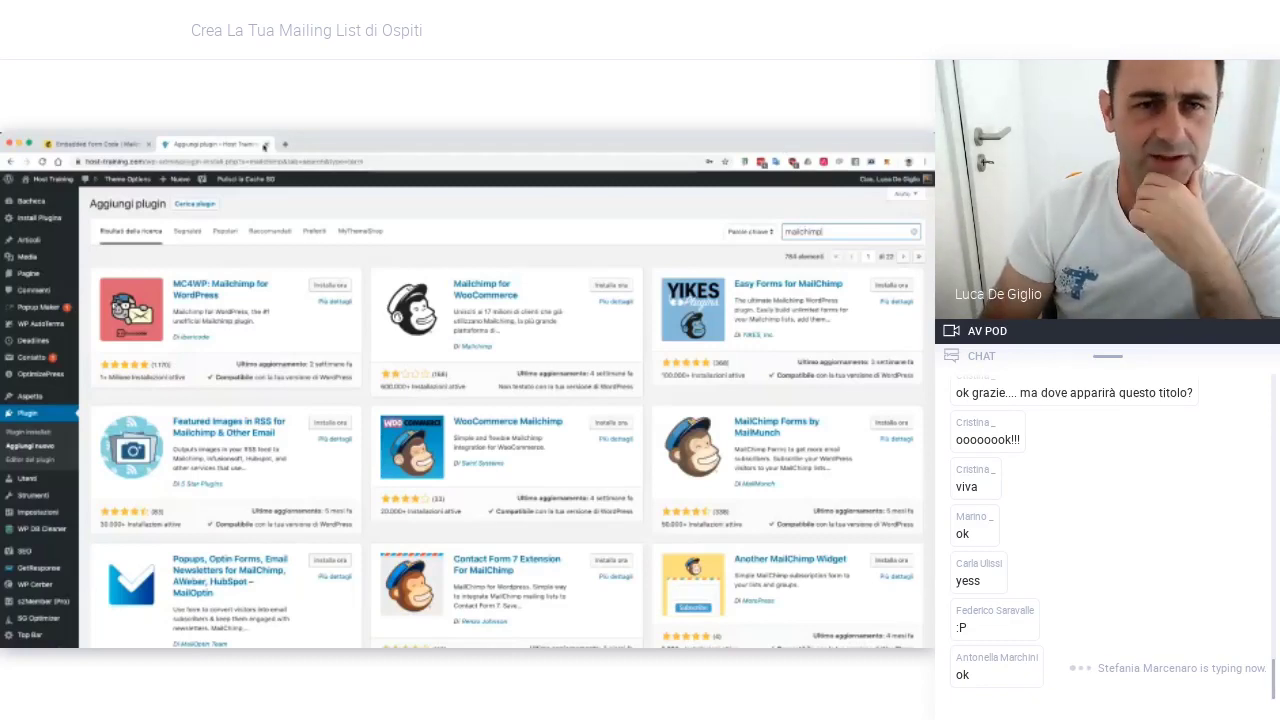
click(265, 145)
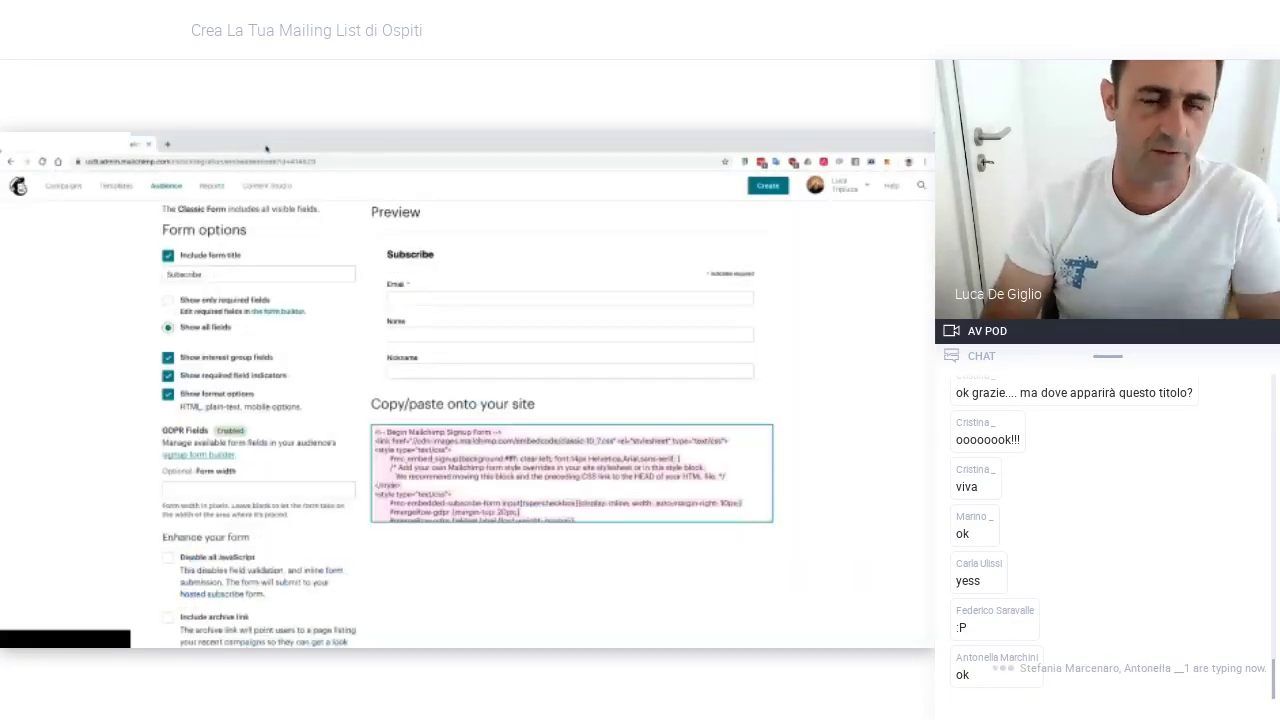
scroll(435, 534, down, 2)
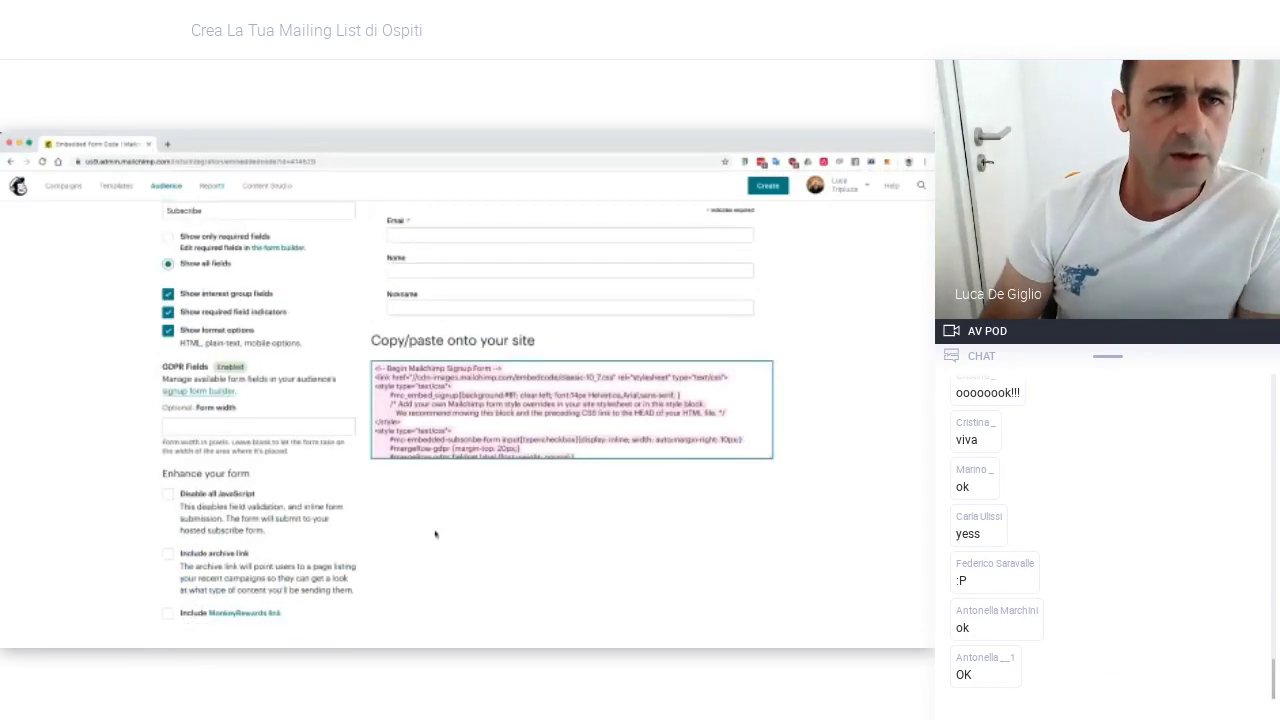
Create a regular email campaign named "Keep in Touch" from the campaigns list
scroll(435, 534, up, 5)
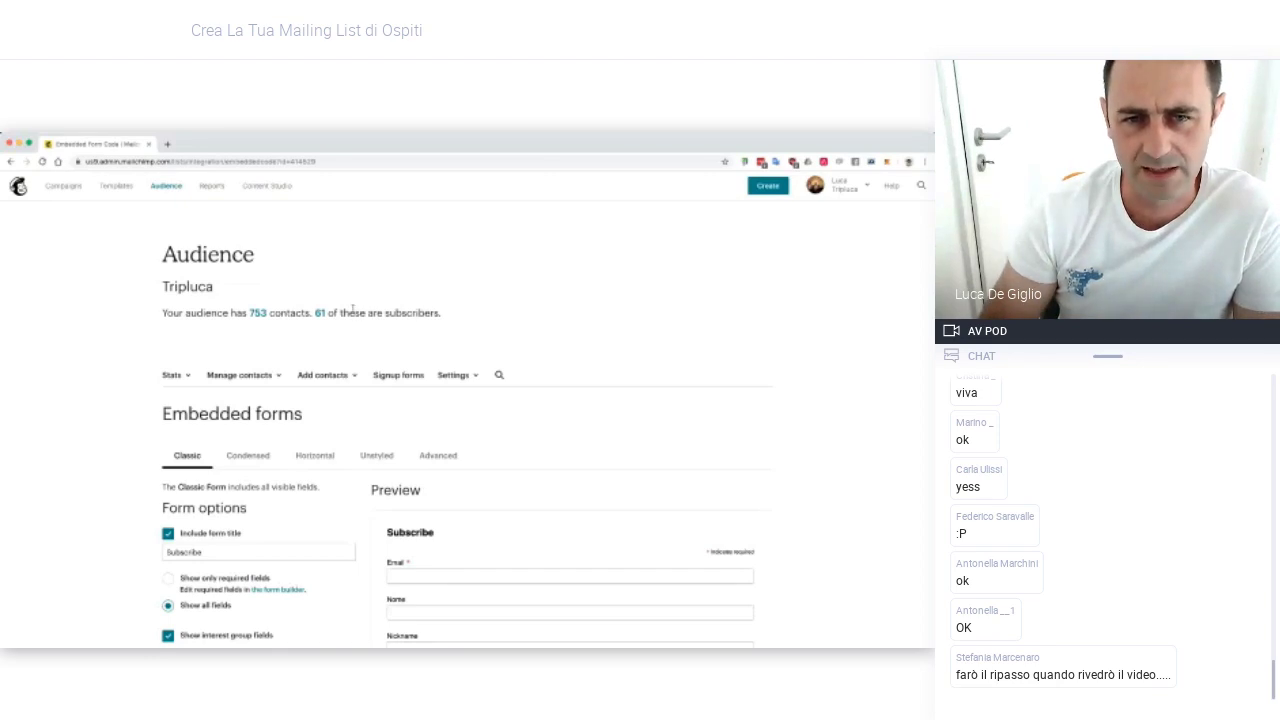
click(63, 186)
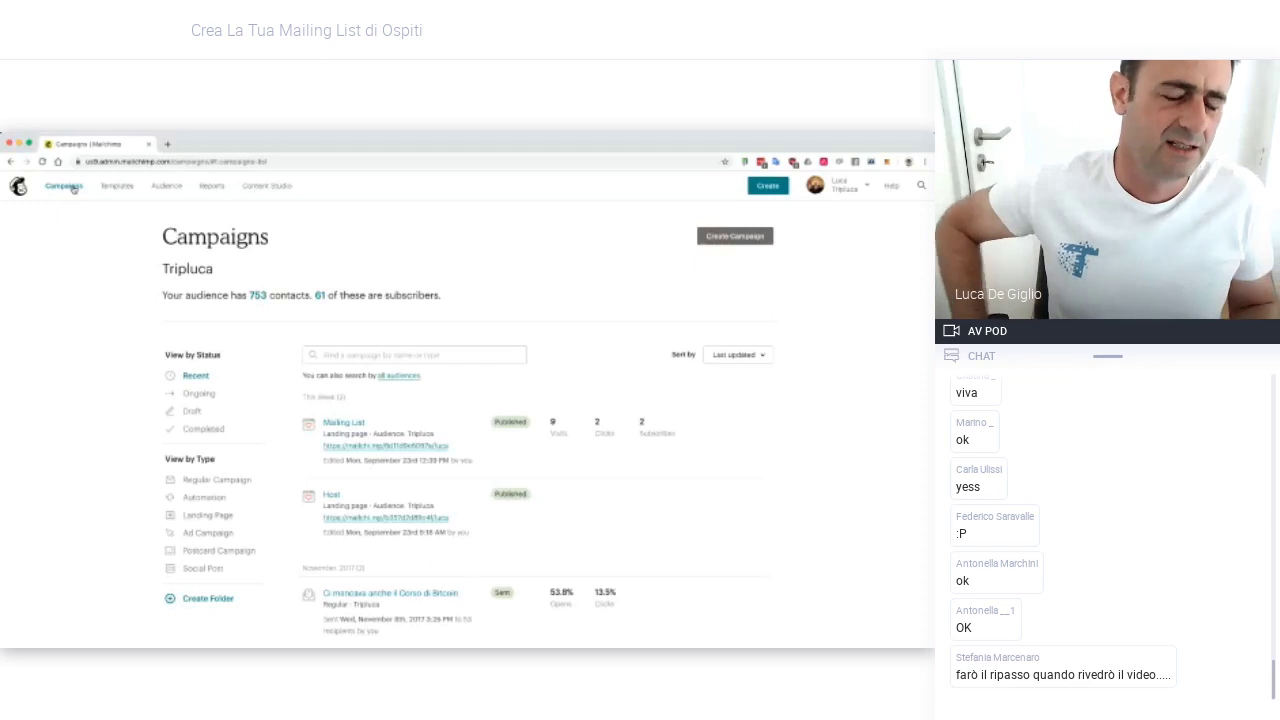
click(734, 237)
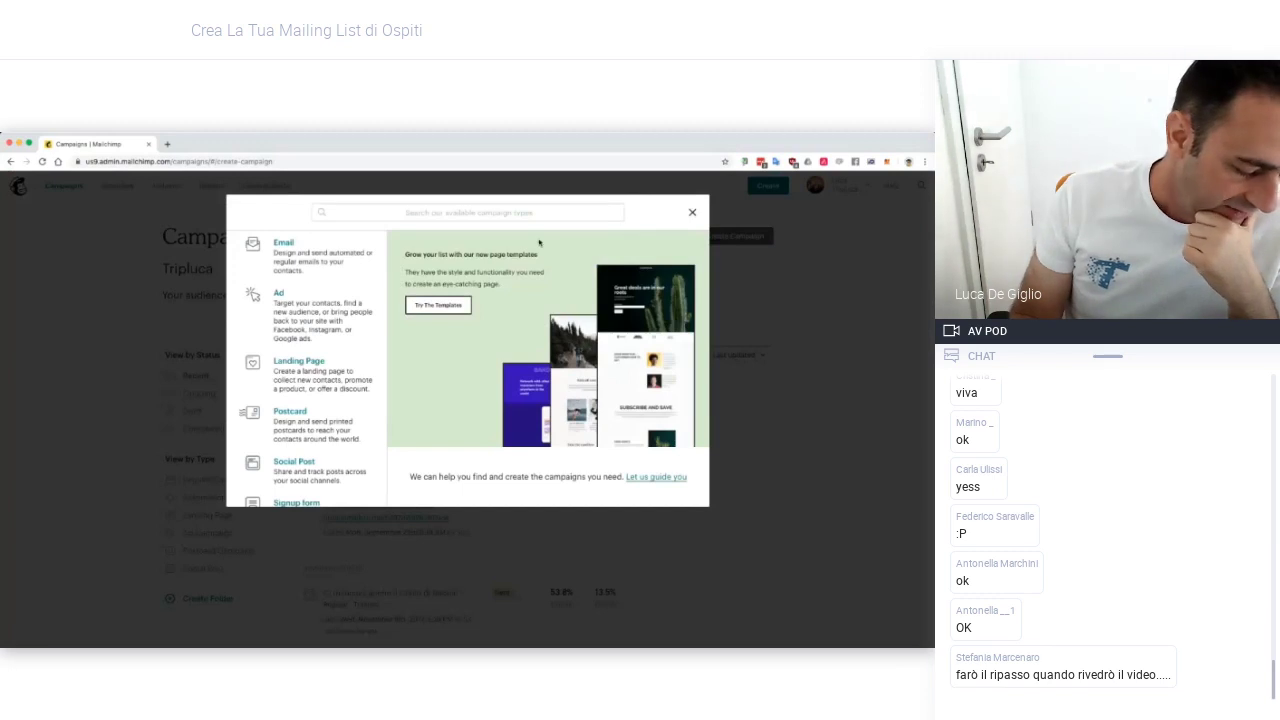
click(693, 214)
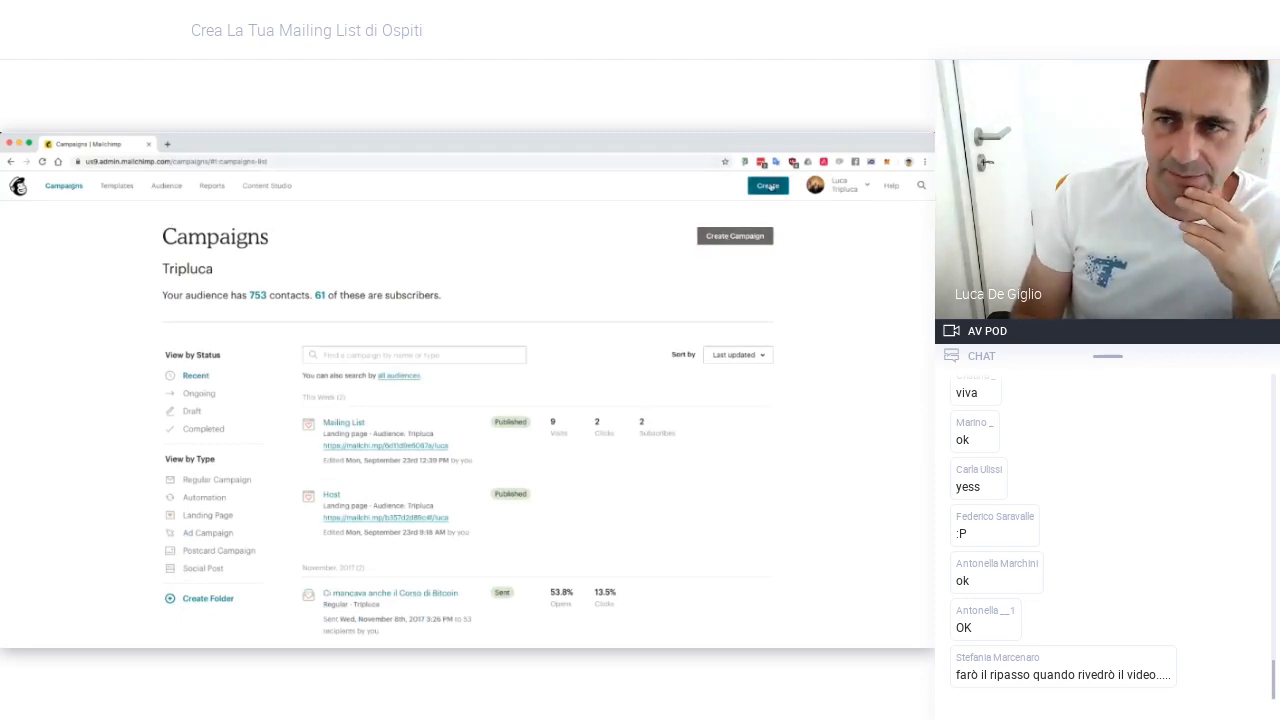
click(738, 234)
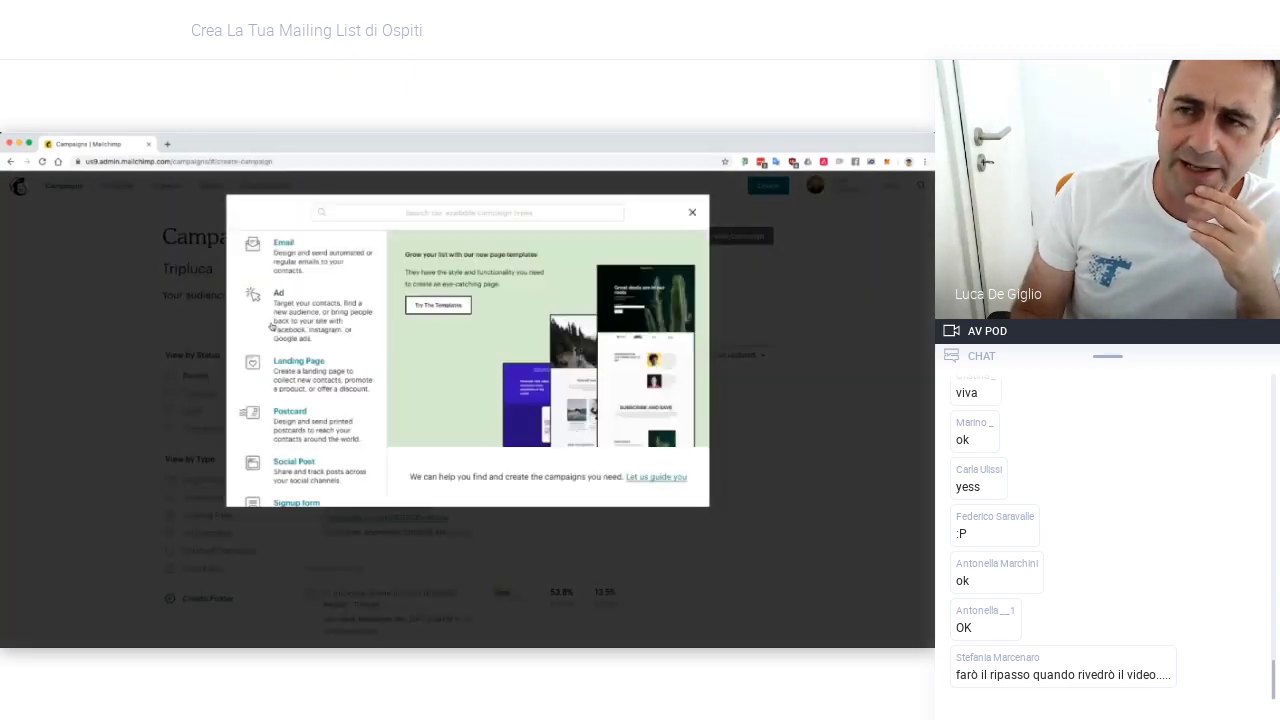
click(287, 250)
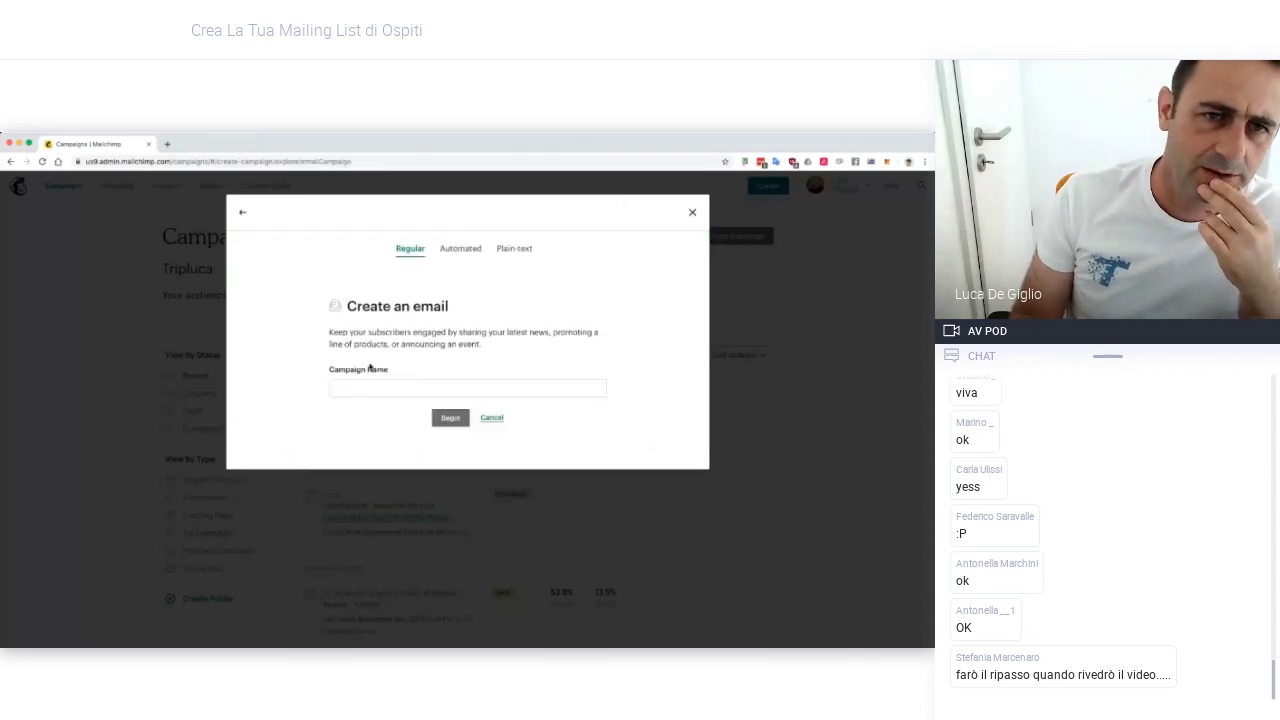
click(360, 382)
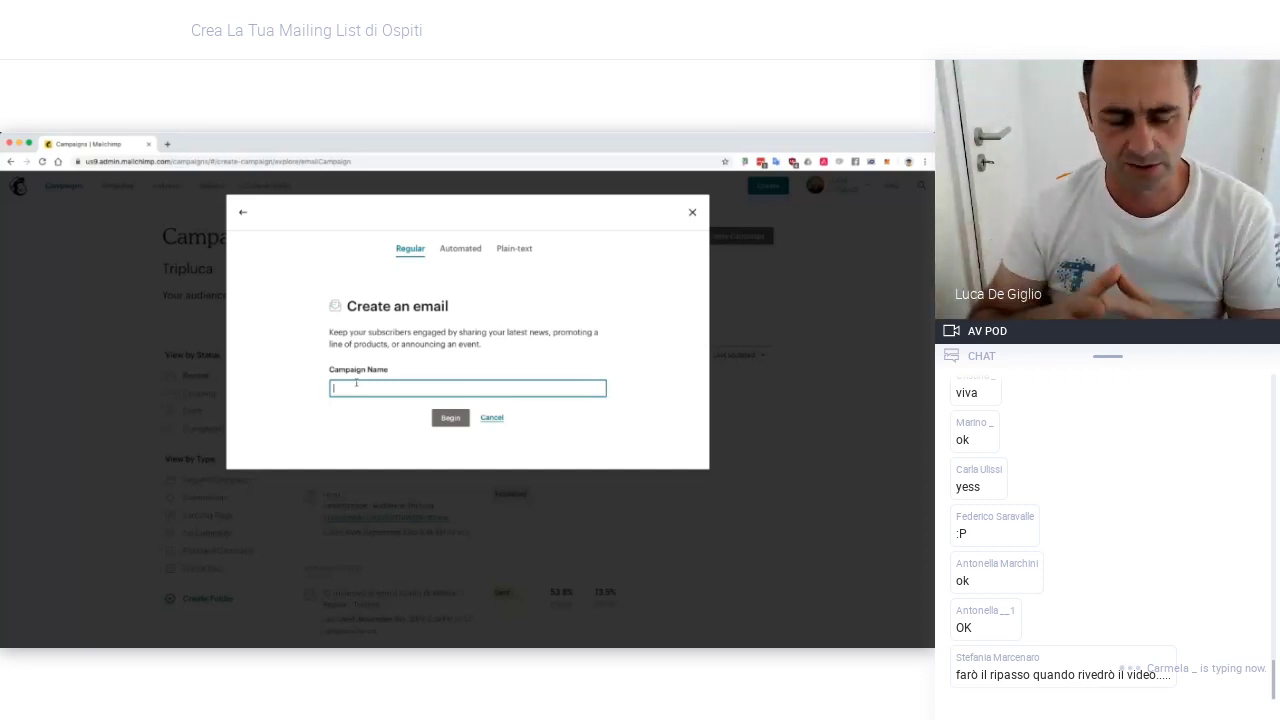
text(Keep in Touch)
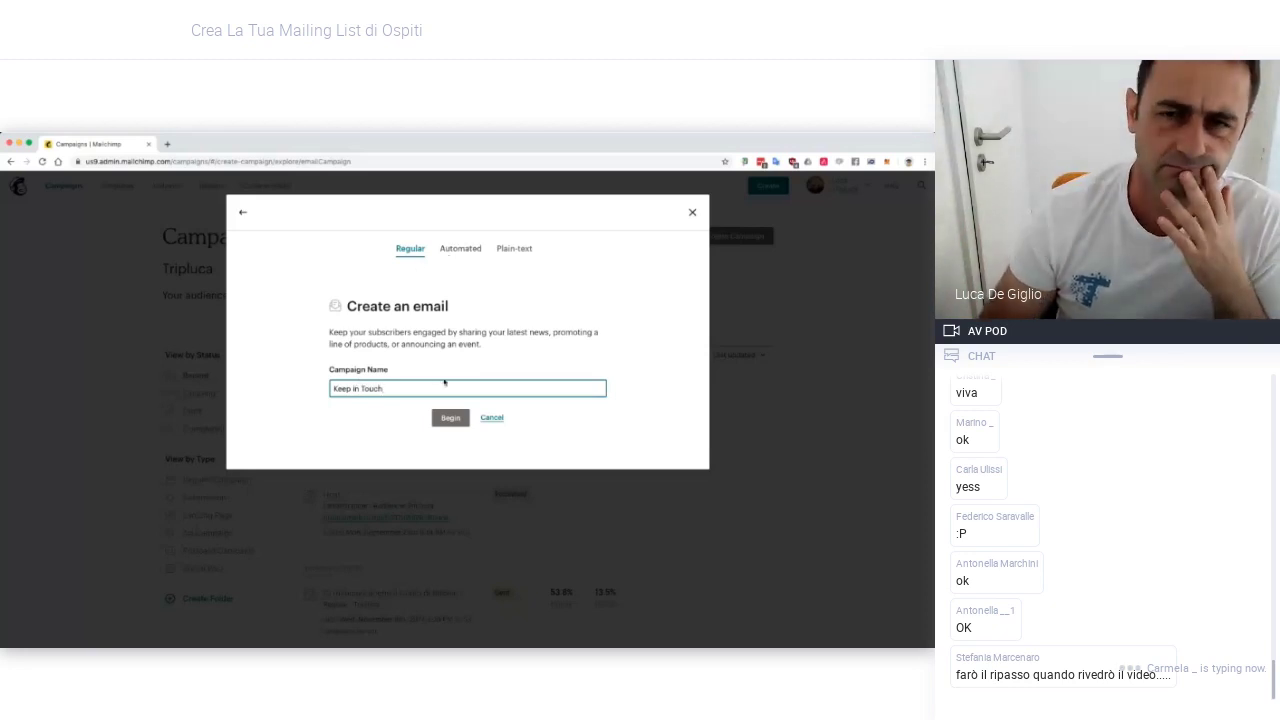
click(442, 419)
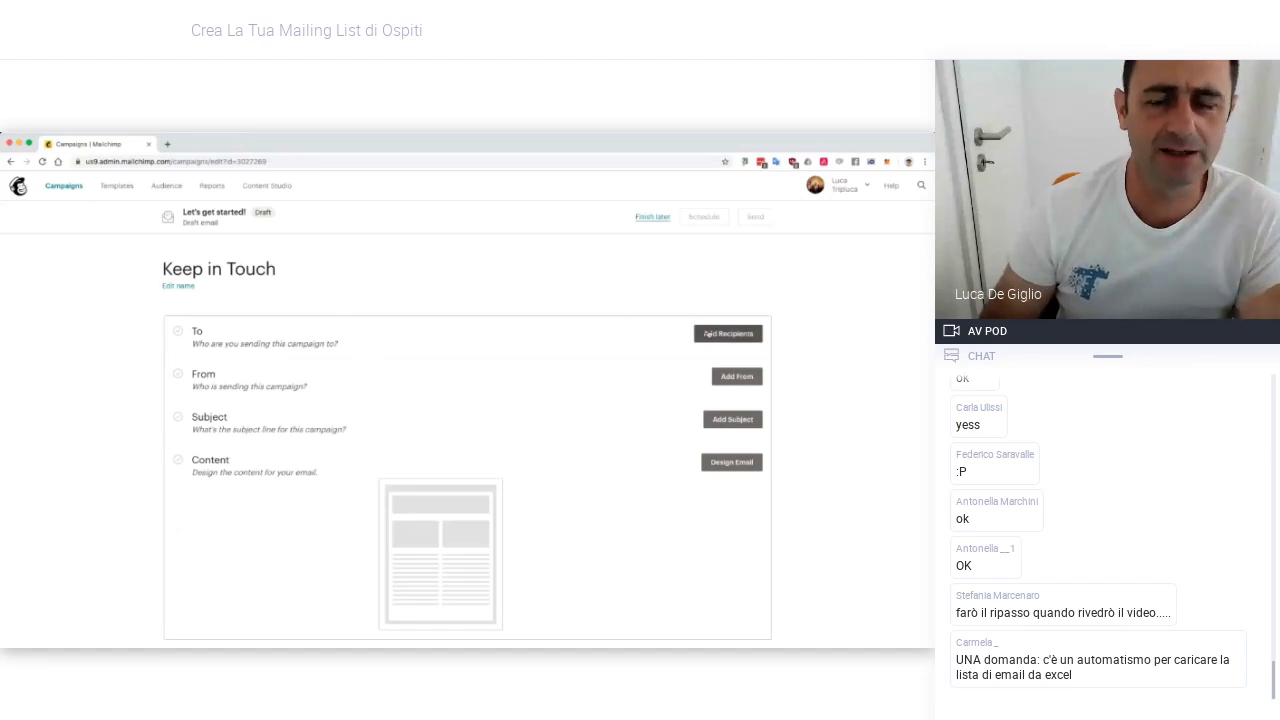
Choose the Tripluca audience as the campaign's recipients, look through the segment and tag options, and keep all subscribers in the audience
click(707, 334)
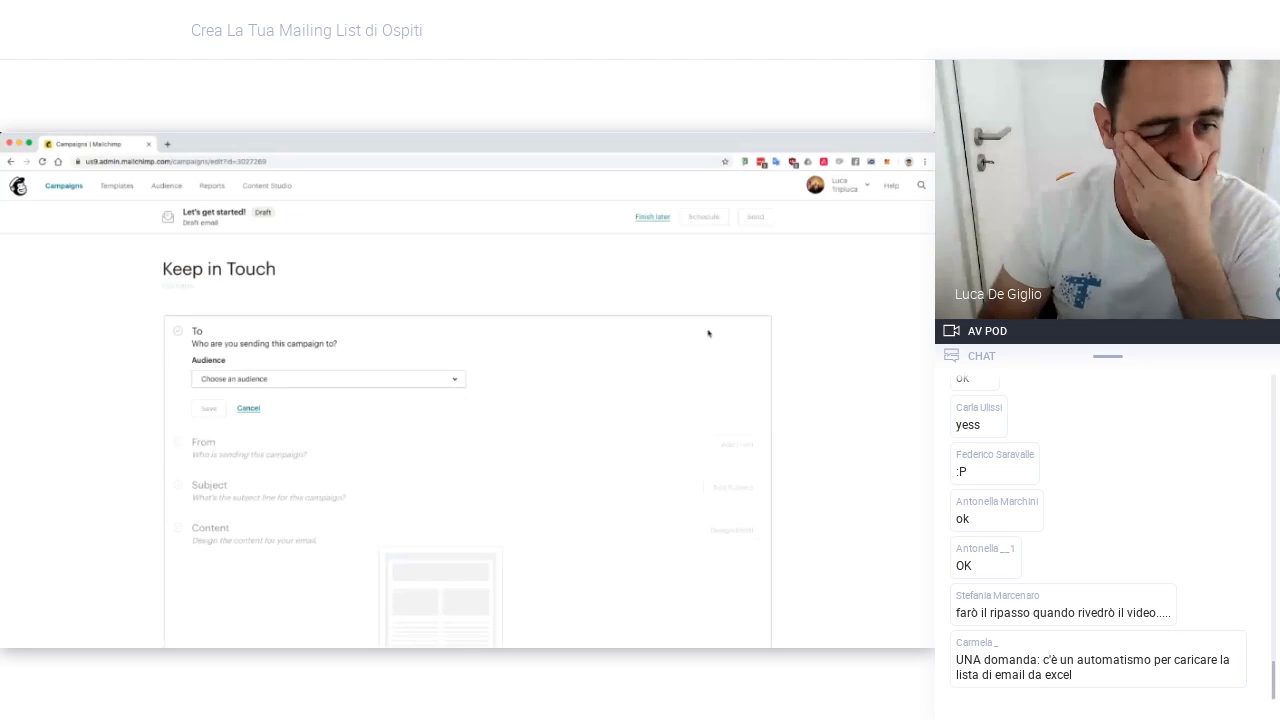
click(245, 379)
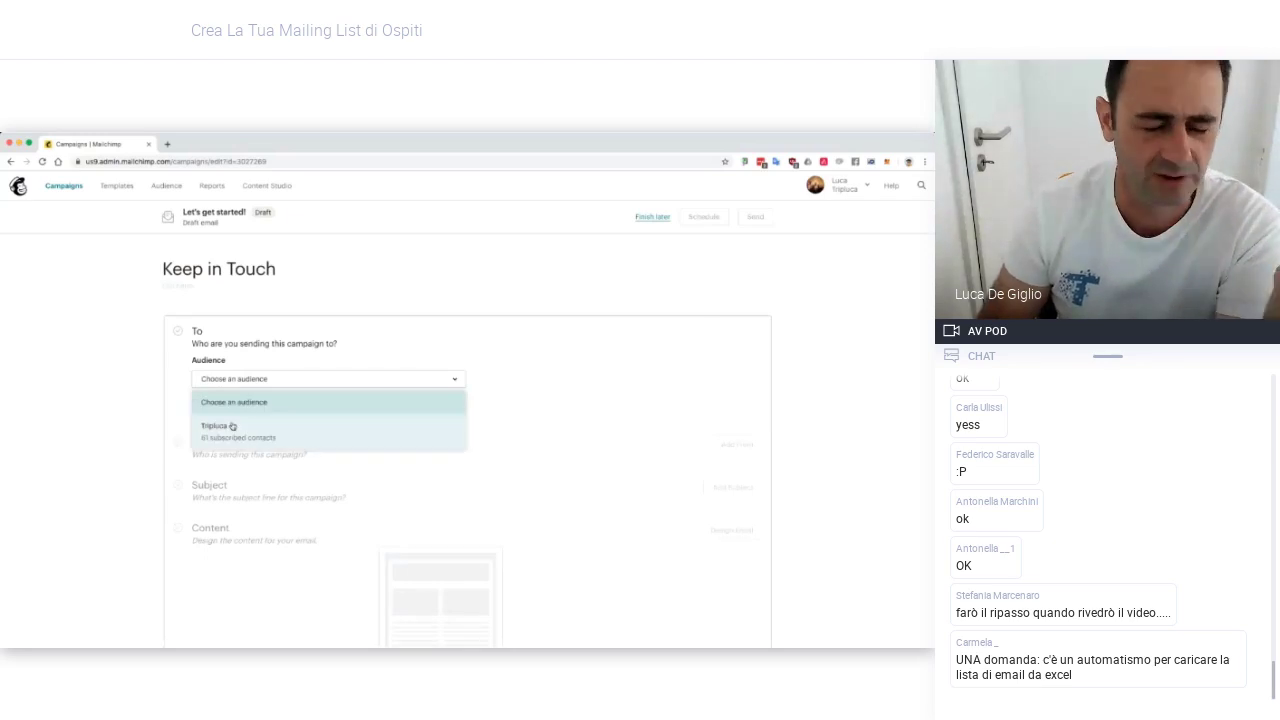
click(232, 426)
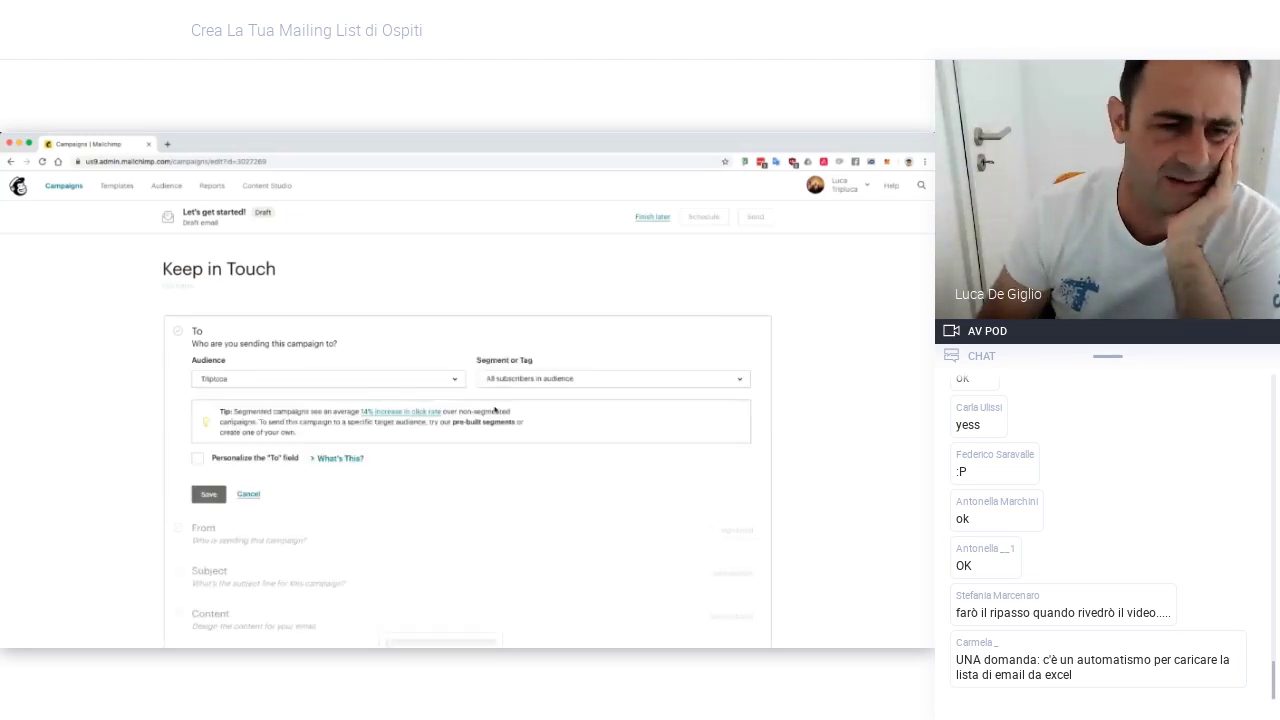
click(544, 382)
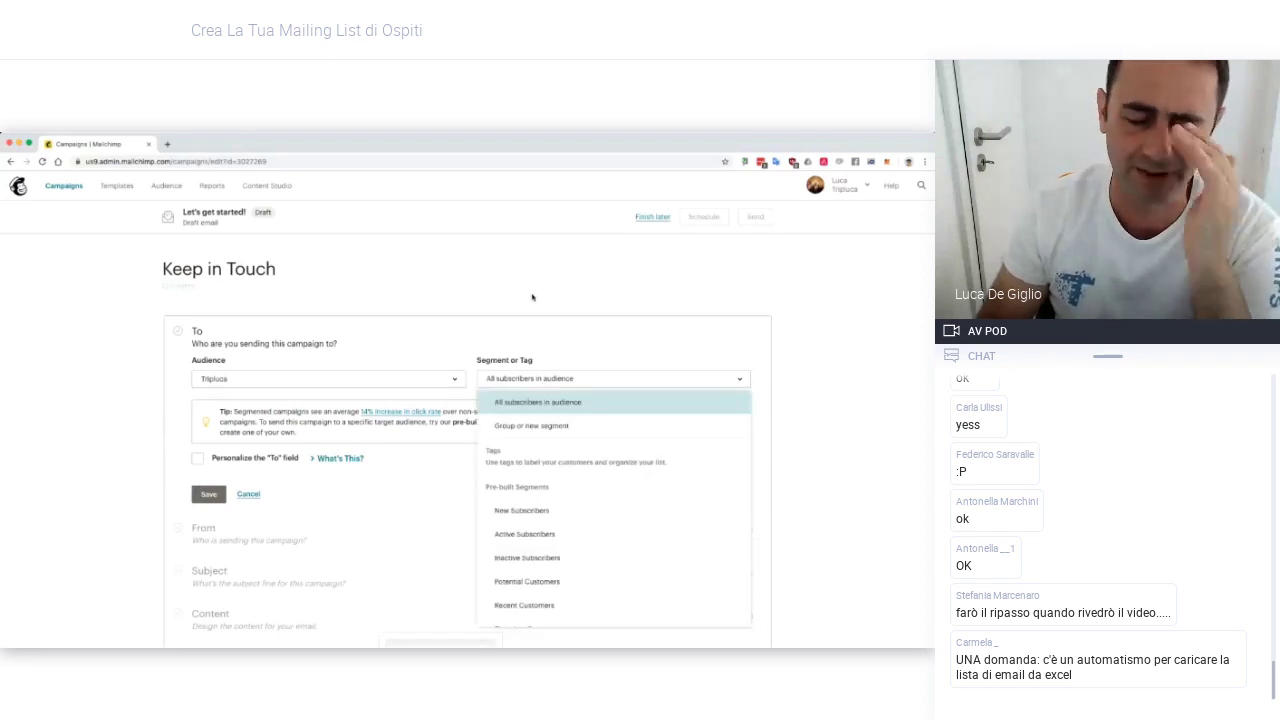
click(532, 297)
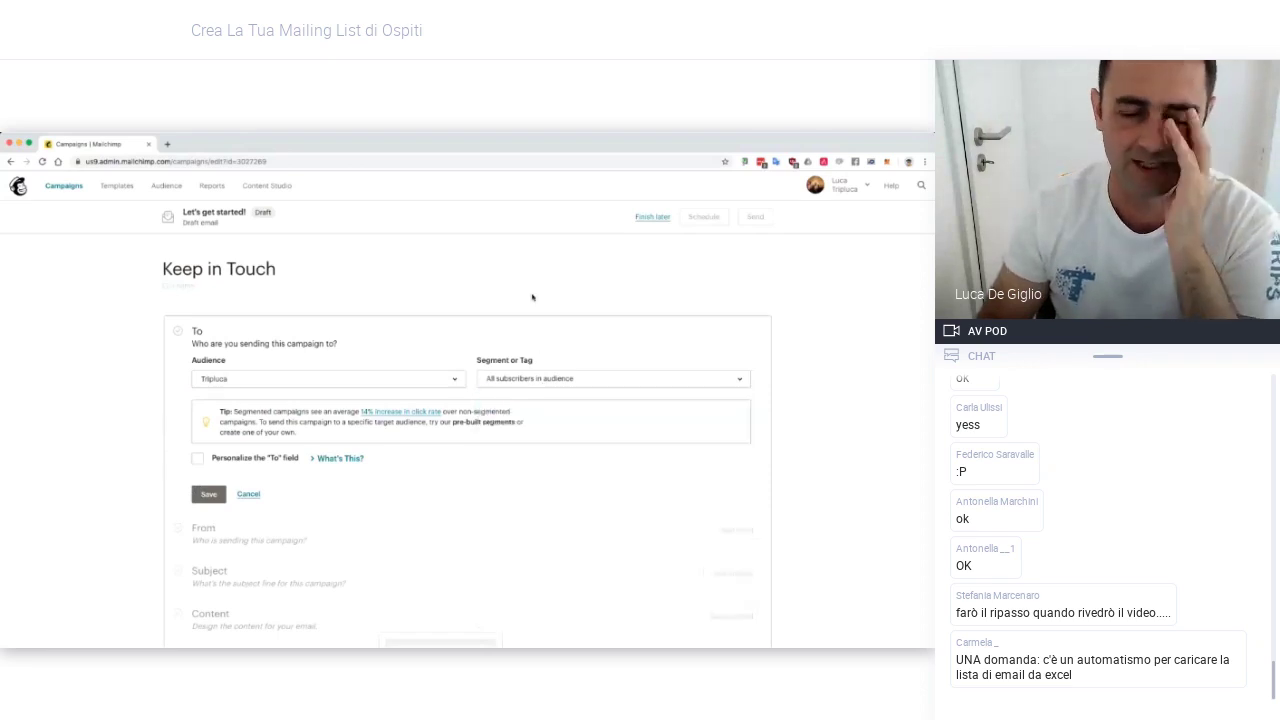
click(509, 382)
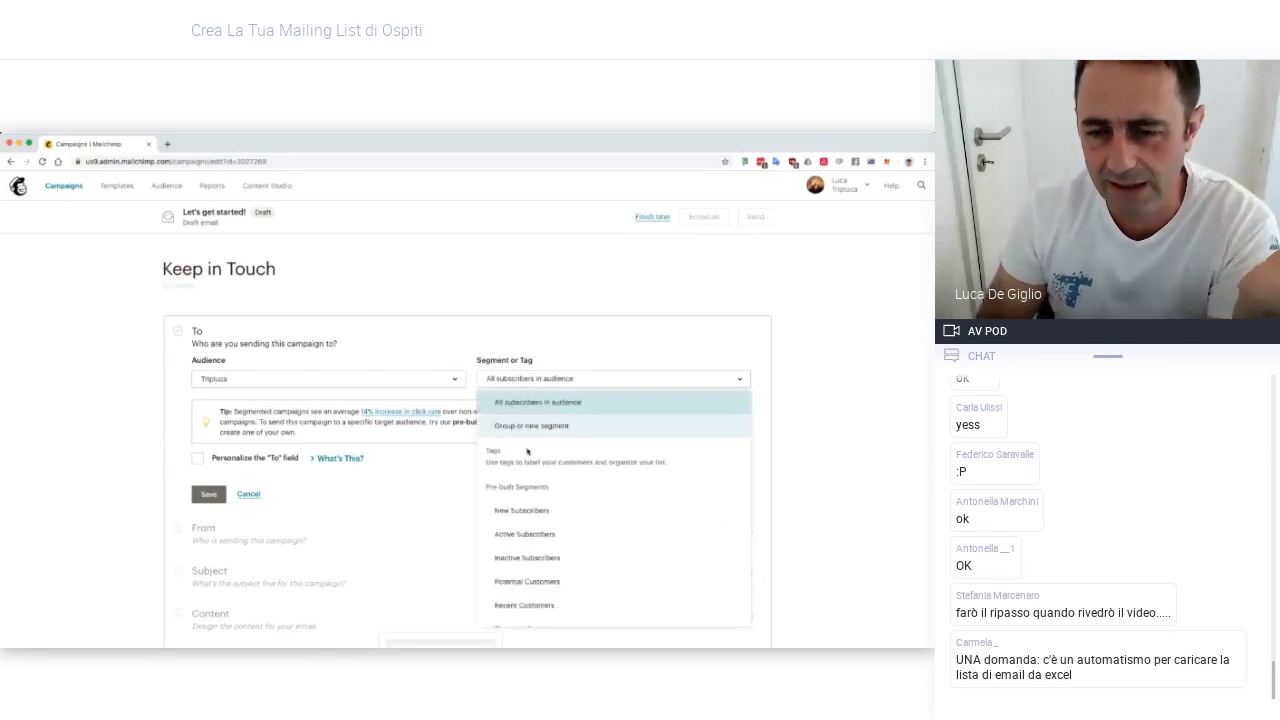
click(523, 374)
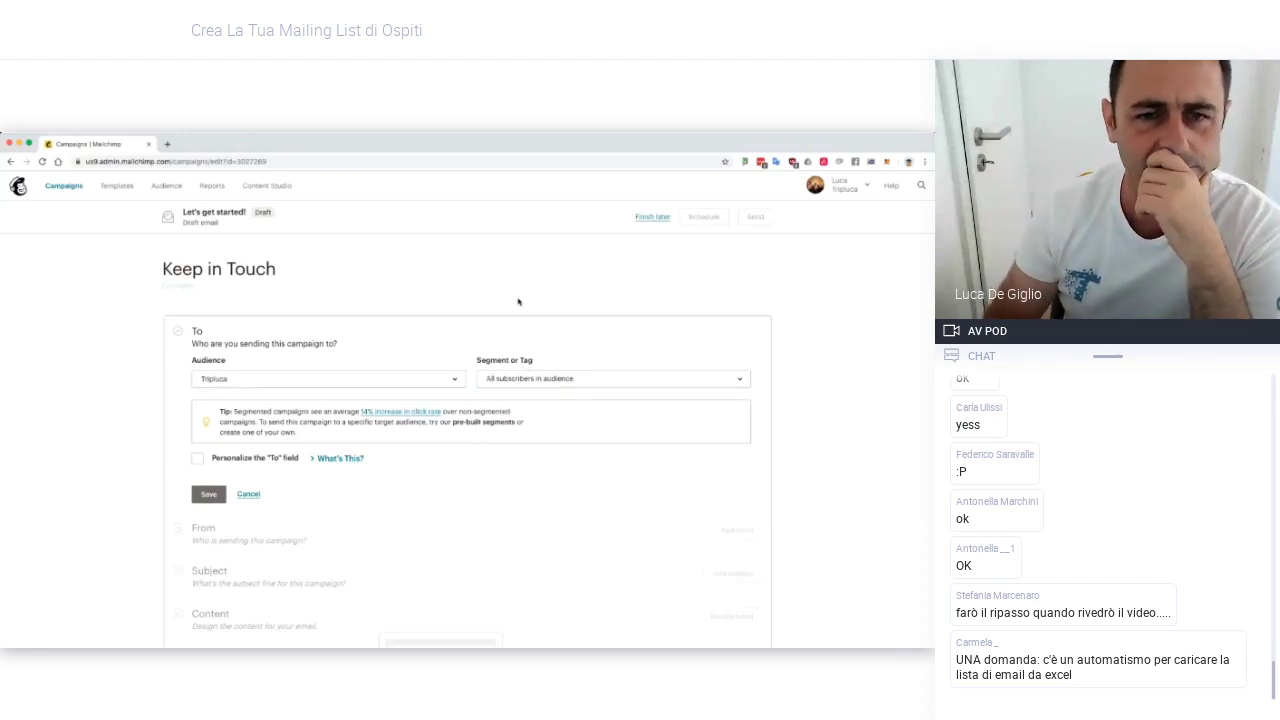
scroll(345, 393, down, 2)
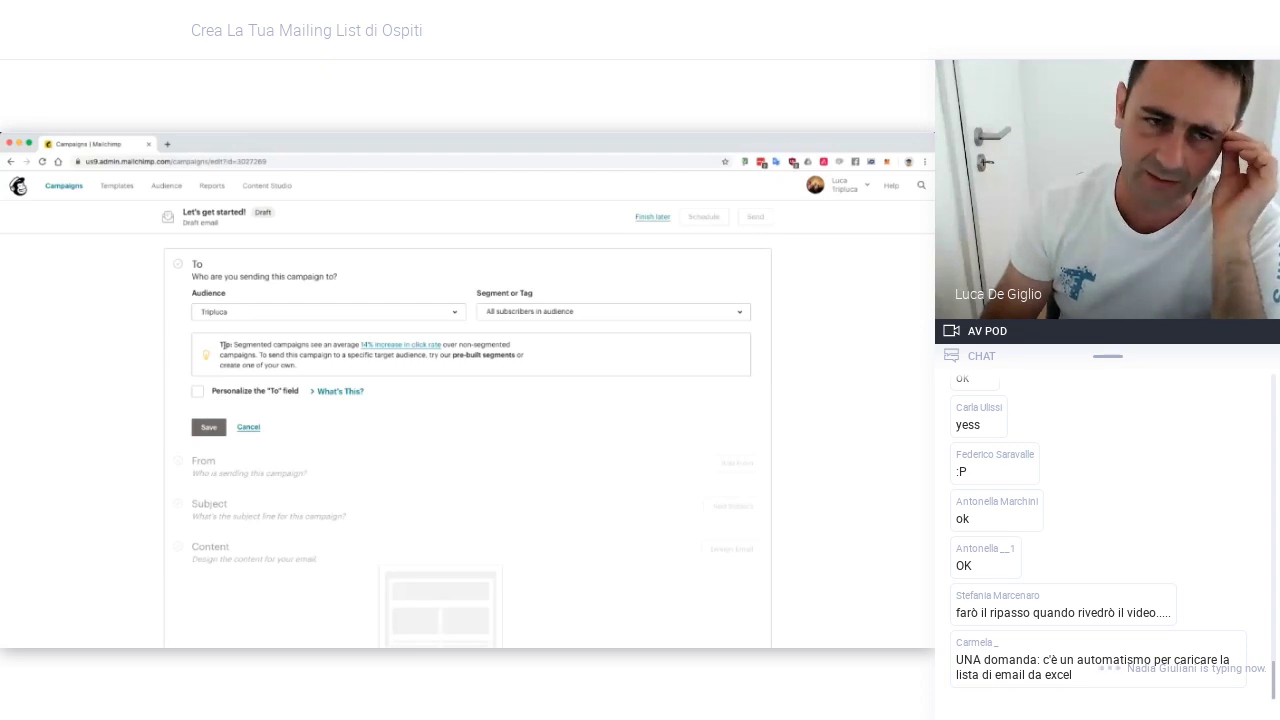
Personalize the campaign's To field with the *|FNAME|* merge tag and save the recipients
click(197, 393)
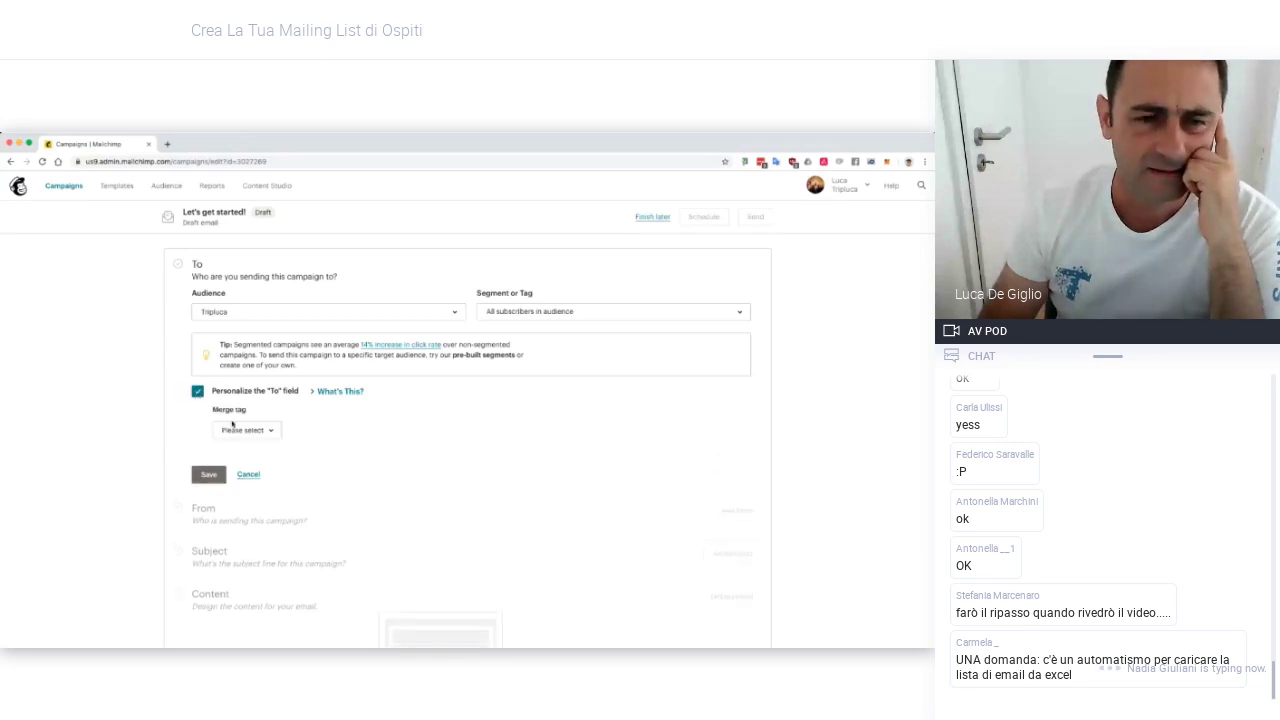
click(237, 429)
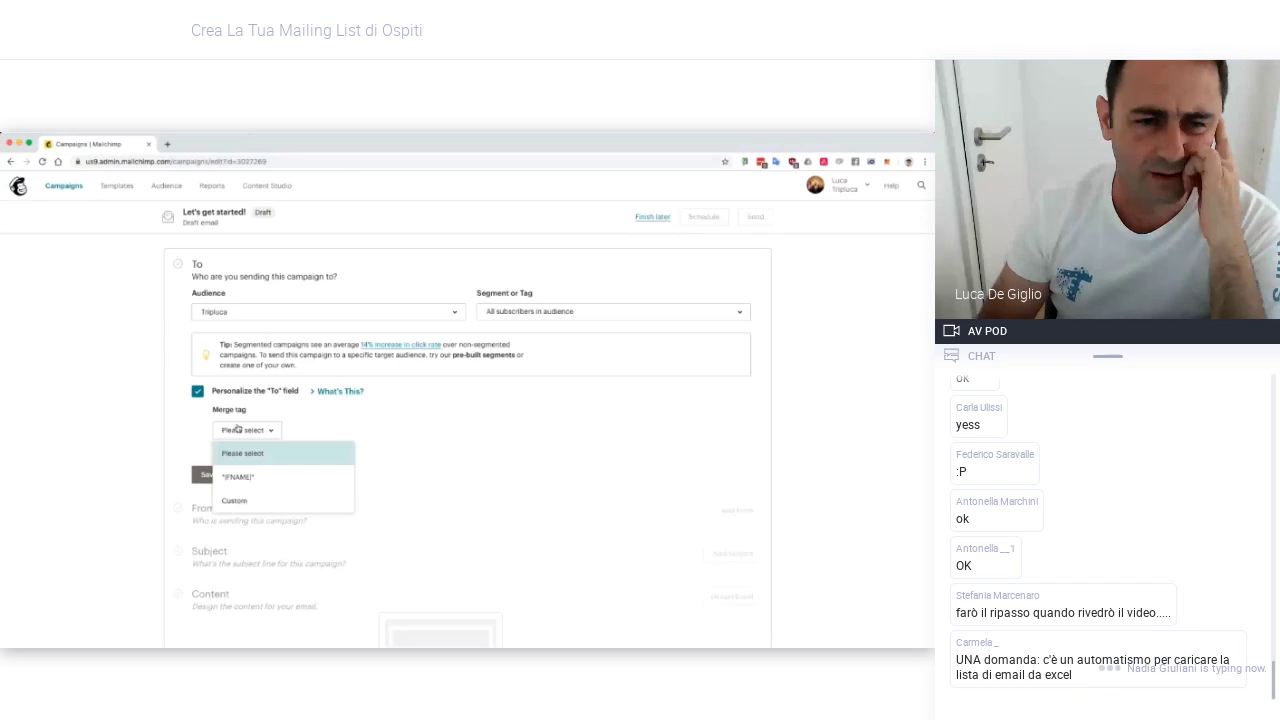
click(238, 477)
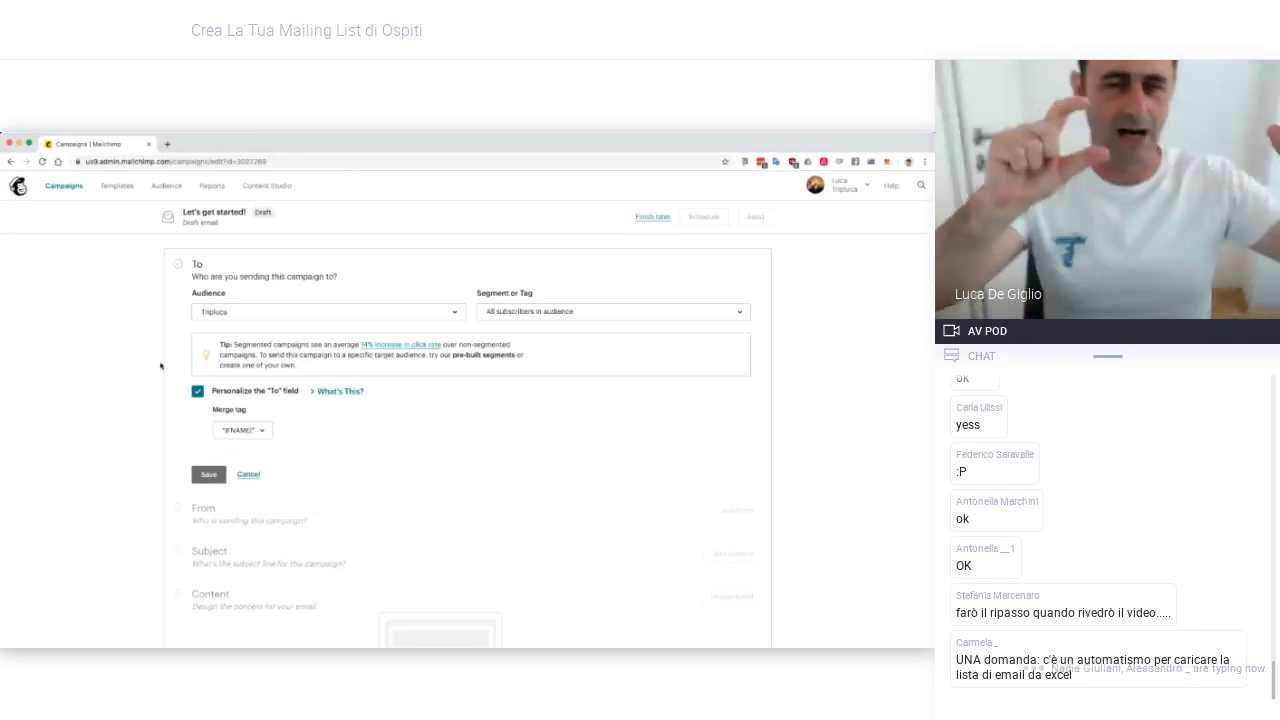
scroll(160, 366, down, 2)
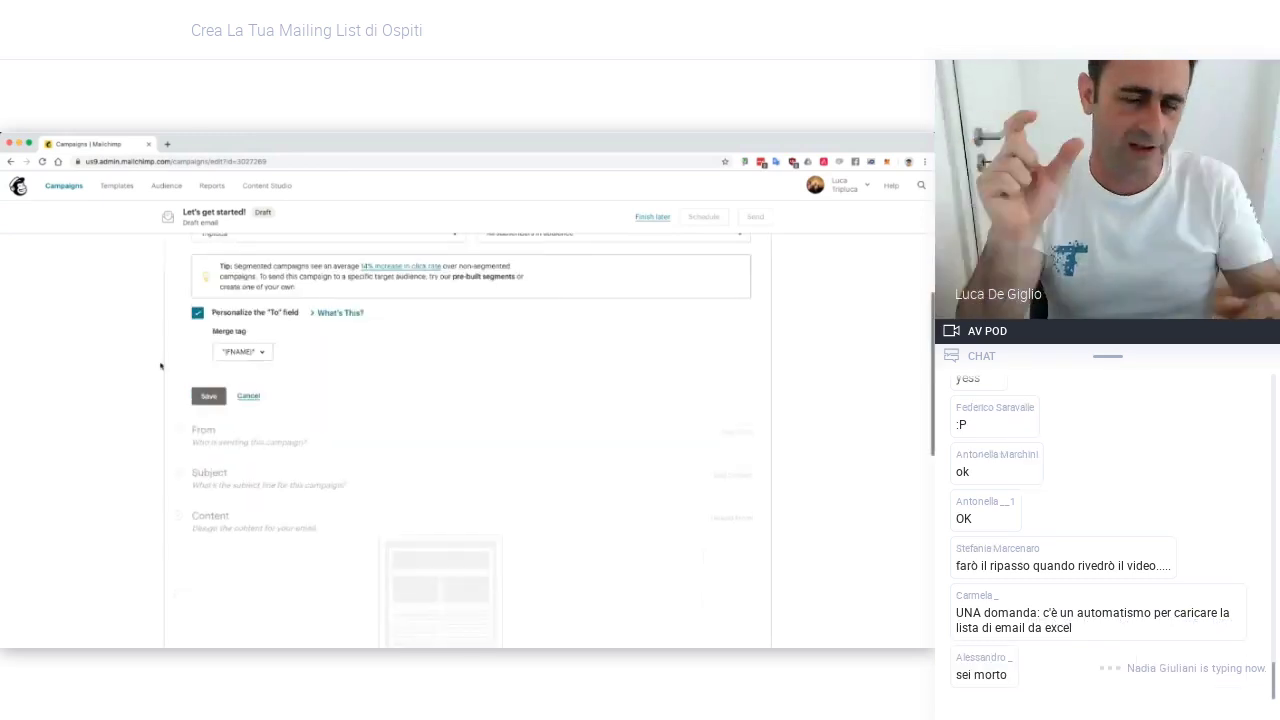
click(208, 396)
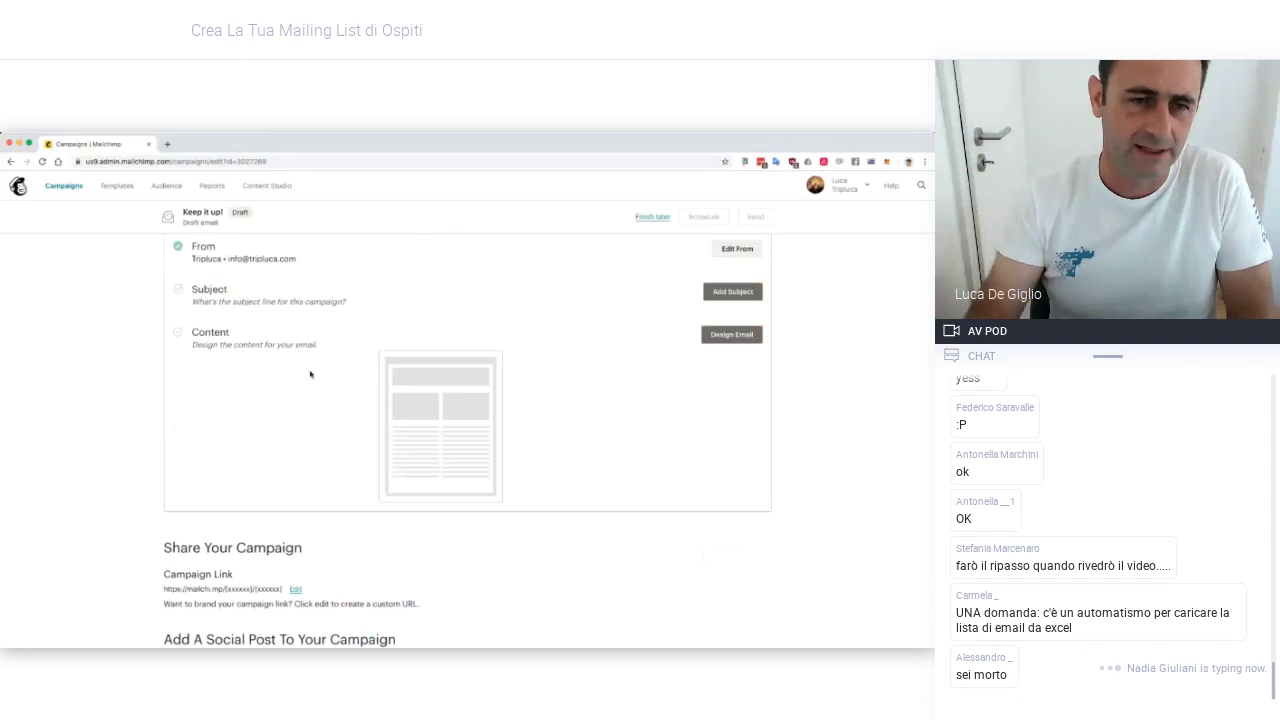
Review the campaign's sender name and email address and save the From details as they are
scroll(310, 374, up, 2)
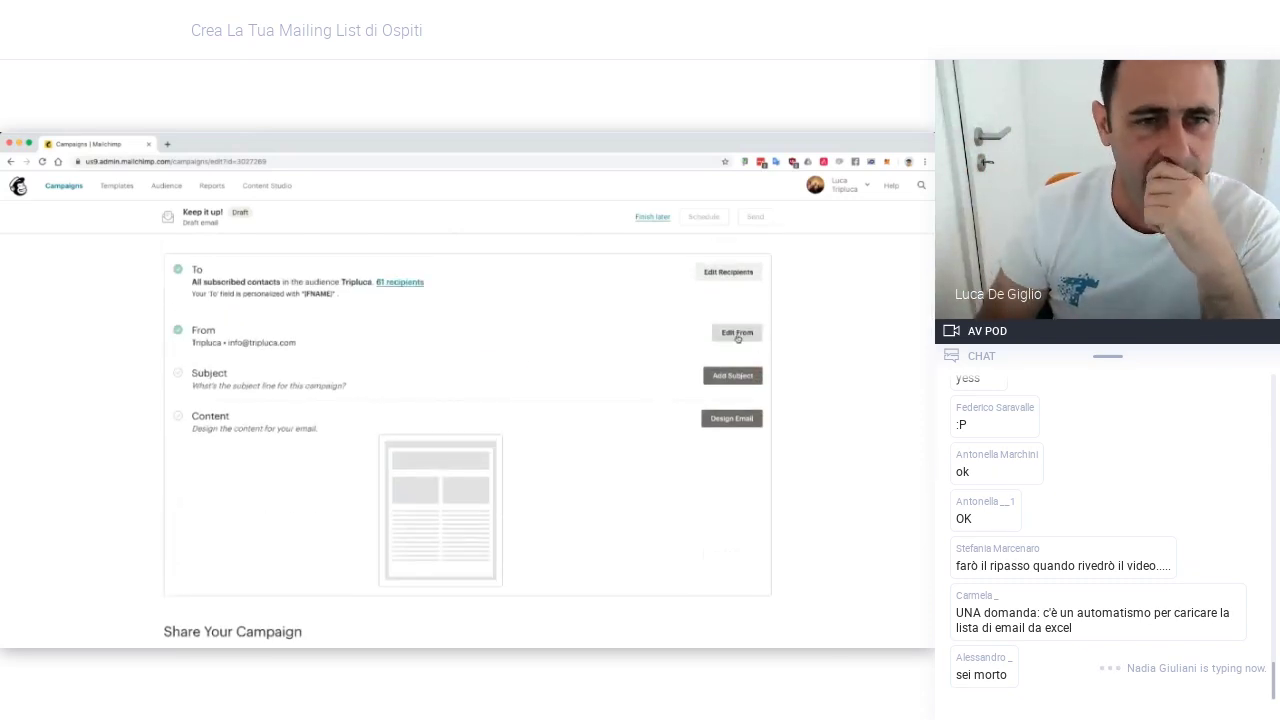
click(740, 334)
click(548, 378)
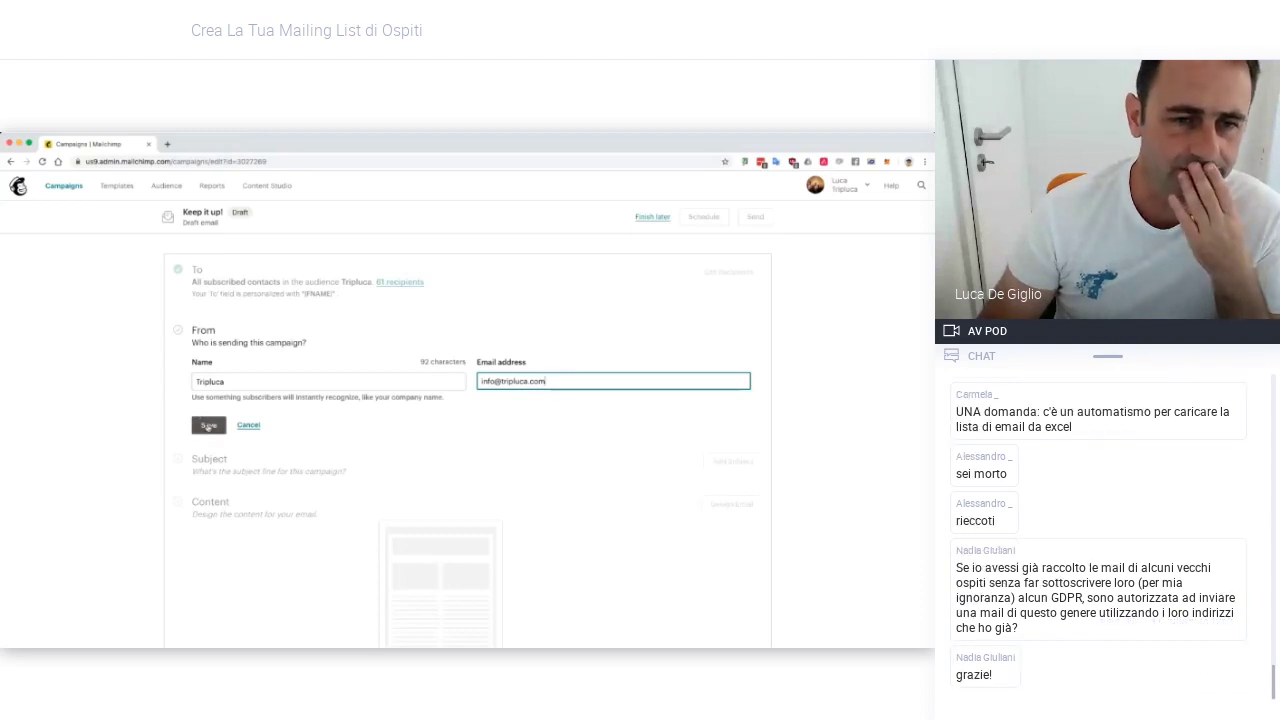
click(231, 381)
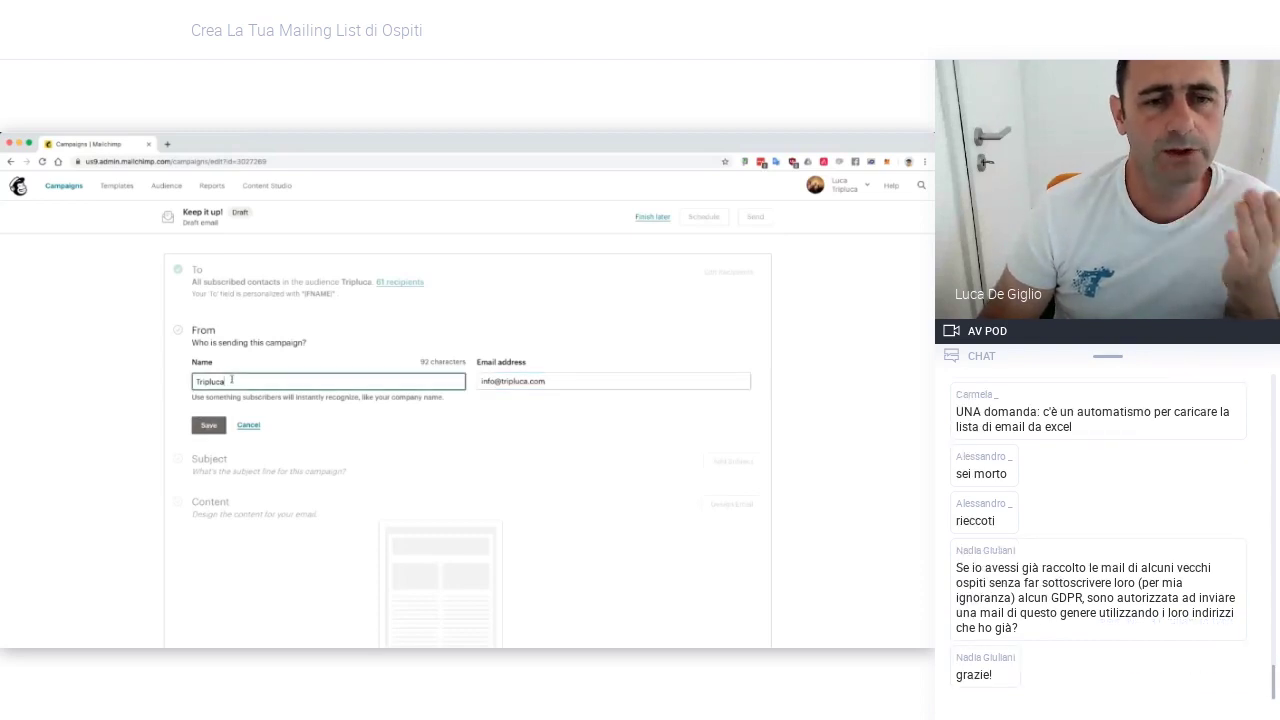
click(525, 378)
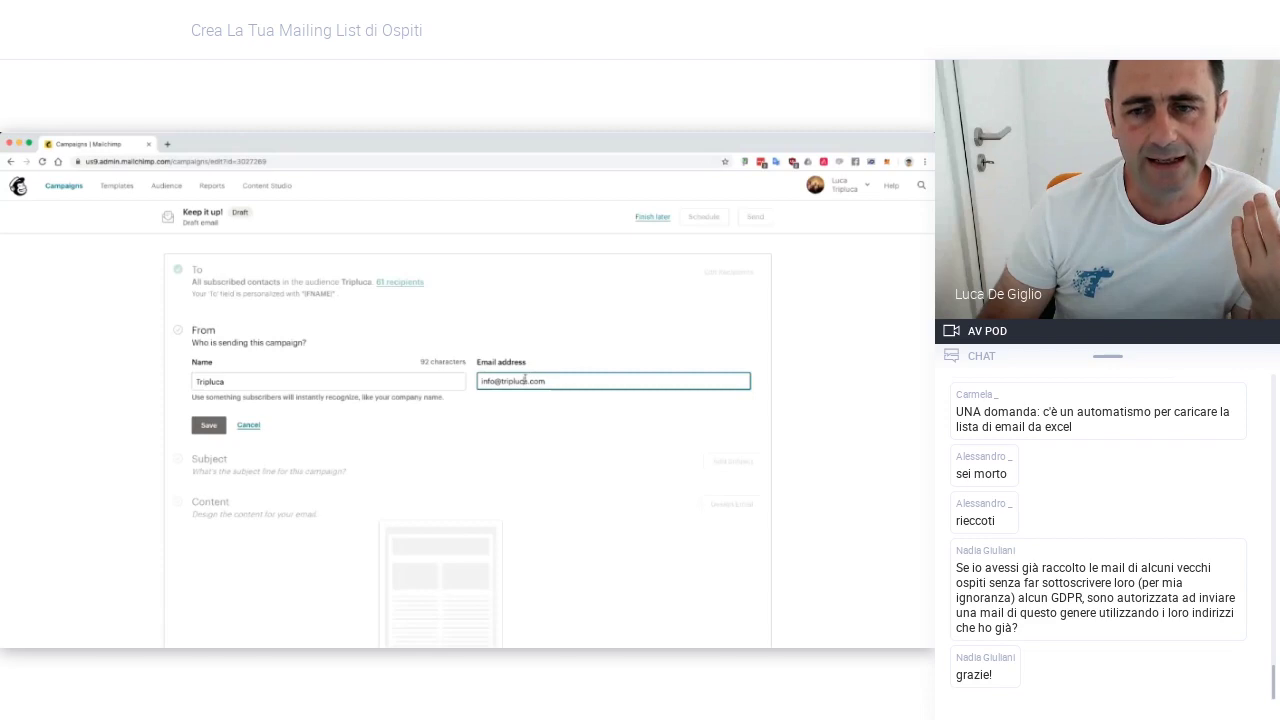
click(208, 425)
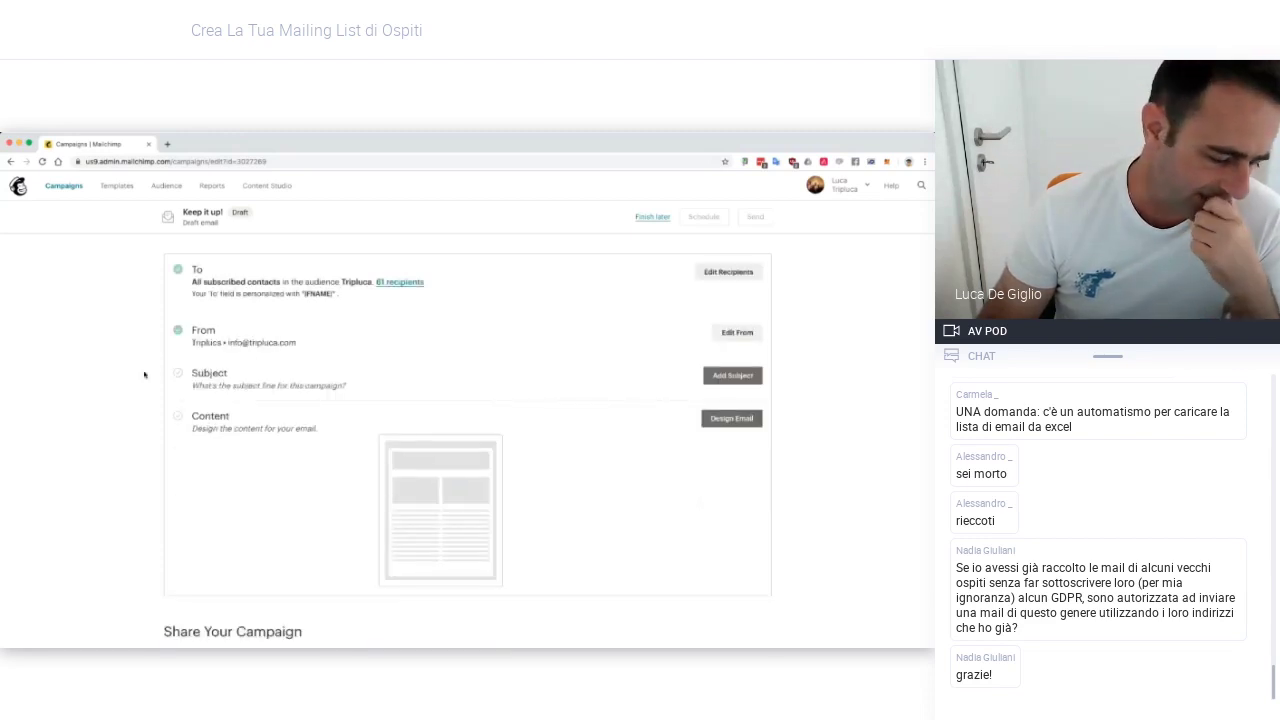
Enter "Hi, how are you?" as the campaign's subject line
click(735, 376)
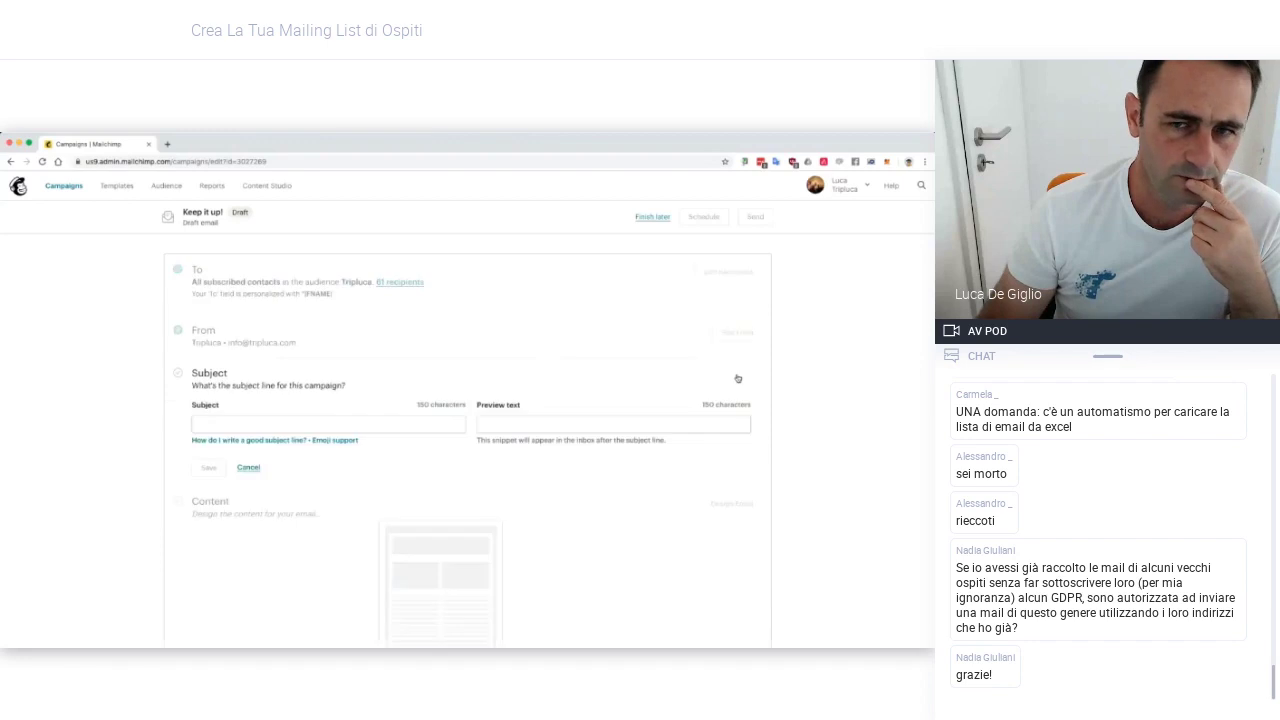
click(257, 422)
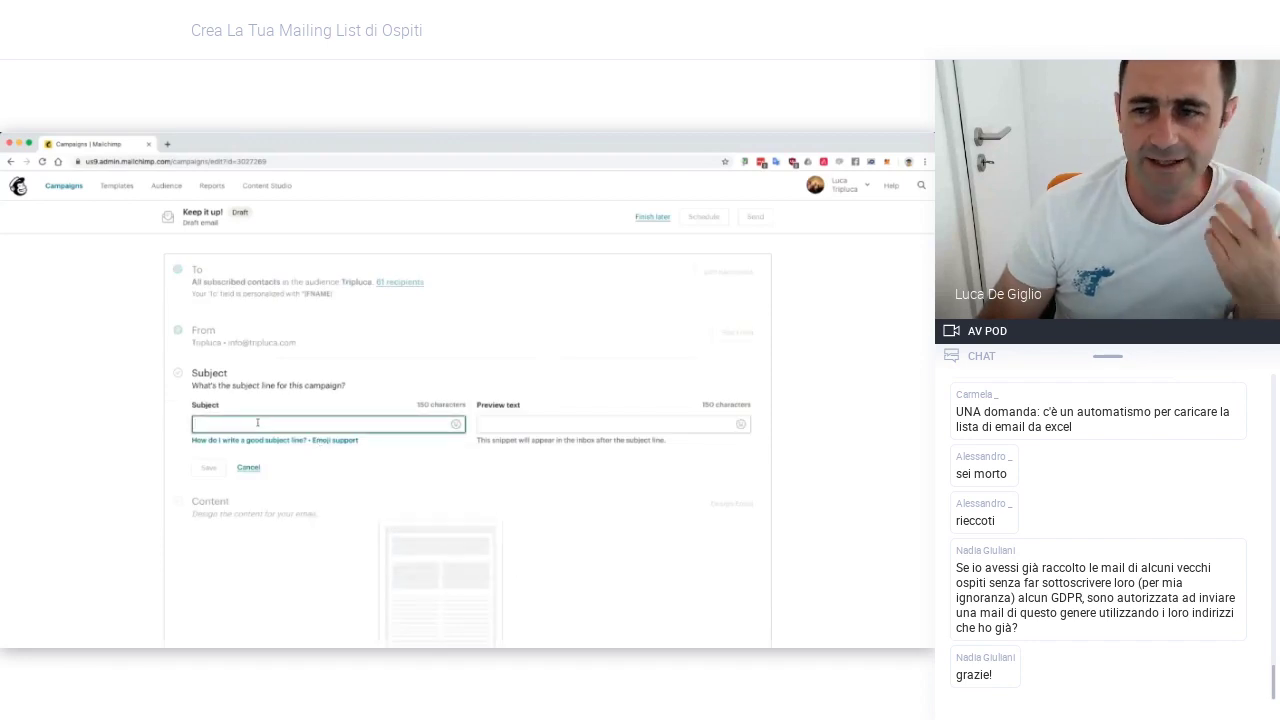
text(H)
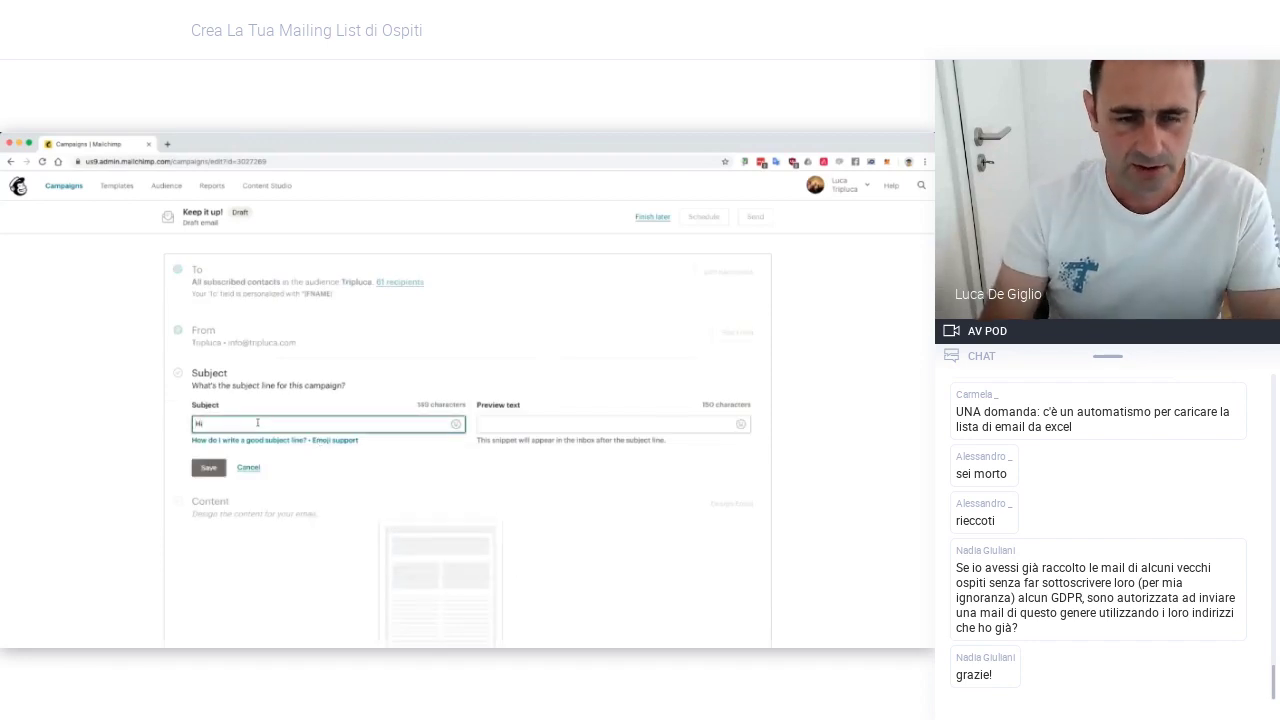
text(i, how are )
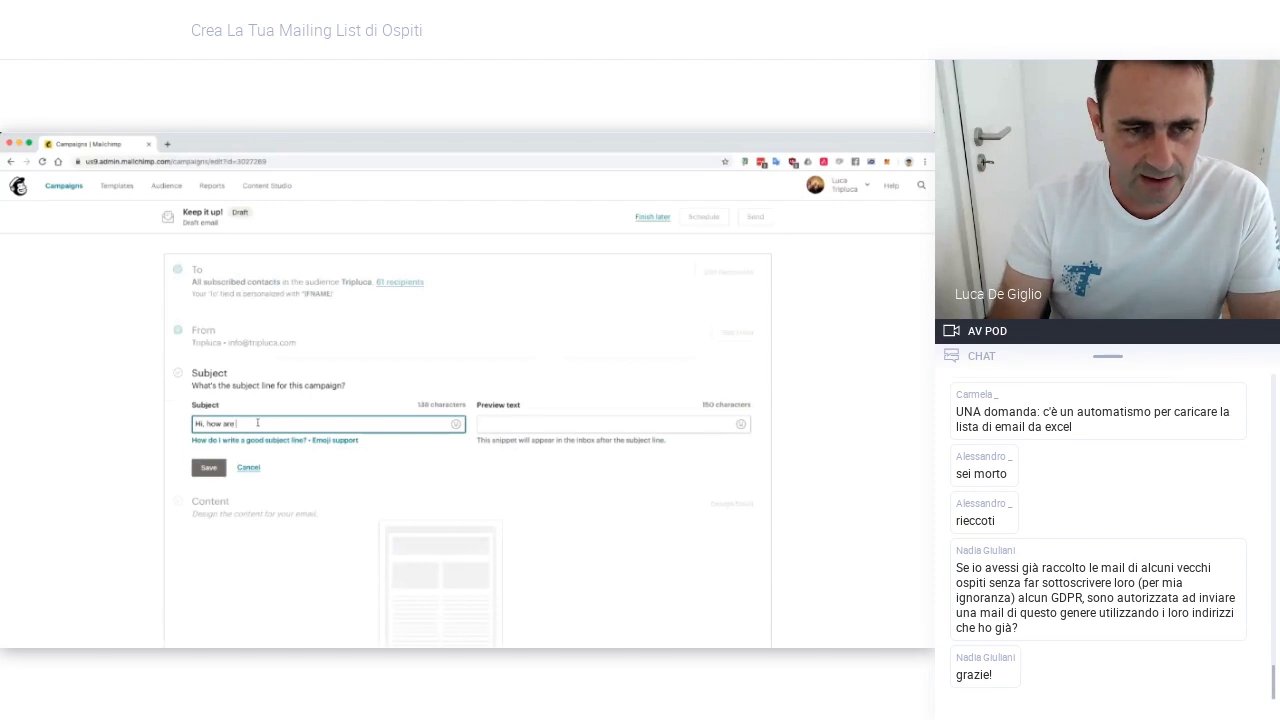
text(you?)
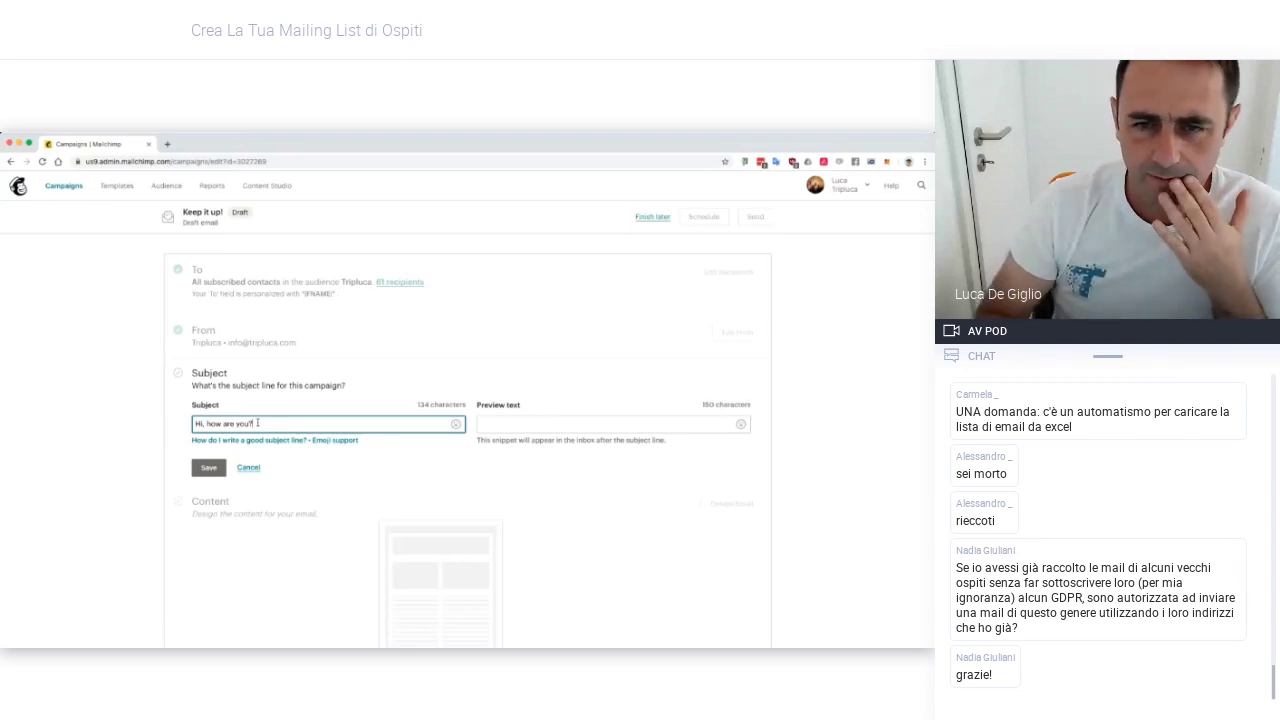
Save the subject line "Hi, how are you?" without emoji or preview text, and start designing the email content
click(505, 424)
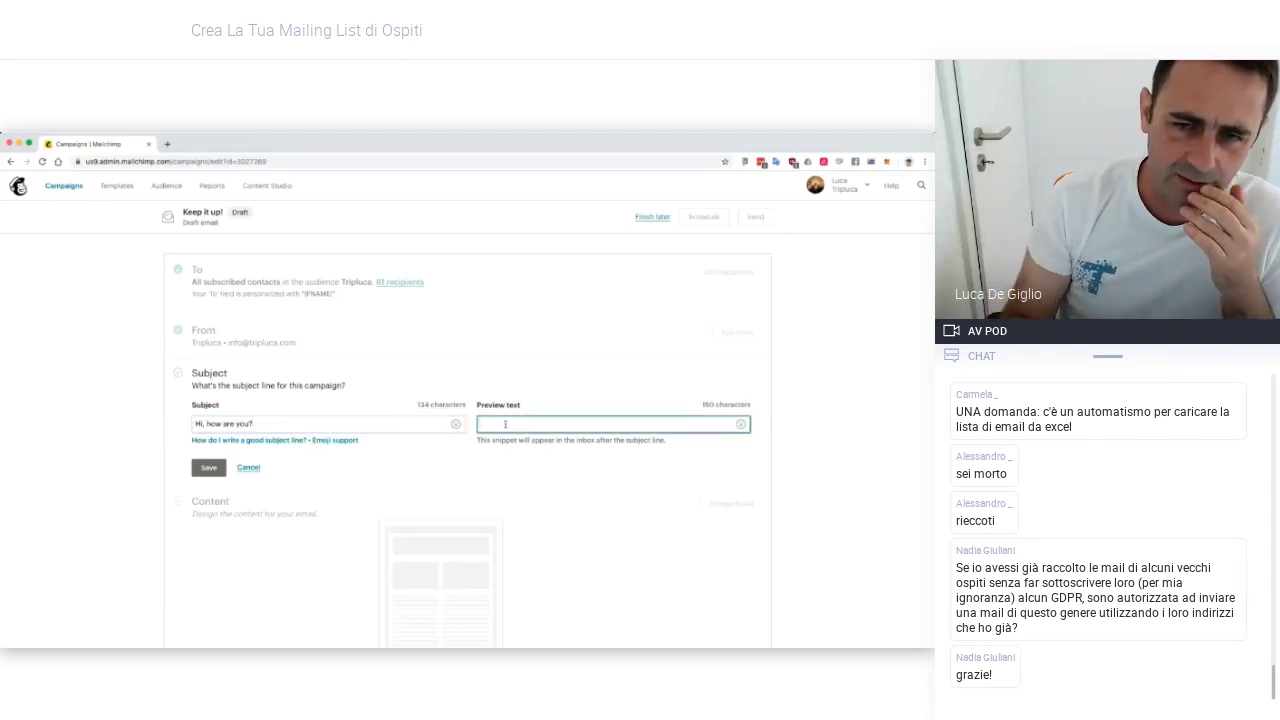
click(249, 425)
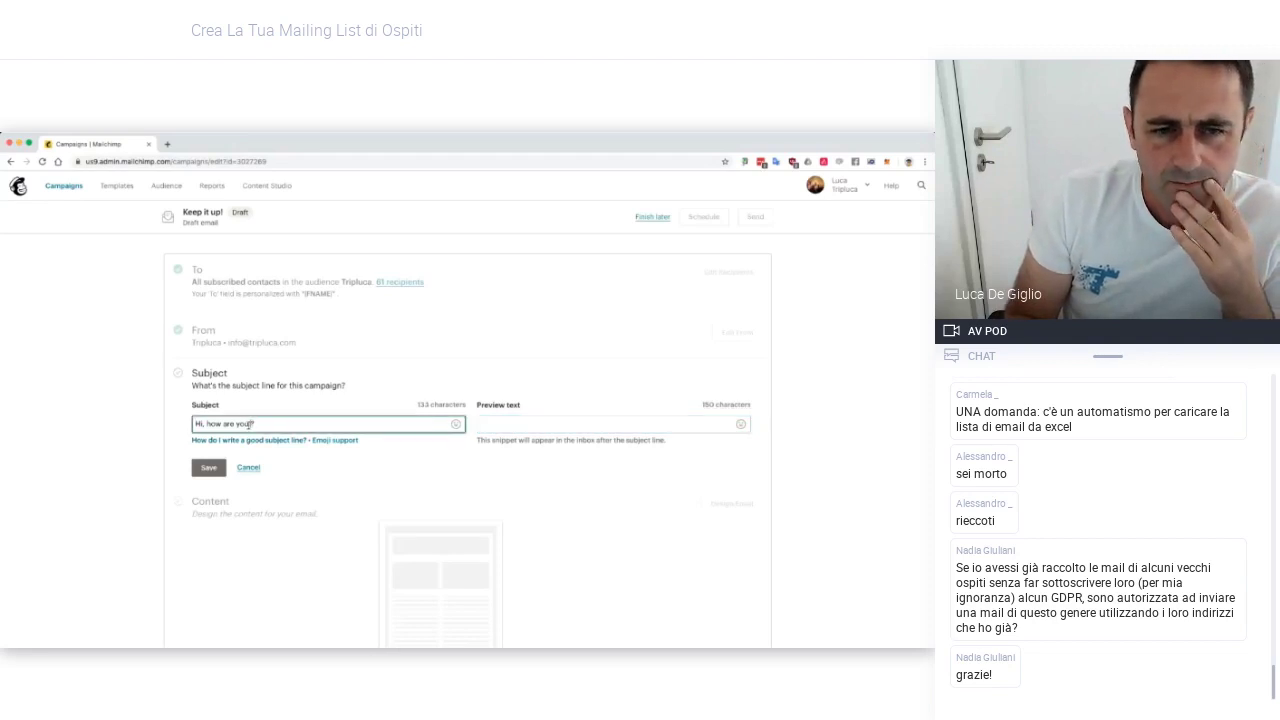
click(455, 424)
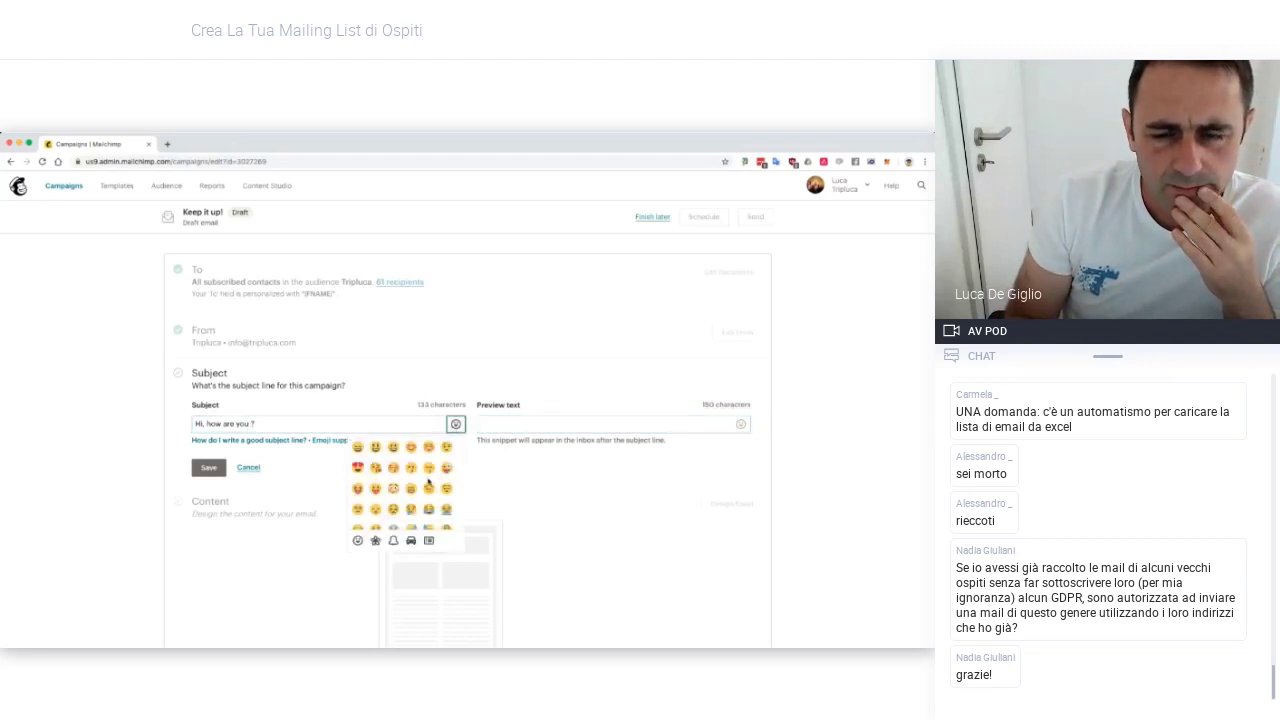
click(269, 428)
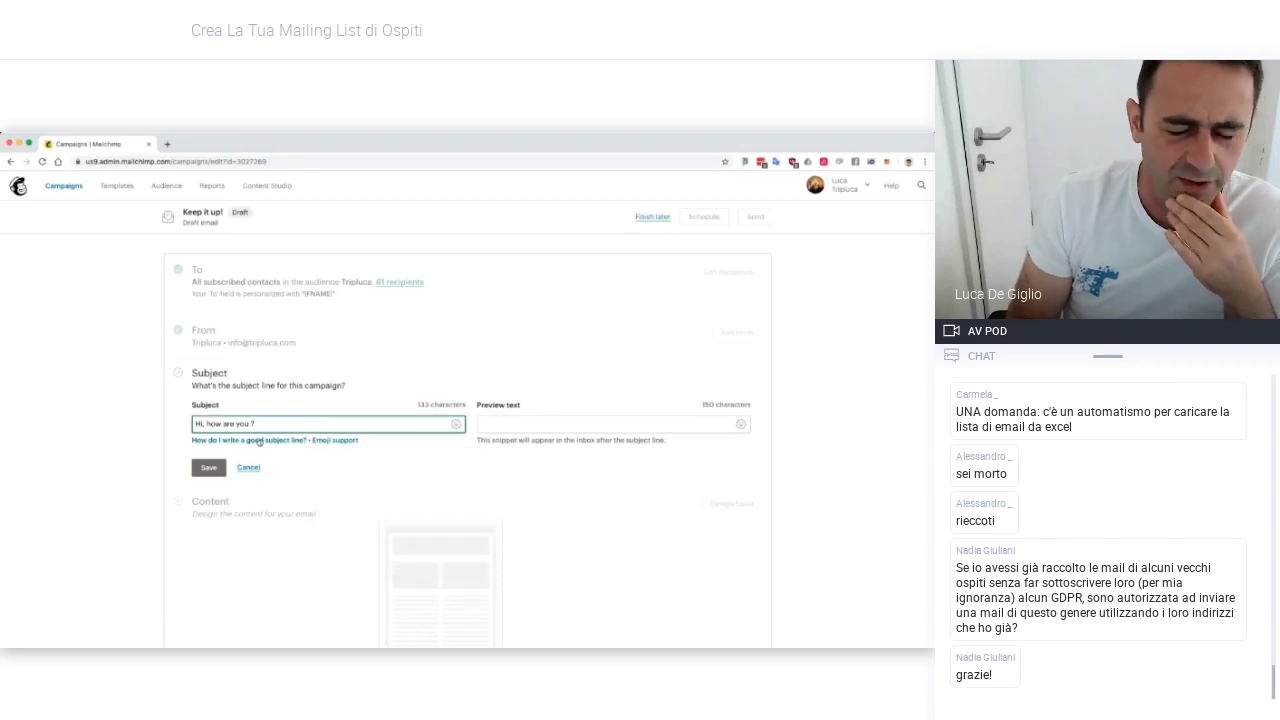
key(BackSpace)
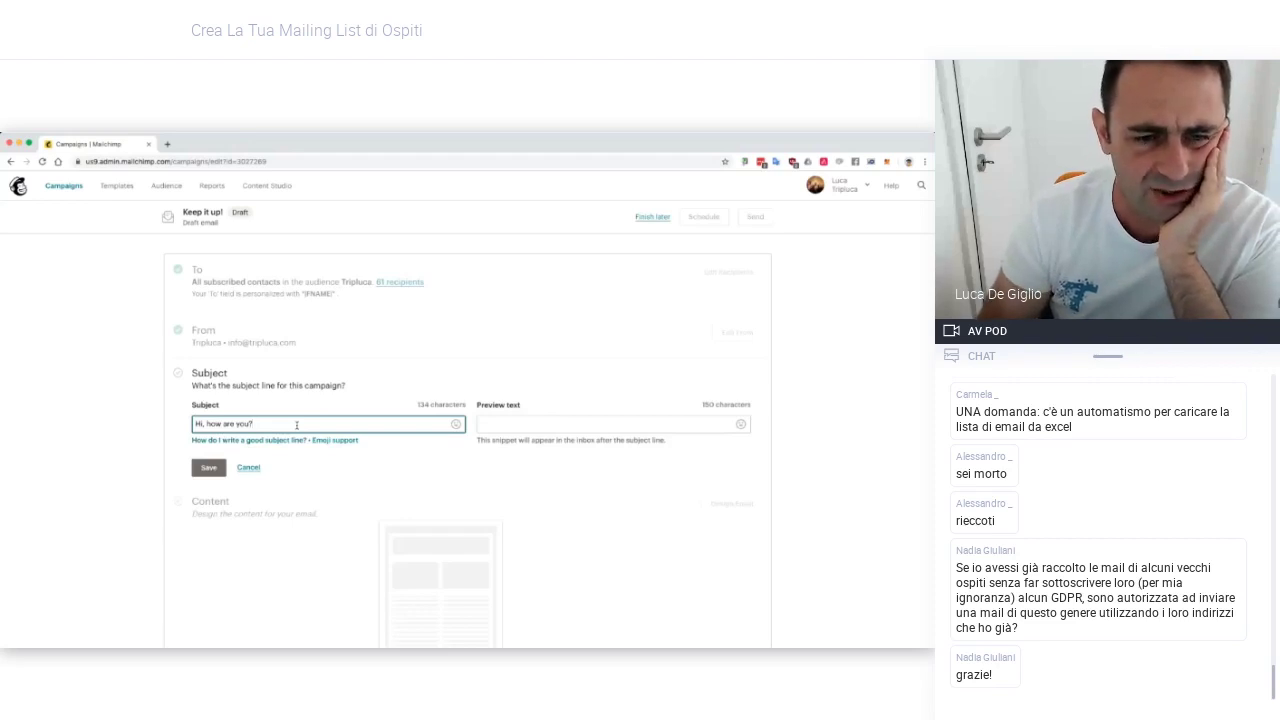
scroll(297, 424, down, 1)
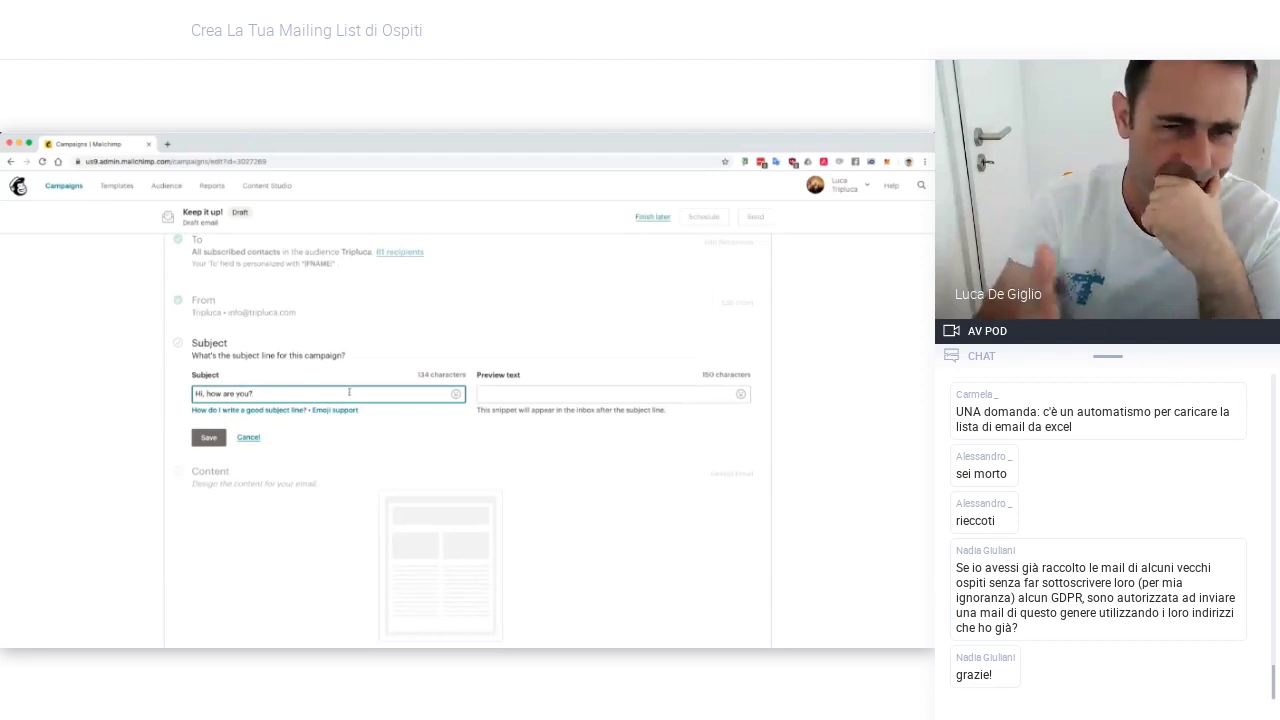
click(208, 438)
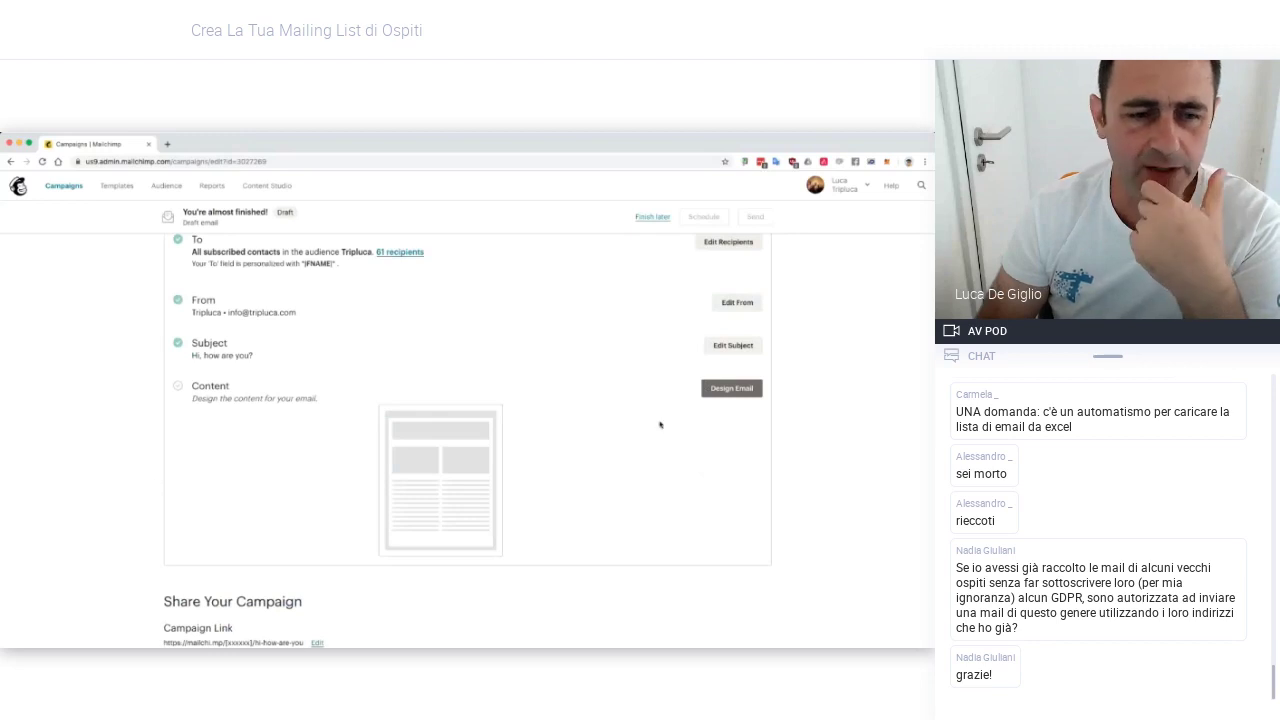
click(723, 391)
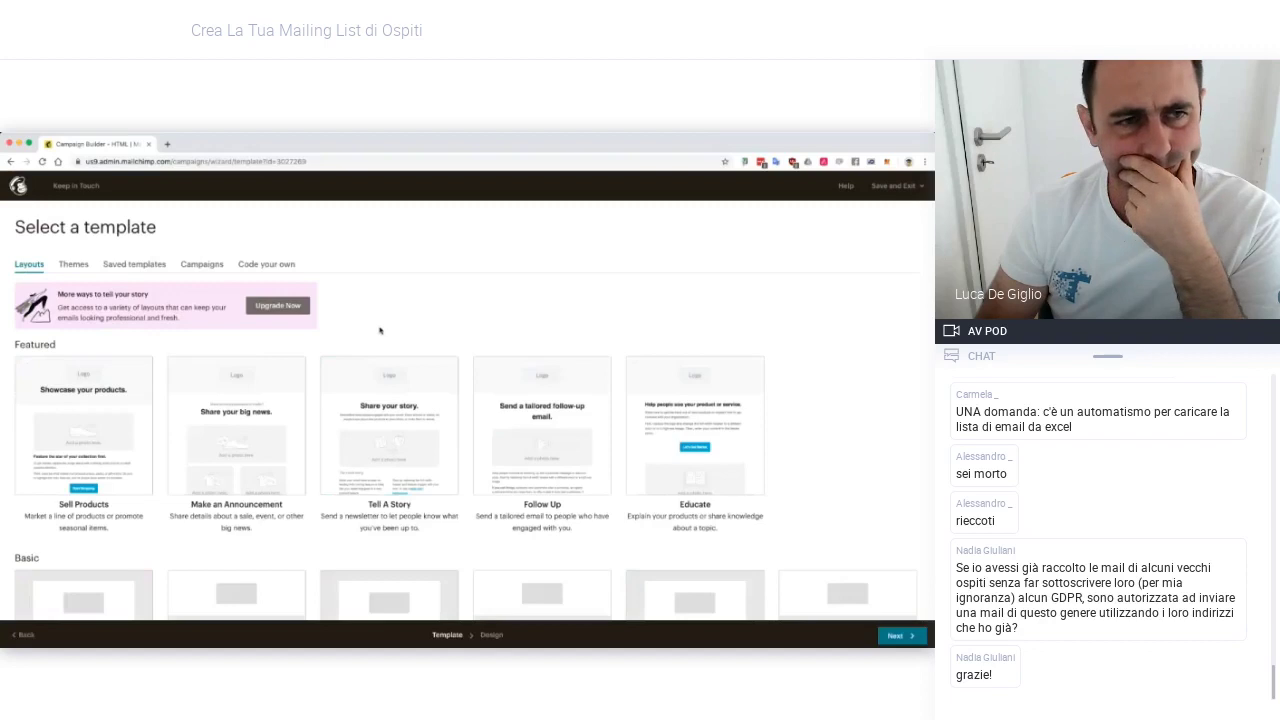
Browse the Featured and Basic layouts and the ready-made themes for a suitable email template
scroll(380, 330, down, 5)
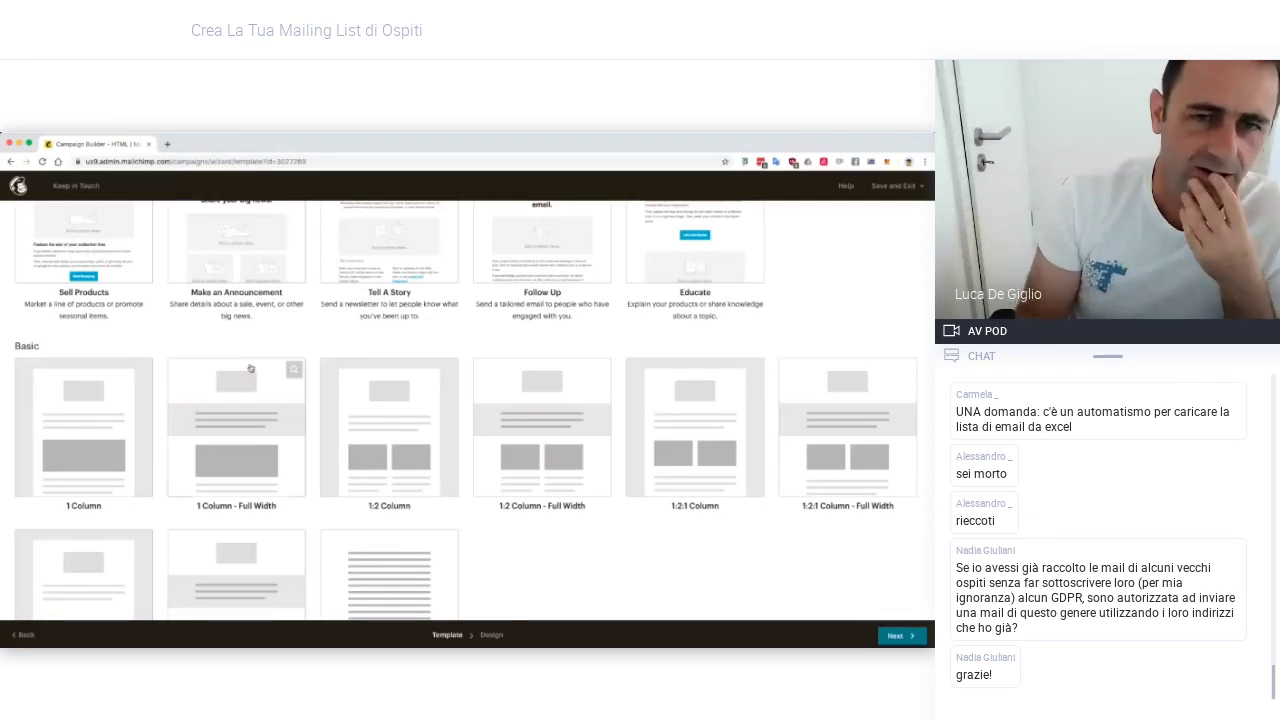
scroll(250, 366, up, 1)
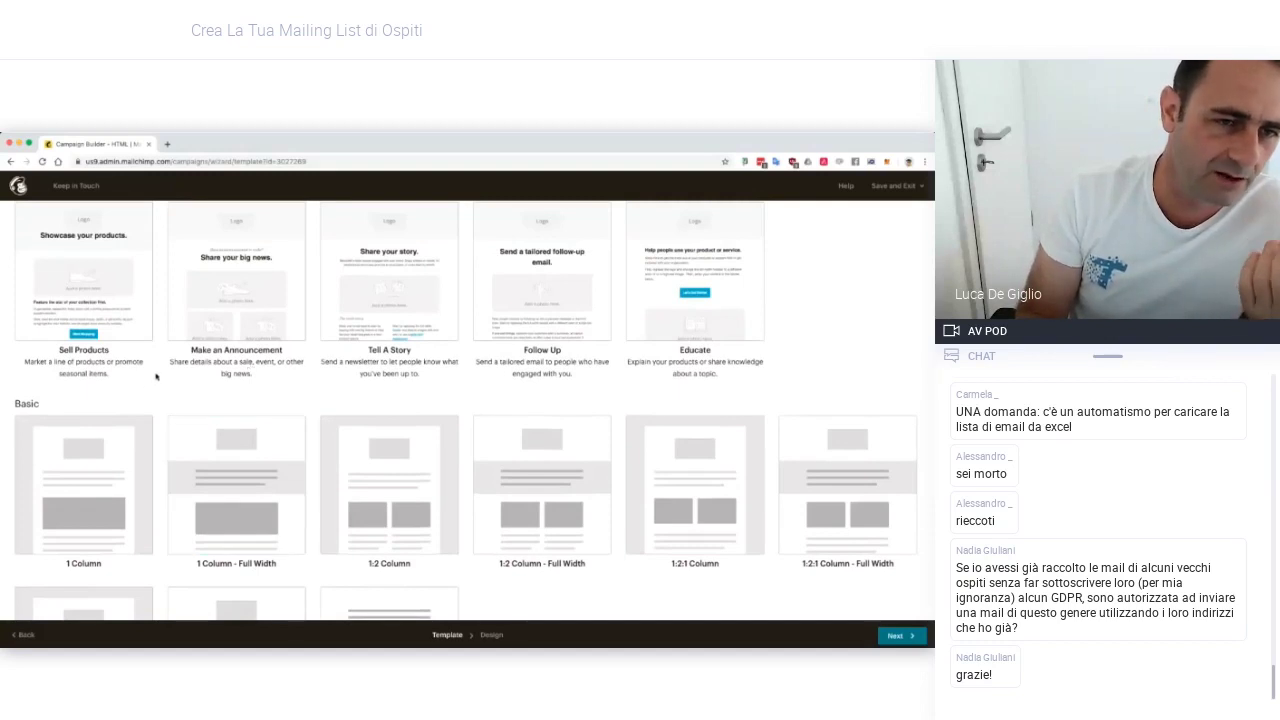
scroll(156, 376, up, 3)
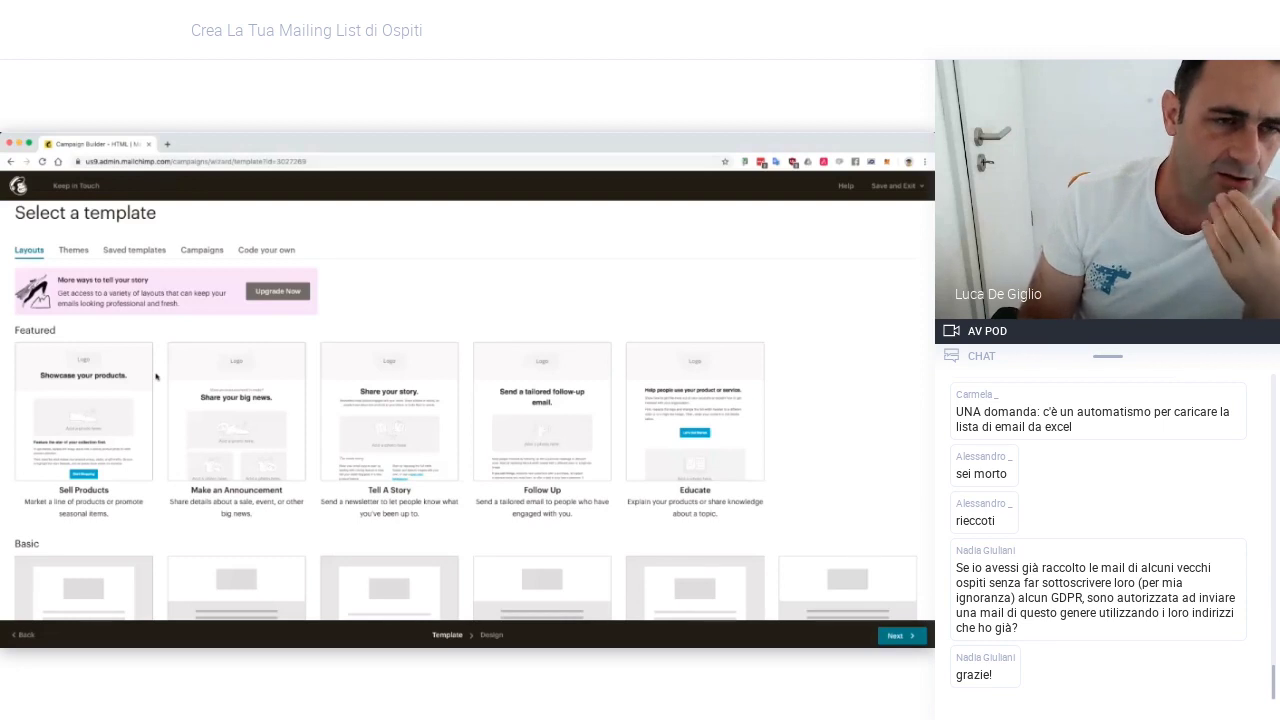
scroll(155, 376, down, 3)
scroll(155, 376, down, 1)
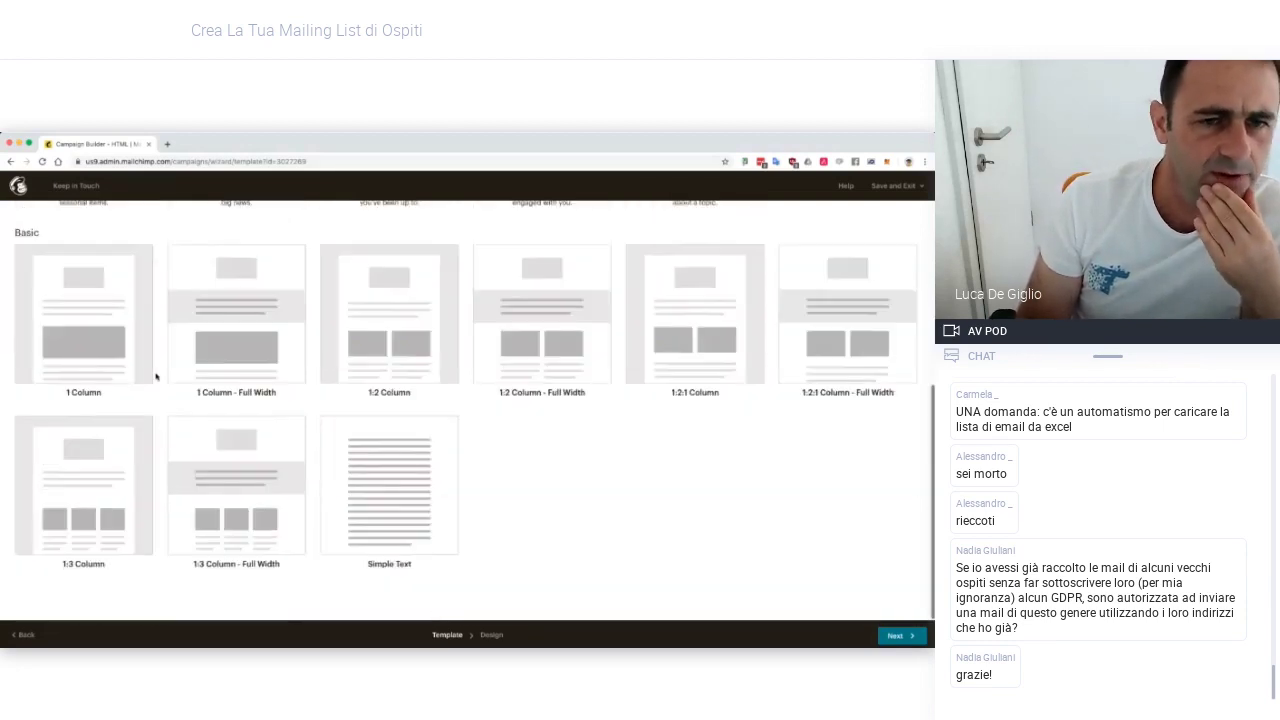
scroll(155, 376, up, 4)
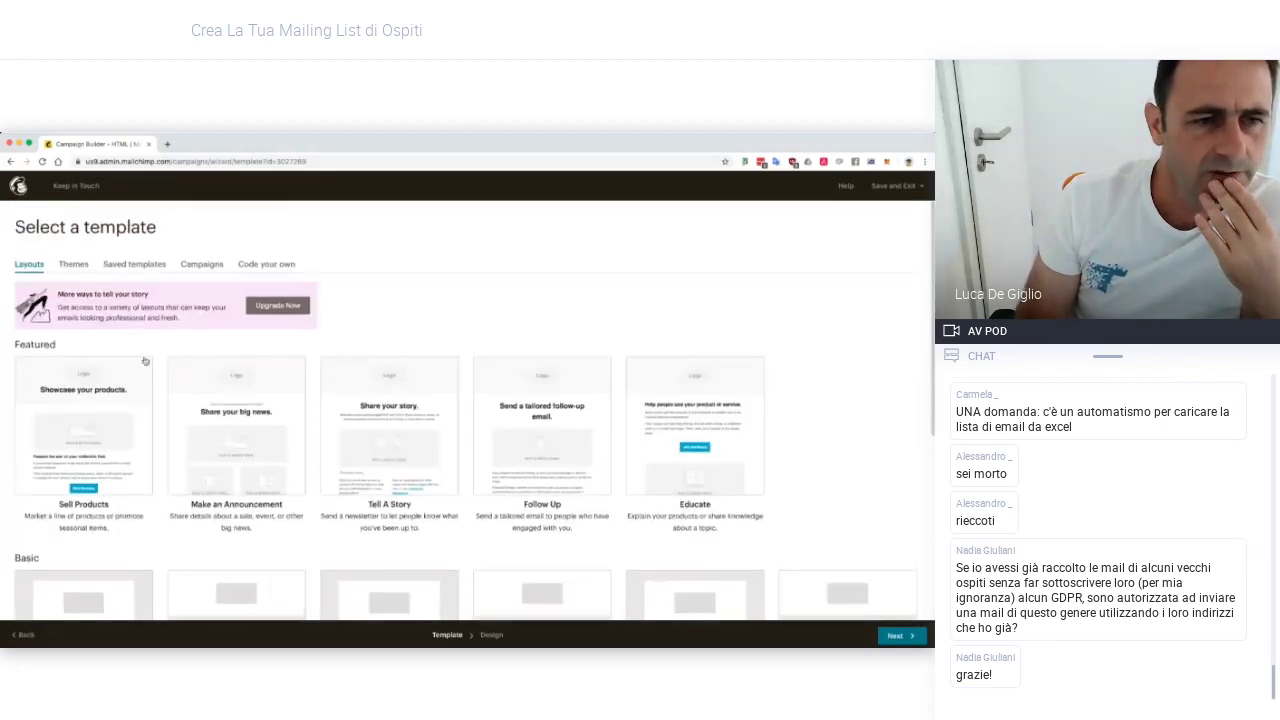
click(71, 266)
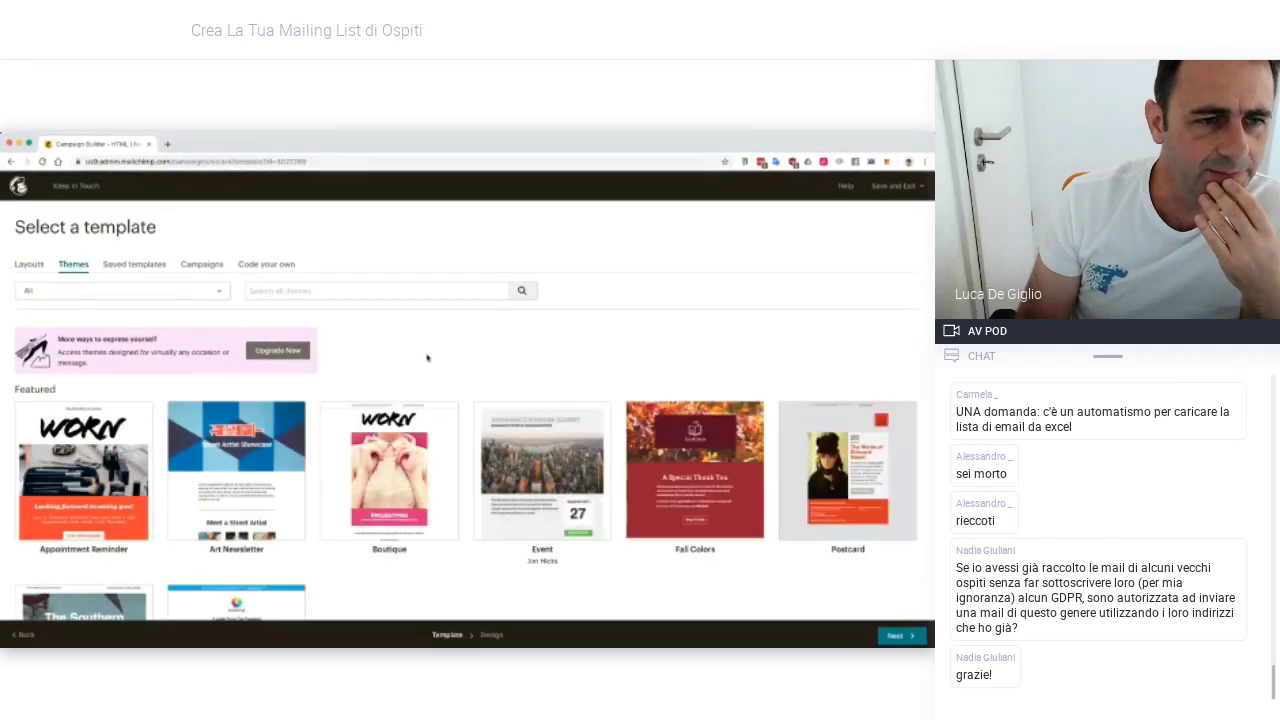
scroll(427, 357, down, 2)
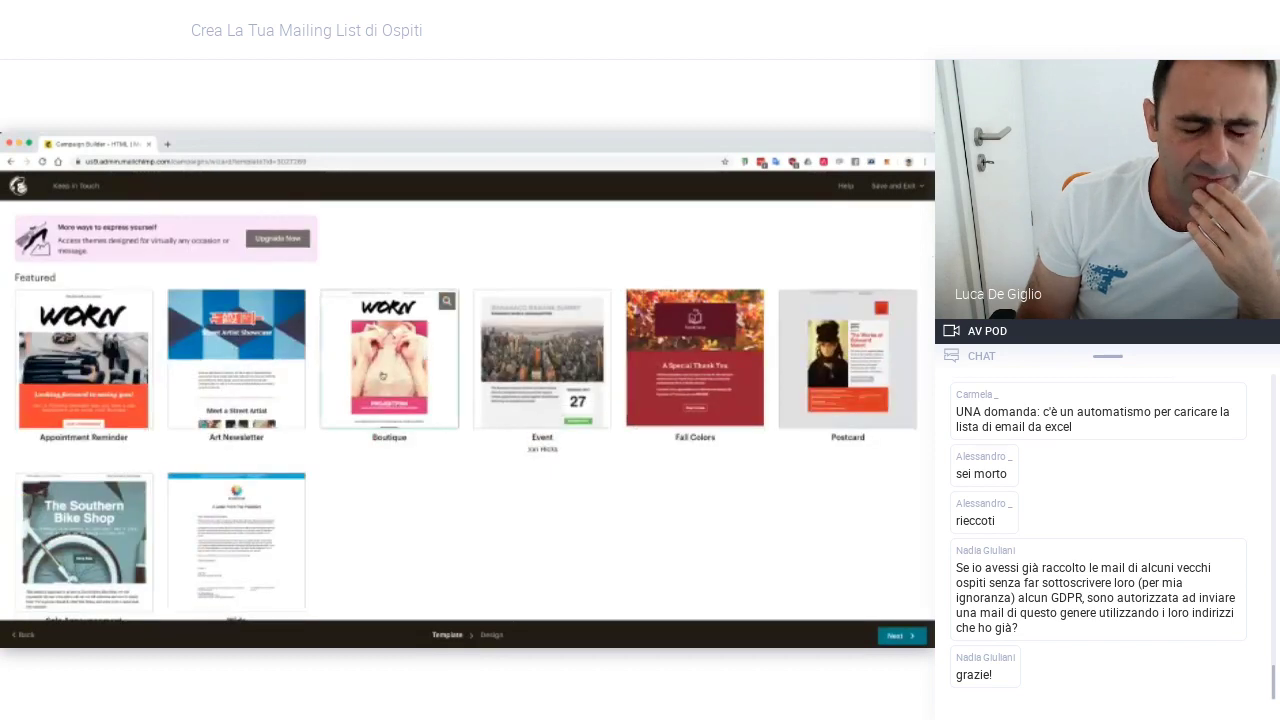
scroll(231, 399, down, 1)
scroll(231, 399, down, 3)
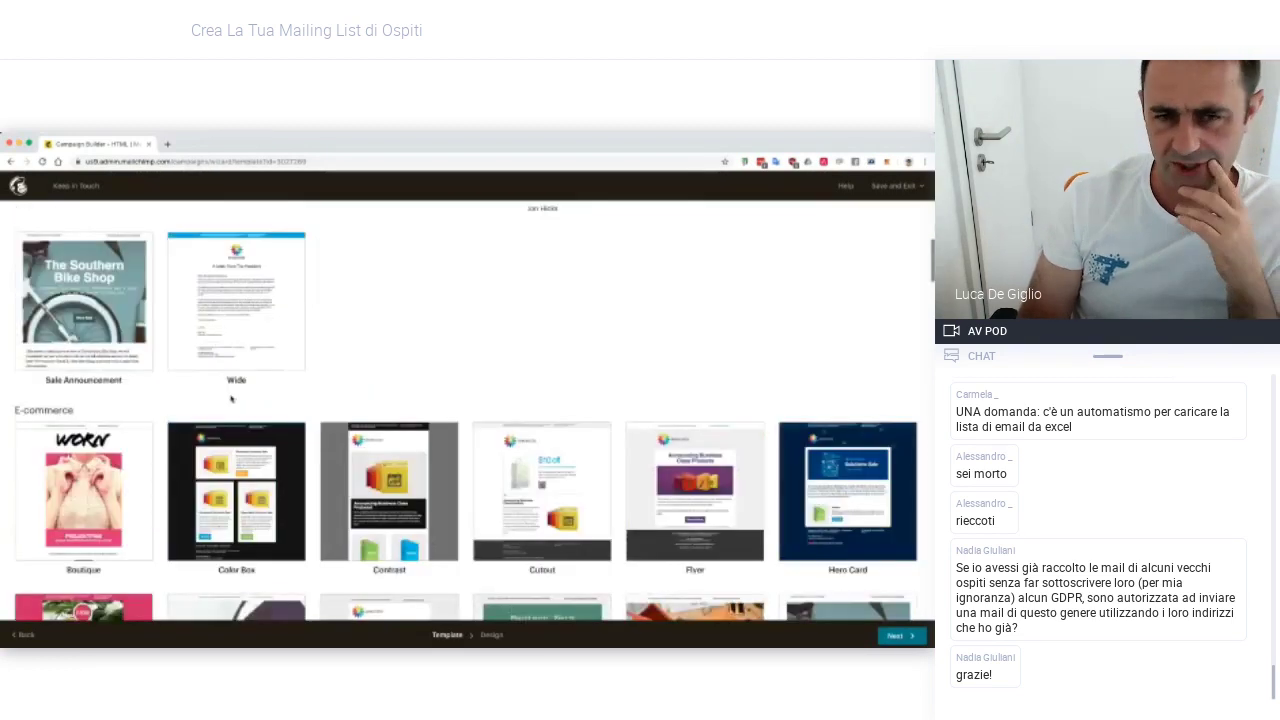
scroll(231, 399, up, 6)
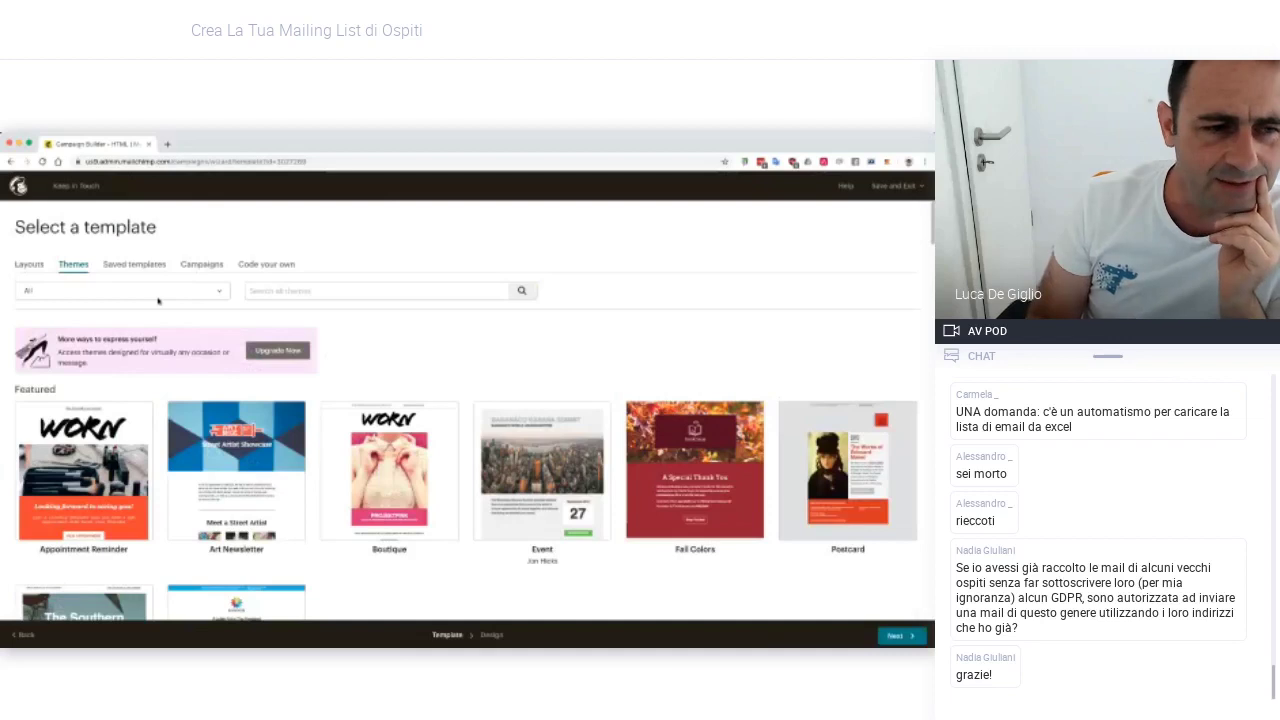
Choose the basic 1 Column layout for the email and delete its logo block
click(30, 265)
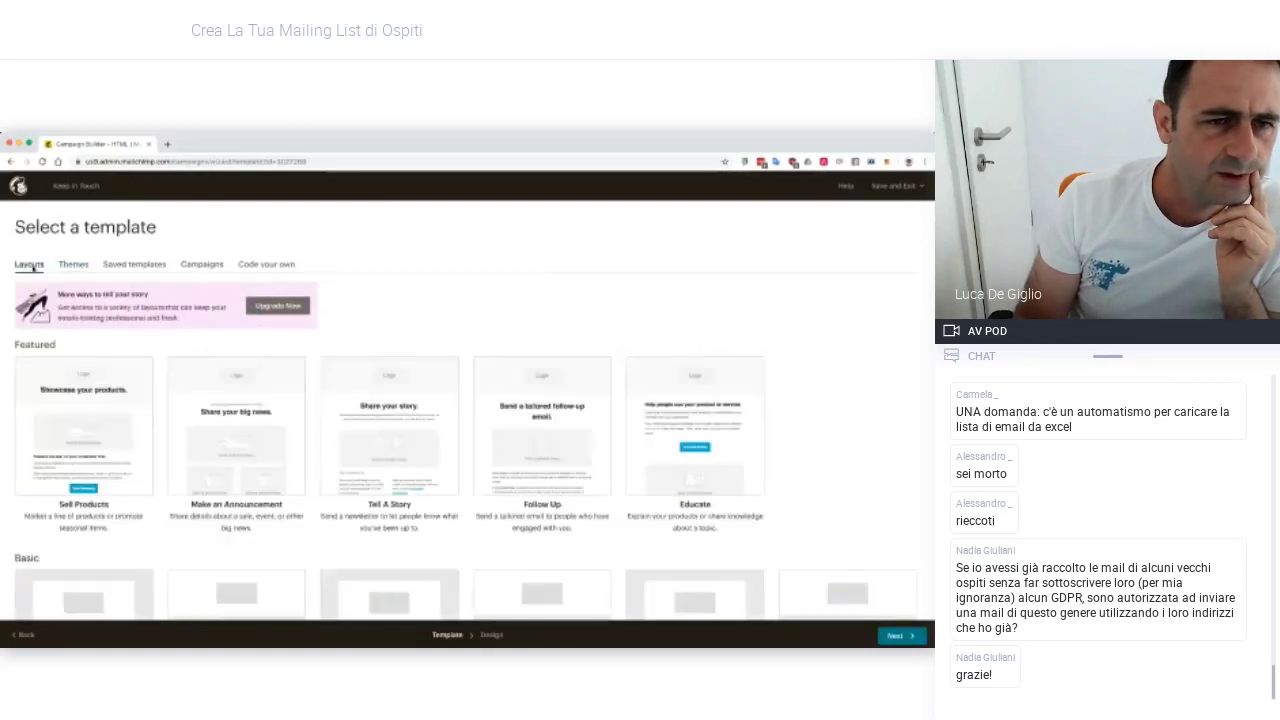
scroll(65, 530, down, 4)
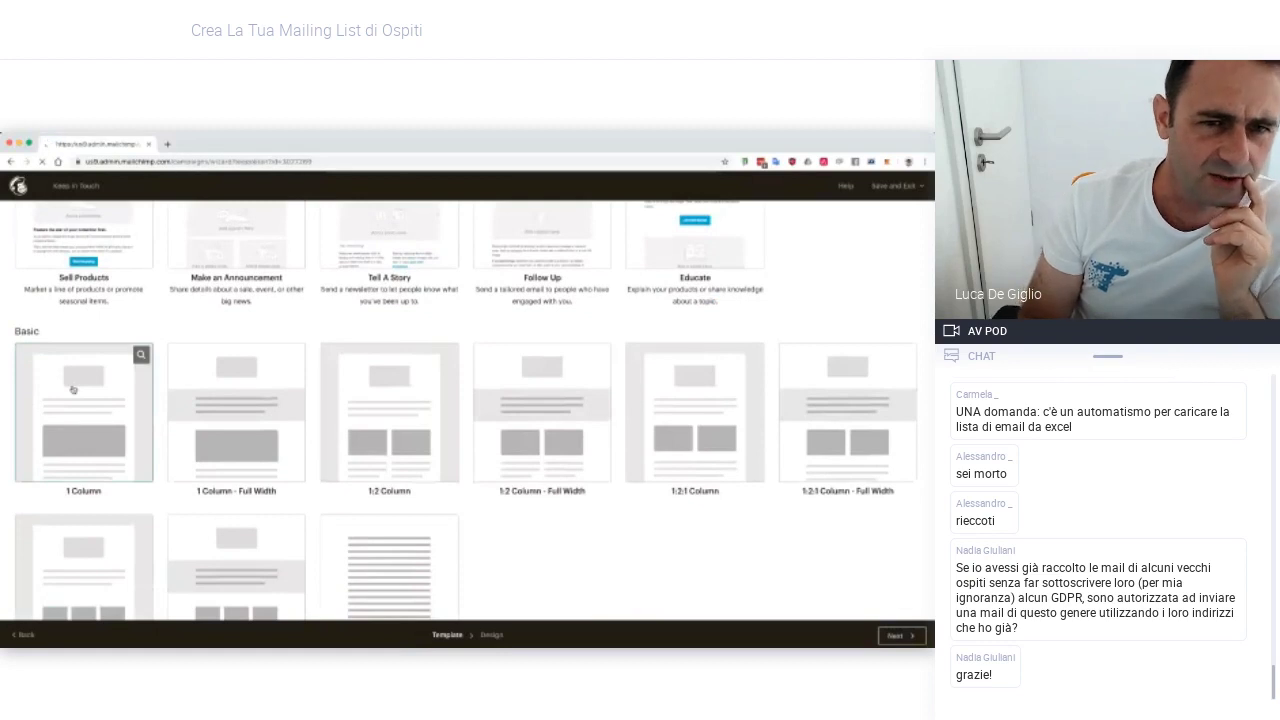
click(72, 389)
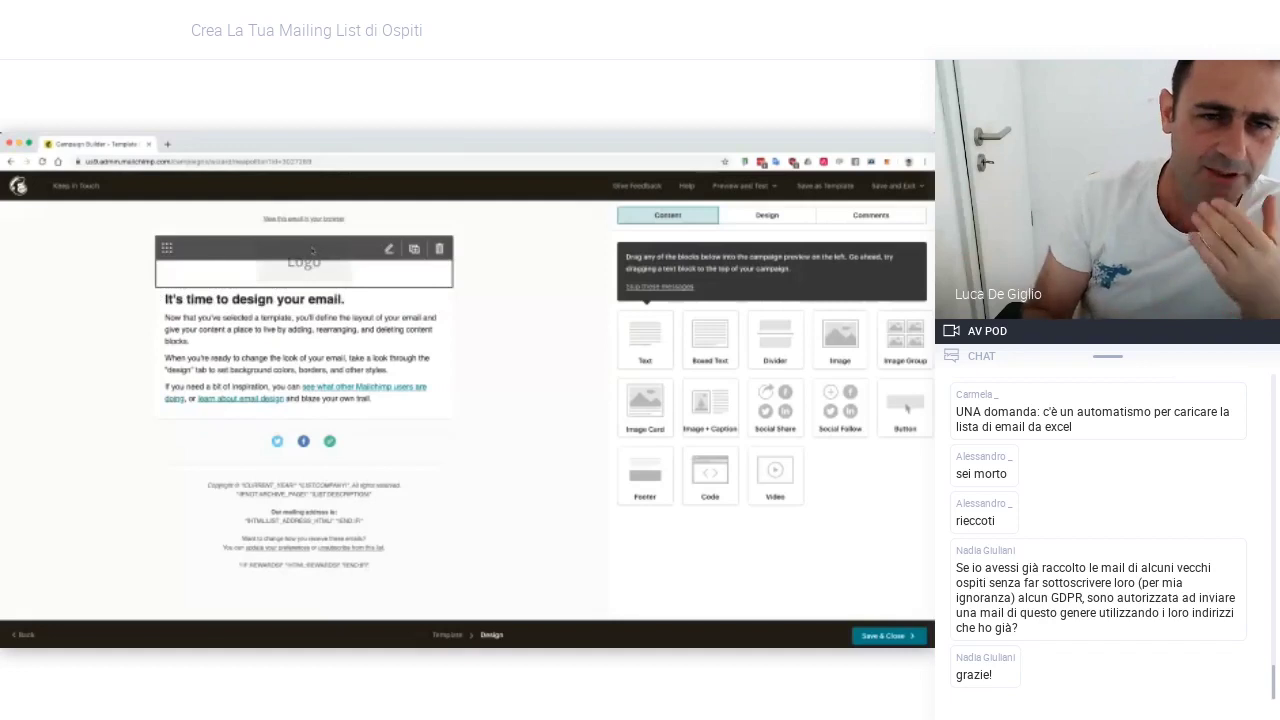
click(442, 254)
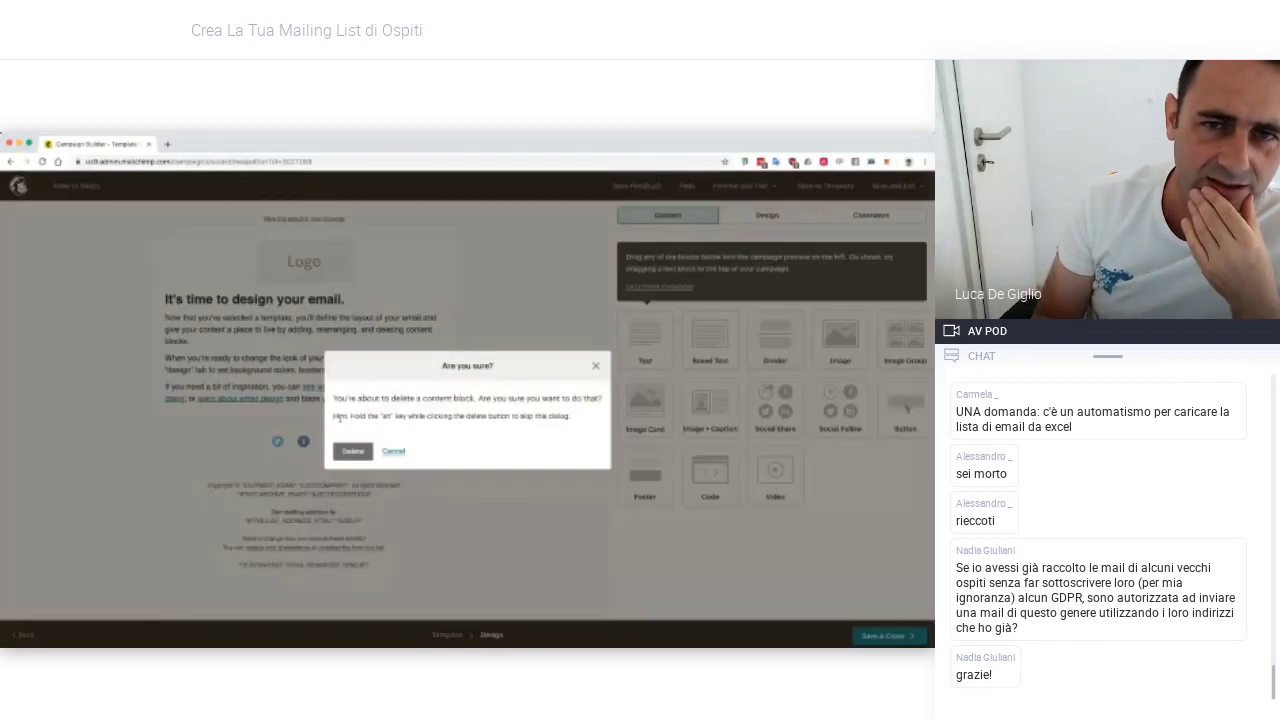
click(354, 451)
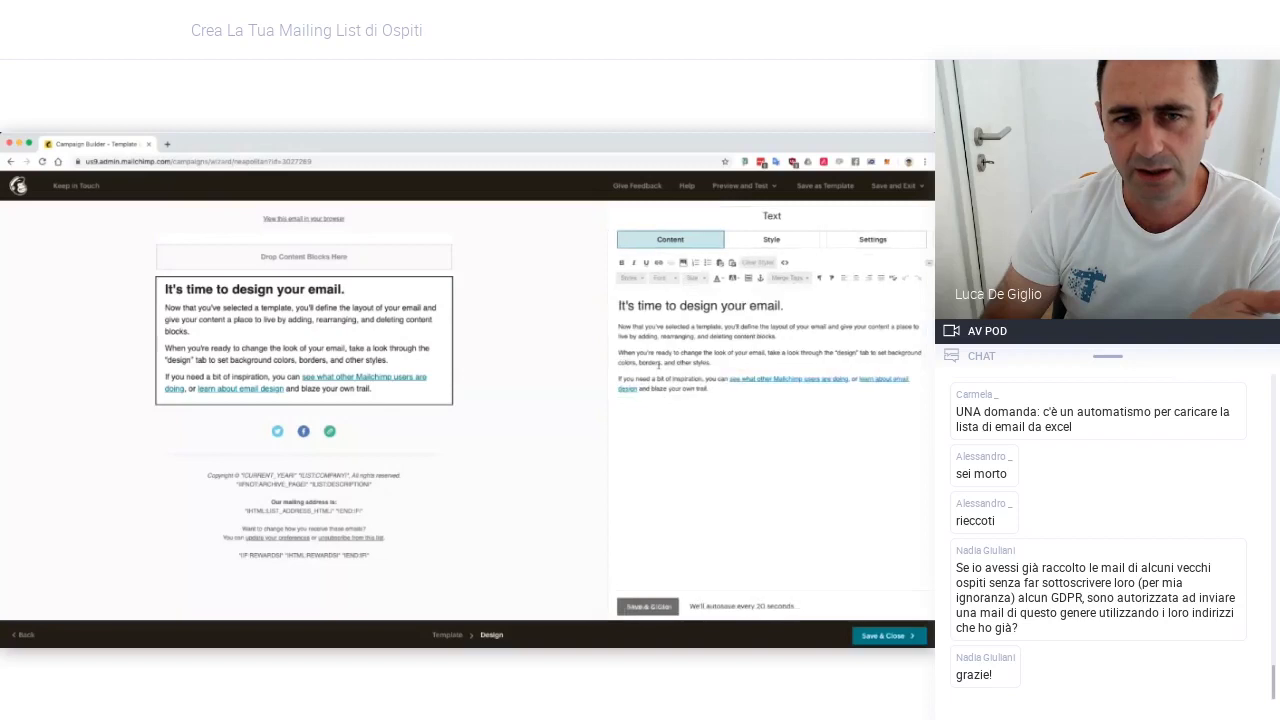
Replace the text block's heading with "Hi, I miss you!" and save the block
triple_click(666, 306)
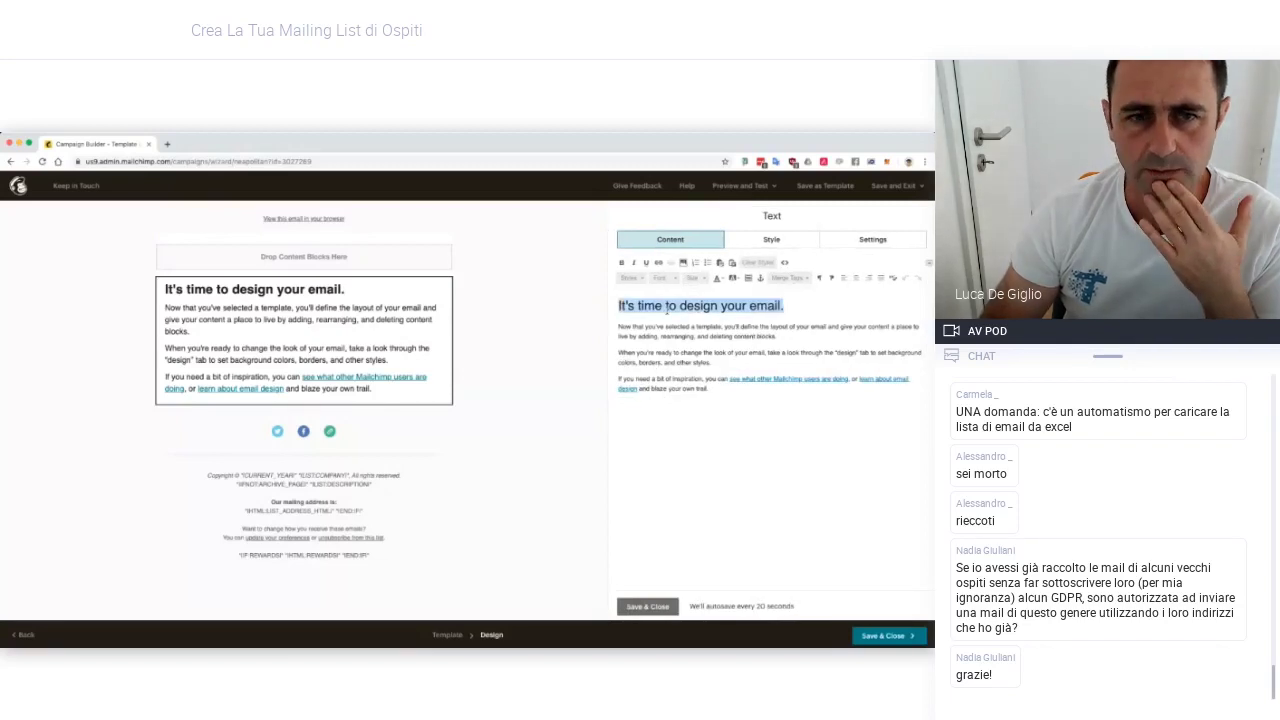
text(Hi, I miss yo)
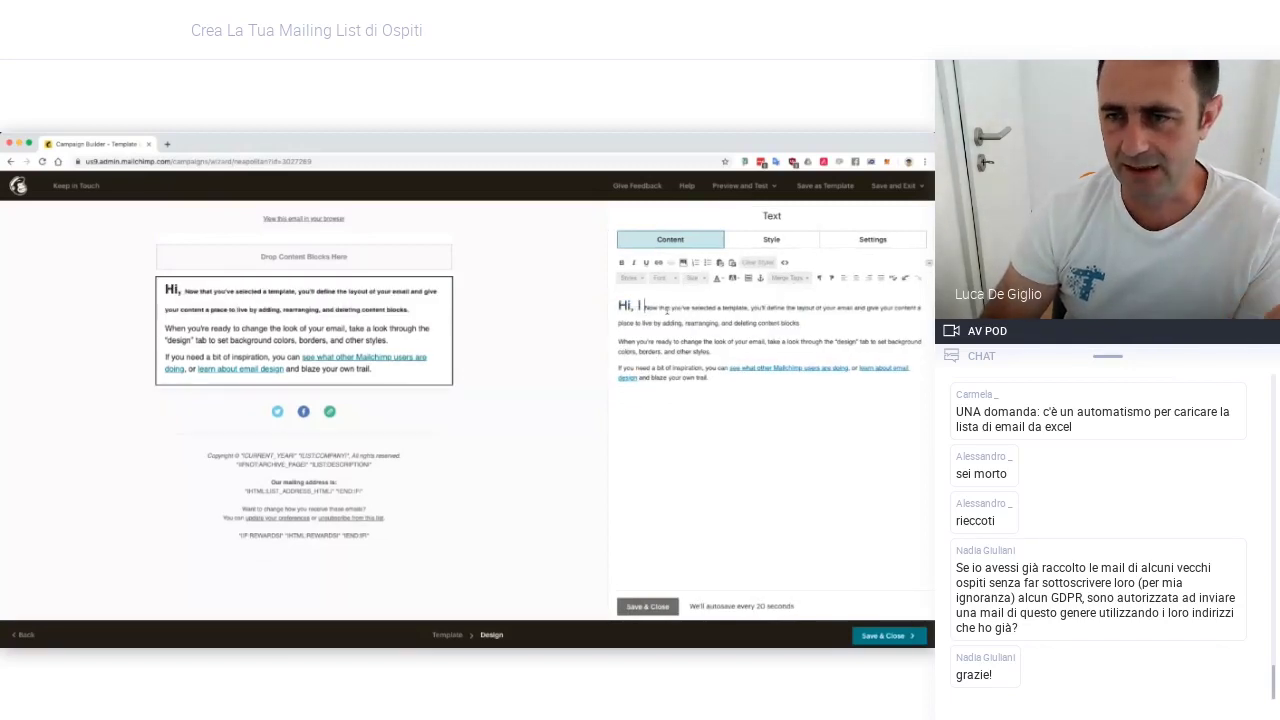
text(u!)
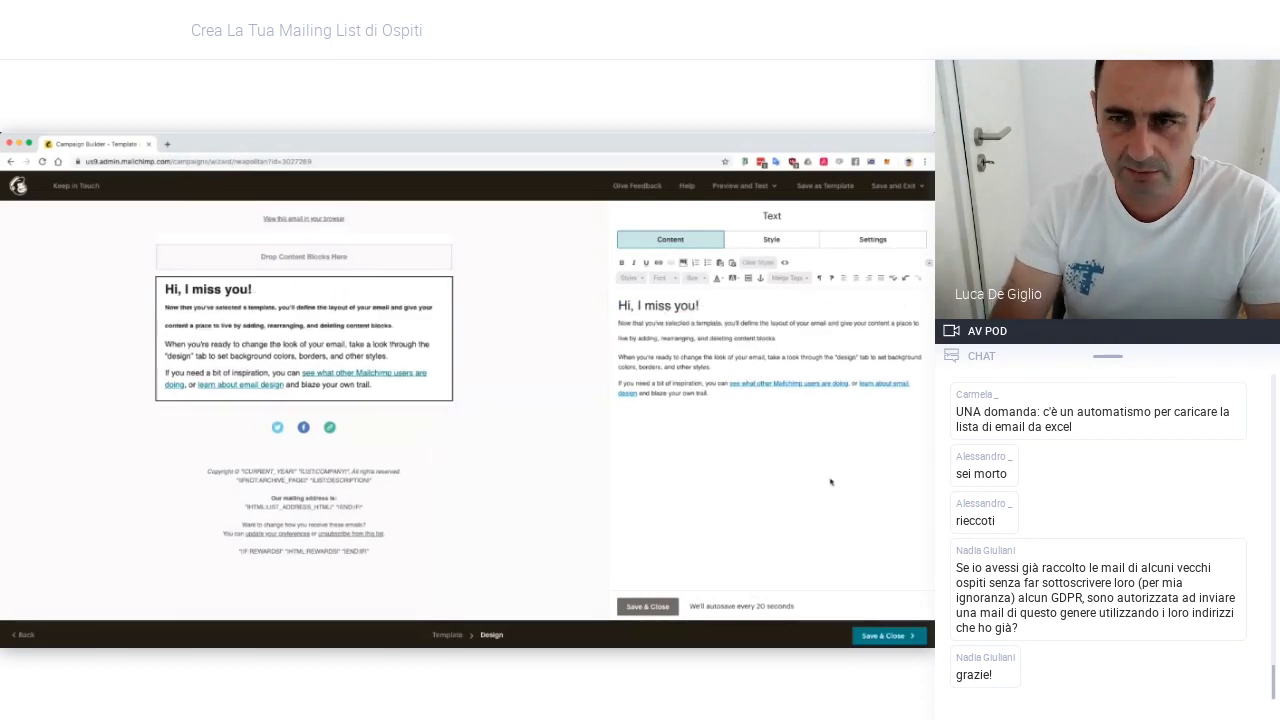
click(655, 609)
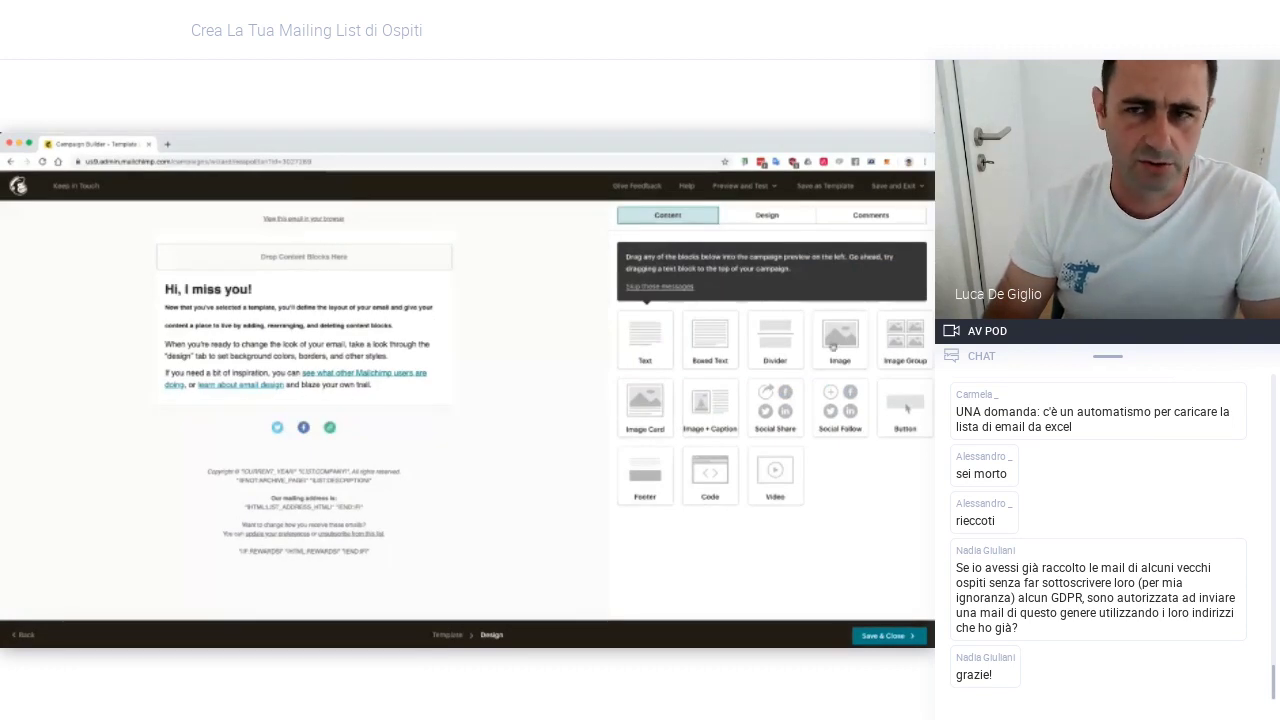
Add an image block above the text, insert agricultura-robotizzata.jpg from the stored files, and save and close the email design
drag(834, 345, 282, 258)
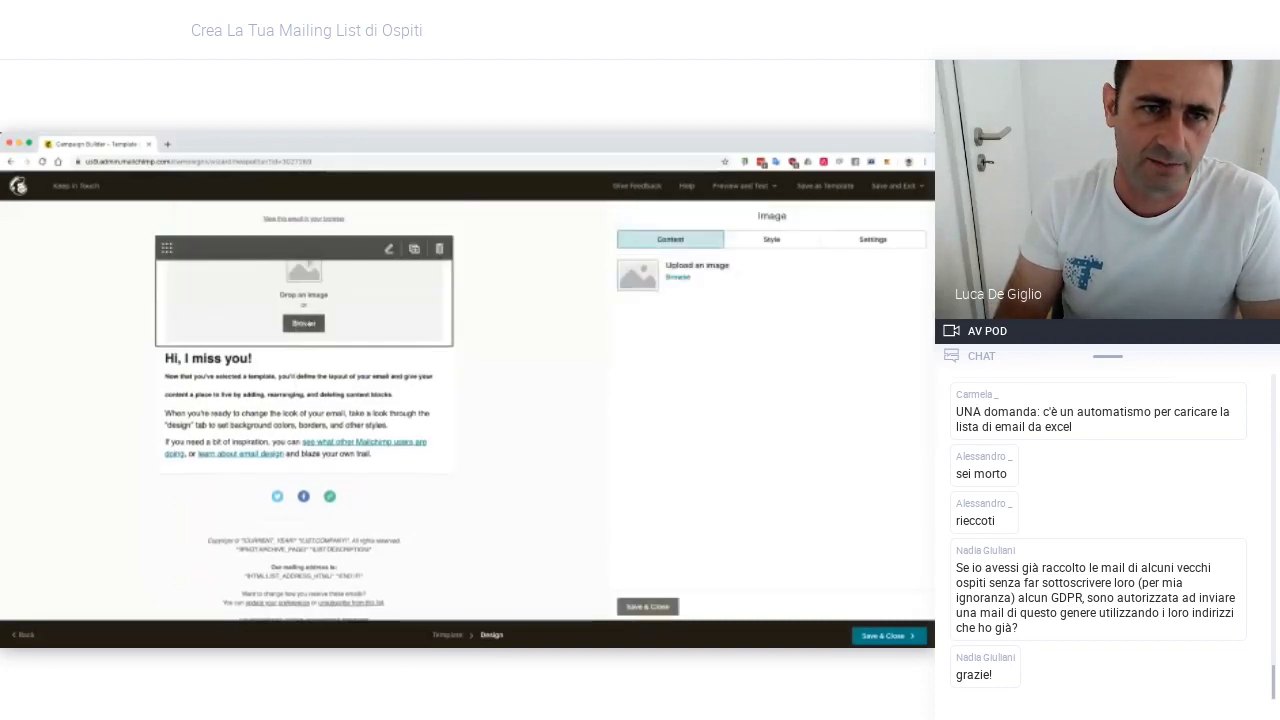
click(306, 322)
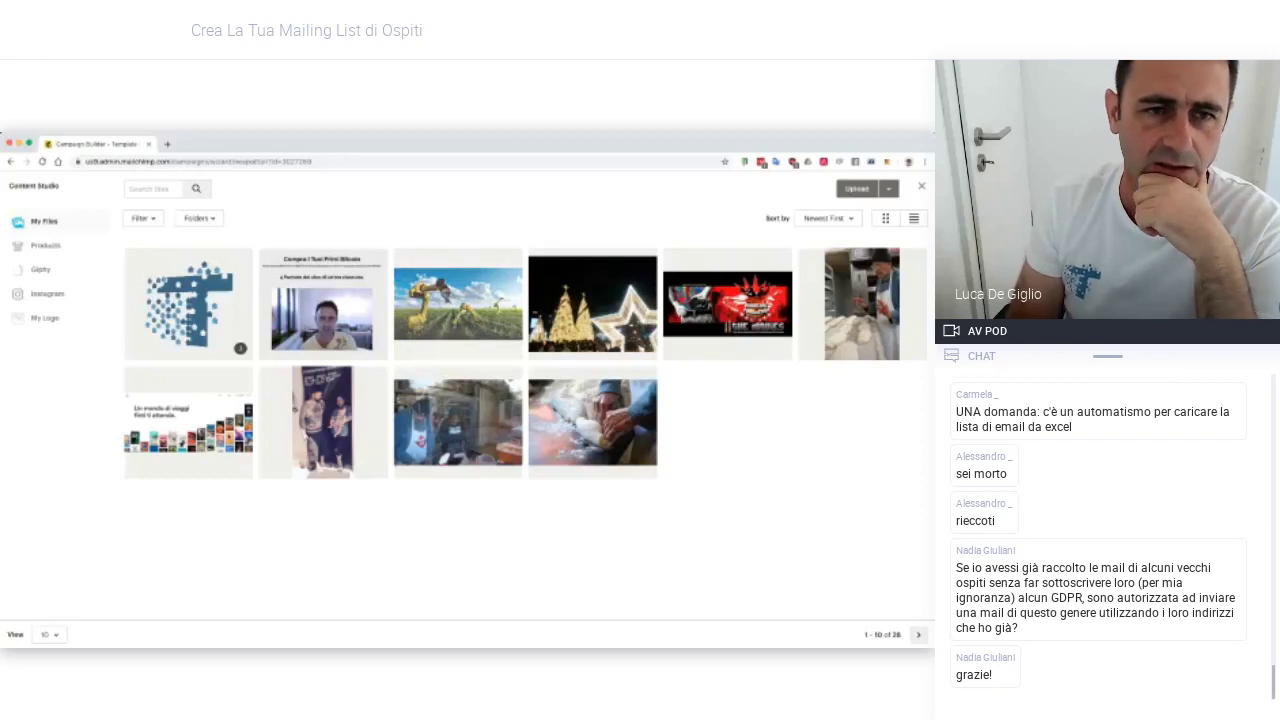
click(405, 259)
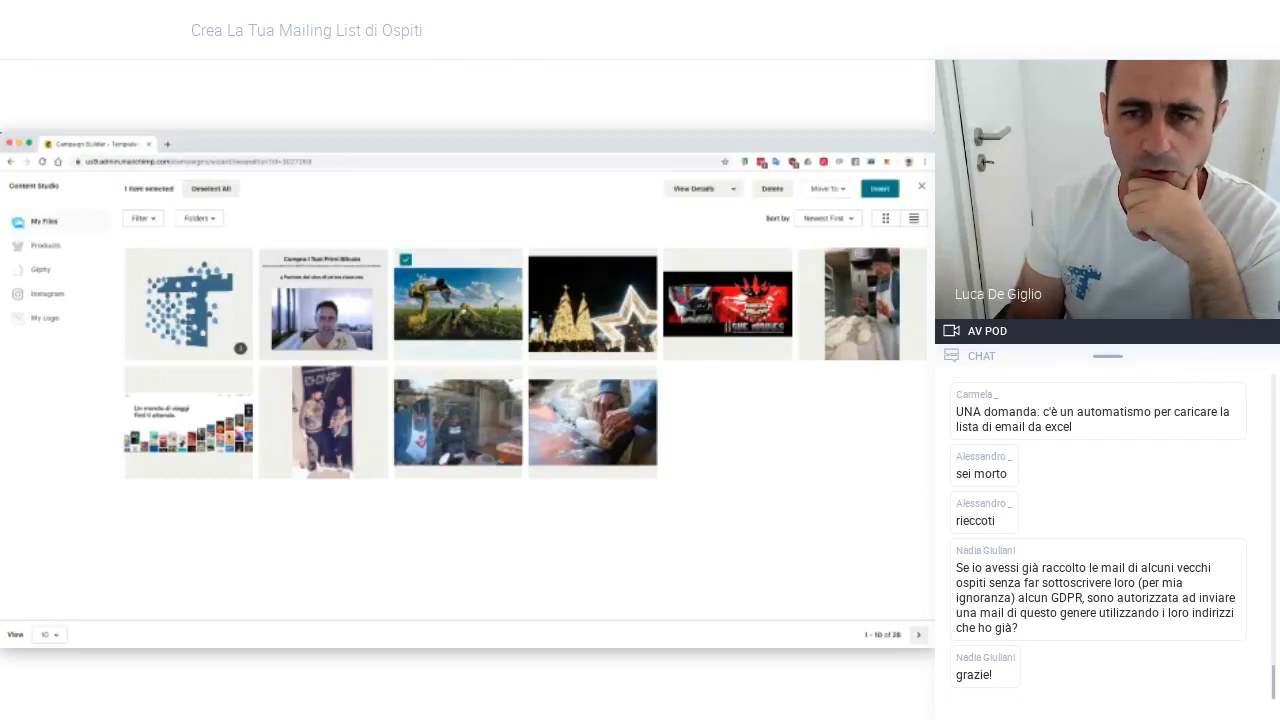
click(880, 189)
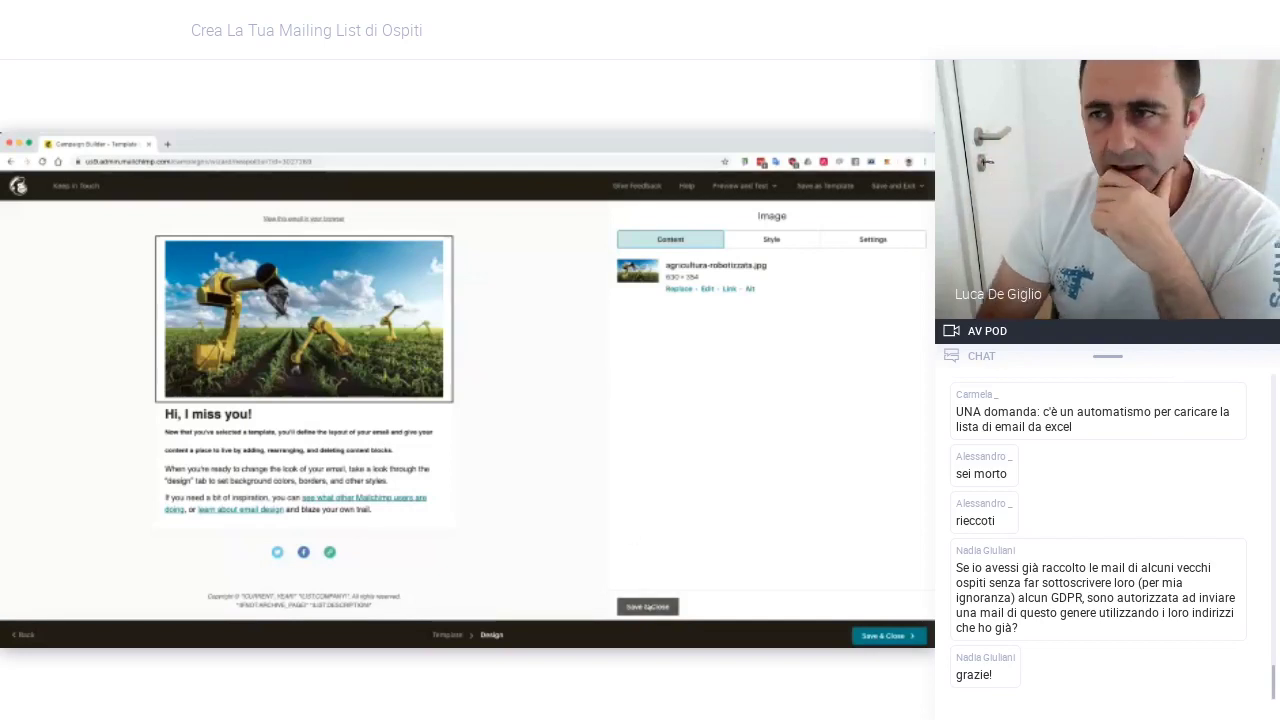
click(887, 636)
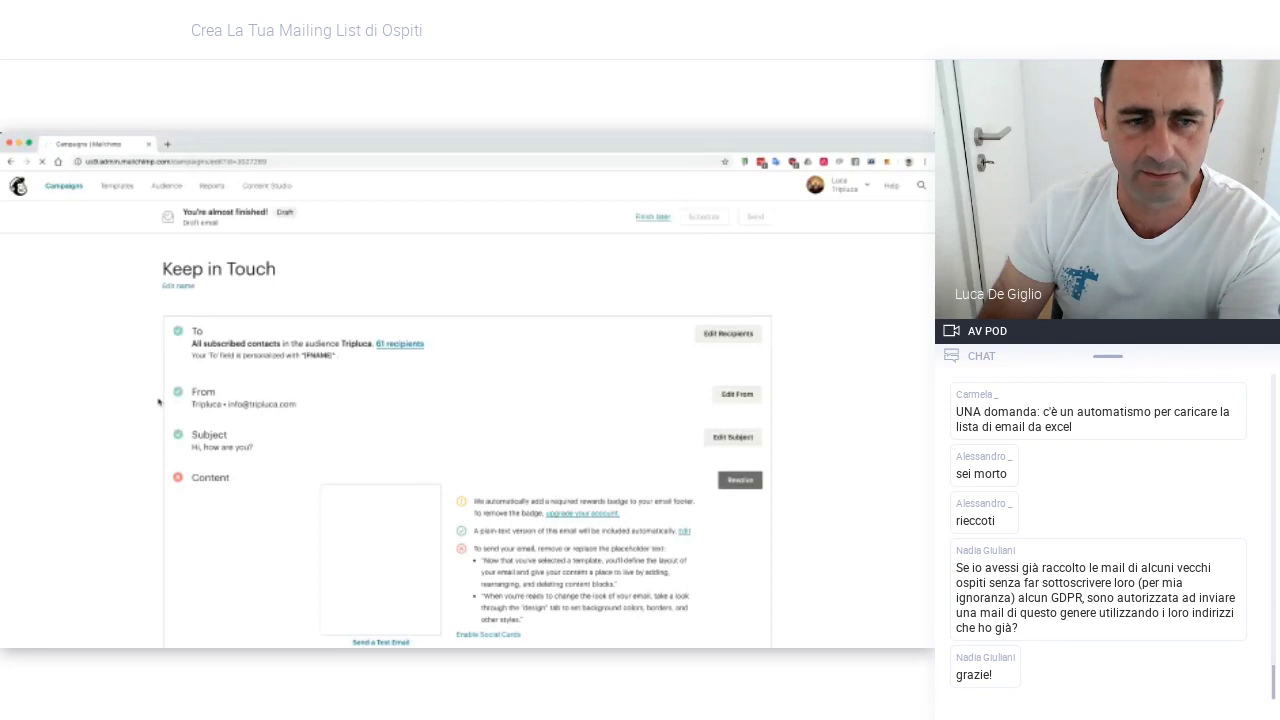
Review the campaign's content checklist and reopen the email design to resolve the remaining placeholder text
scroll(190, 403, down, 1)
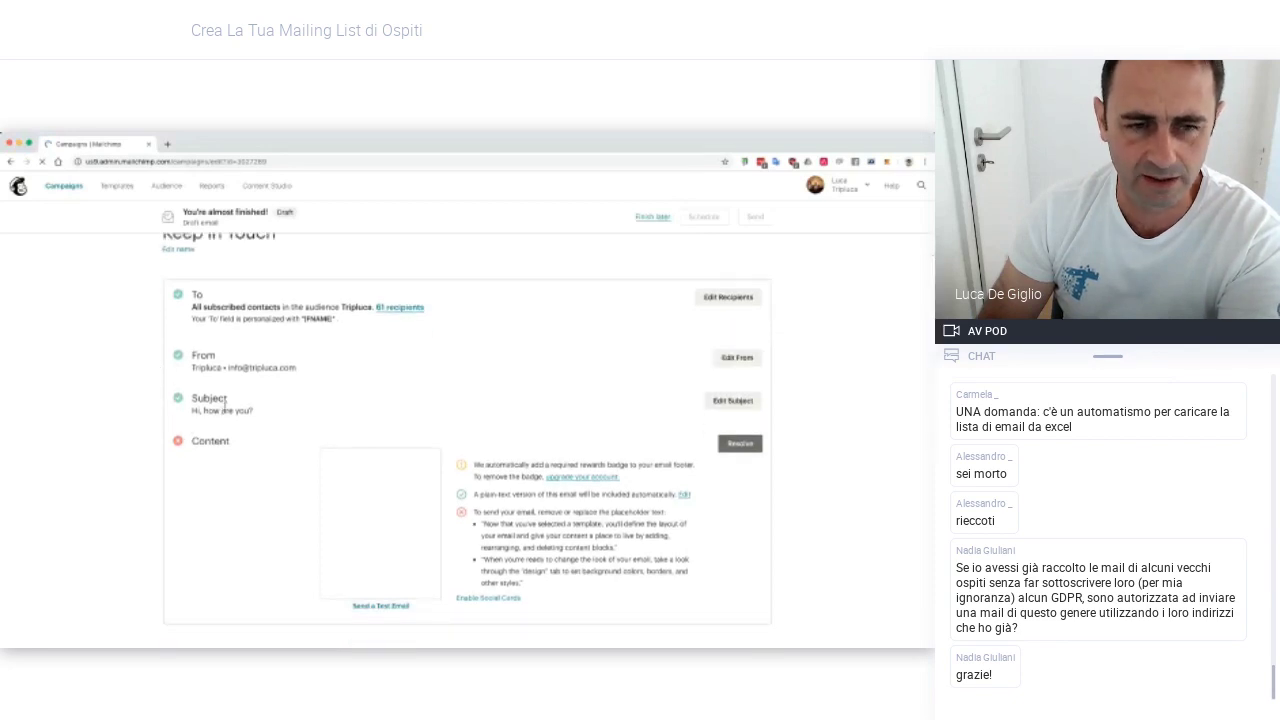
scroll(273, 493, down, 2)
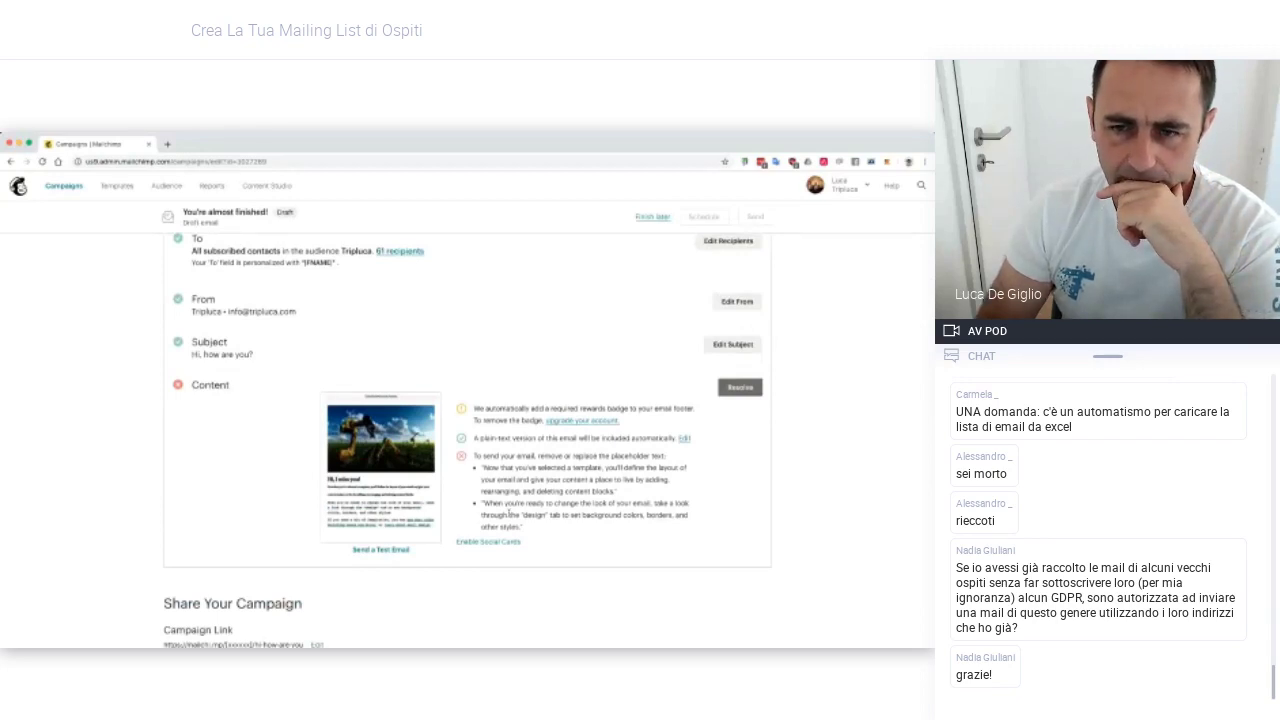
scroll(509, 513, down, 1)
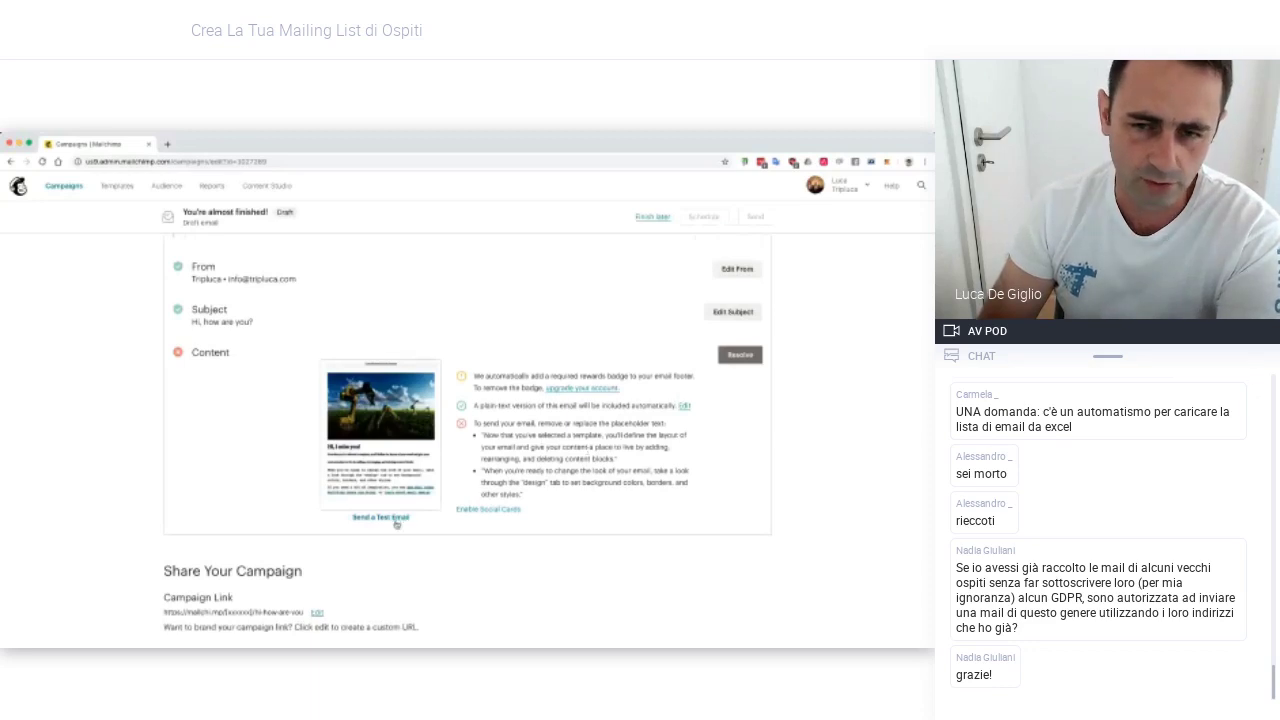
click(735, 358)
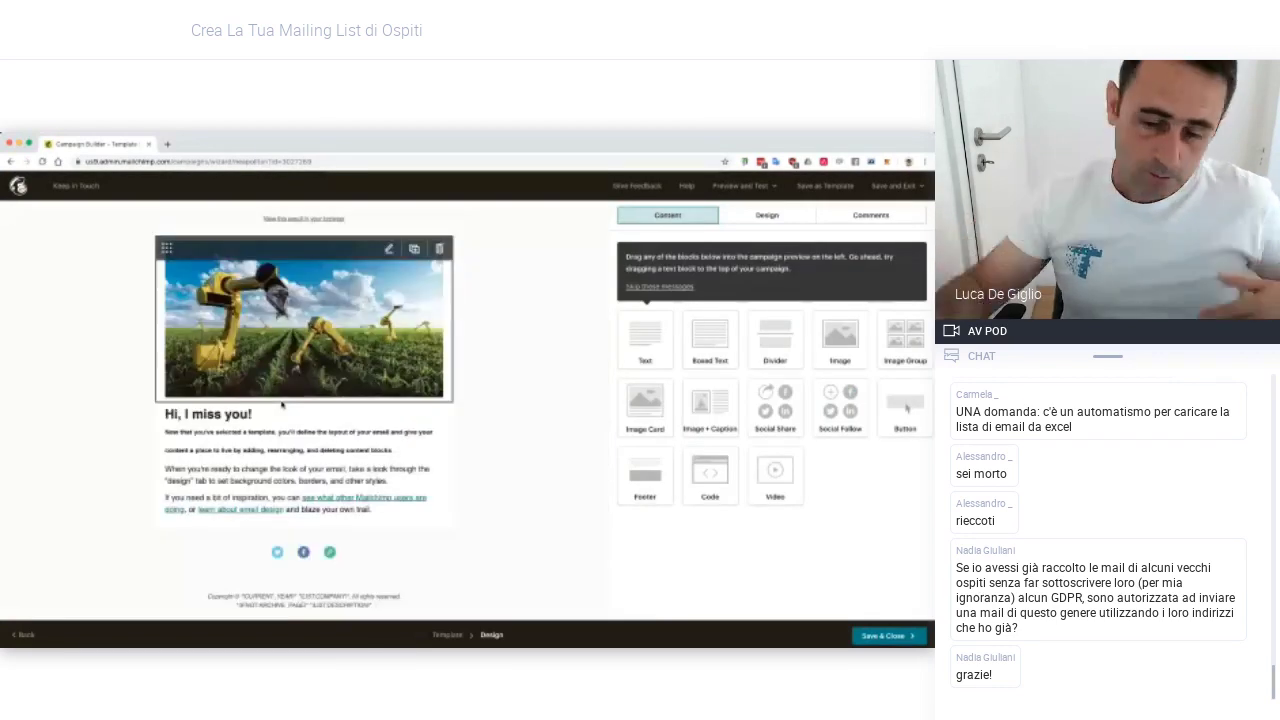
Replace the placeholder paragraphs under the "Hi, I miss you!" heading with "I am doing an offer for the apartment you loved so much!"
click(173, 451)
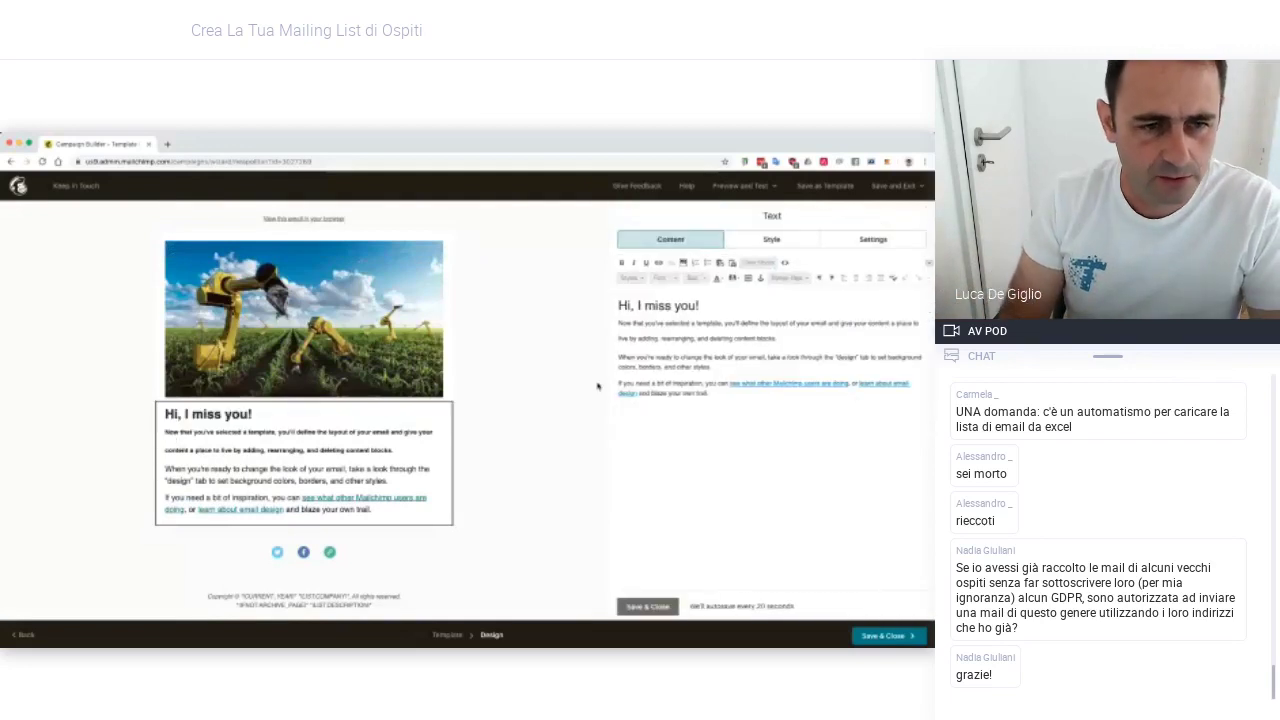
click(618, 325)
shift+click(711, 392)
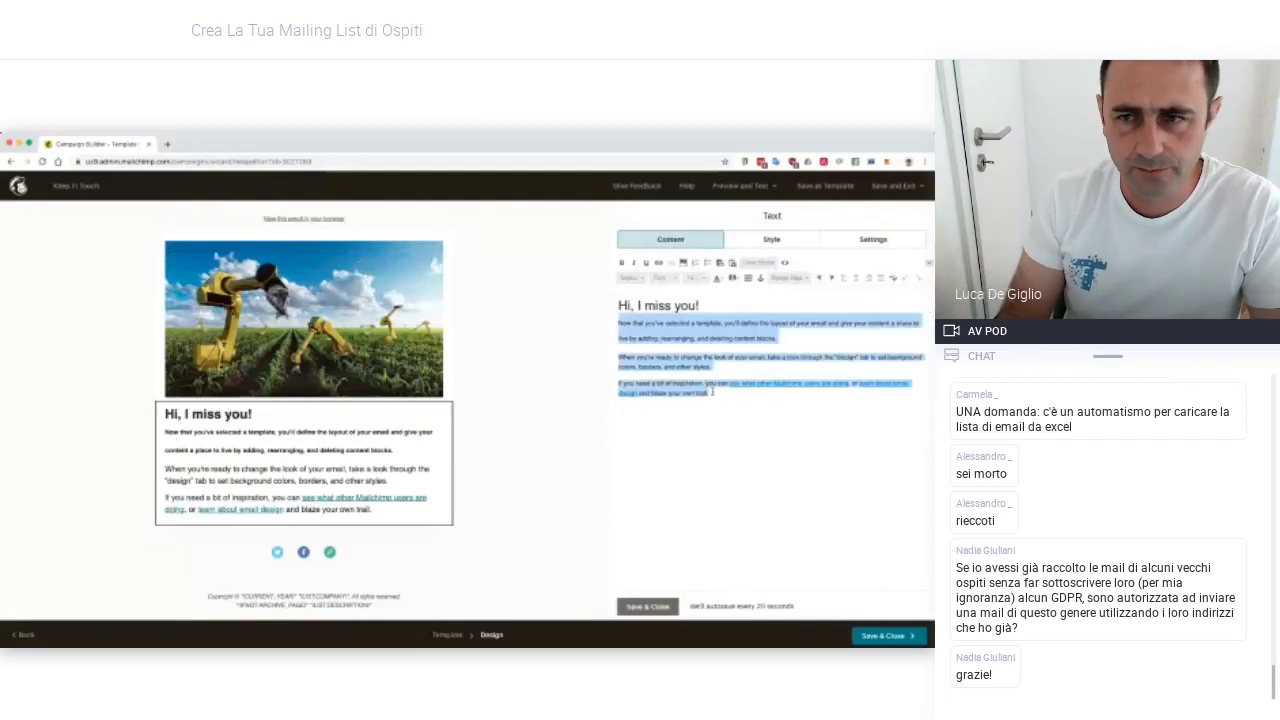
text(I am doi)
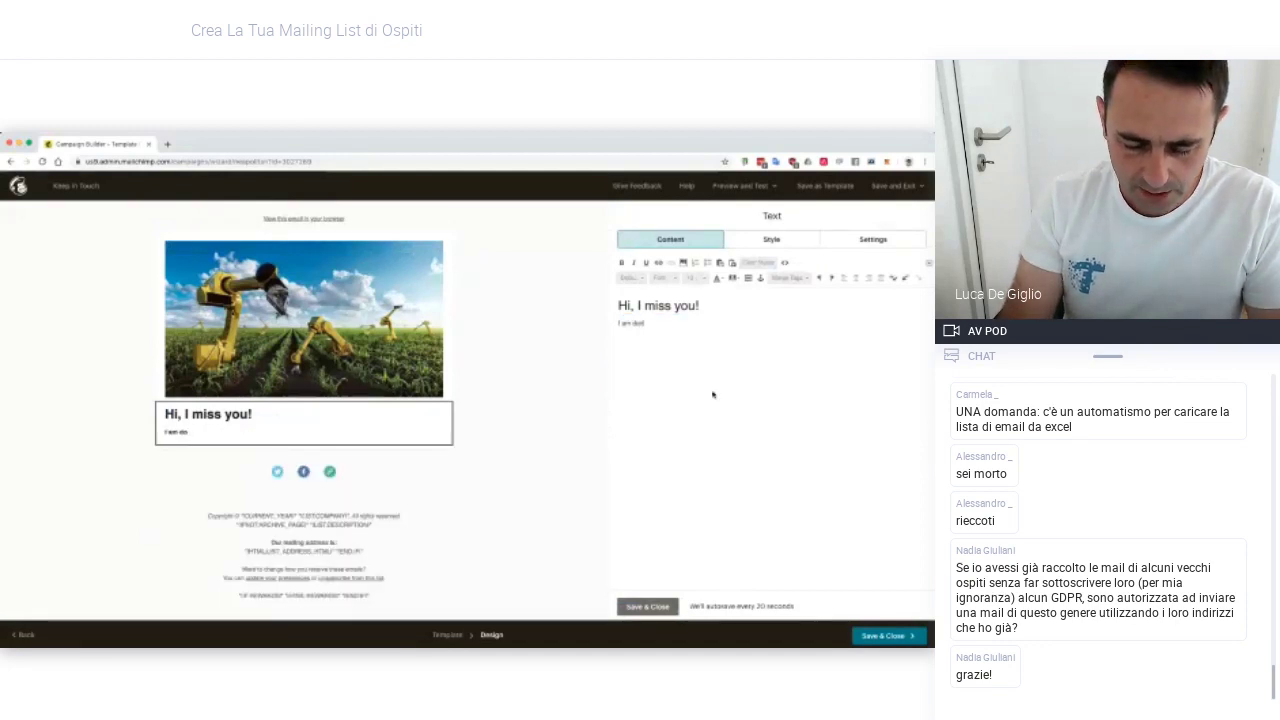
text(ng)
key(BackSpace)
key(BackSpace)
key(BackSpace)
key(BackSpace)
text(oing an offer)
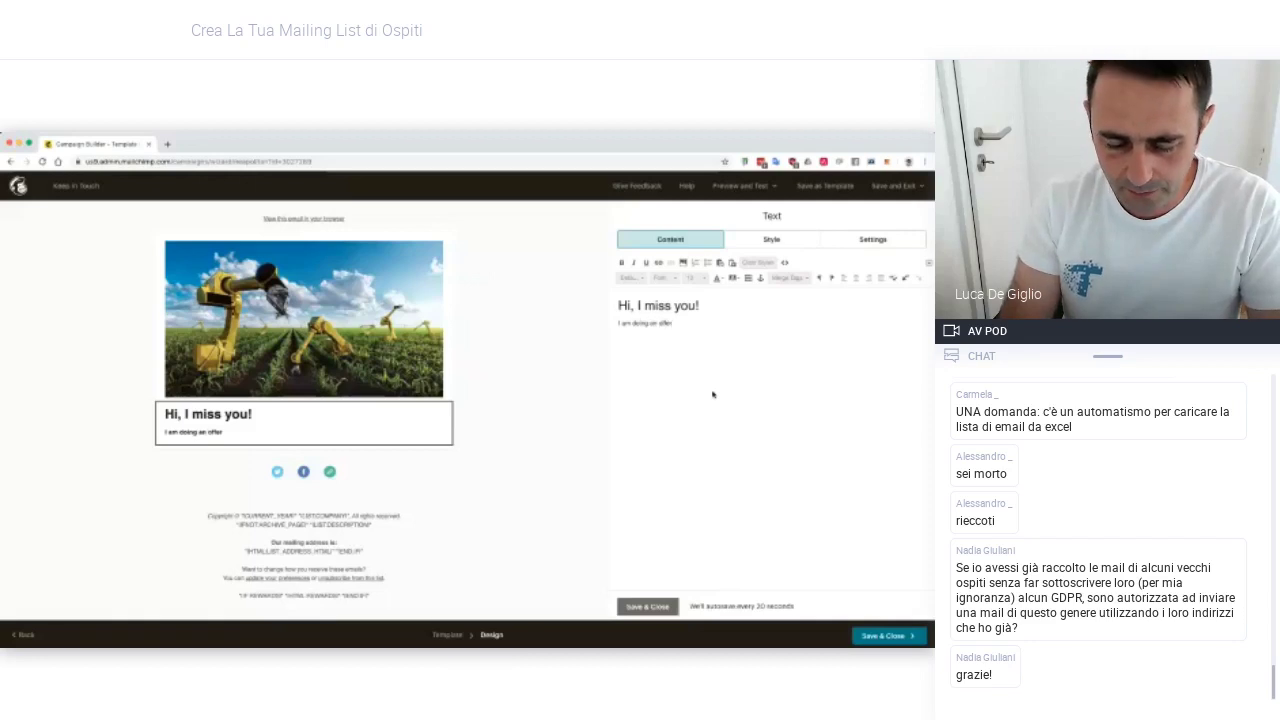
text( for th)
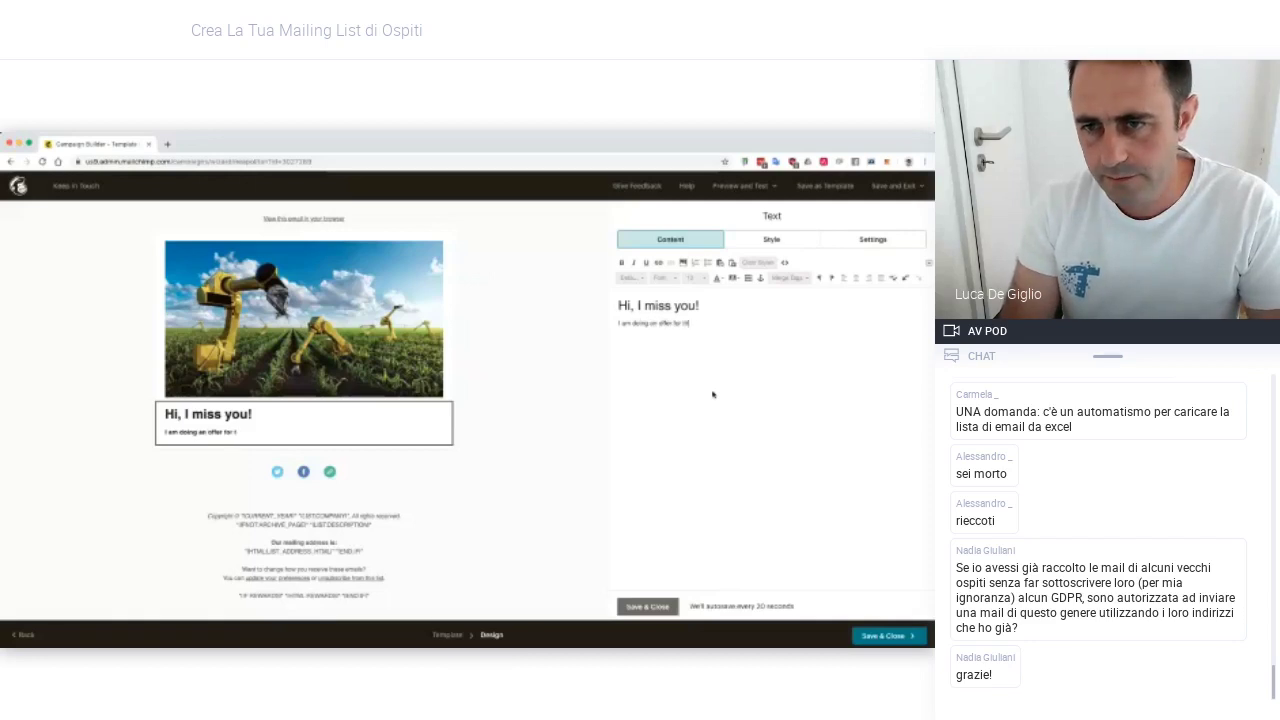
text(e apartment you lo)
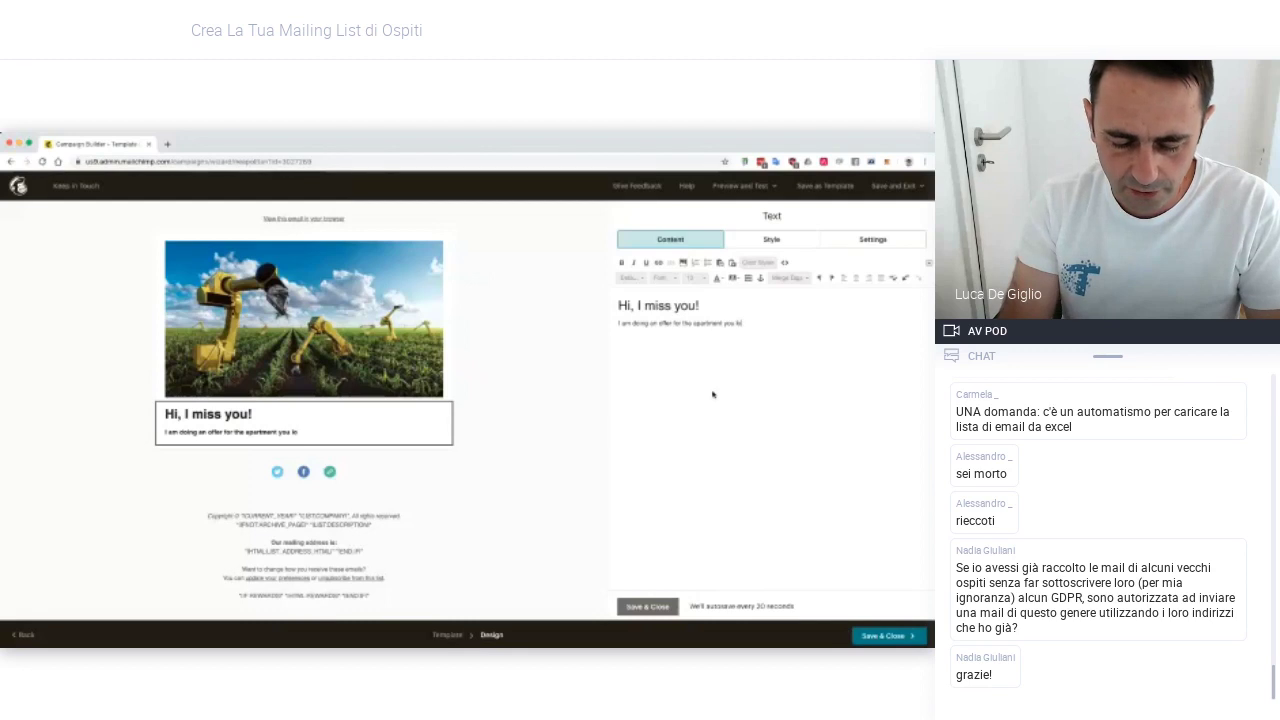
text(ved so much!)
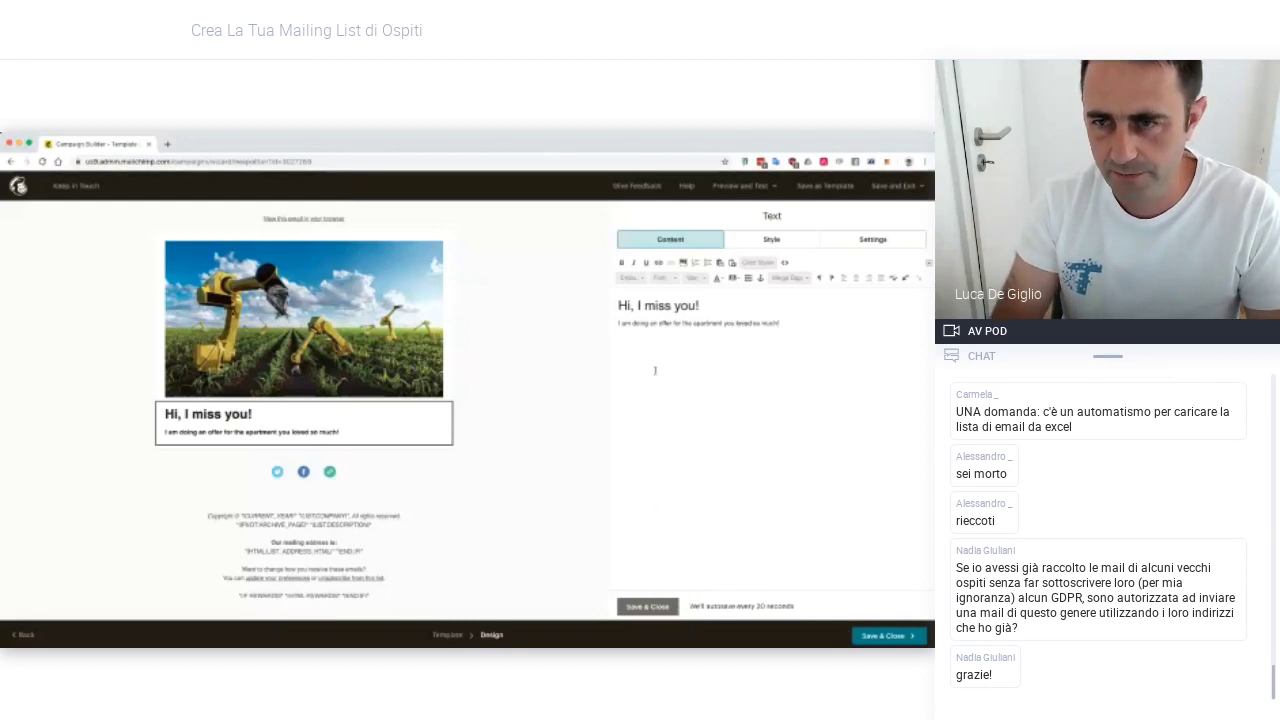
key(Return)
text(BOOK HERE)
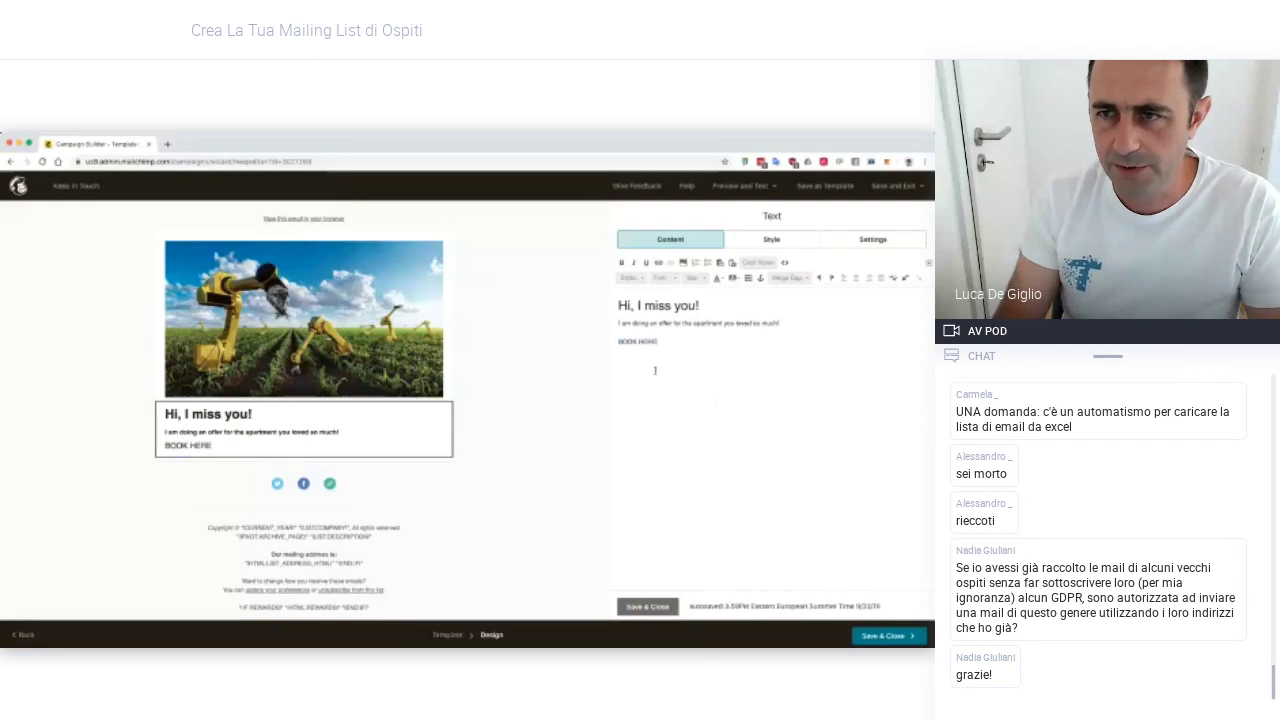
triple_click(636, 342)
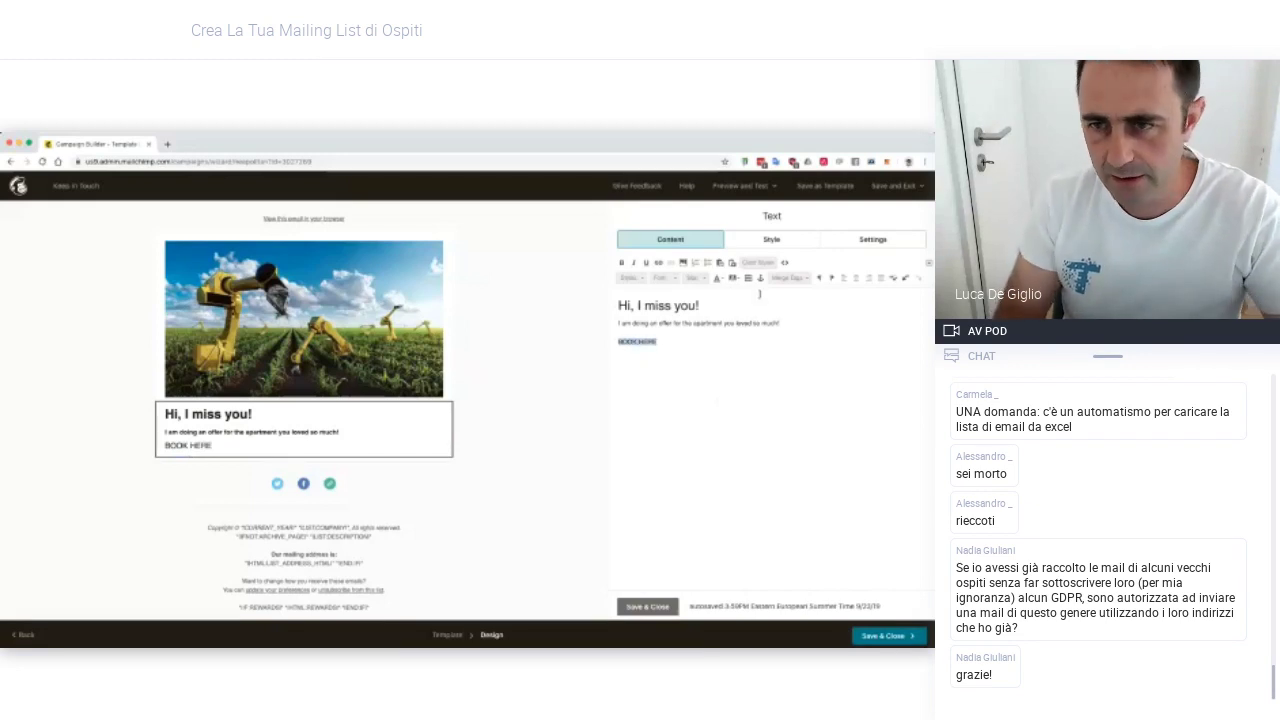
click(667, 340)
key(BackSpace)
key(BackSpace)
key(BackSpace)
key(BackSpace)
key(BackSpace)
key(BackSpace)
key(BackSpace)
key(BackSpace)
key(BackSpace)
key(BackSpace)
key(BackSpace)
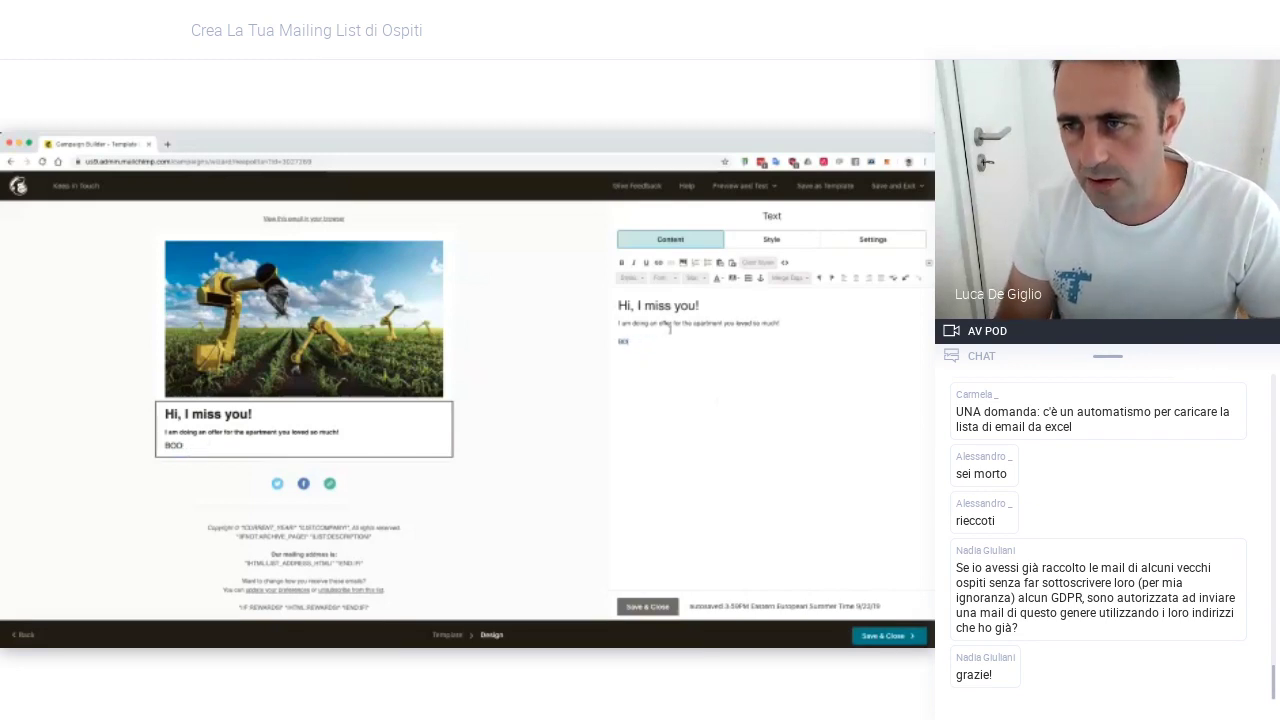
Save the finished text block and add a button block directly below it in the email
text(!)
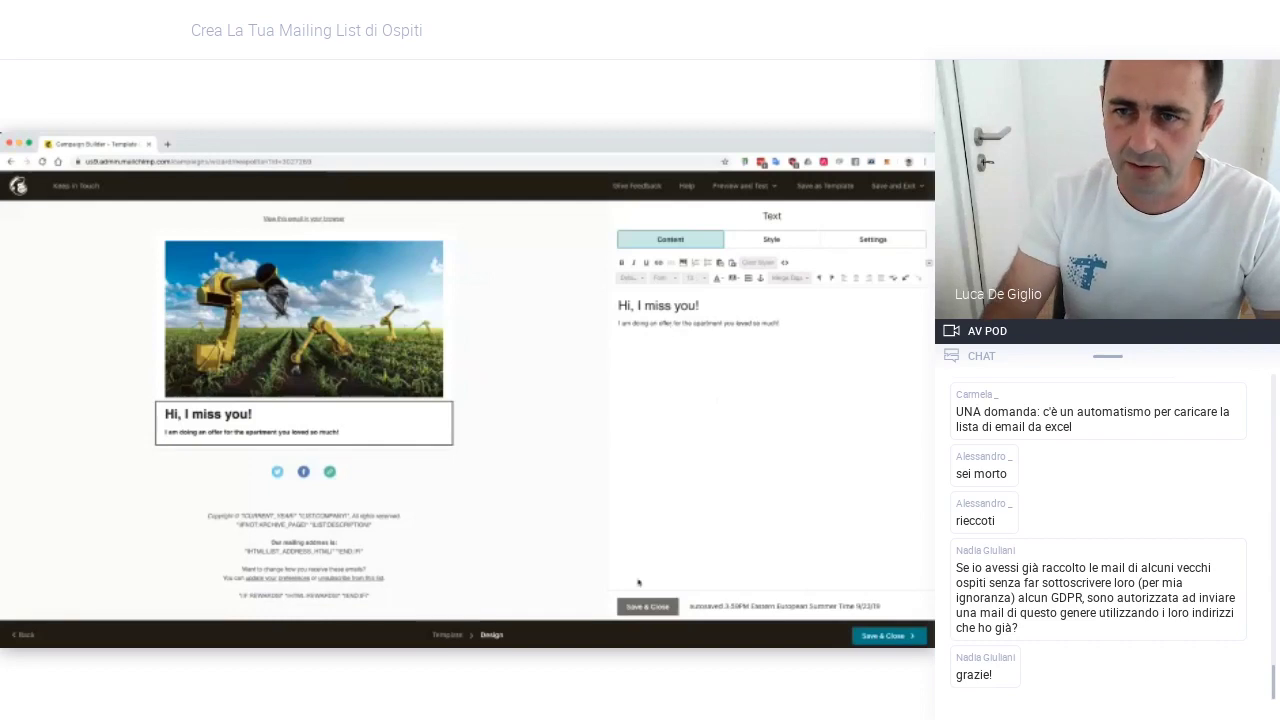
click(646, 607)
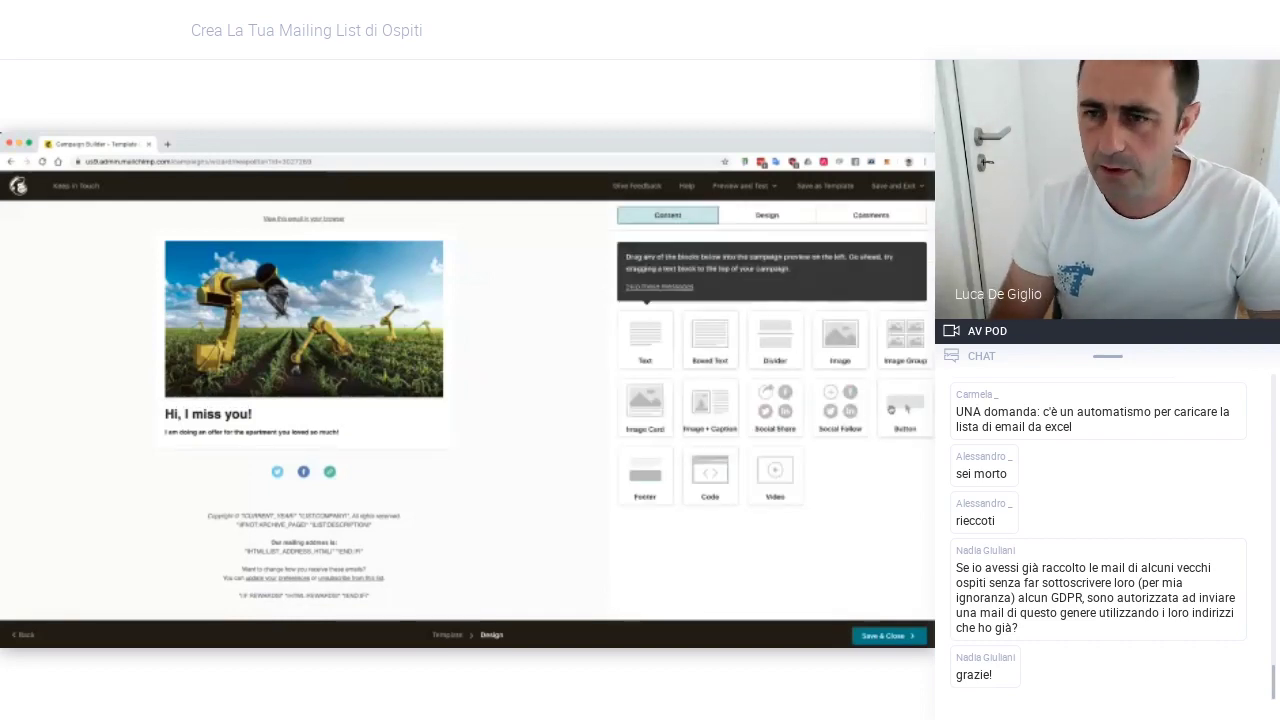
drag(892, 408, 497, 414)
drag(503, 474, 313, 457)
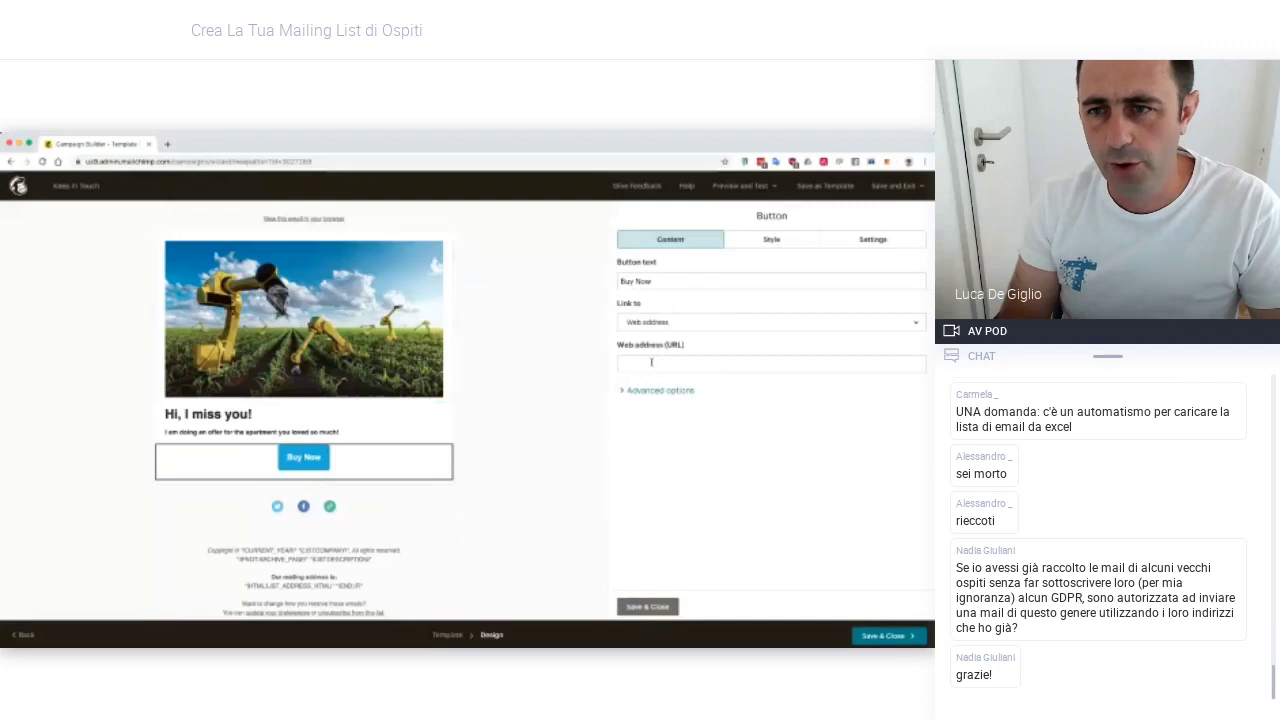
Switch to a new browser tab to look up the web address for the button's link
click(651, 362)
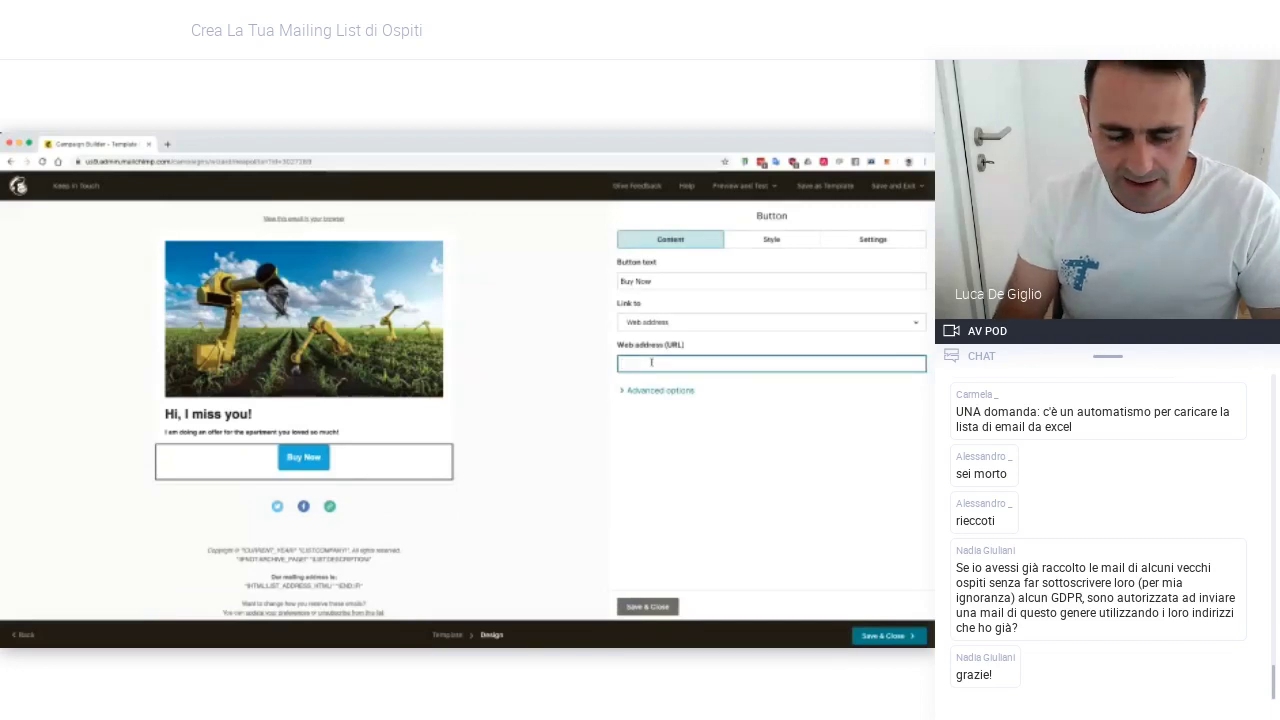
key(super+t)
text(w)
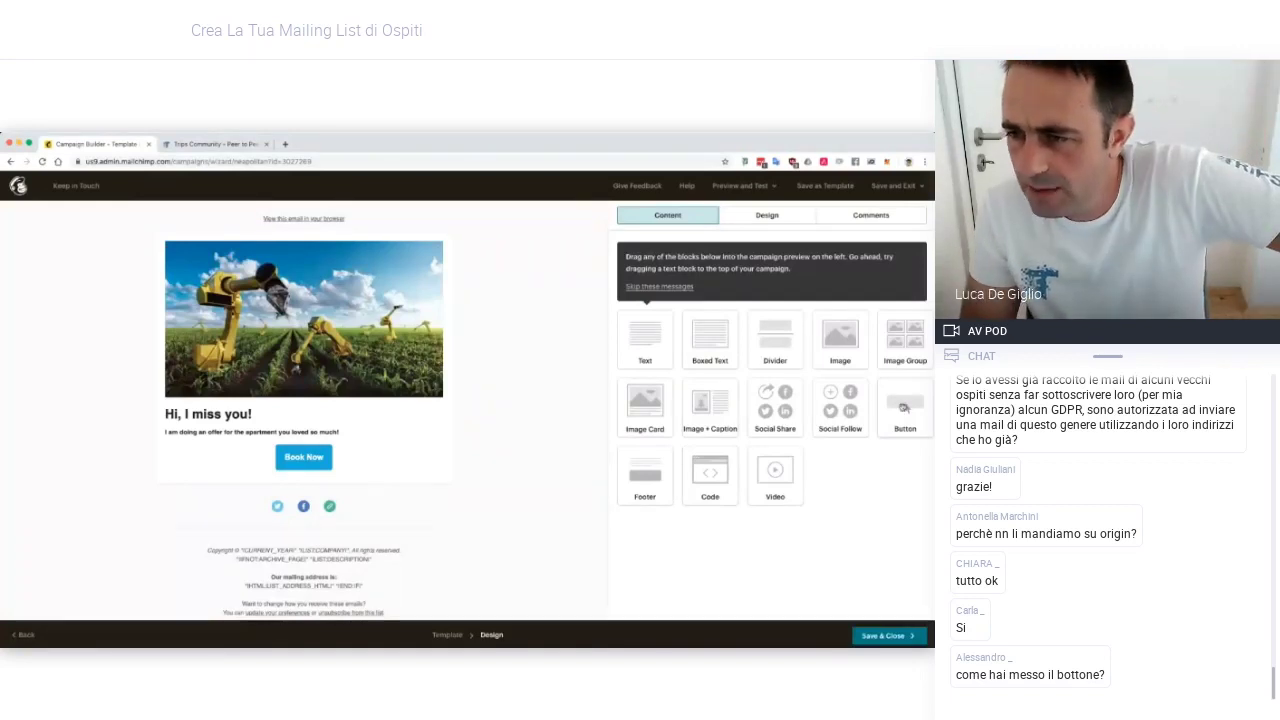
Insert an extra button block above the Book Now button and delete it again
drag(903, 407, 394, 458)
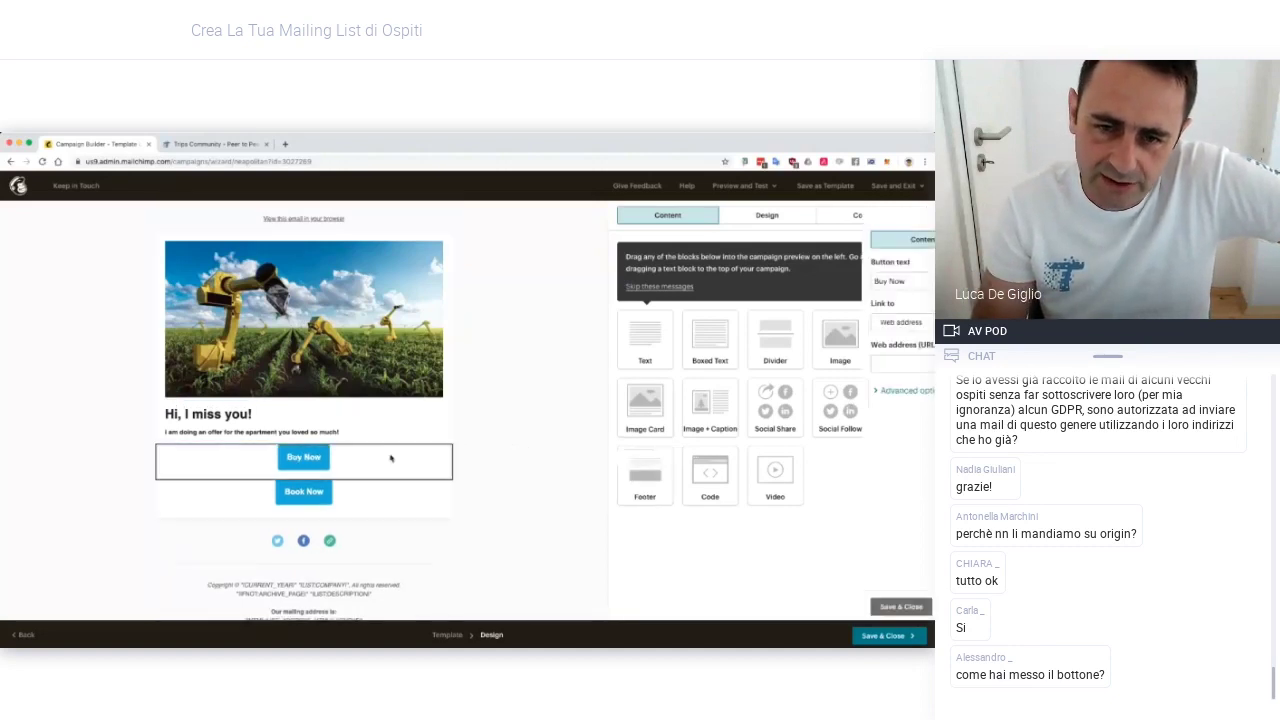
click(439, 456)
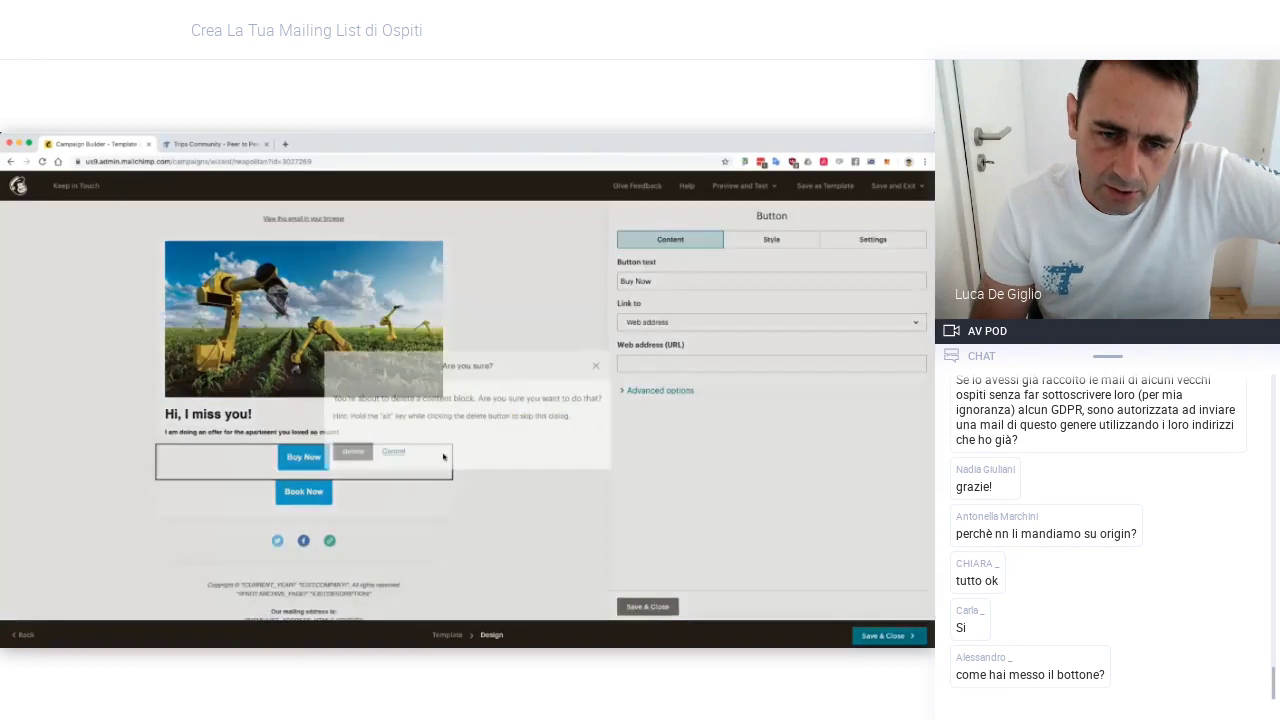
click(353, 452)
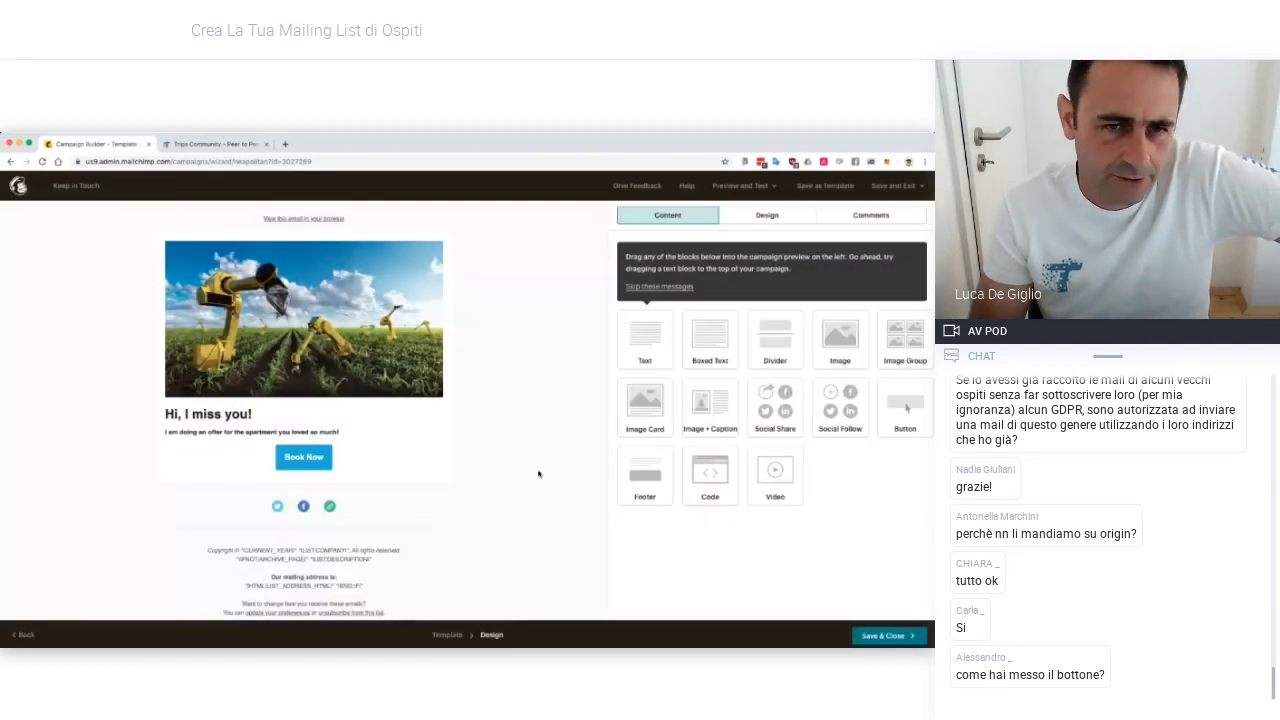
Save and close the email design, and review the campaign's checklist, sharing link and social post options
click(890, 637)
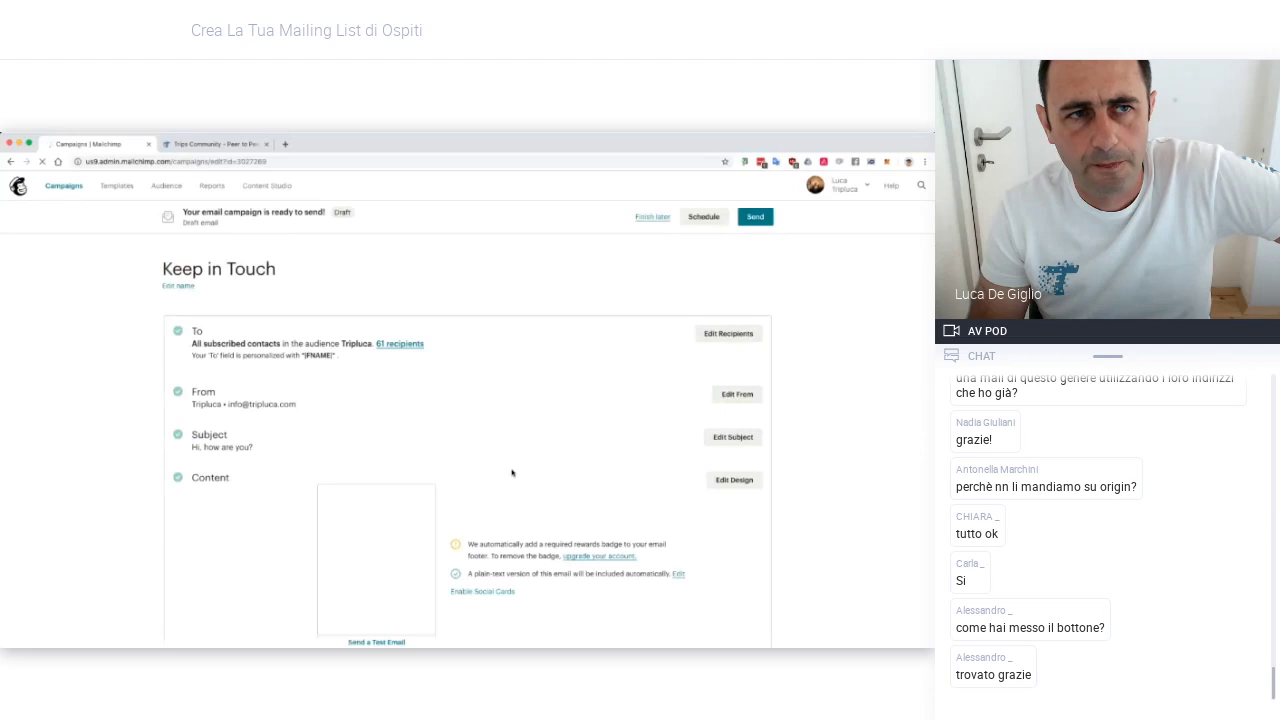
scroll(511, 472, down, 2)
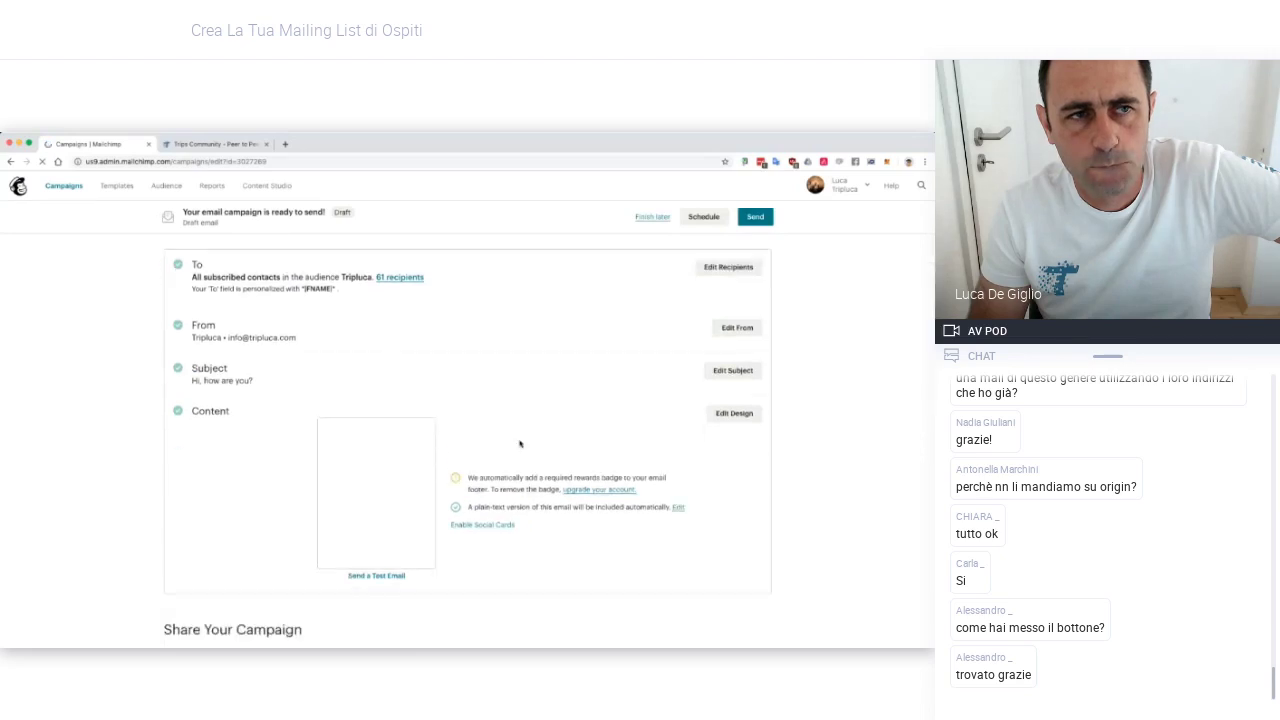
scroll(522, 453, down, 1)
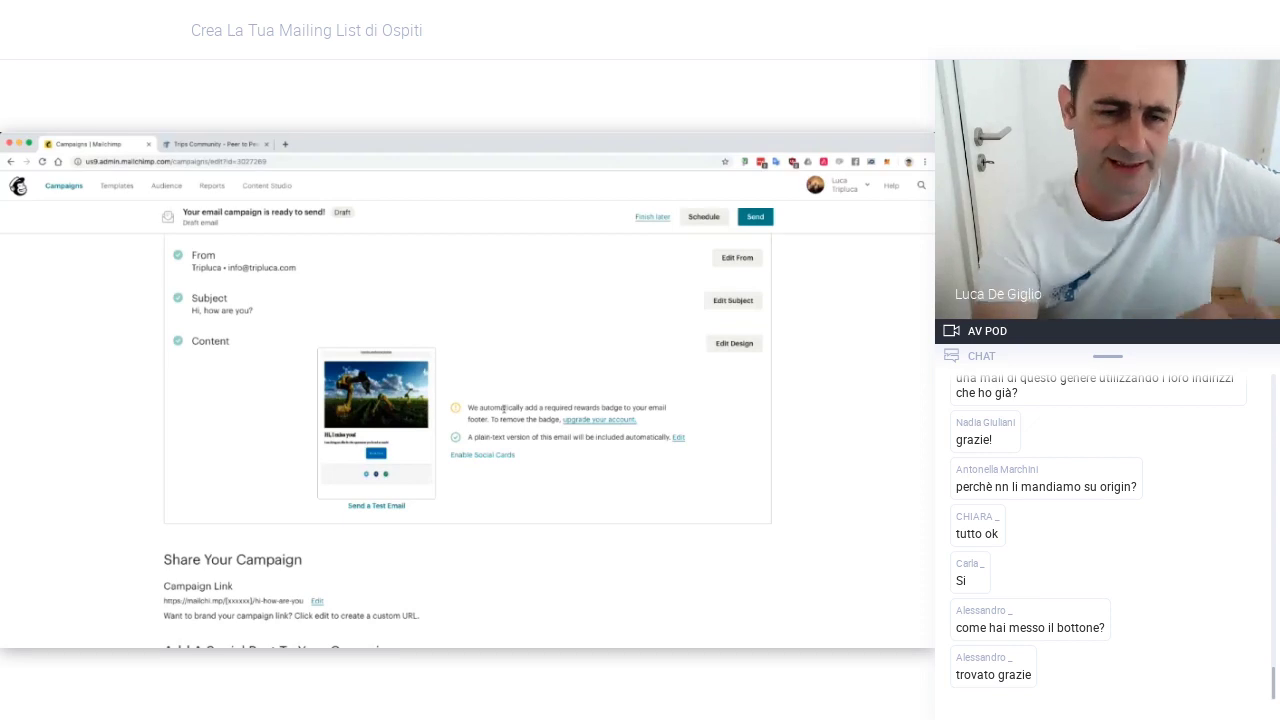
scroll(504, 410, down, 3)
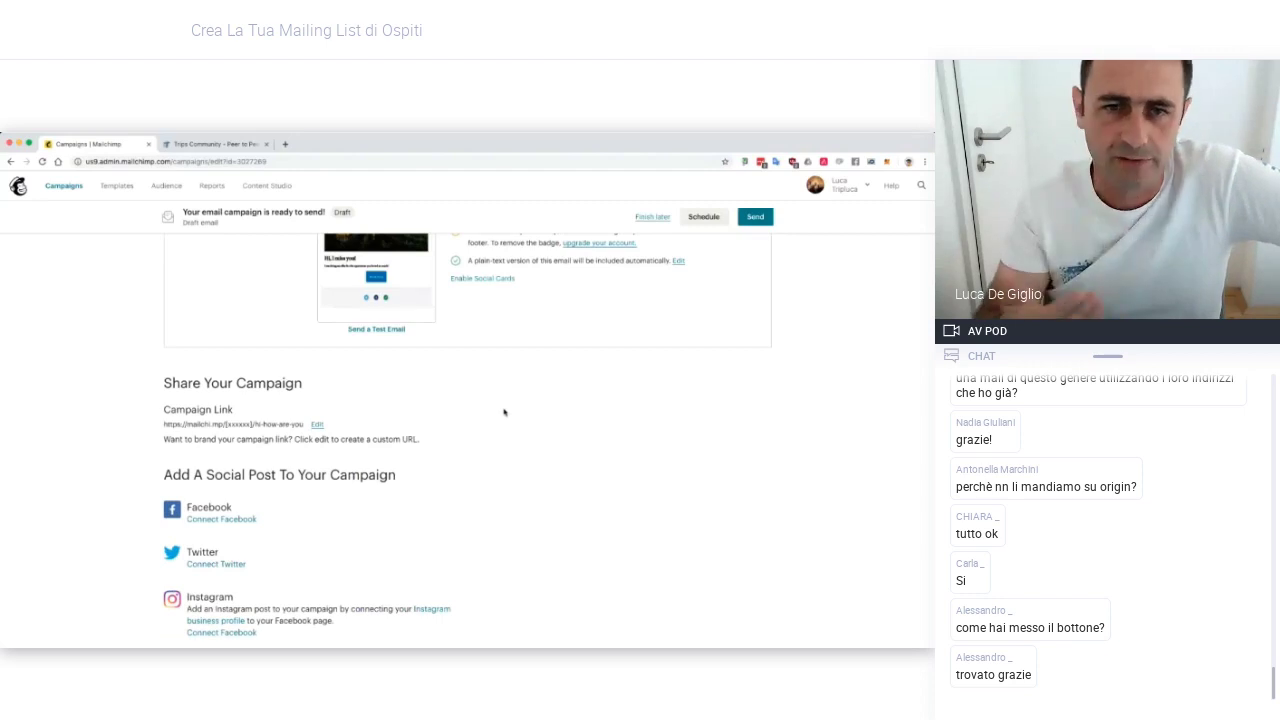
scroll(504, 411, down, 1)
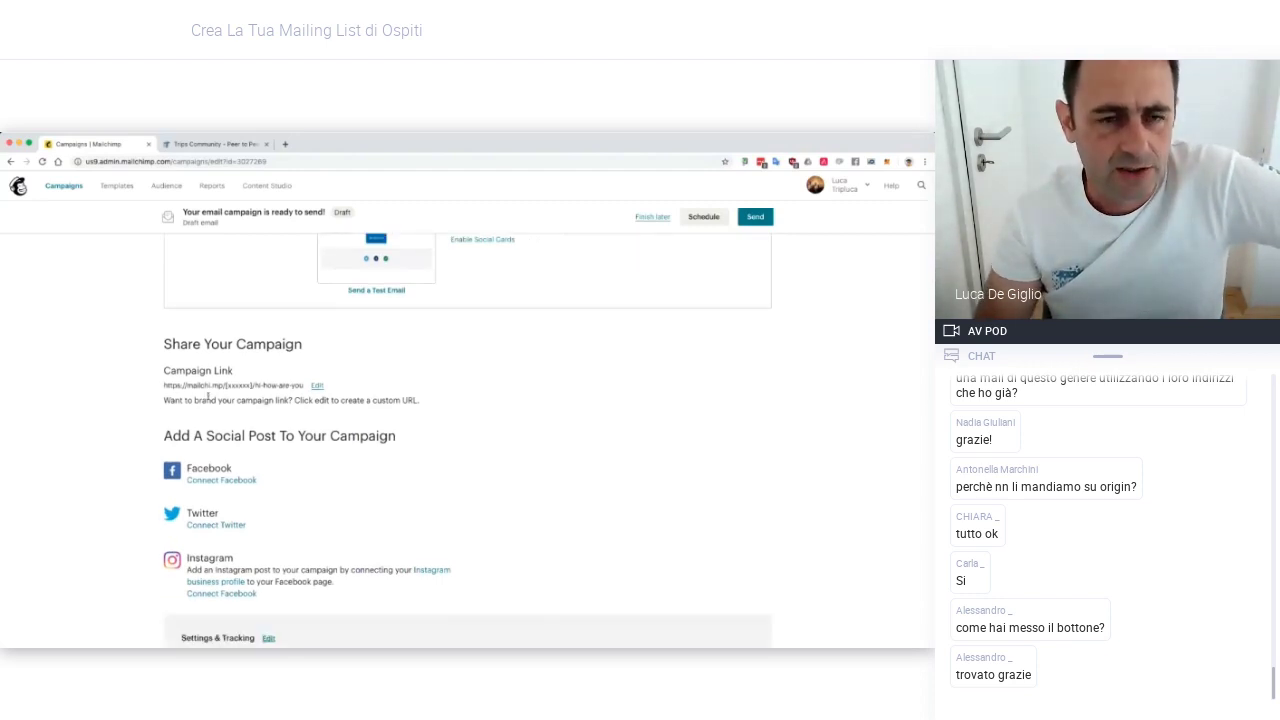
scroll(208, 397, down, 1)
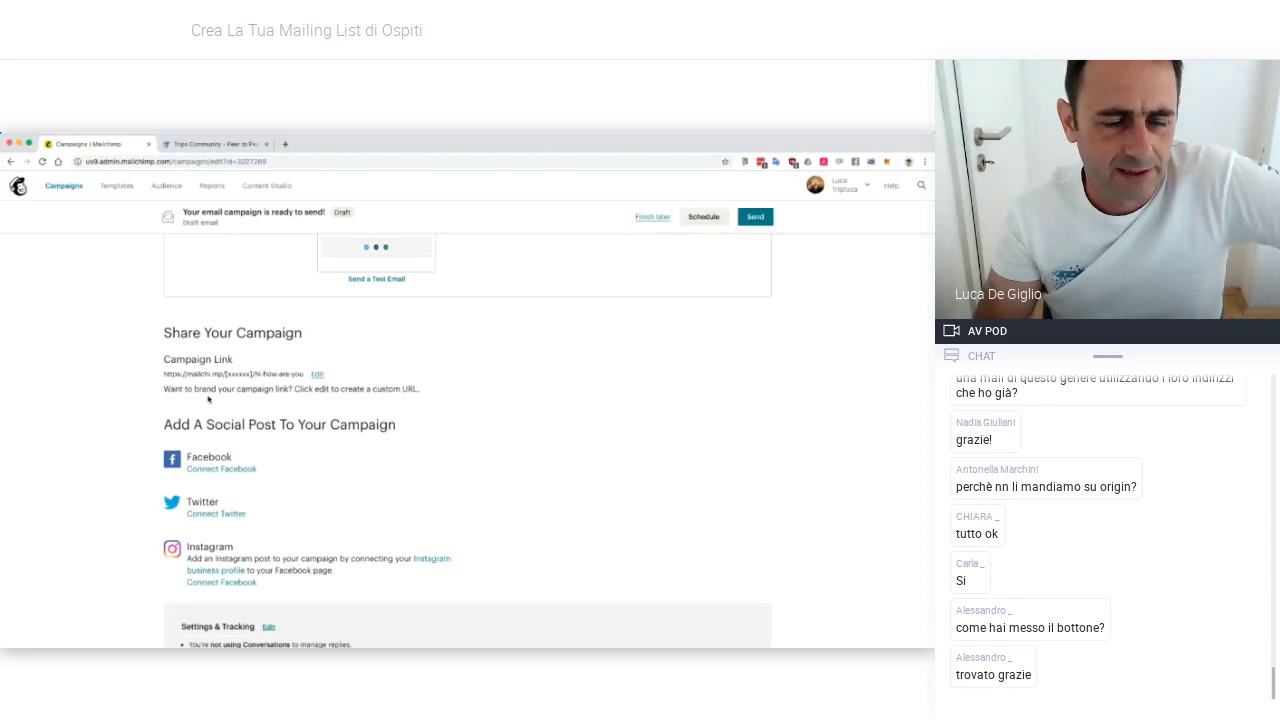
scroll(208, 397, down, 2)
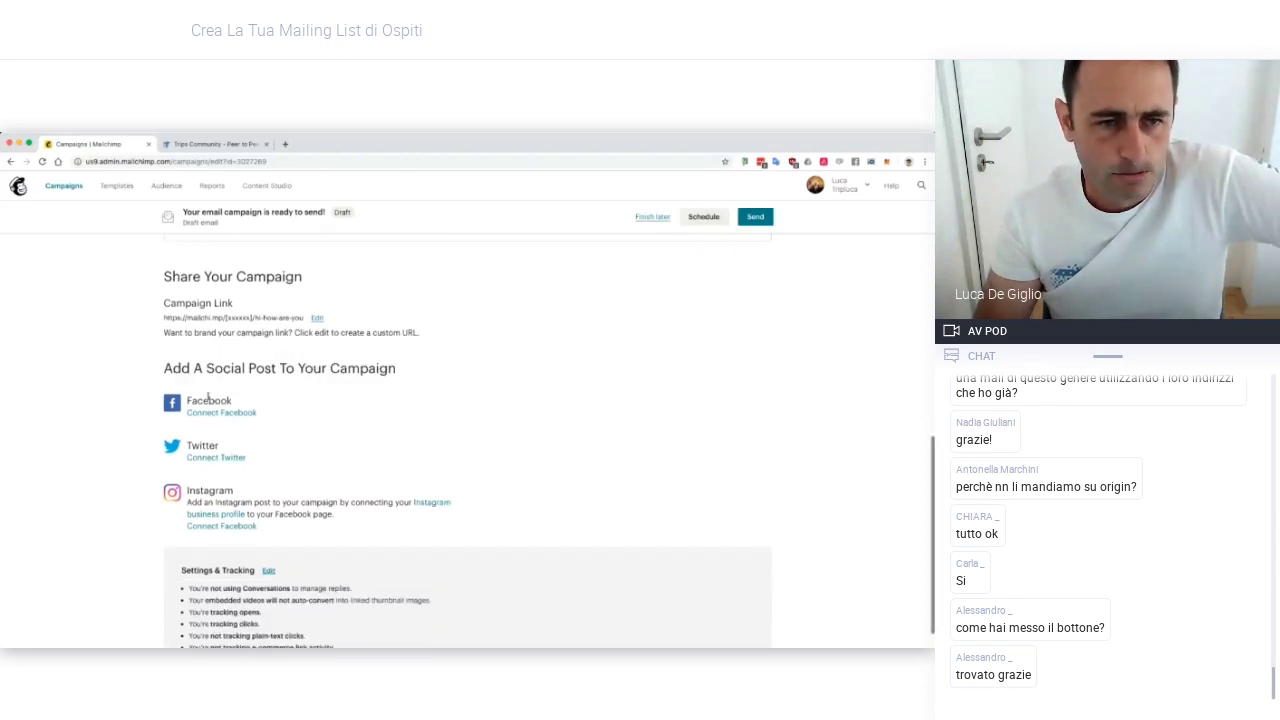
scroll(326, 390, down, 1)
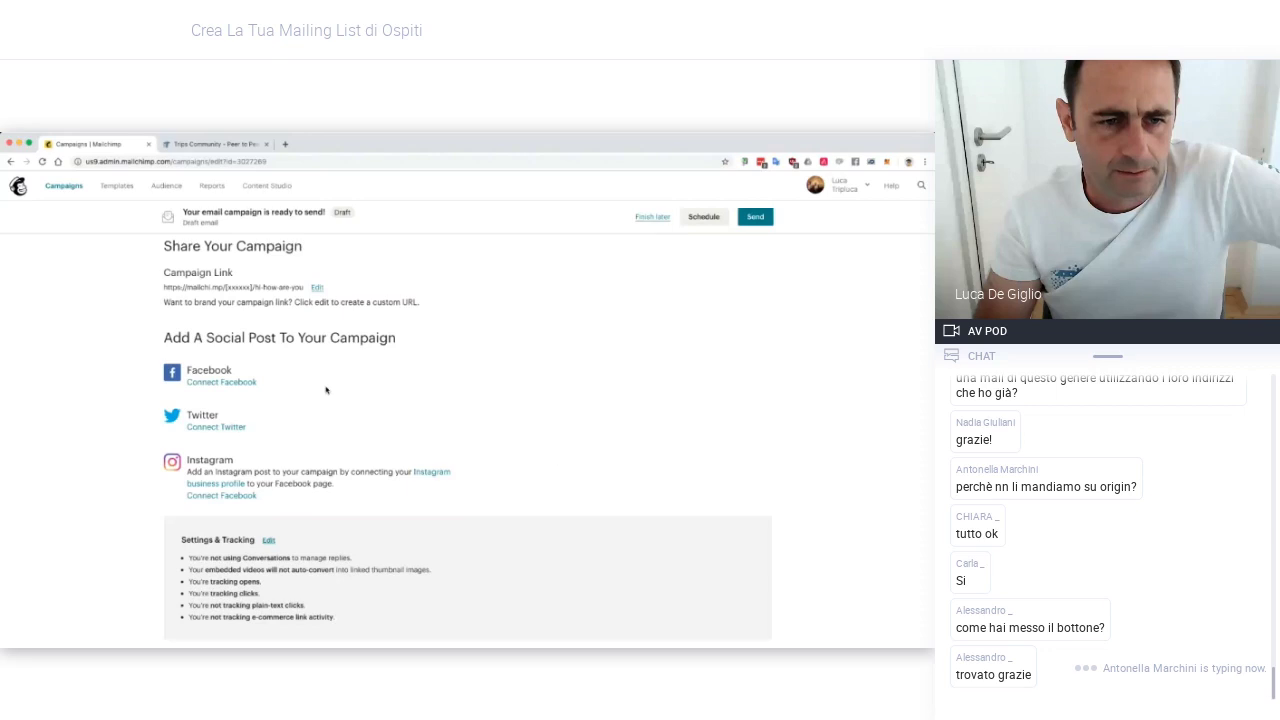
Open the campaign's Settings & Tracking options for editing and examine the available tracking choices
click(268, 541)
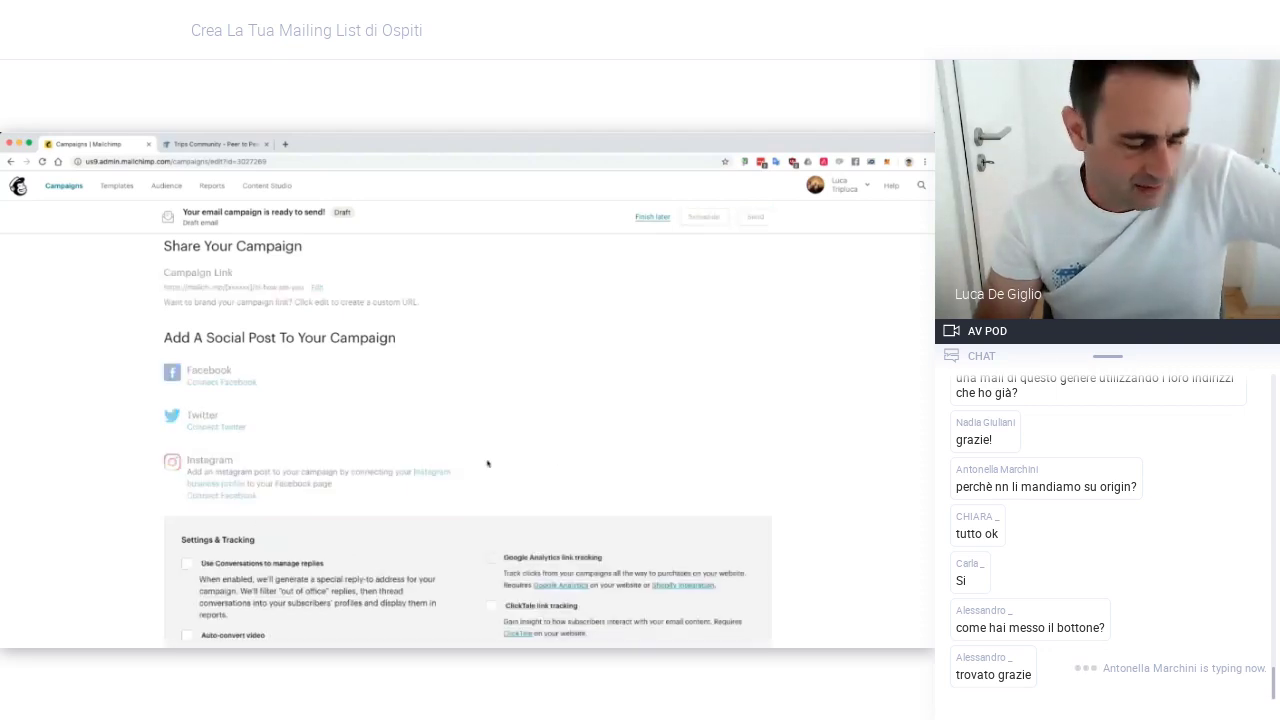
scroll(488, 462, down, 3)
scroll(488, 462, down, 1)
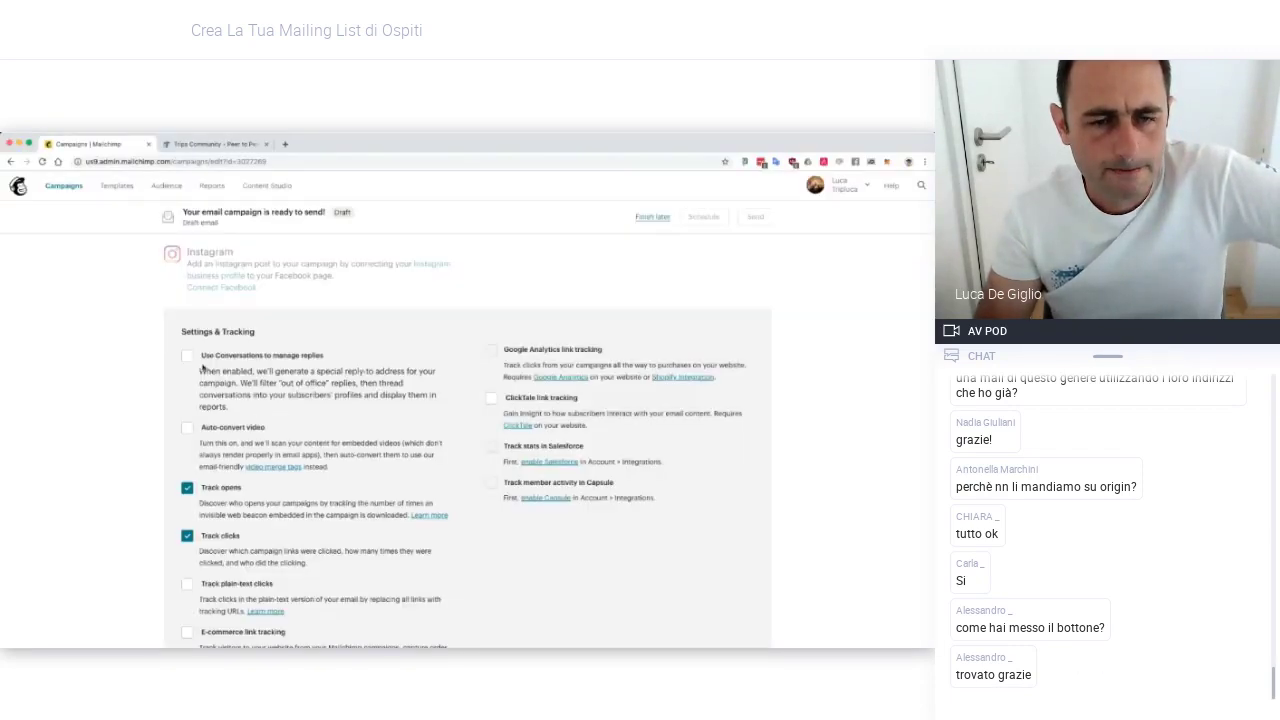
scroll(182, 470, down, 2)
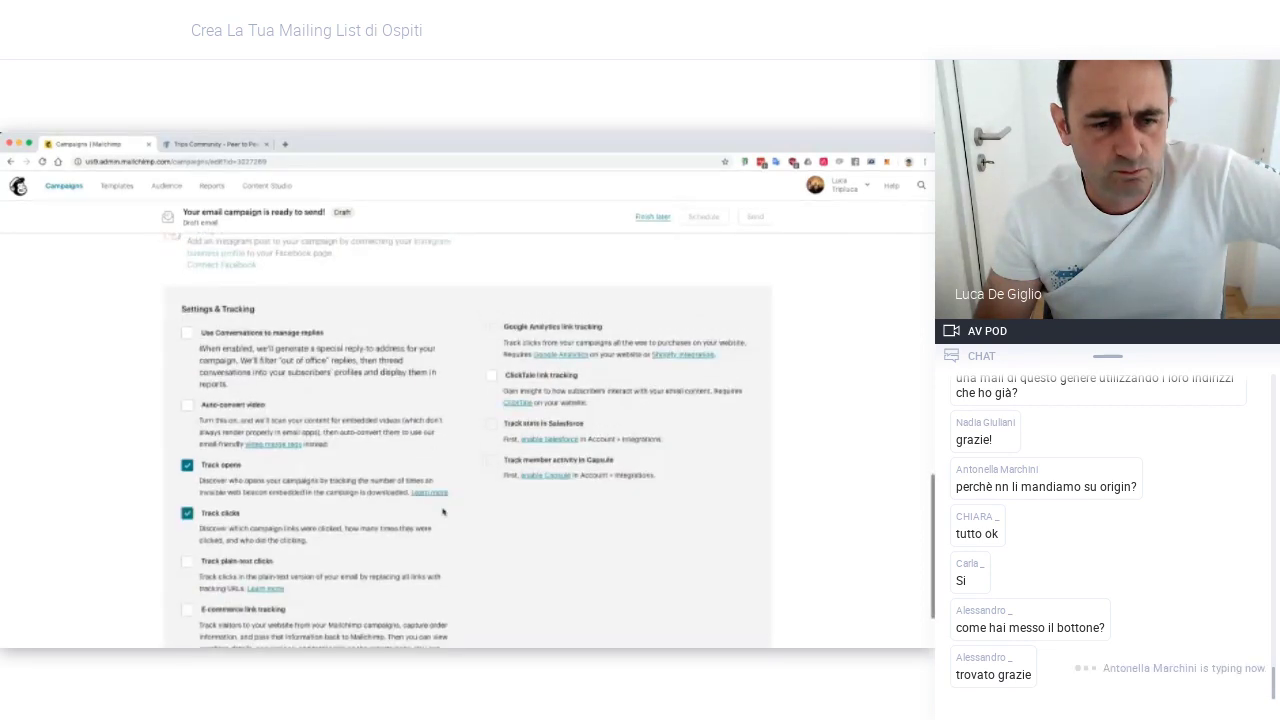
click(198, 613)
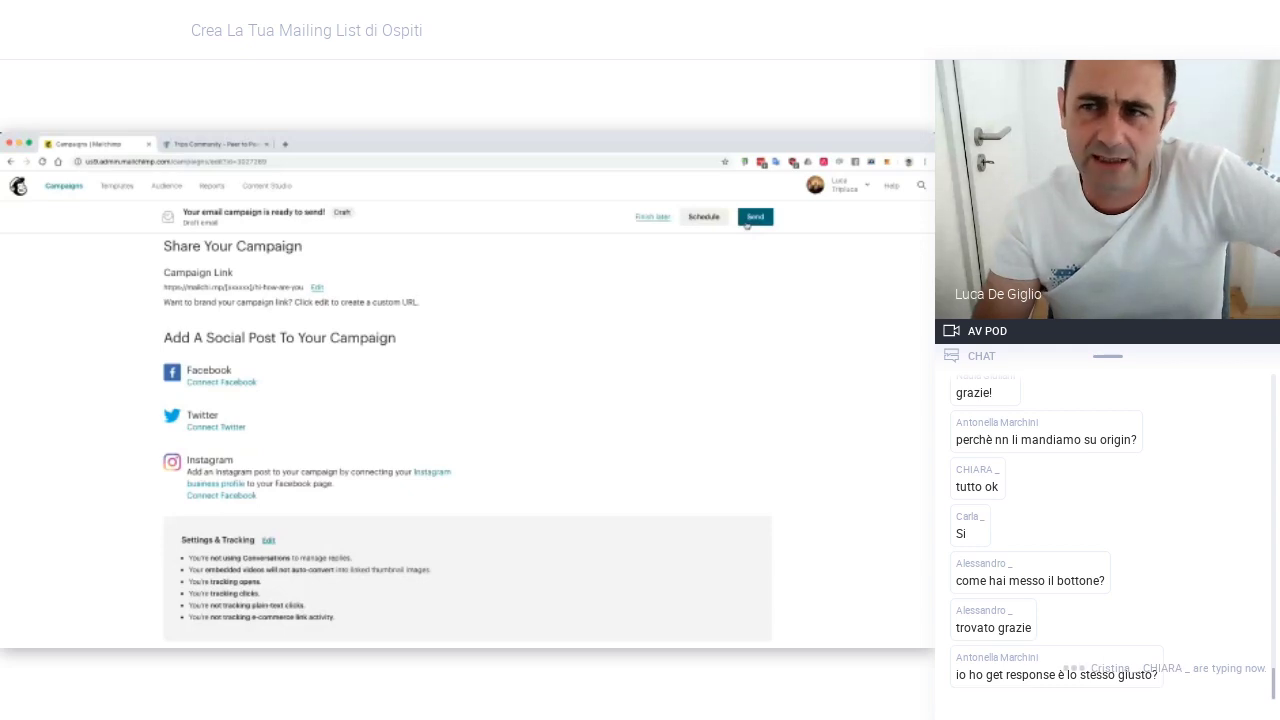
Open the campaign's send confirmation, dismiss it without sending, and return to the campaign checklist
click(755, 217)
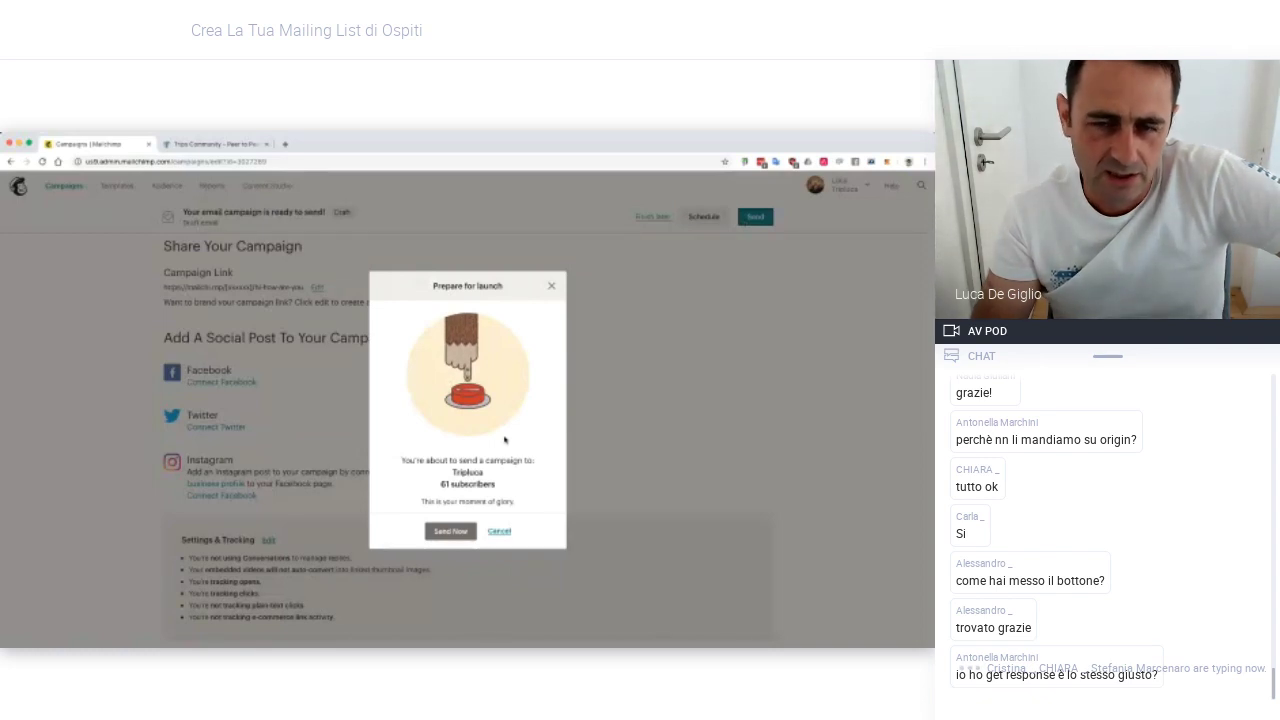
click(552, 287)
scroll(555, 290, up, 2)
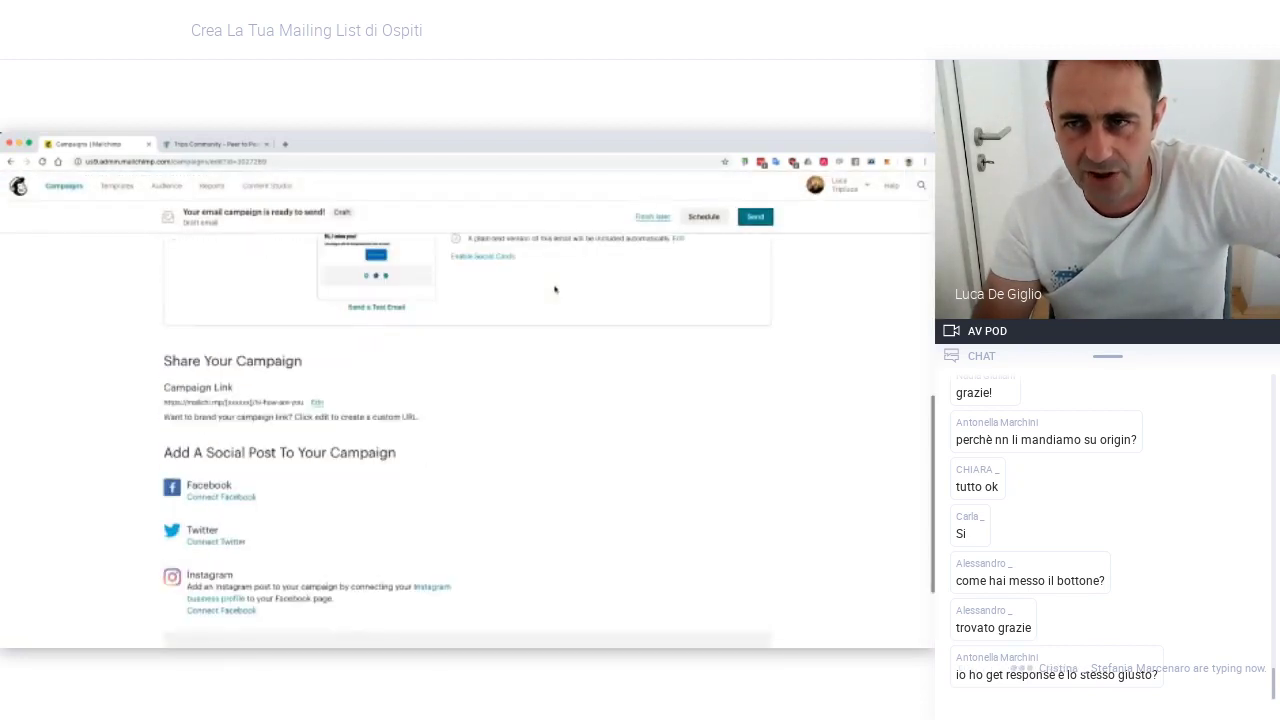
scroll(555, 290, up, 4)
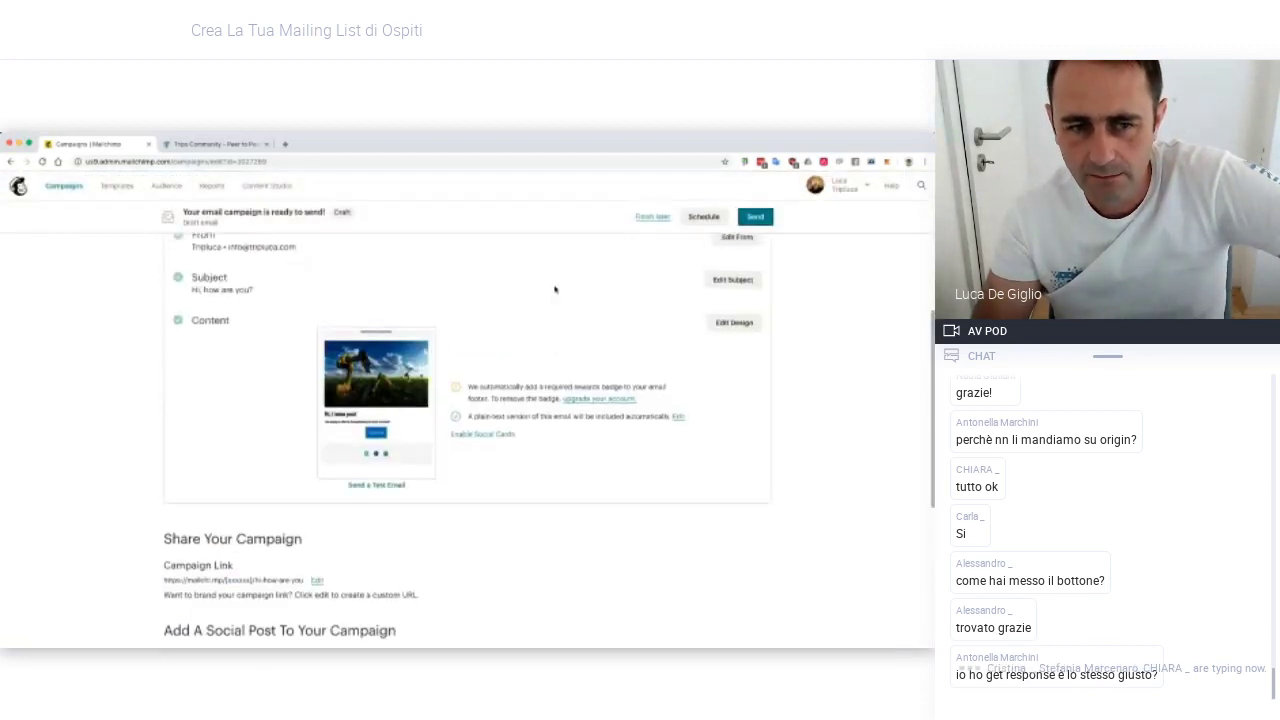
scroll(555, 290, up, 3)
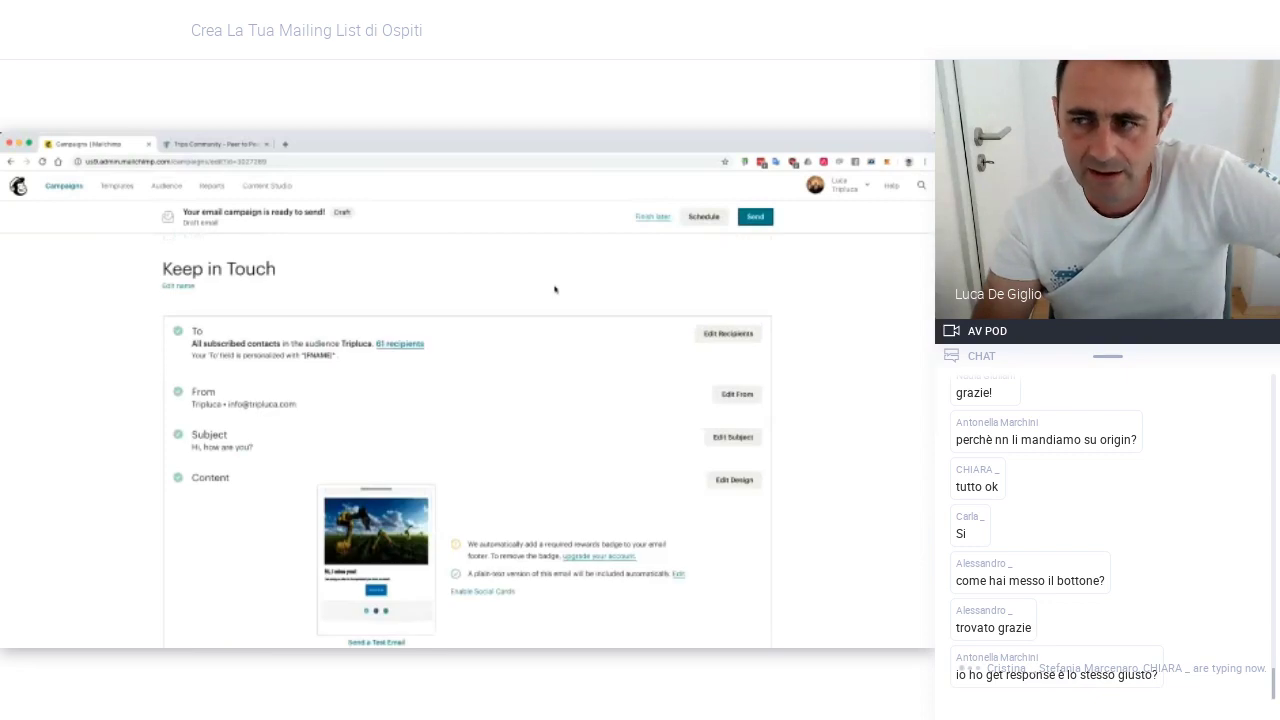
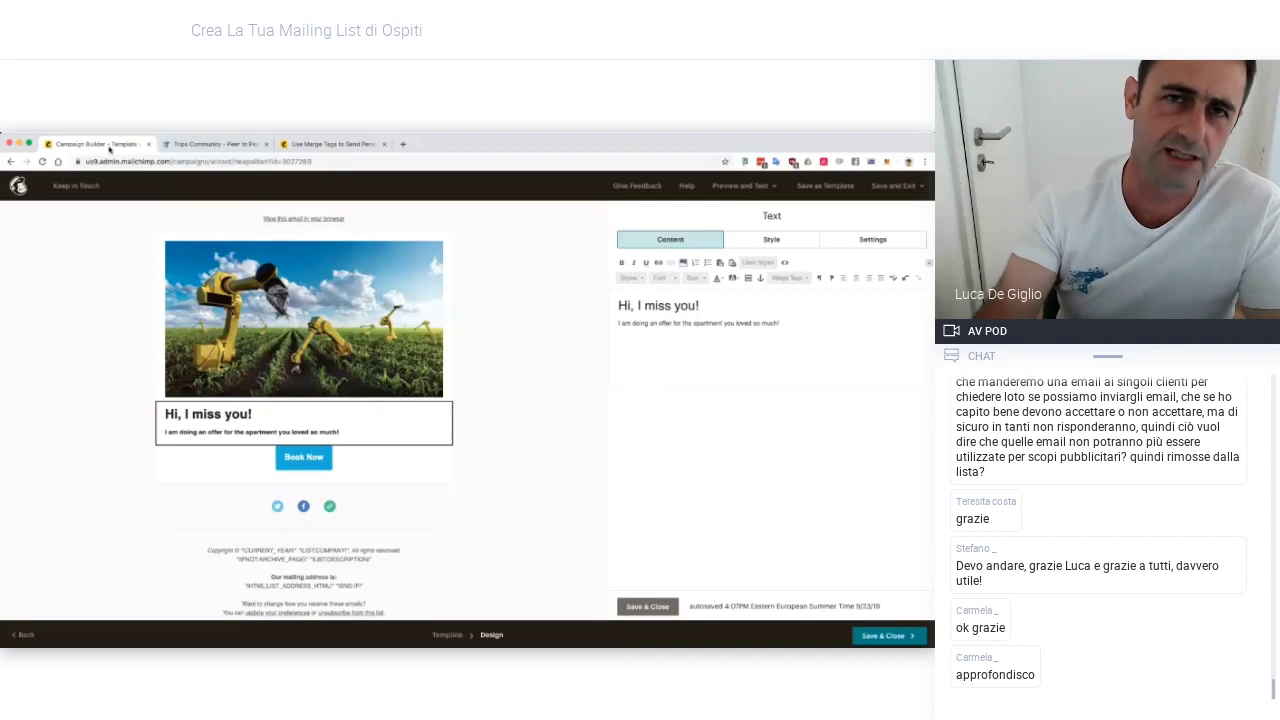
key(Return)
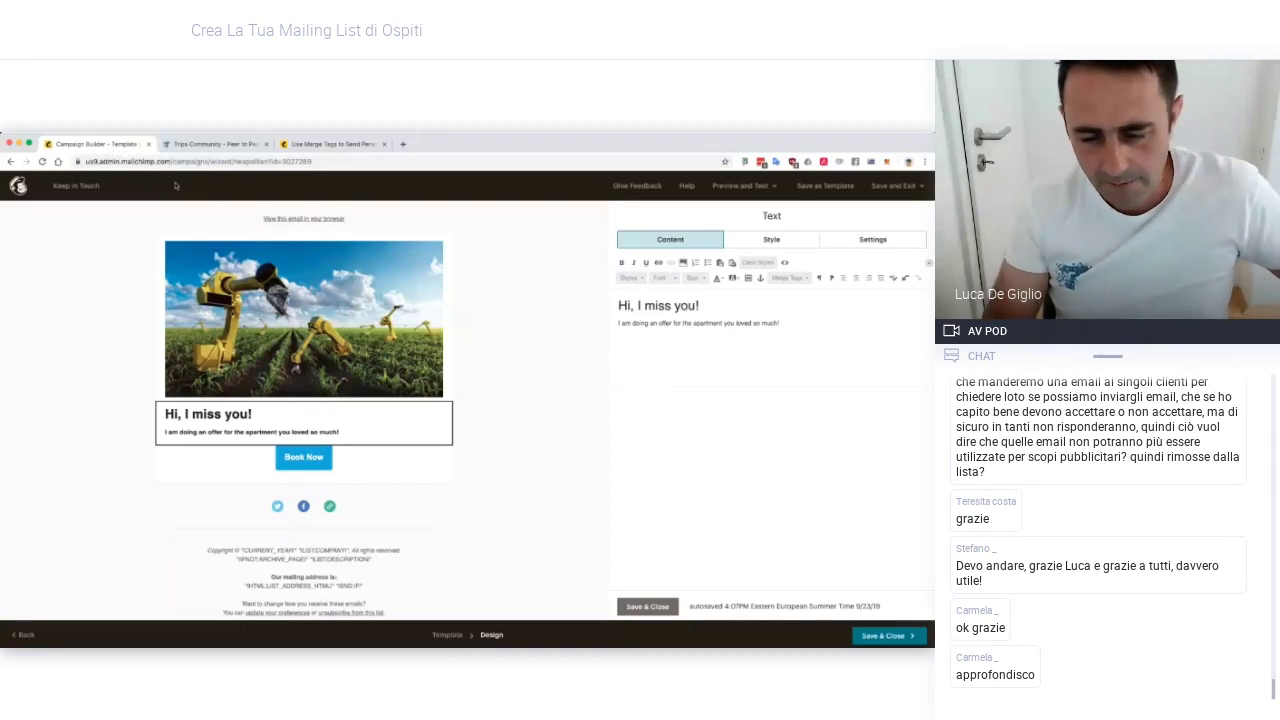
mouse_move(294, 245)
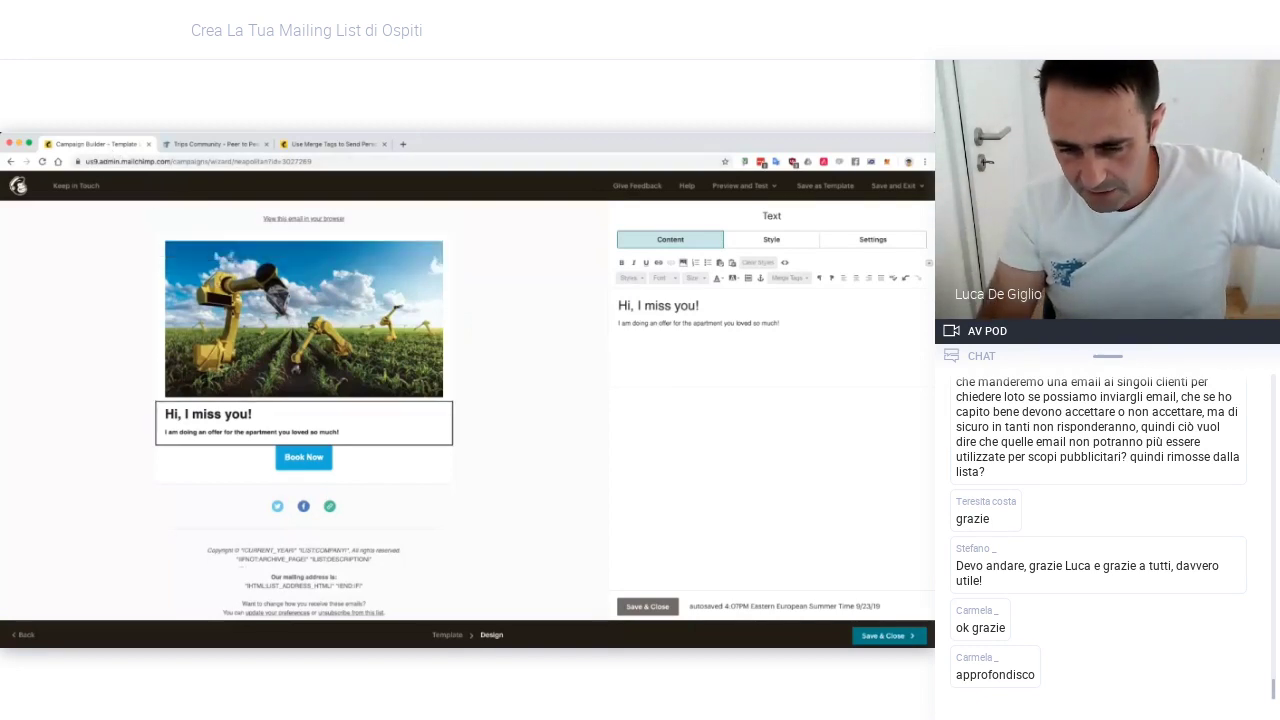